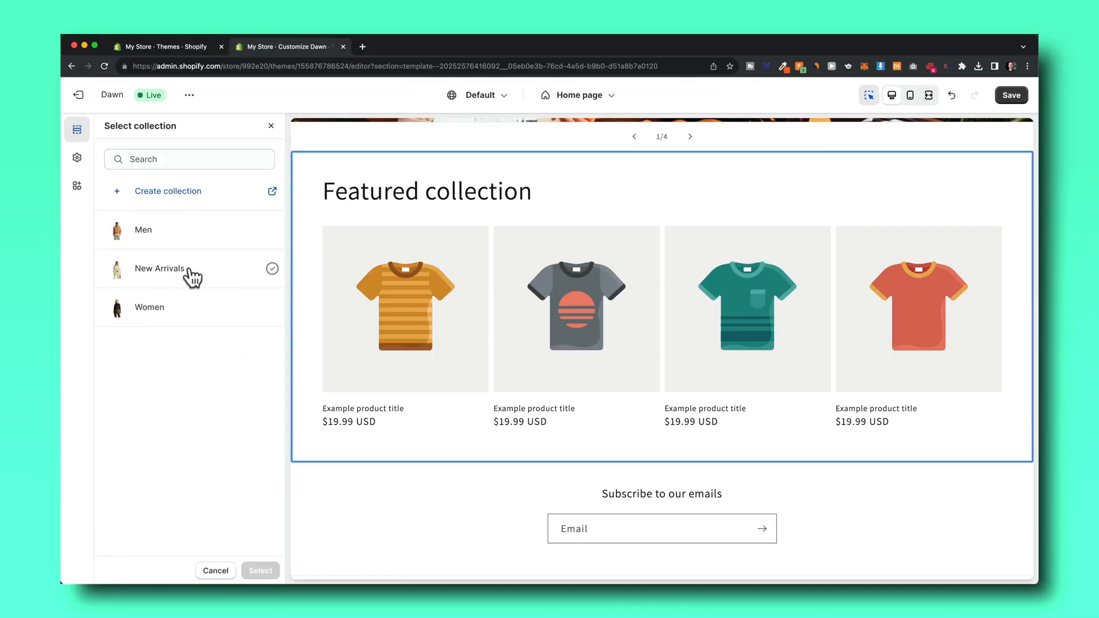
Step: Assign the New Arrivals collection to the Featured collection section and change the section heading to "New Arrivals"
click(189, 271)
click(262, 570)
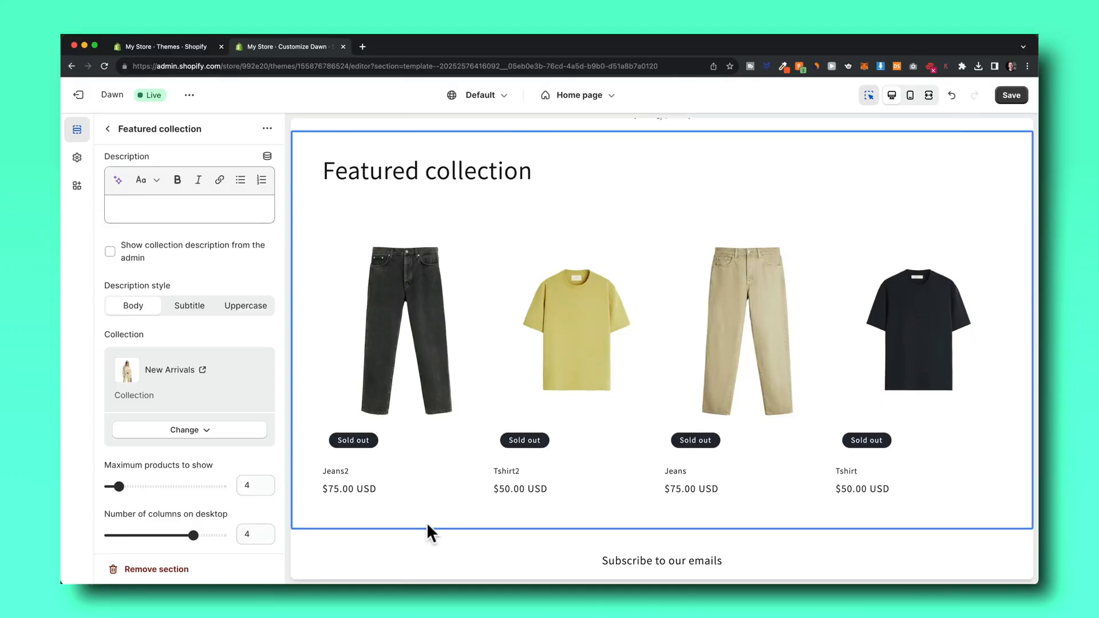
scroll(654, 348, up, 2)
scroll(456, 395, down, 2)
scroll(200, 344, up, 3)
drag(197, 217, 116, 217)
text(New Arrivals)
click(137, 353)
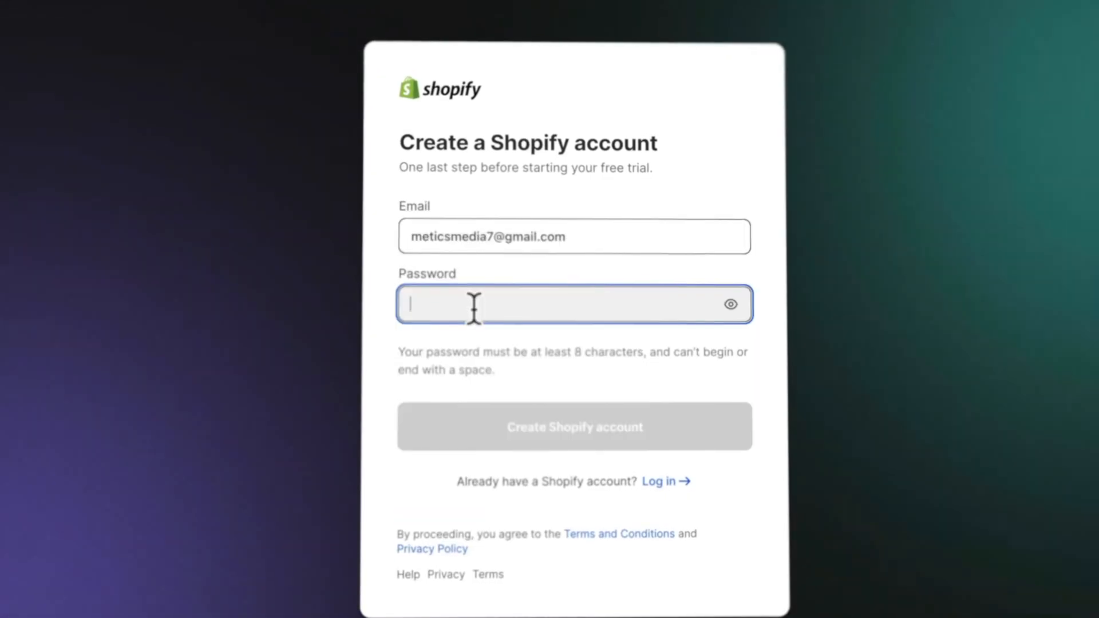
Step: Paste the account password into the Shopify account creation form
key(ctrl+v)
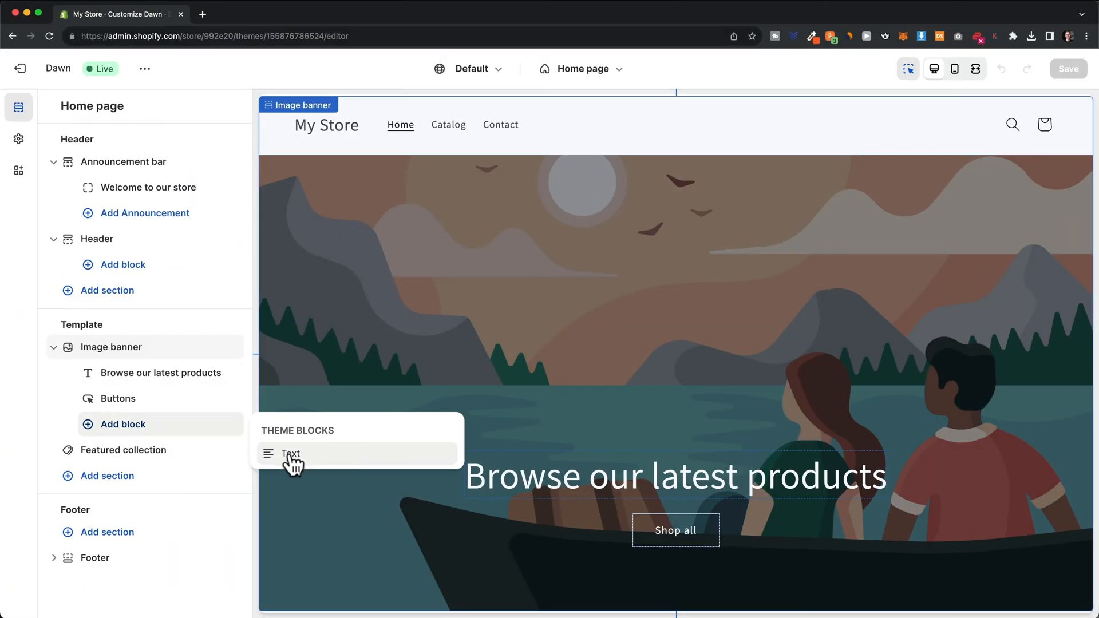
click(658, 343)
scroll(847, 280, down, 5)
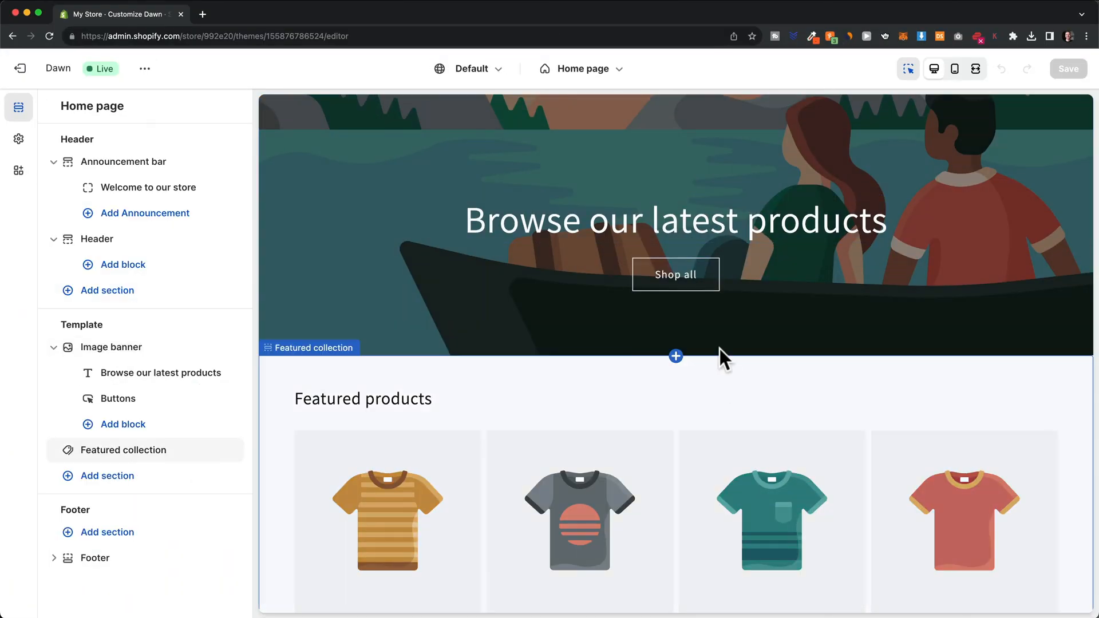
click(676, 356)
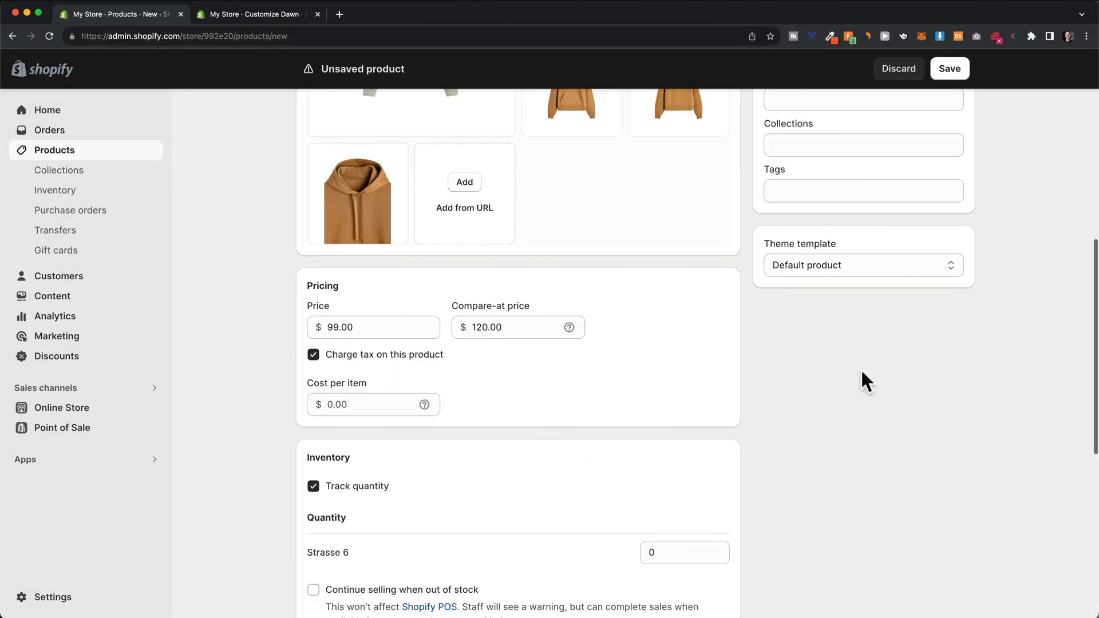
scroll(621, 412, down, 8)
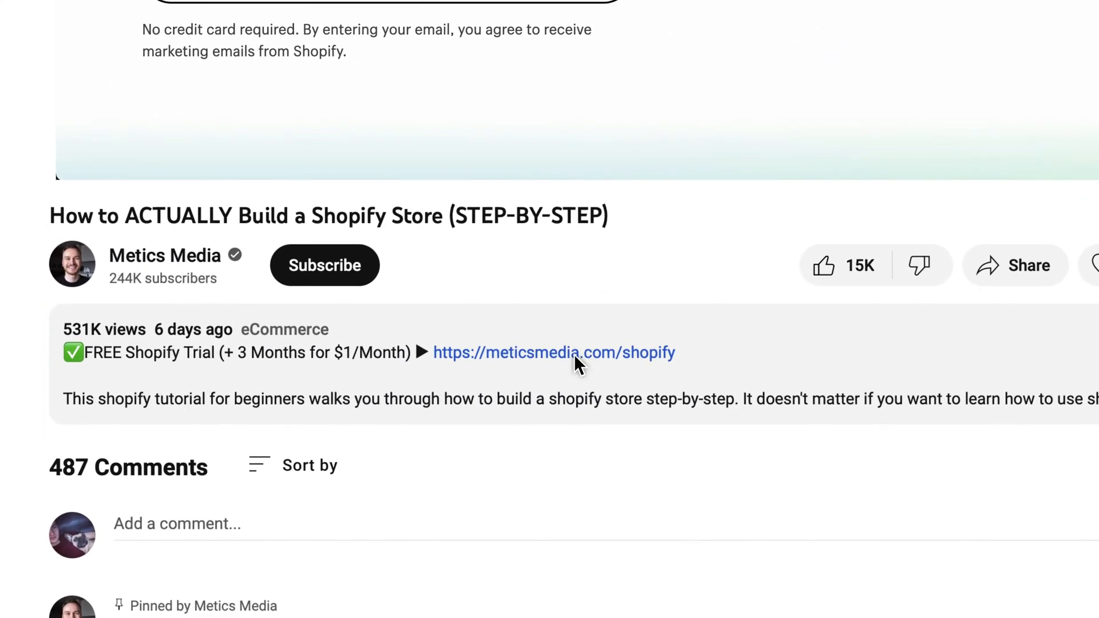
Step: Open the free Shopify trial link from the video description and highlight the offer's 3-day trial and $1/month terms
click(575, 353)
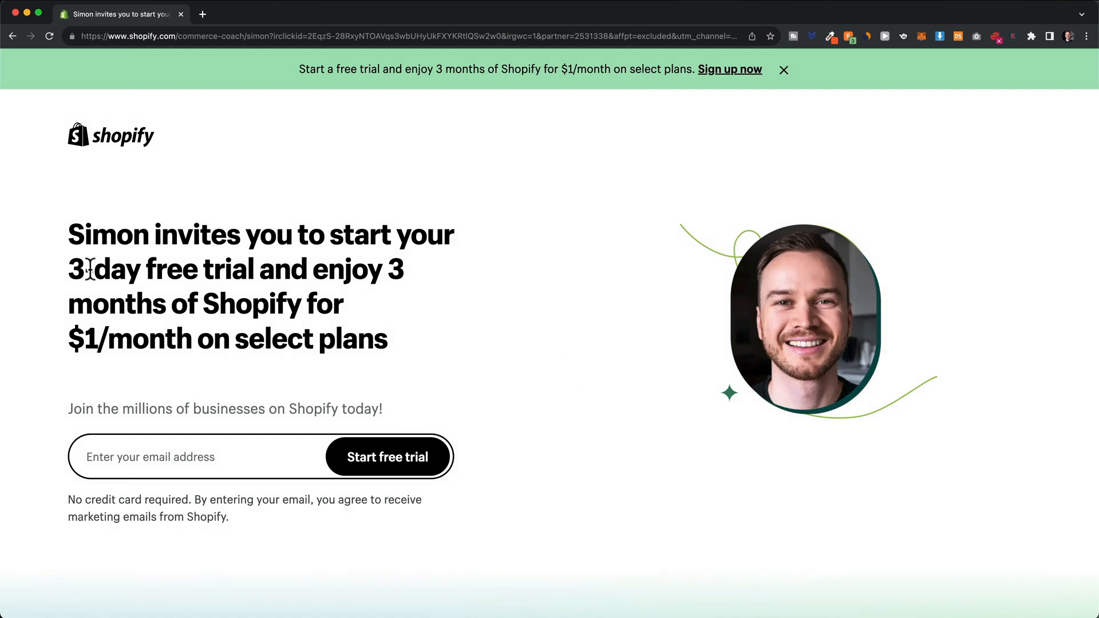
drag(78, 267, 395, 341)
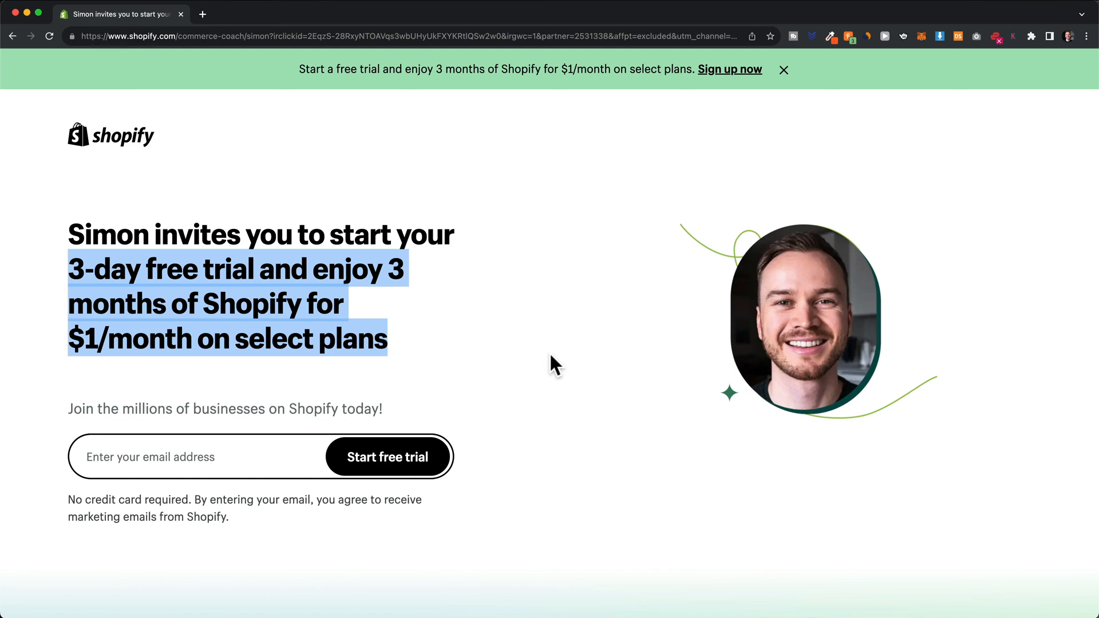
scroll(550, 355, down, 1)
click(531, 343)
scroll(530, 343, down, 1)
Step: Enter the account email address on the trial offer page and start the free trial
click(174, 393)
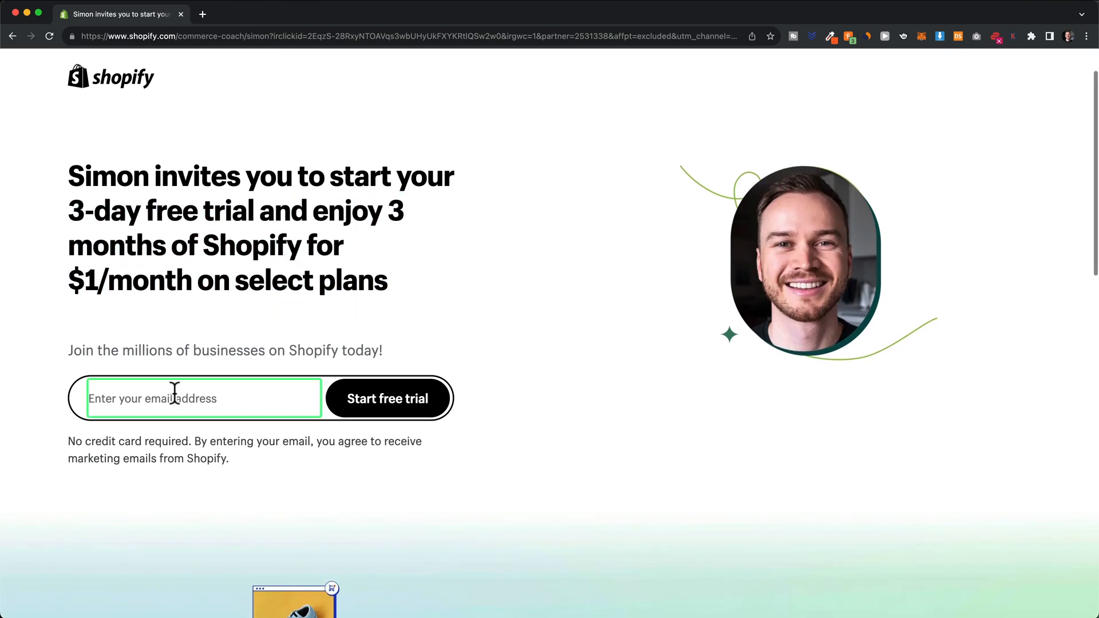
key(super+v)
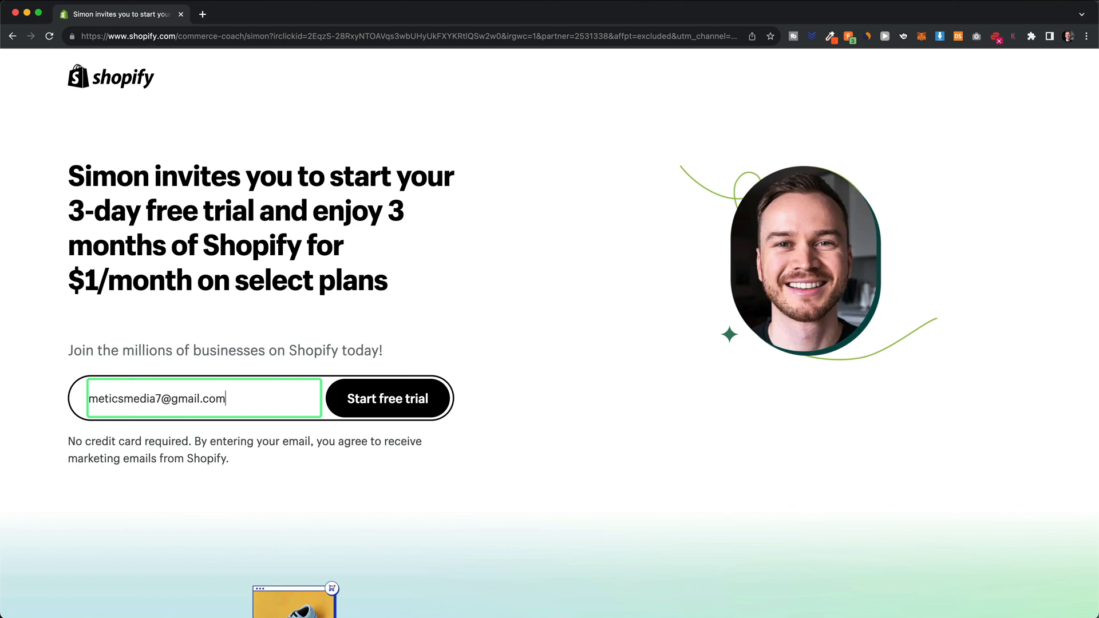
click(400, 408)
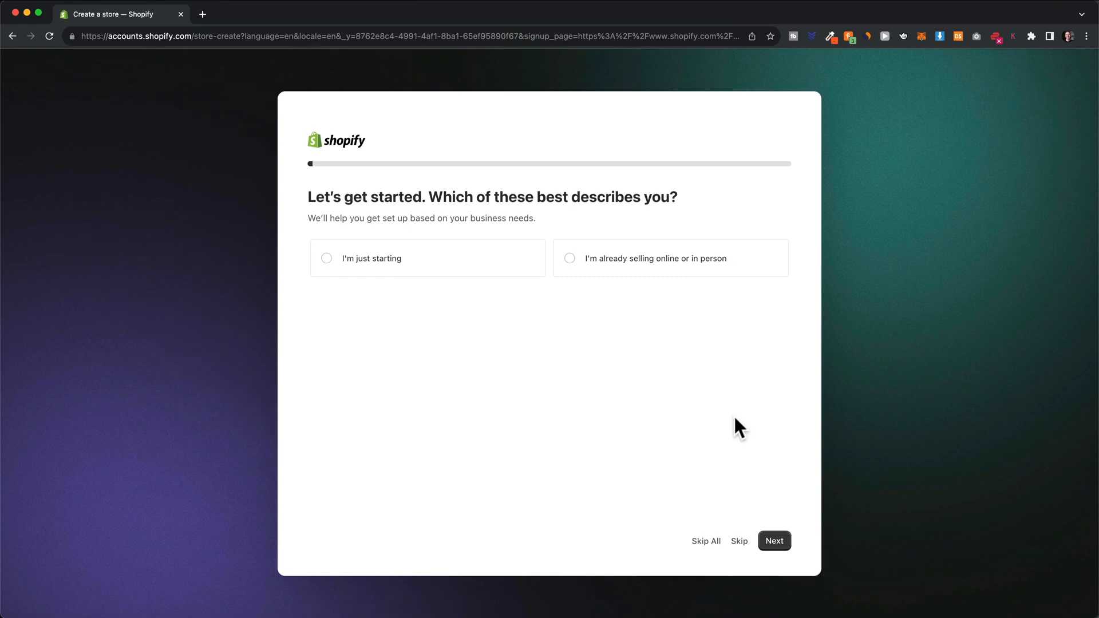
Step: Skip all the onboarding questions and confirm Switzerland as the country where the business is located
click(709, 543)
click(549, 373)
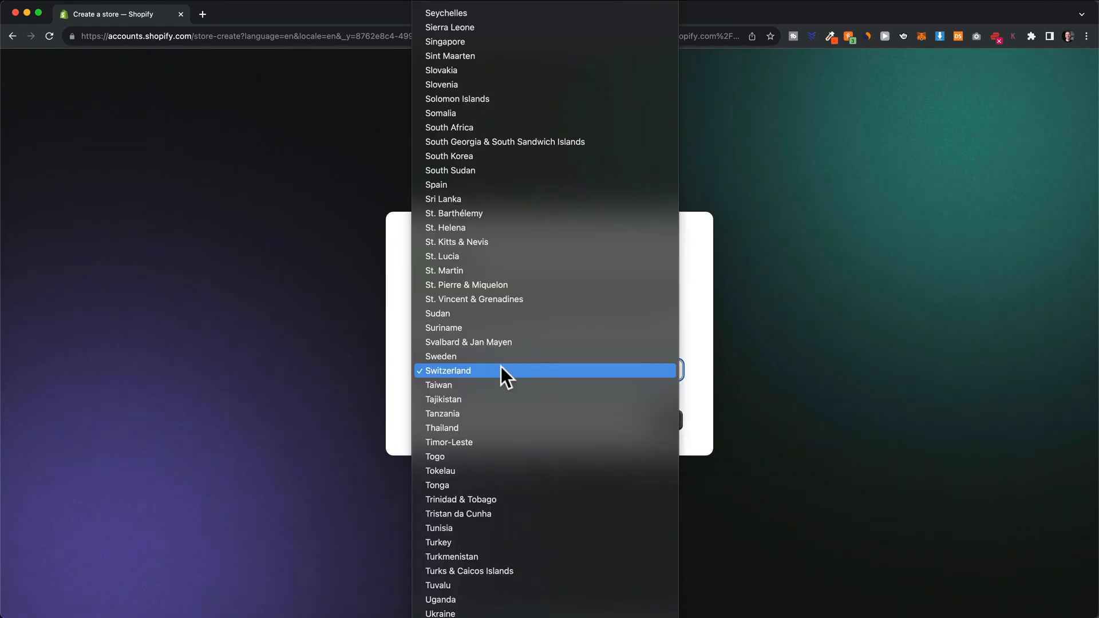
click(698, 392)
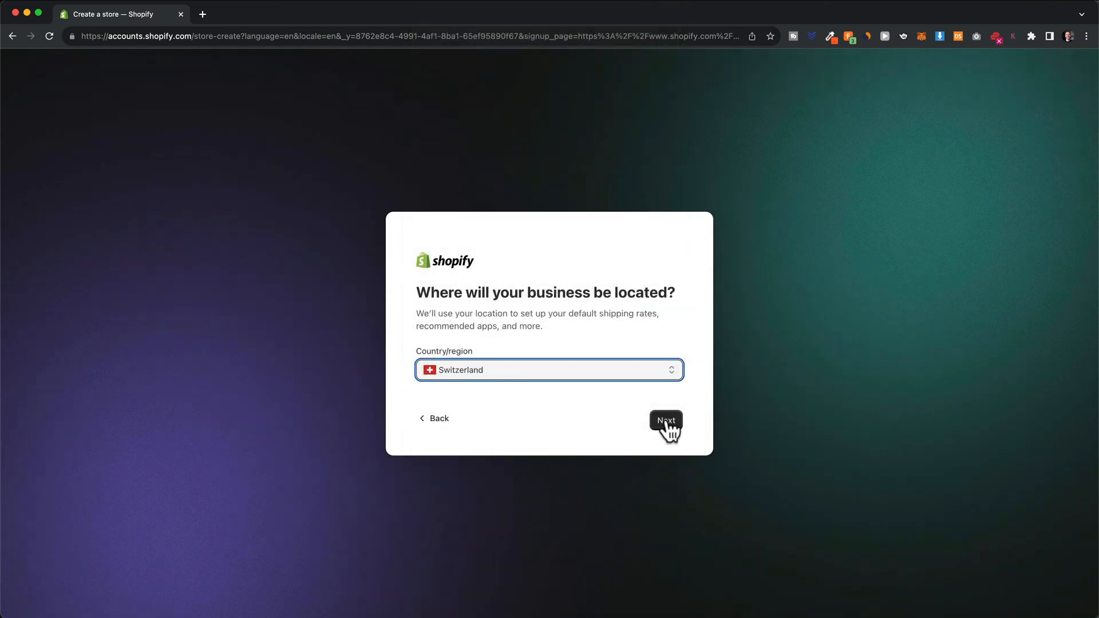
click(666, 422)
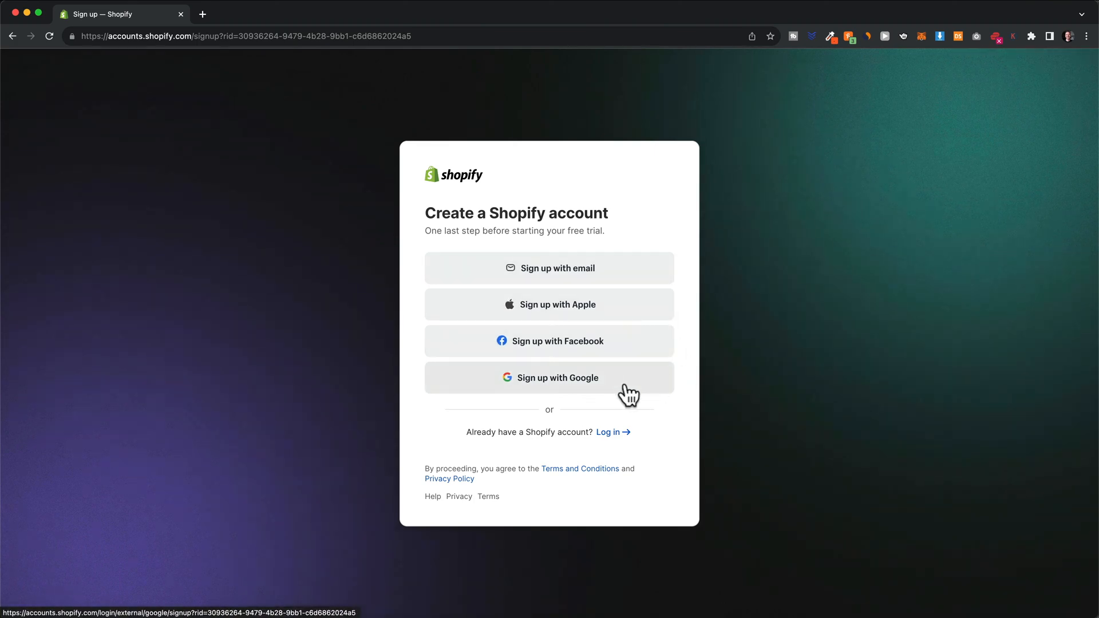
Step: Choose to sign up with email, enter the account password and create the Shopify account
click(566, 273)
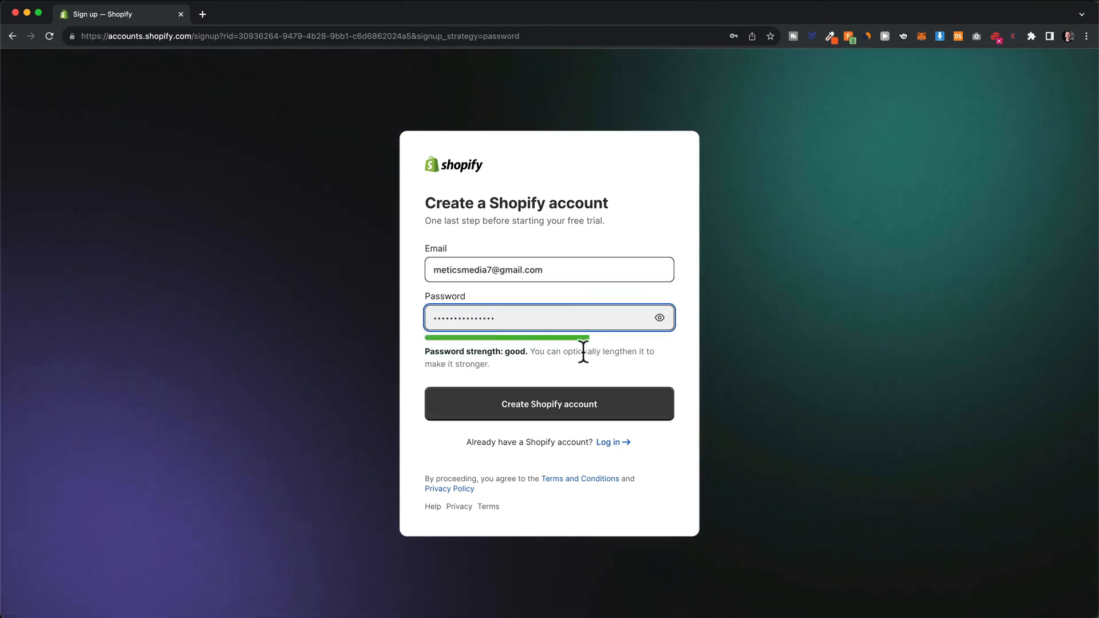
click(623, 417)
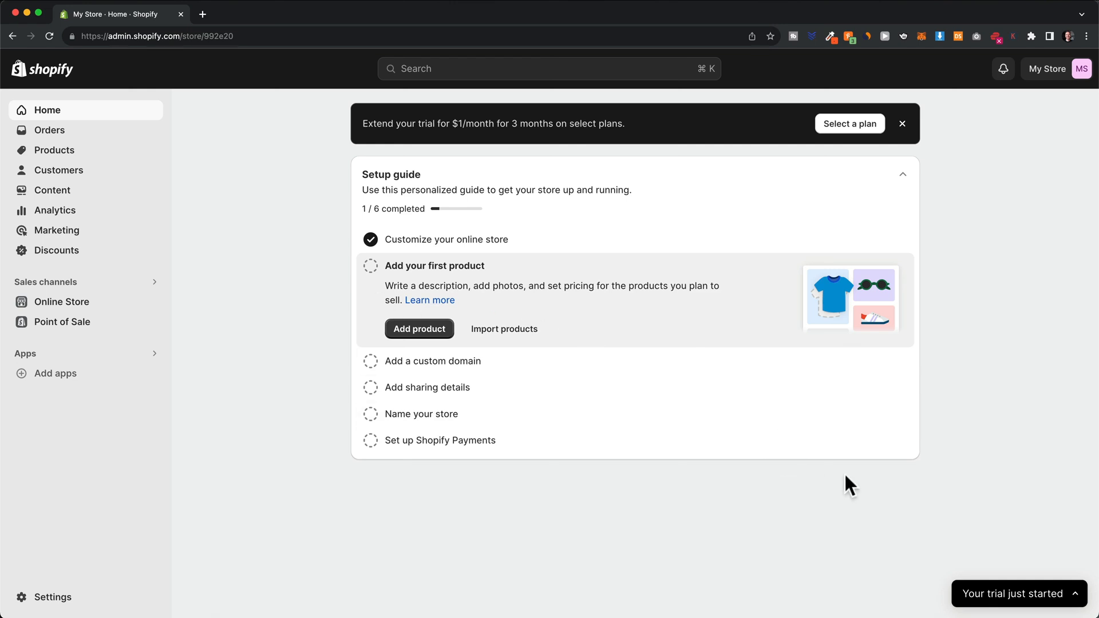
Step: Open the plan selection from the trial notice and choose the Basic plan at $1 per month for the first 3 months
click(982, 599)
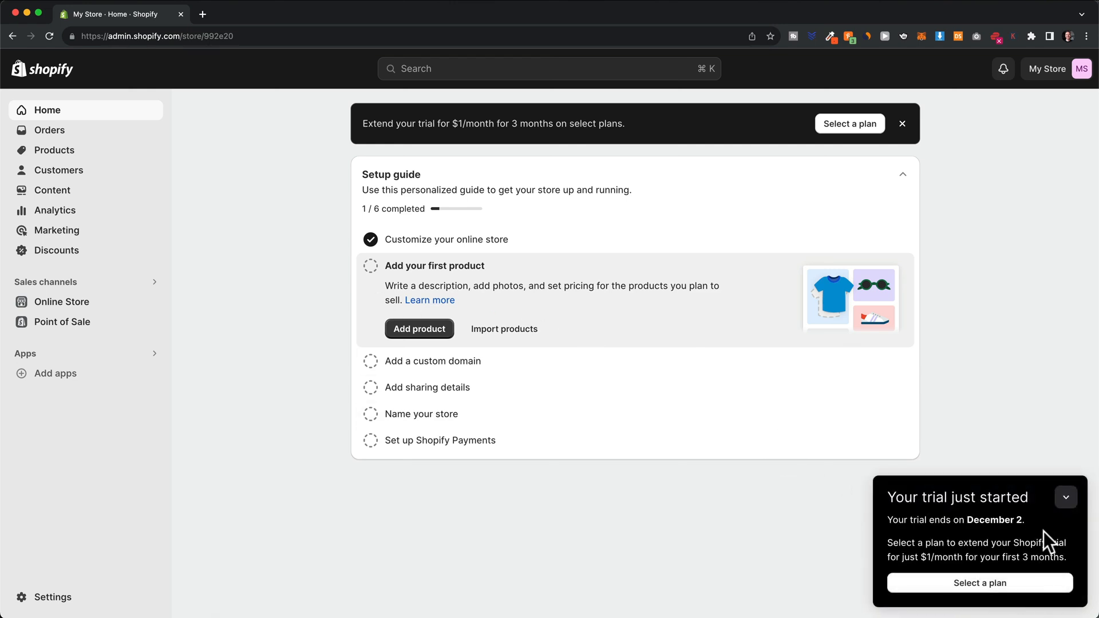
click(1015, 590)
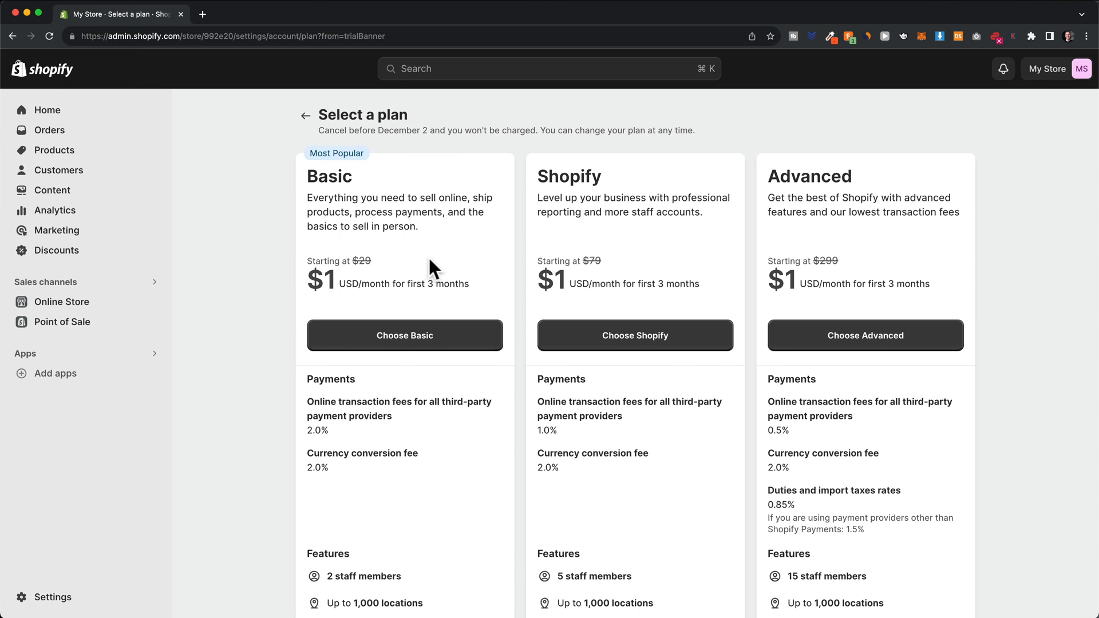
drag(308, 281, 476, 283)
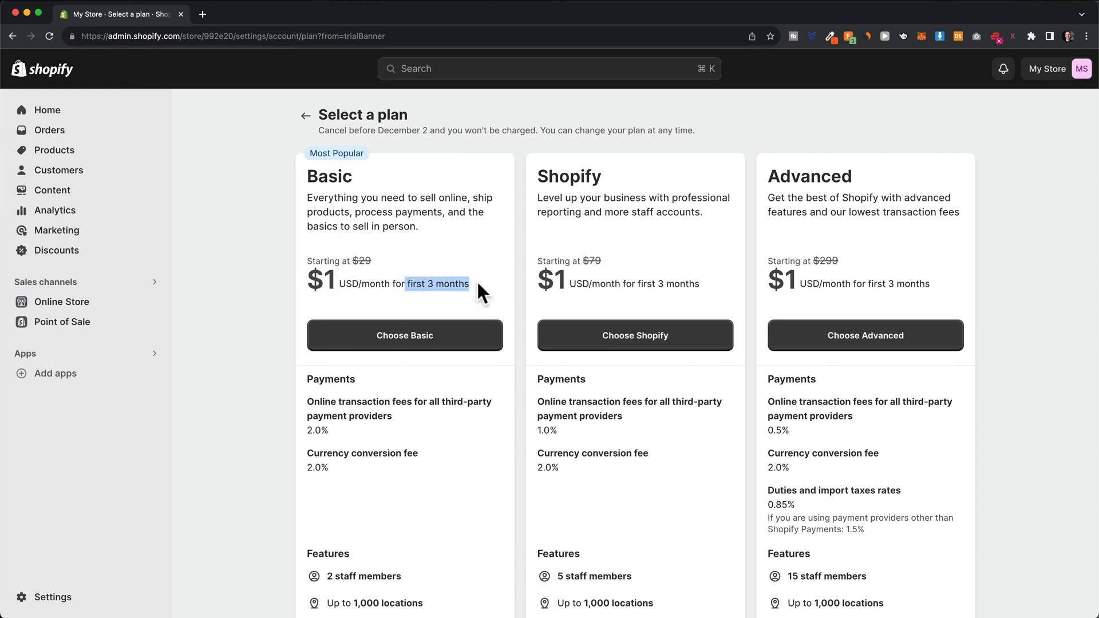
click(410, 349)
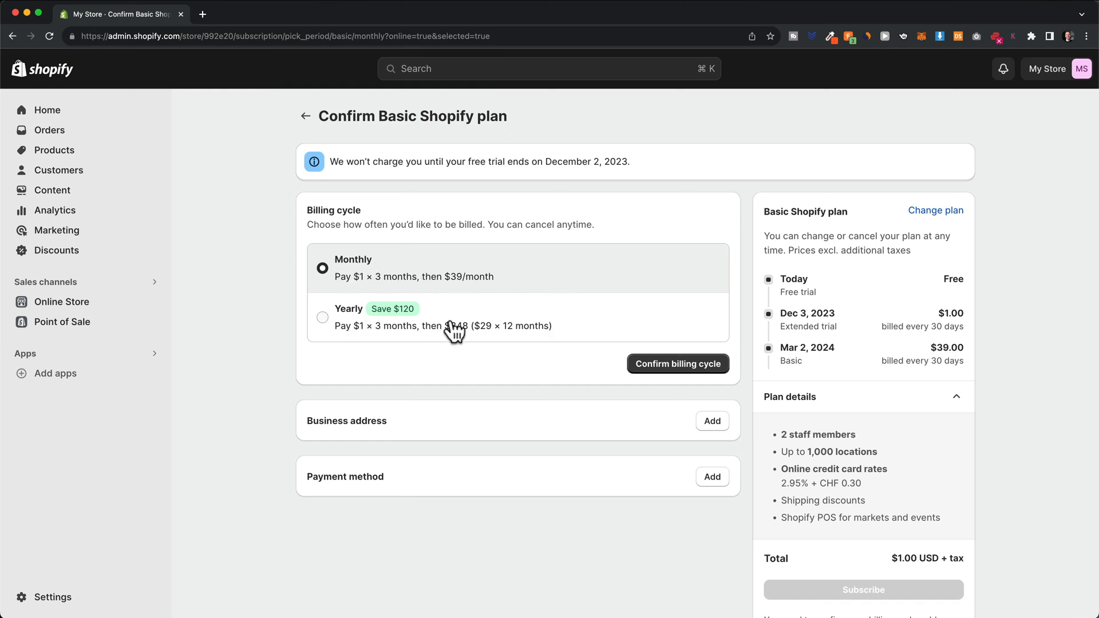
Step: Confirm the Monthly billing cycle and subscribe to the Basic Shopify plan
click(664, 366)
scroll(670, 343, down, 5)
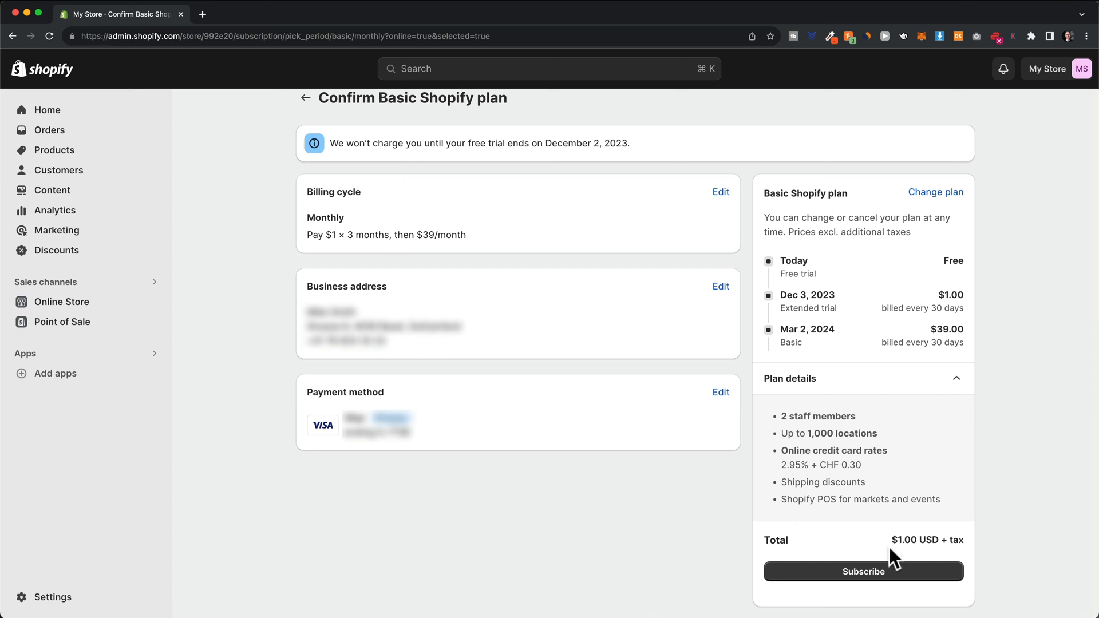
click(880, 583)
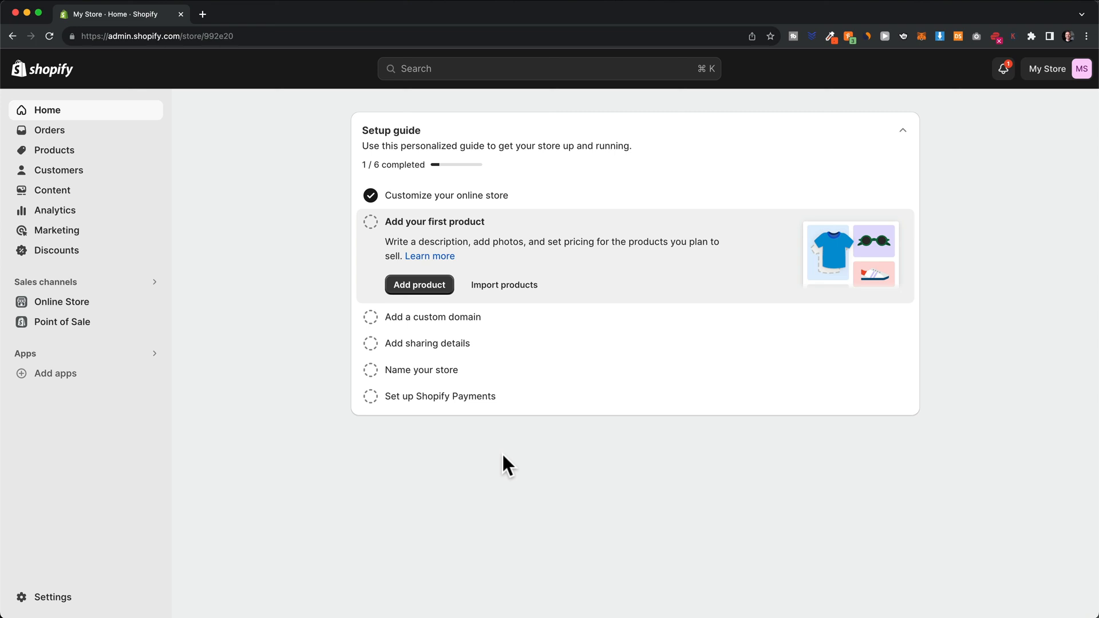
Step: Open the Online Store's themes and look over the current Dawn theme and the popular free themes
click(86, 309)
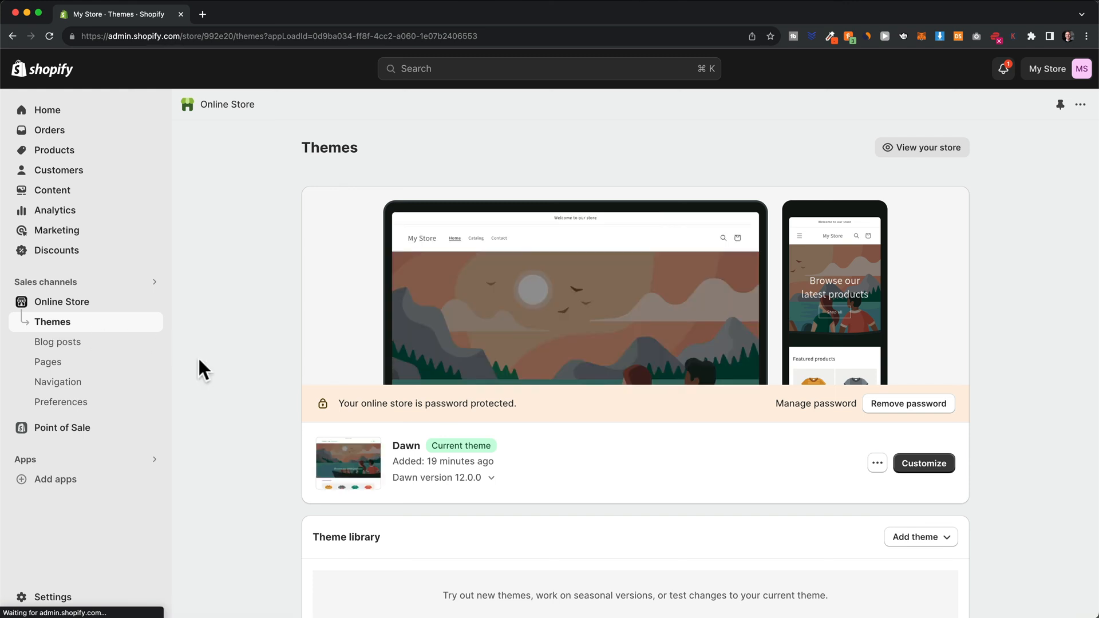
scroll(223, 367, down, 3)
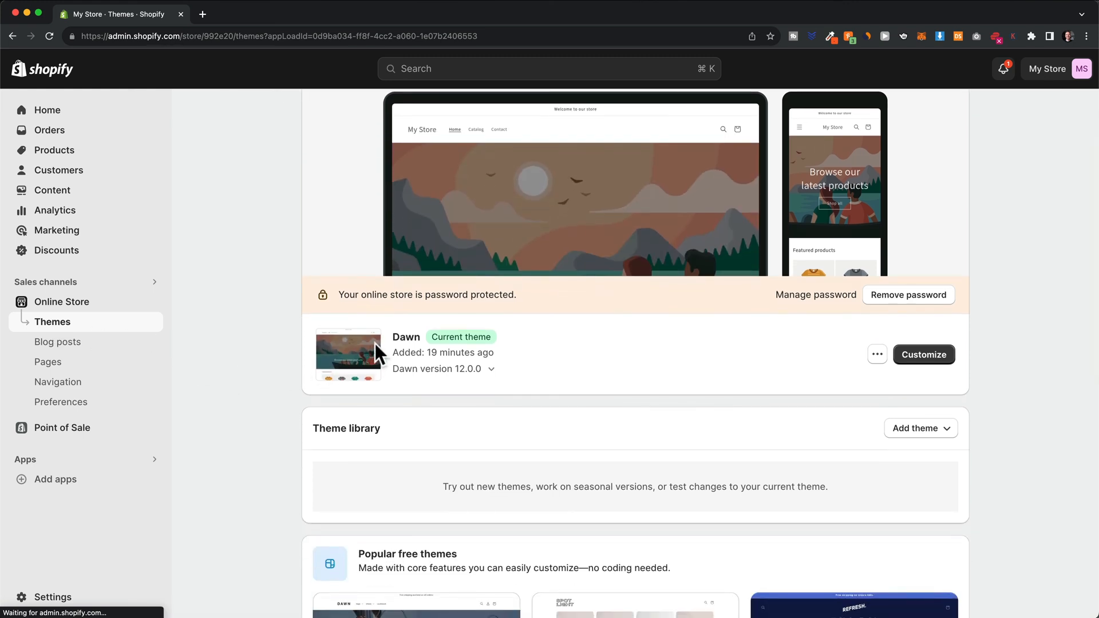
click(641, 335)
scroll(687, 338, up, 2)
scroll(685, 261, down, 5)
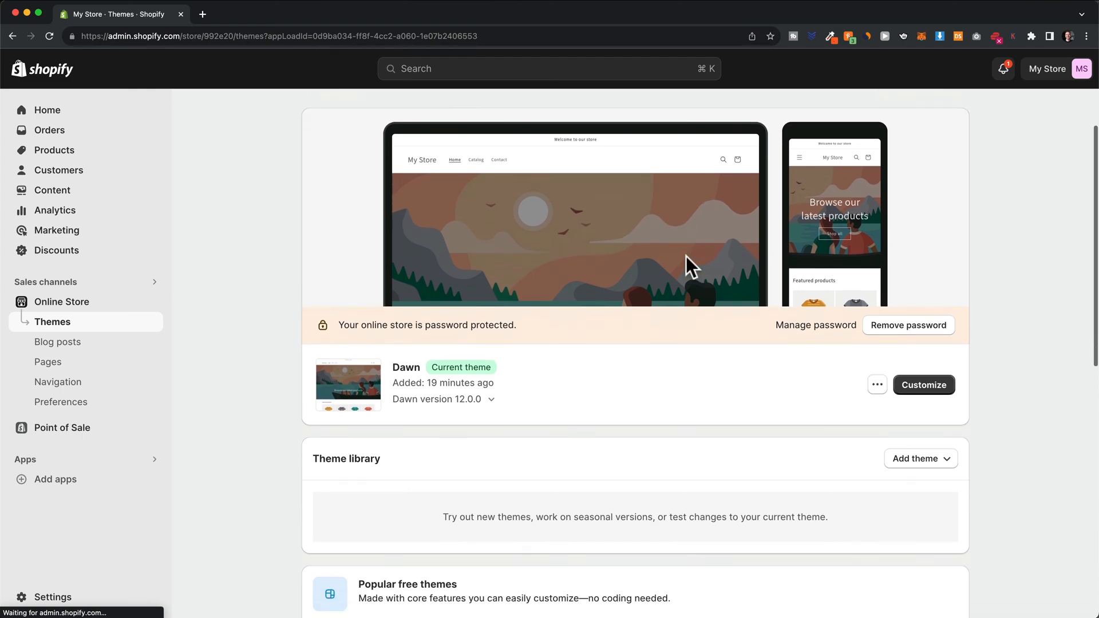
scroll(726, 328, down, 5)
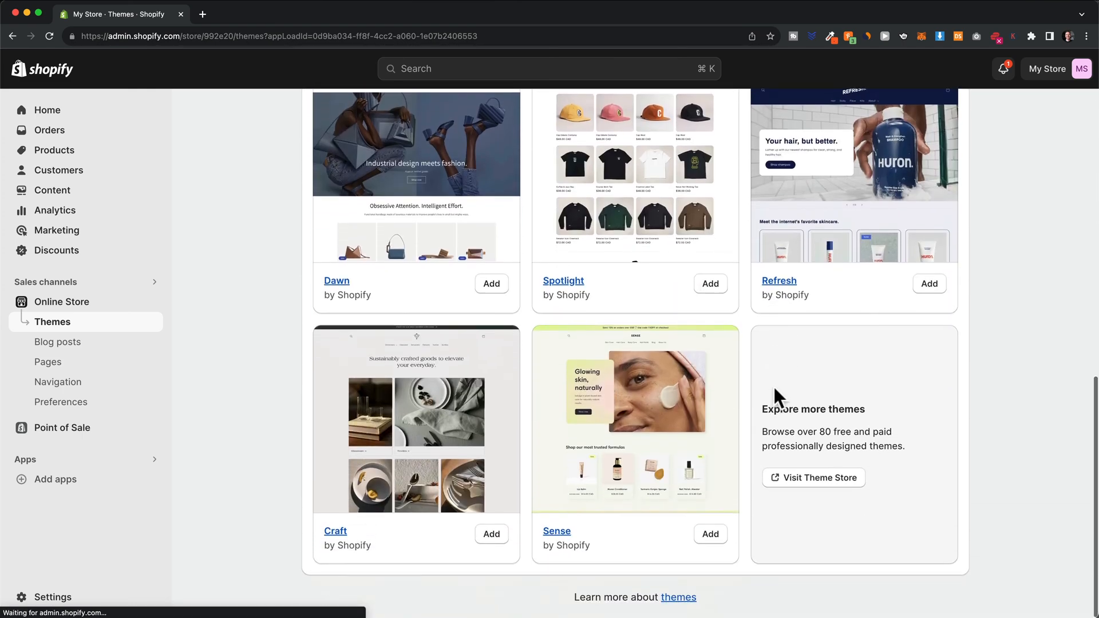
Step: Visit the Theme Store and examine the free and paid themes on offer, including their prices
click(825, 481)
scroll(791, 264, down, 6)
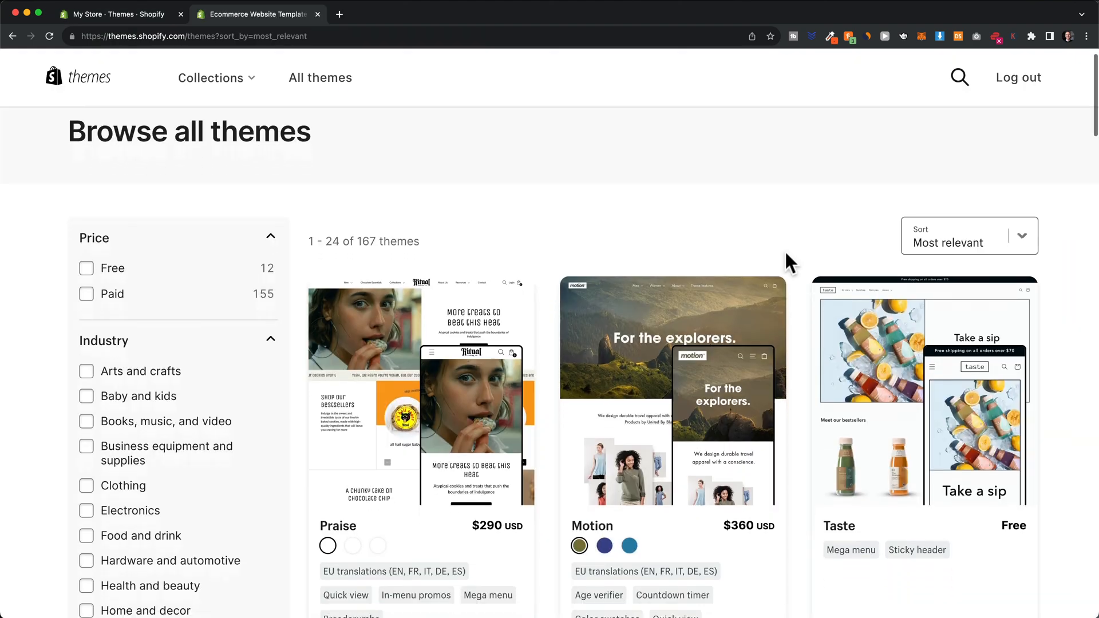
scroll(797, 363, down, 5)
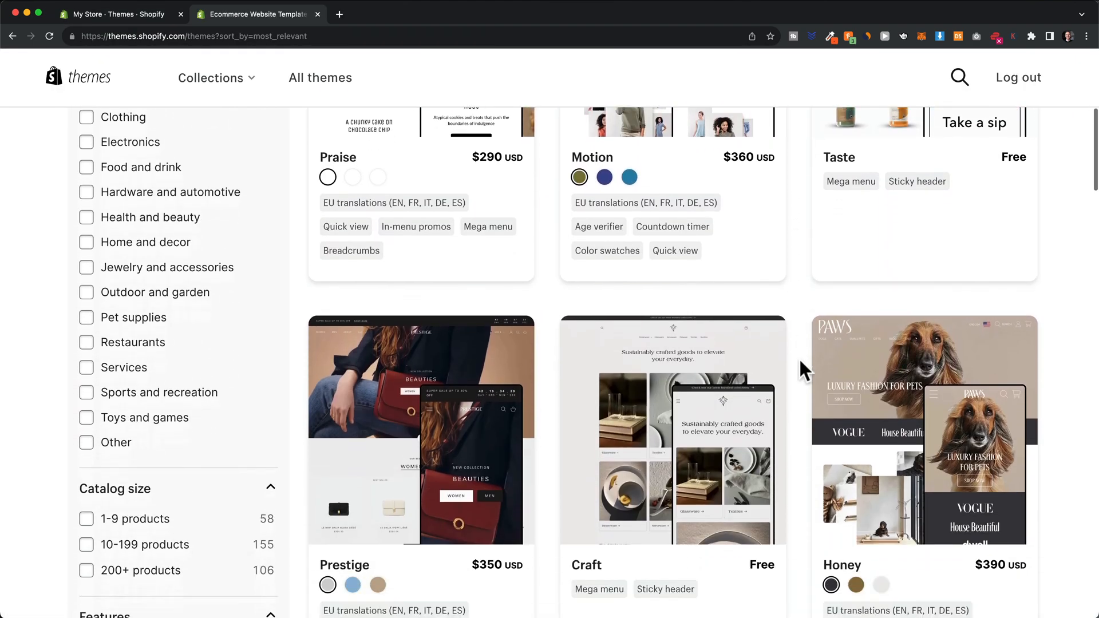
scroll(800, 361, down, 6)
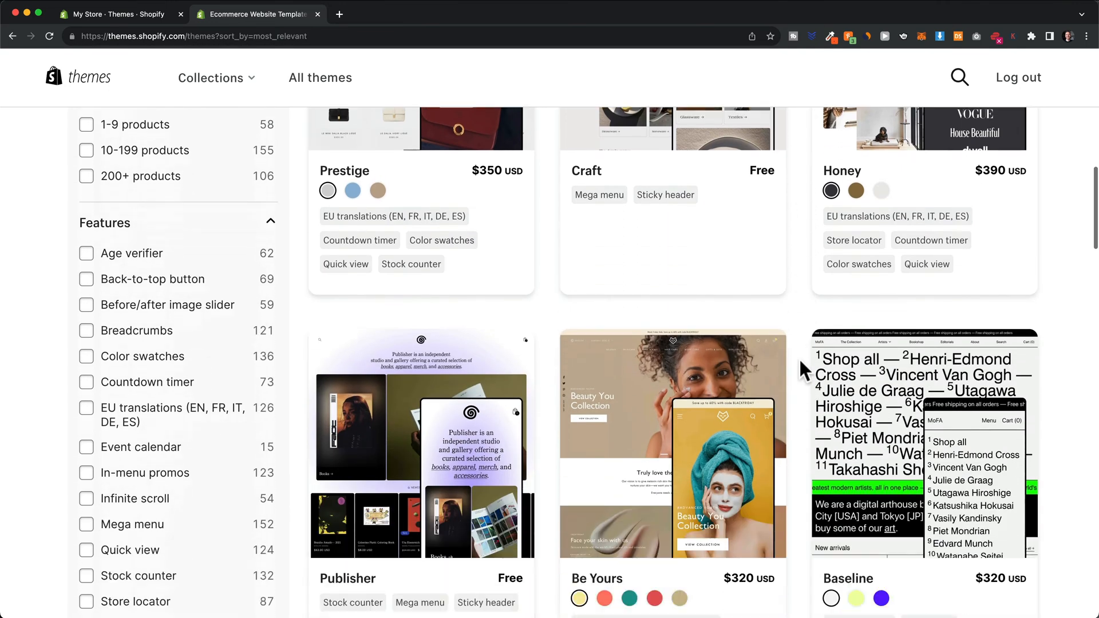
scroll(790, 333, down, 5)
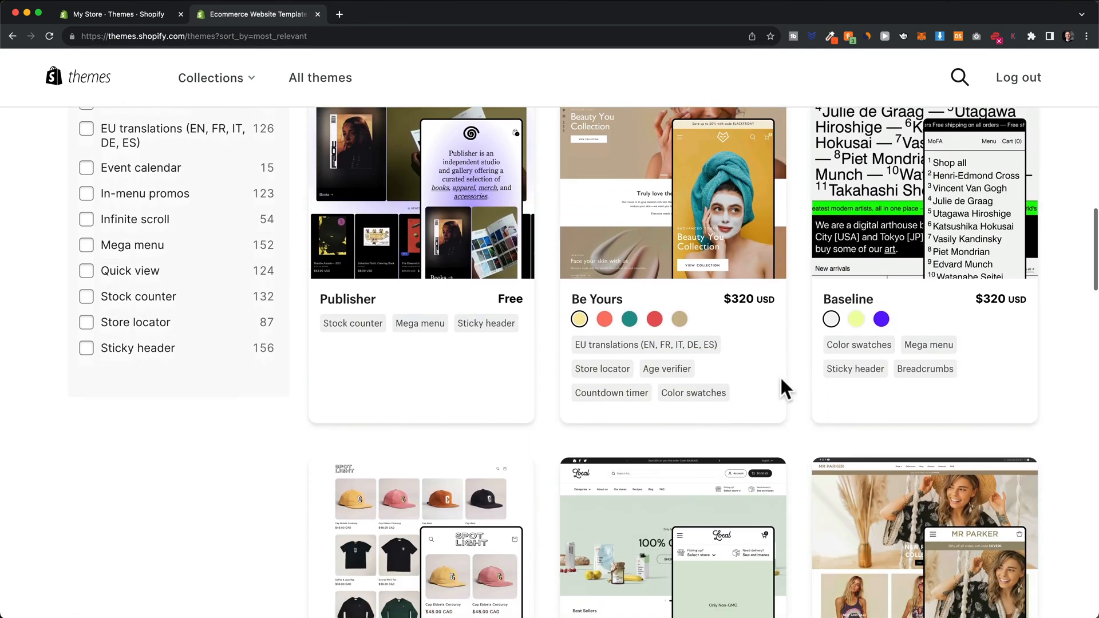
scroll(792, 419, down, 3)
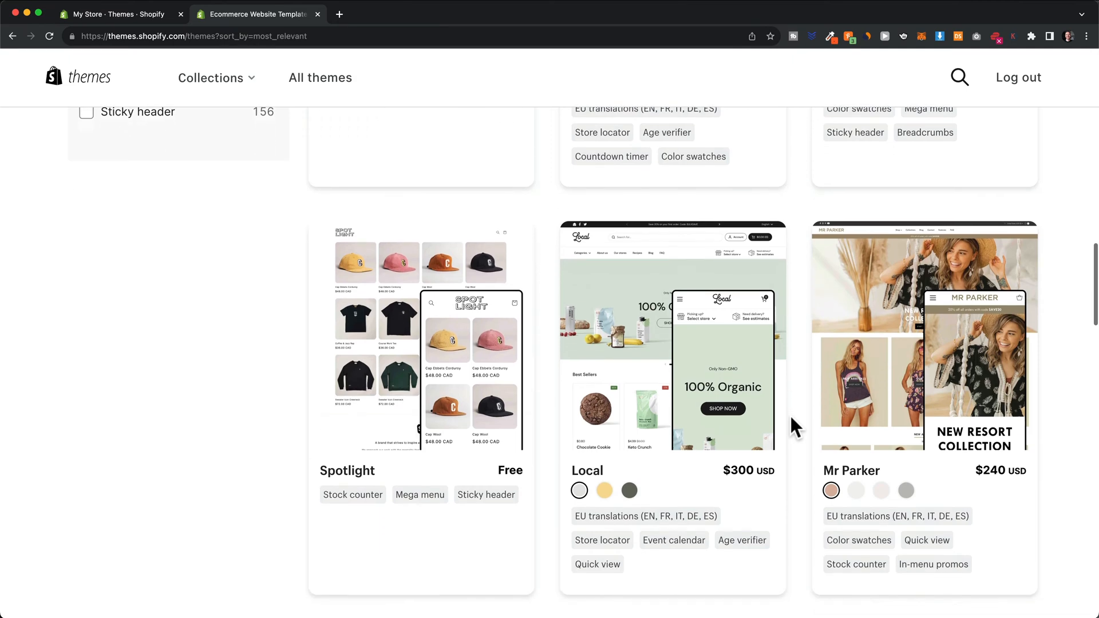
drag(725, 325, 776, 325)
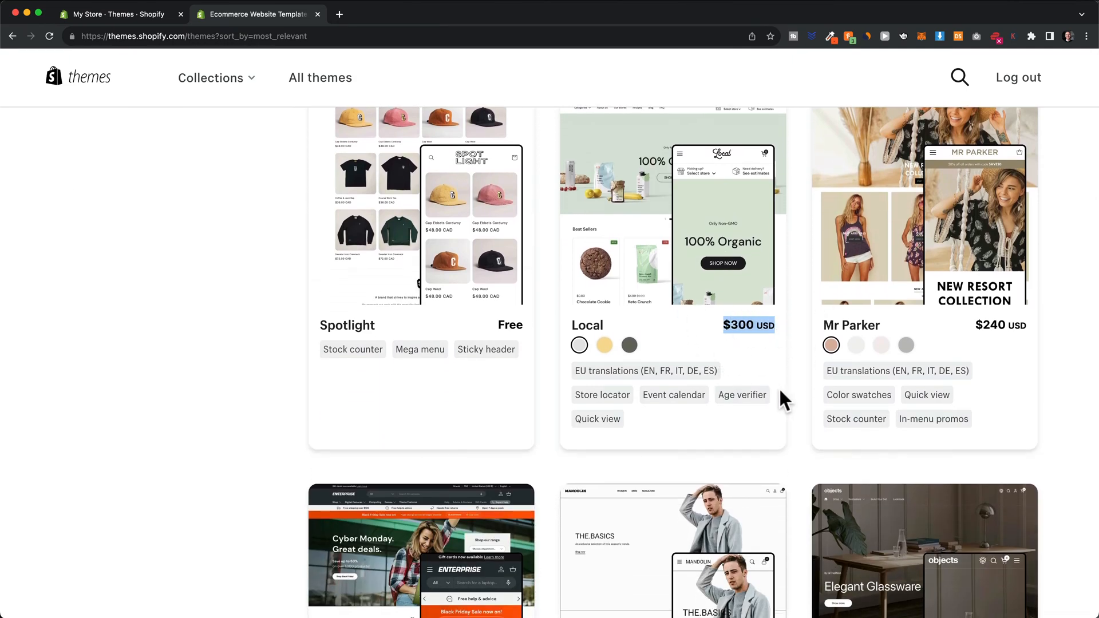
scroll(779, 387, up, 9)
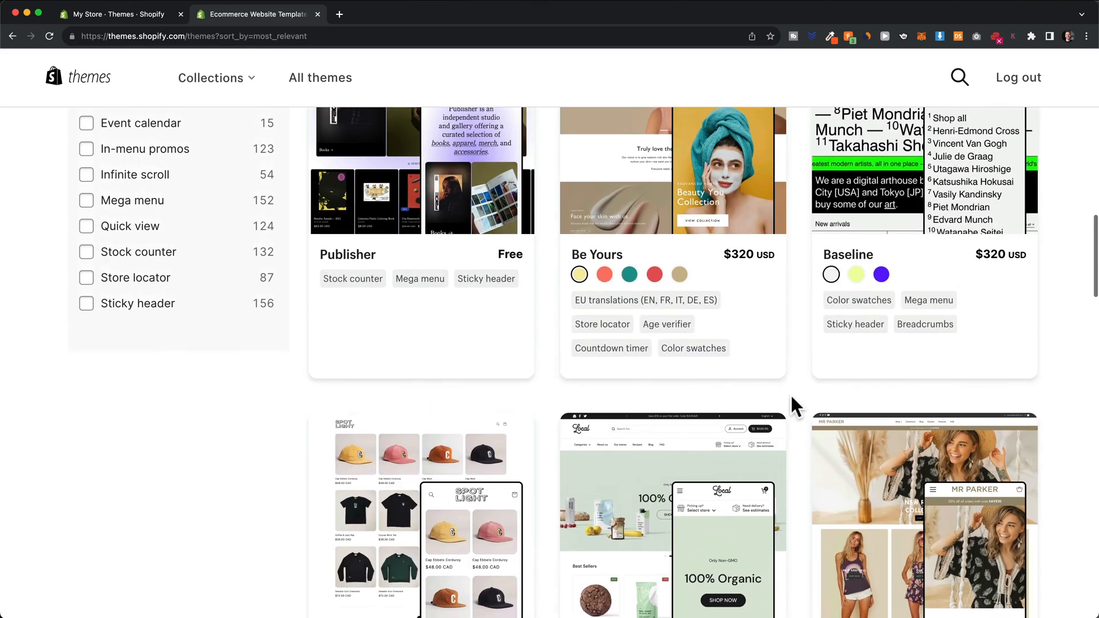
scroll(792, 405, up, 12)
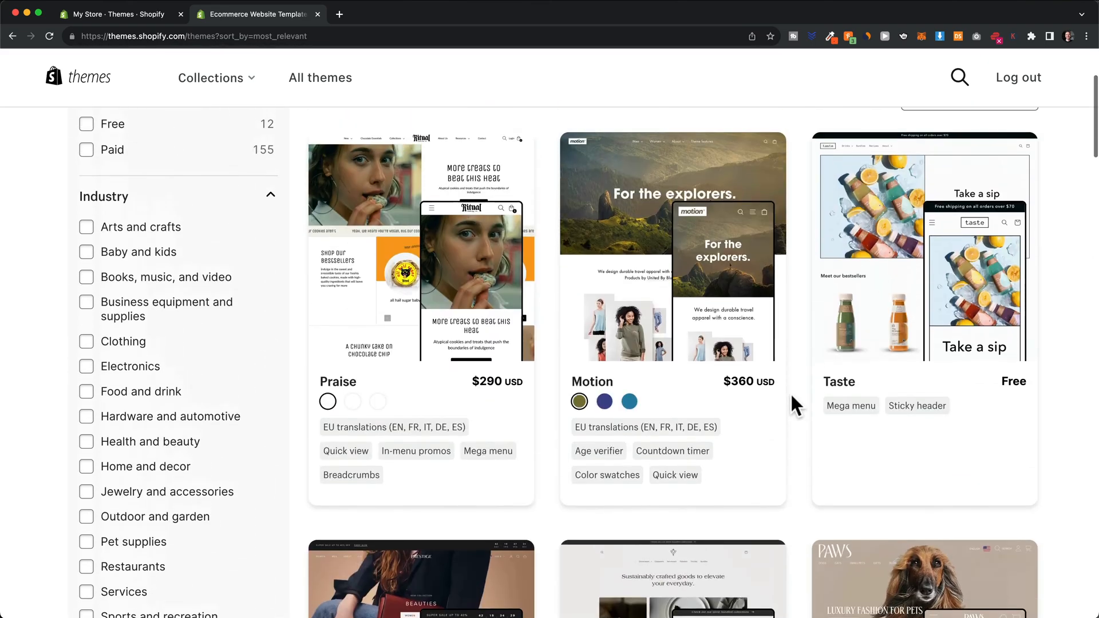
scroll(792, 396, up, 3)
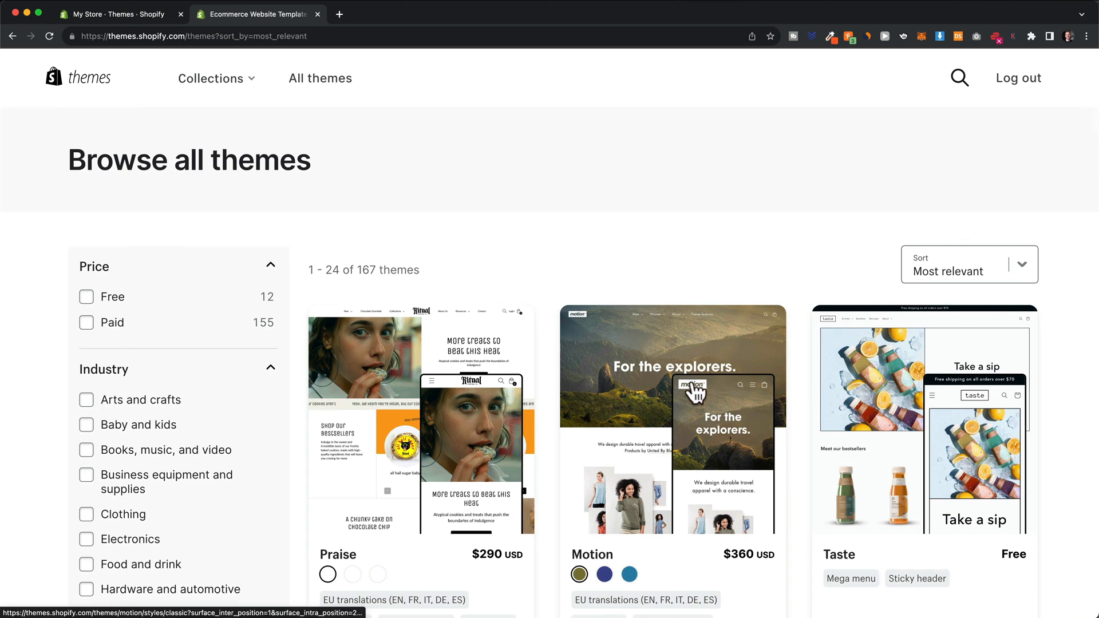
Step: Filter the Theme Store to free themes and look through the themes listed
click(85, 297)
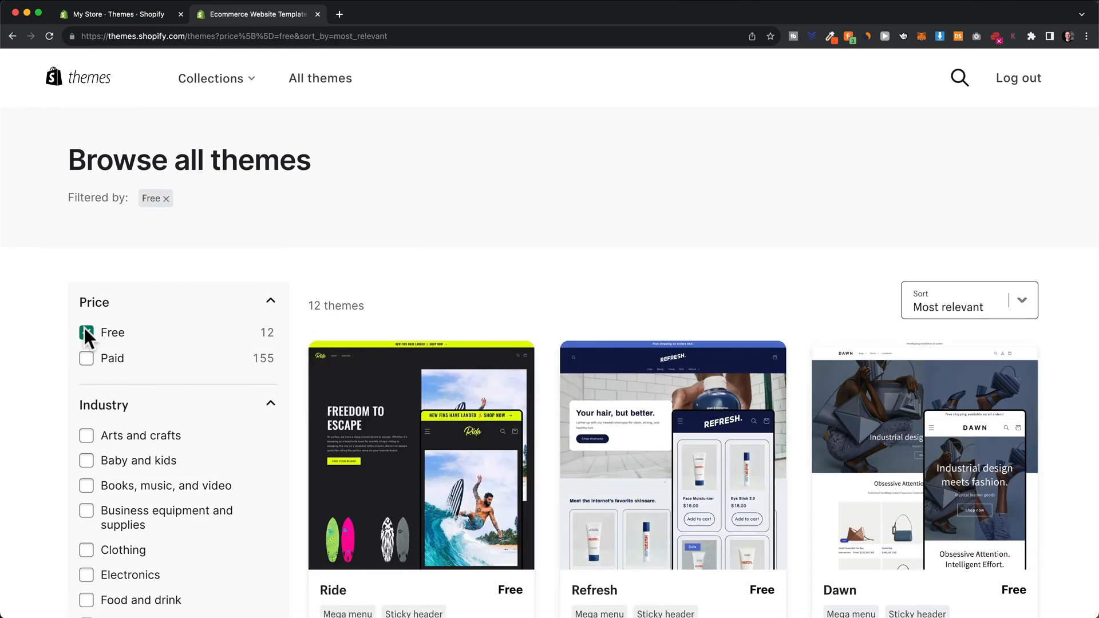
scroll(658, 283, down, 8)
scroll(786, 327, down, 6)
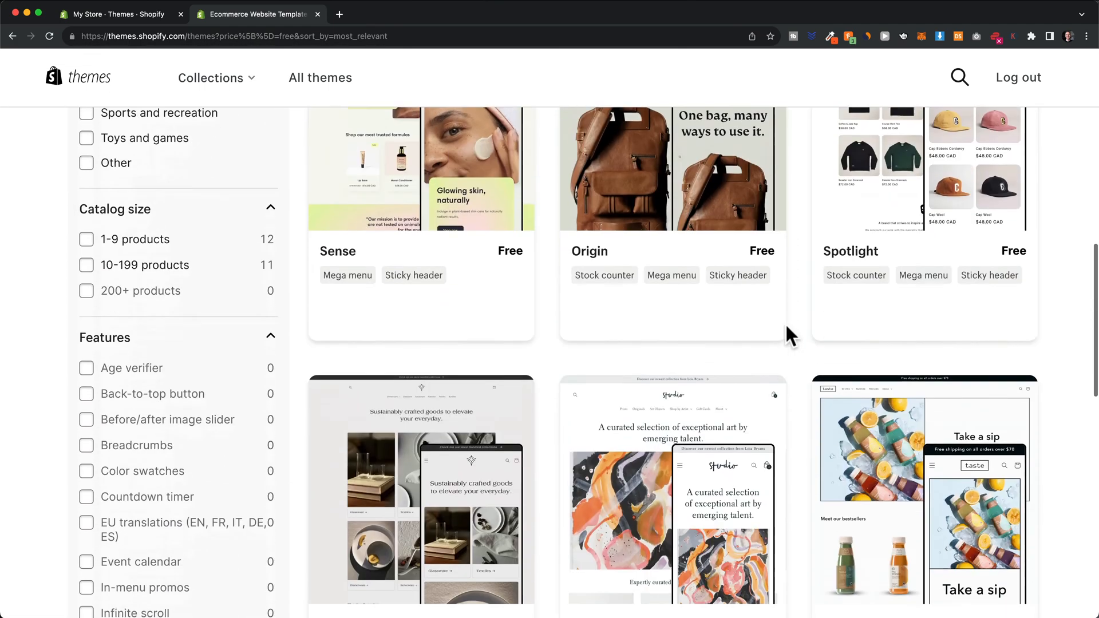
scroll(787, 328, up, 4)
scroll(785, 324, up, 9)
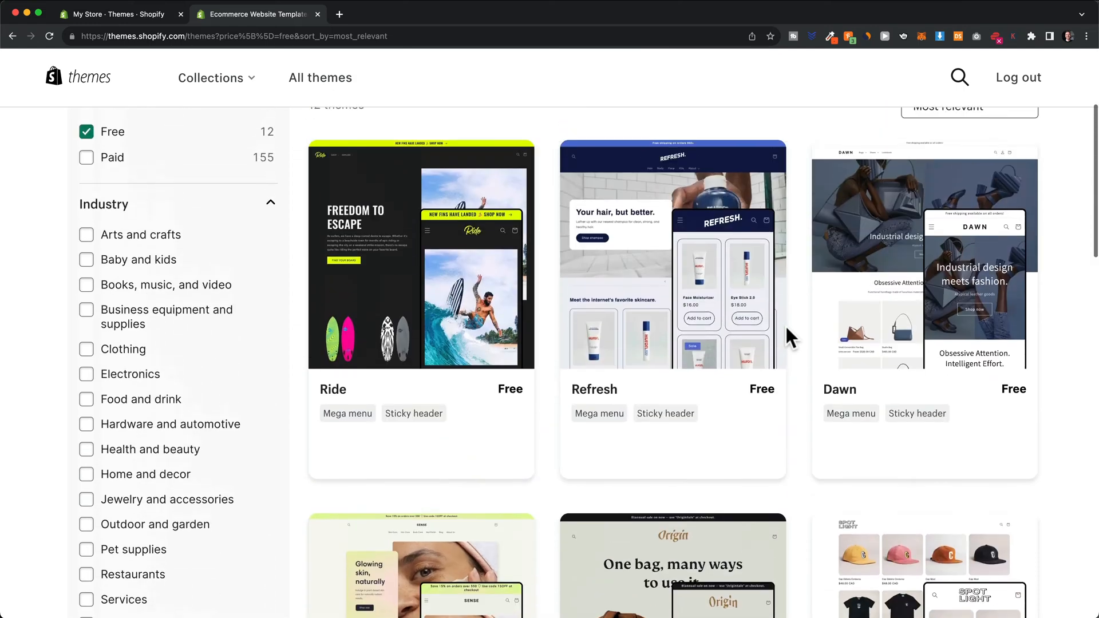
scroll(803, 342, down, 2)
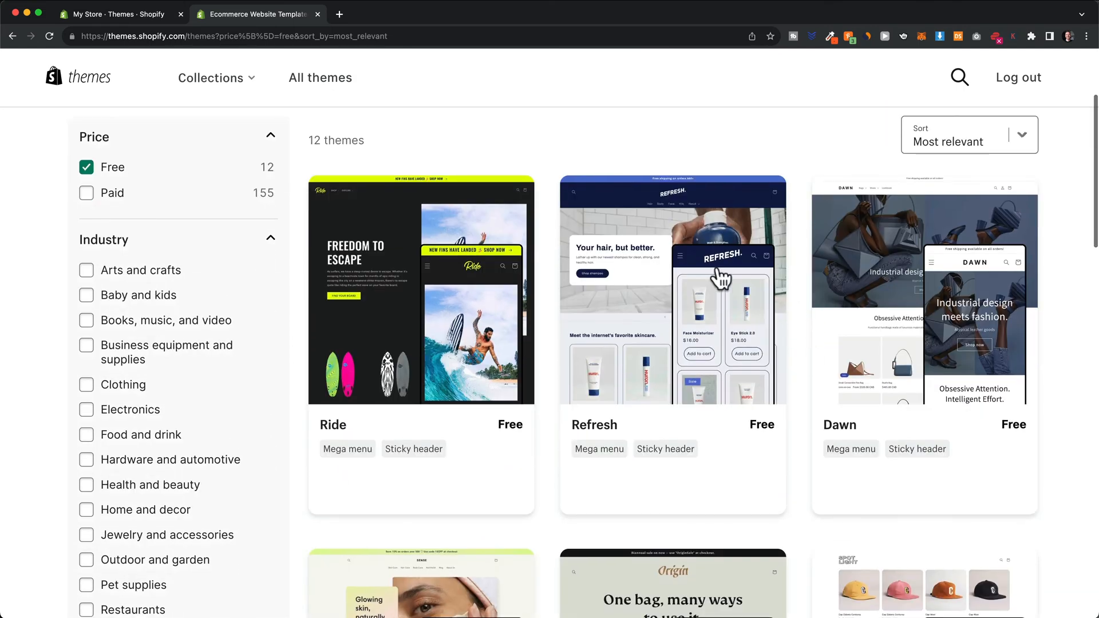
Step: Open the free Refresh theme, view its demo store and look over the demo's Body collection page
click(665, 316)
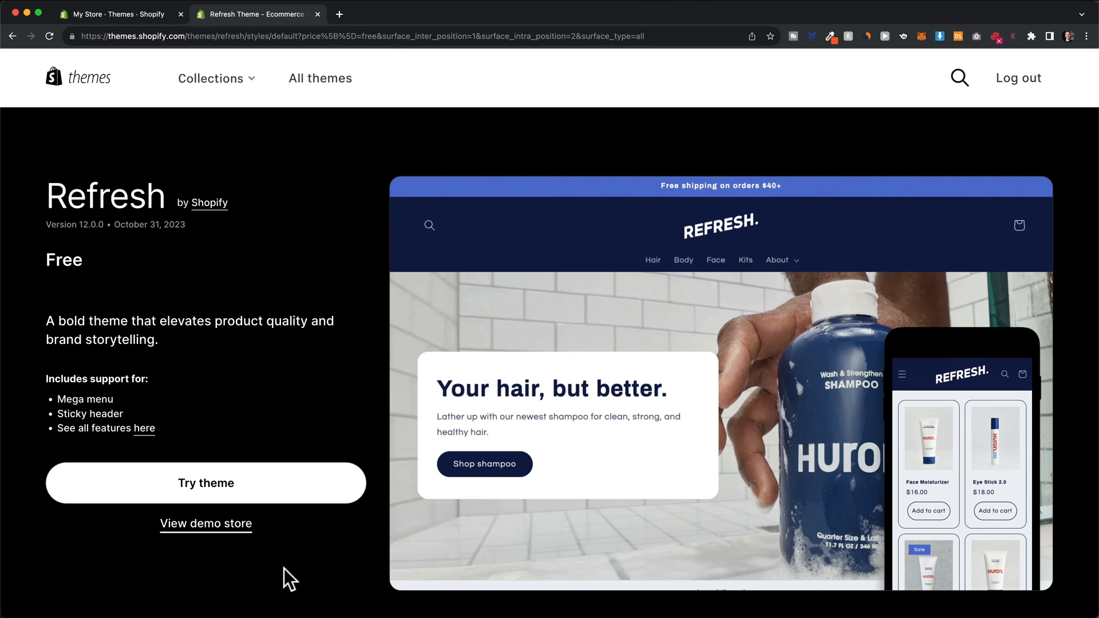
click(228, 528)
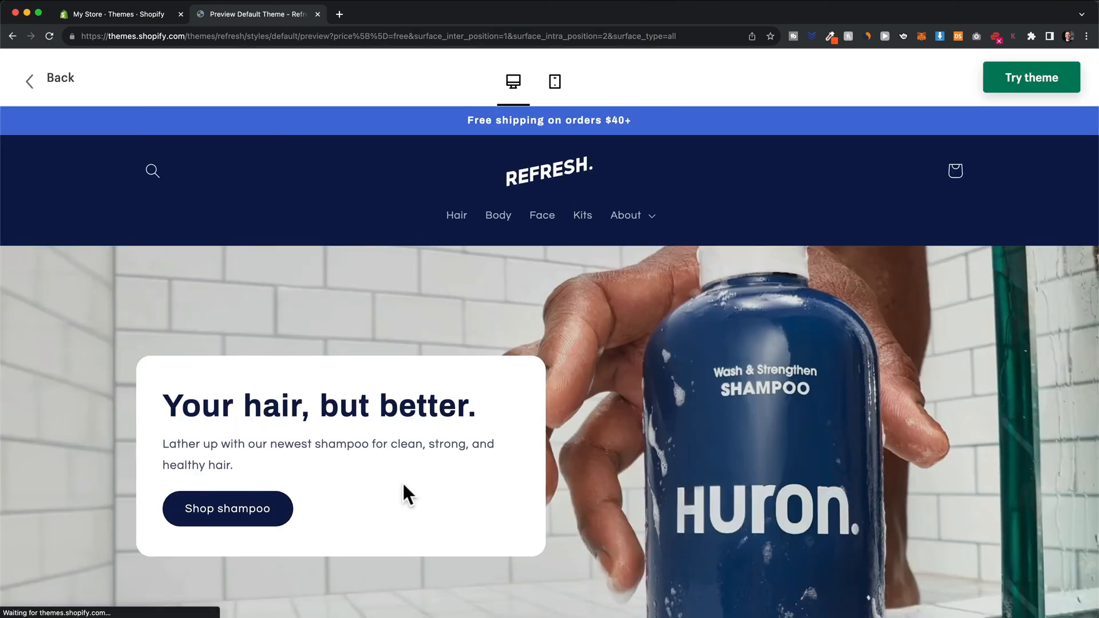
click(499, 215)
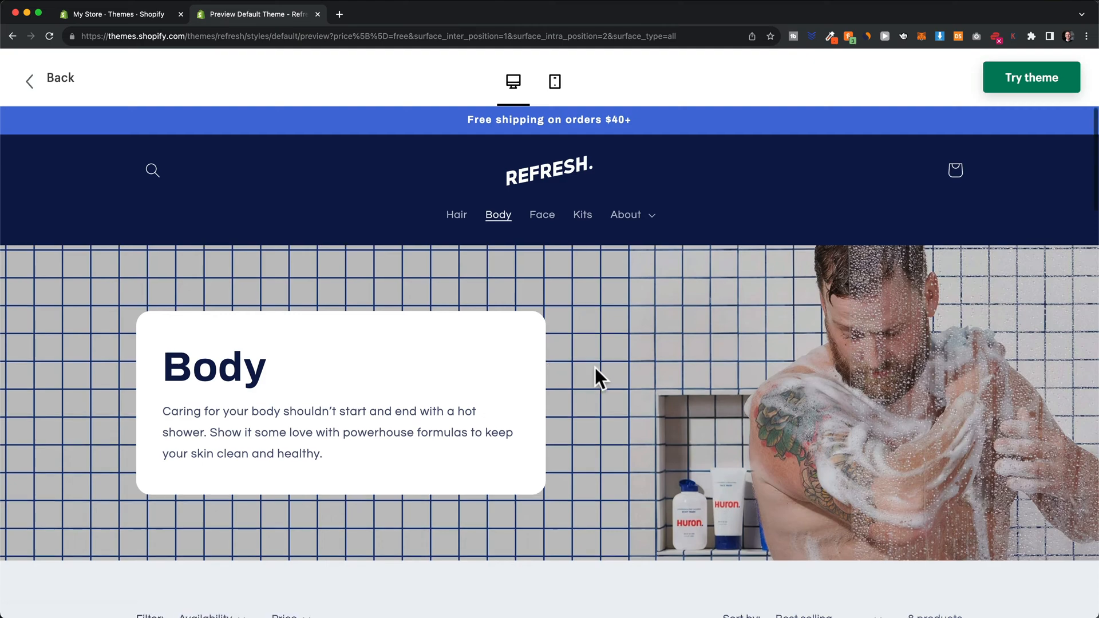
scroll(593, 375, down, 4)
scroll(596, 372, down, 4)
scroll(558, 361, up, 6)
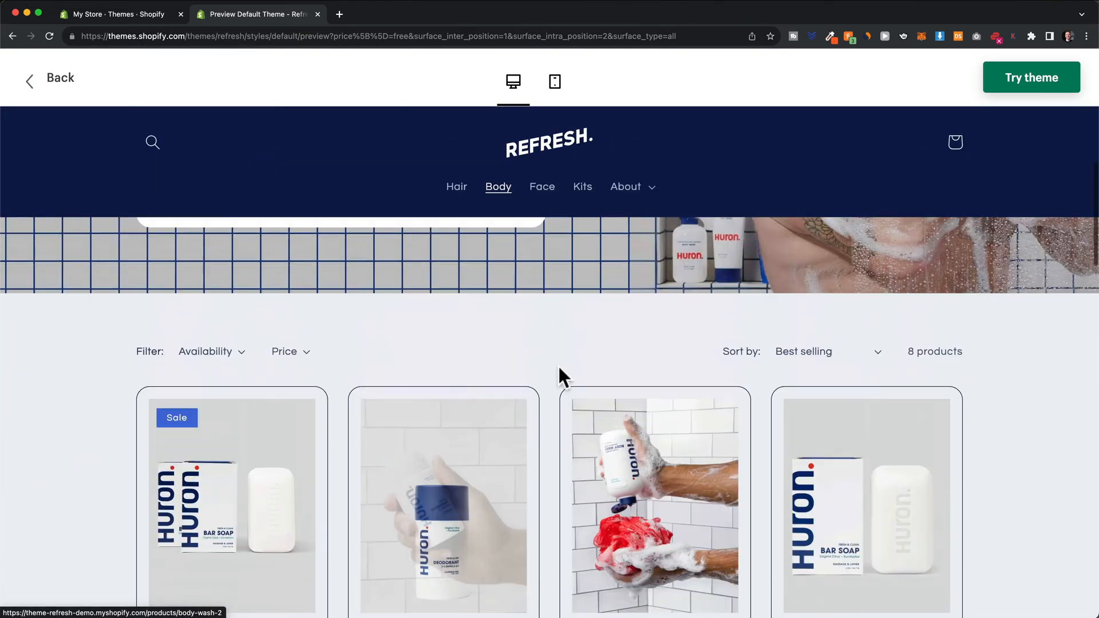
scroll(562, 372, up, 2)
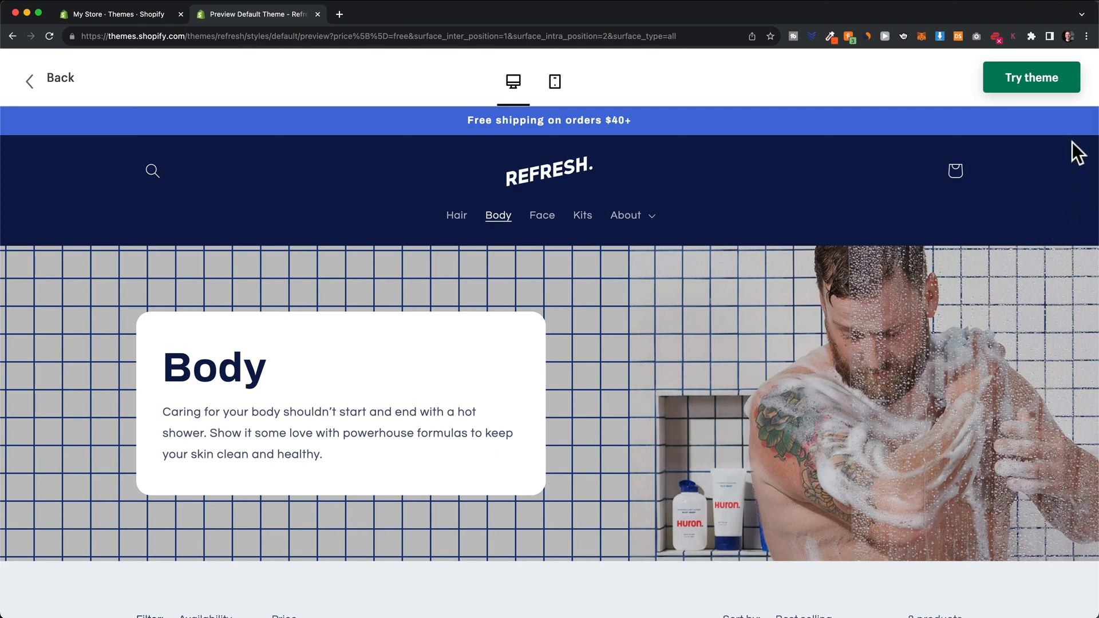
Step: Try the Refresh theme so it is added to the store's theme library
click(1030, 86)
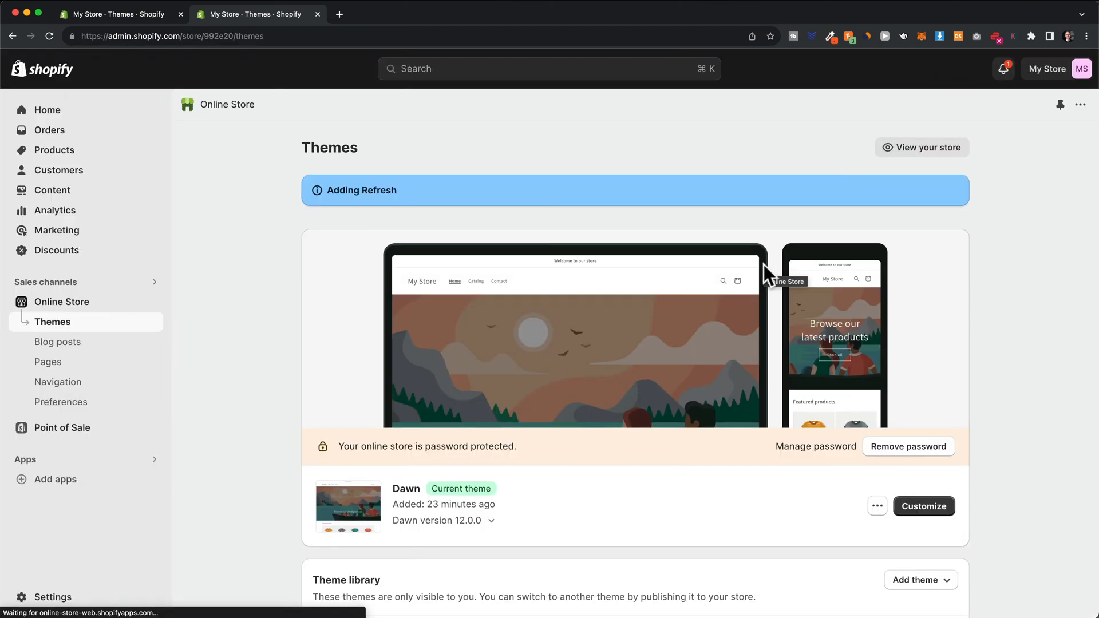
scroll(764, 264, down, 3)
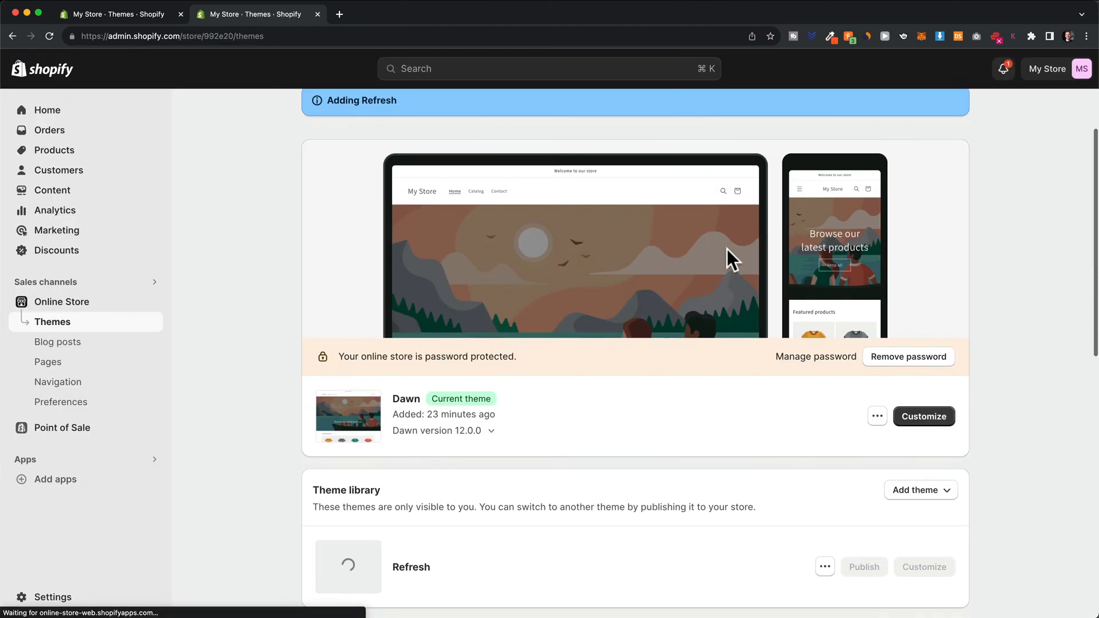
scroll(727, 249, down, 8)
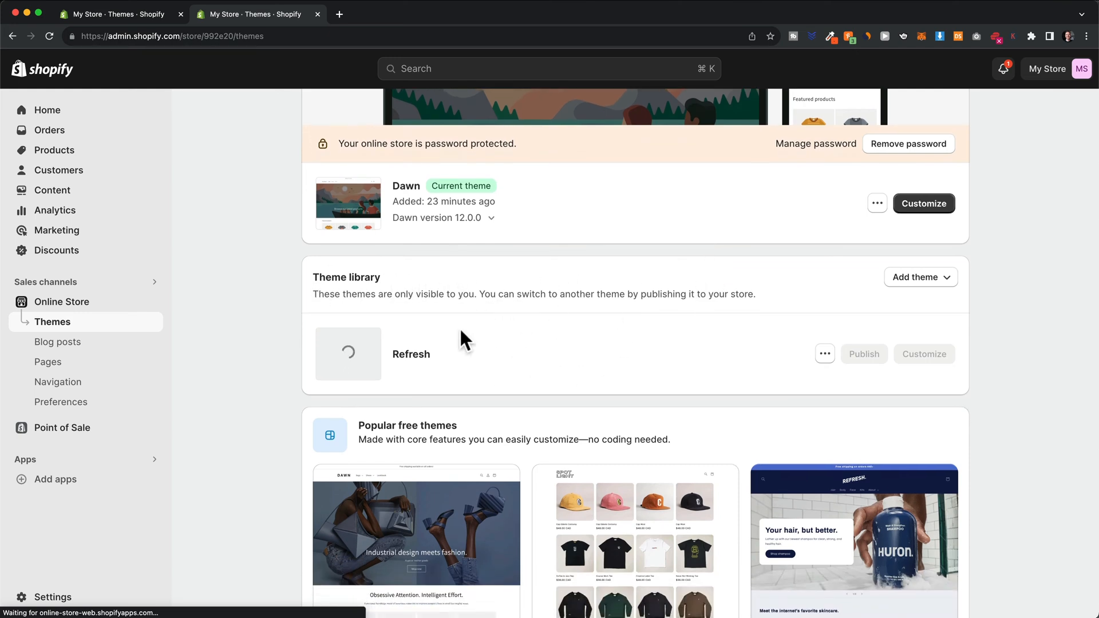
double_click(395, 355)
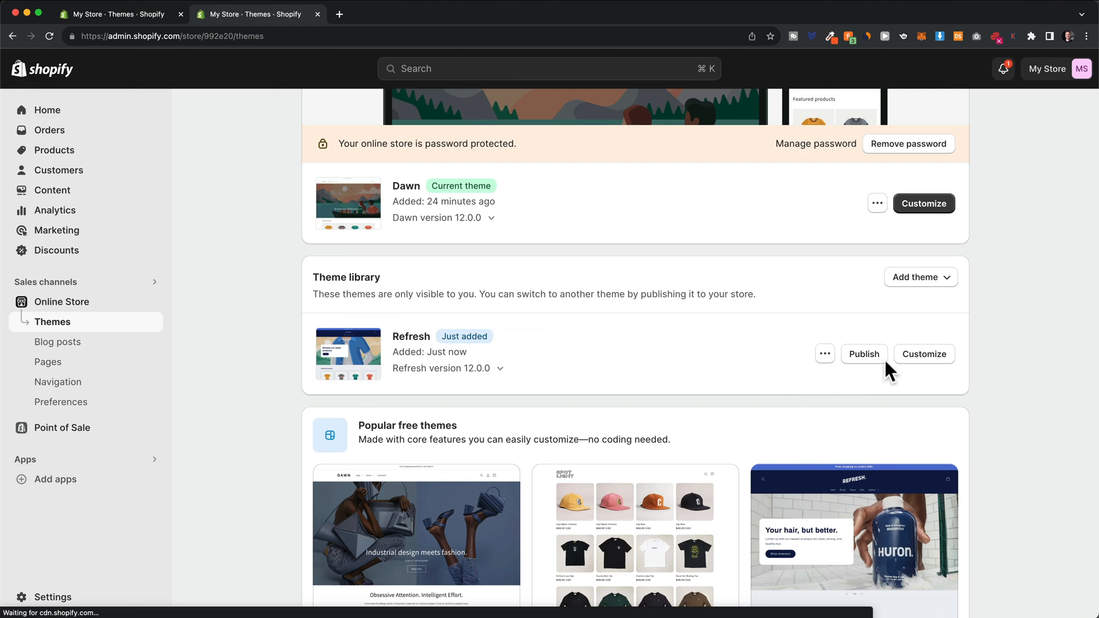
Step: Publish the Refresh theme from the theme library in place of Dawn
click(866, 354)
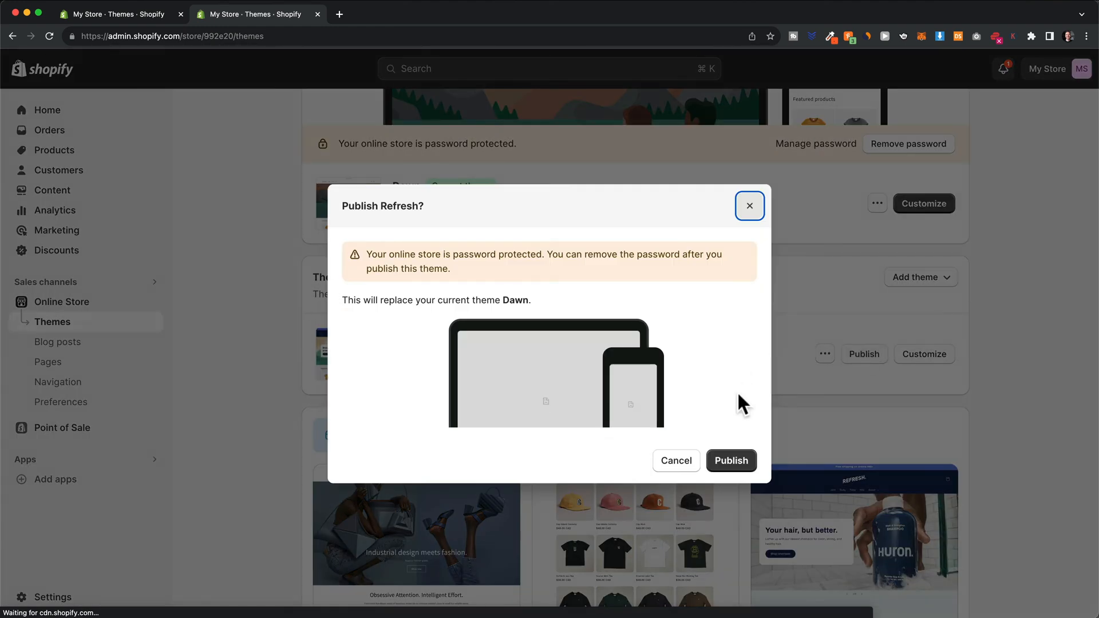
click(738, 460)
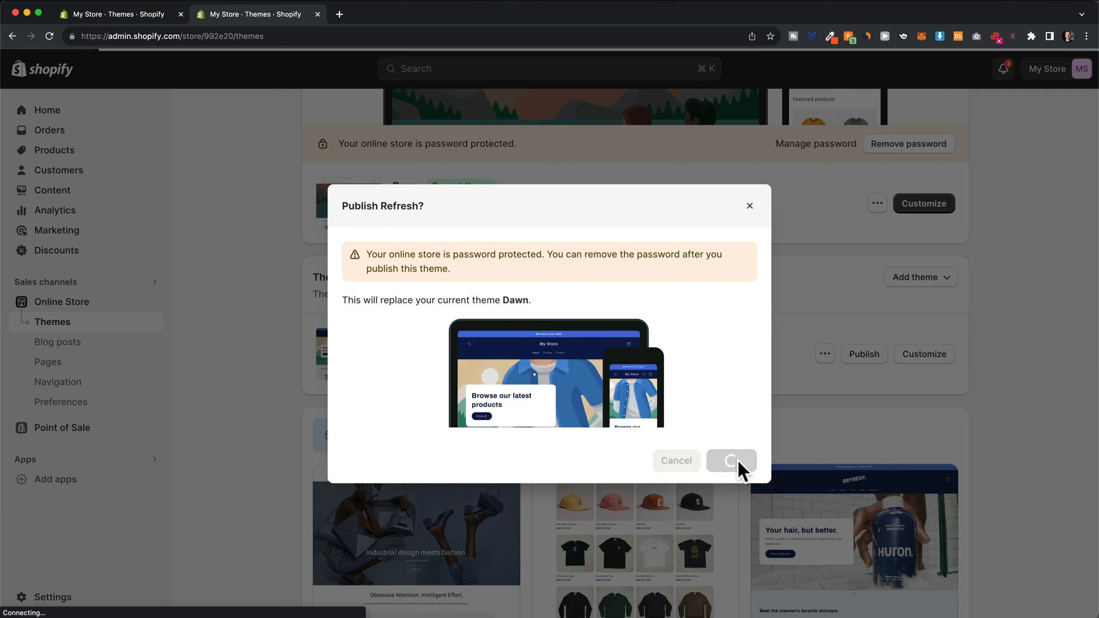
scroll(737, 458, up, 3)
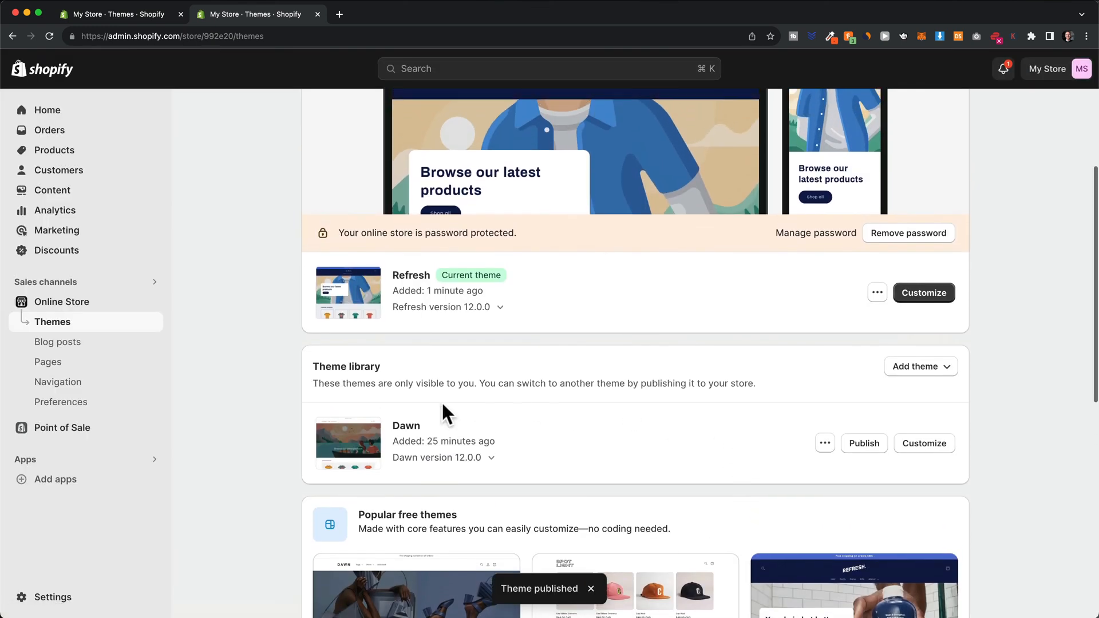
scroll(410, 462, up, 4)
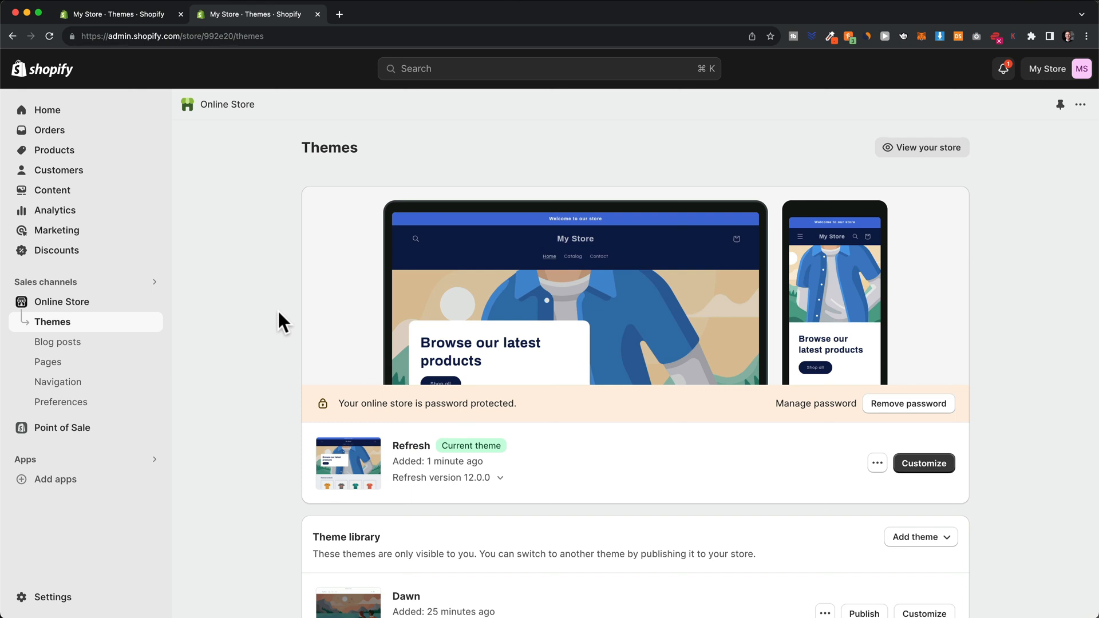
Step: Publish the Dawn theme from the theme library again in place of Refresh
scroll(279, 312, down, 5)
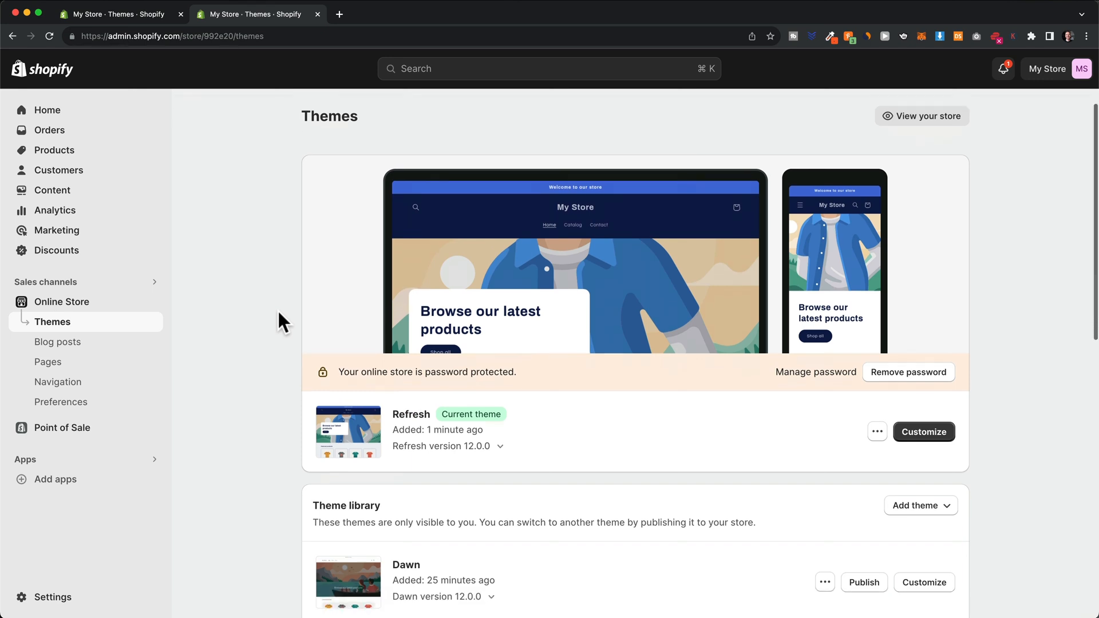
double_click(402, 391)
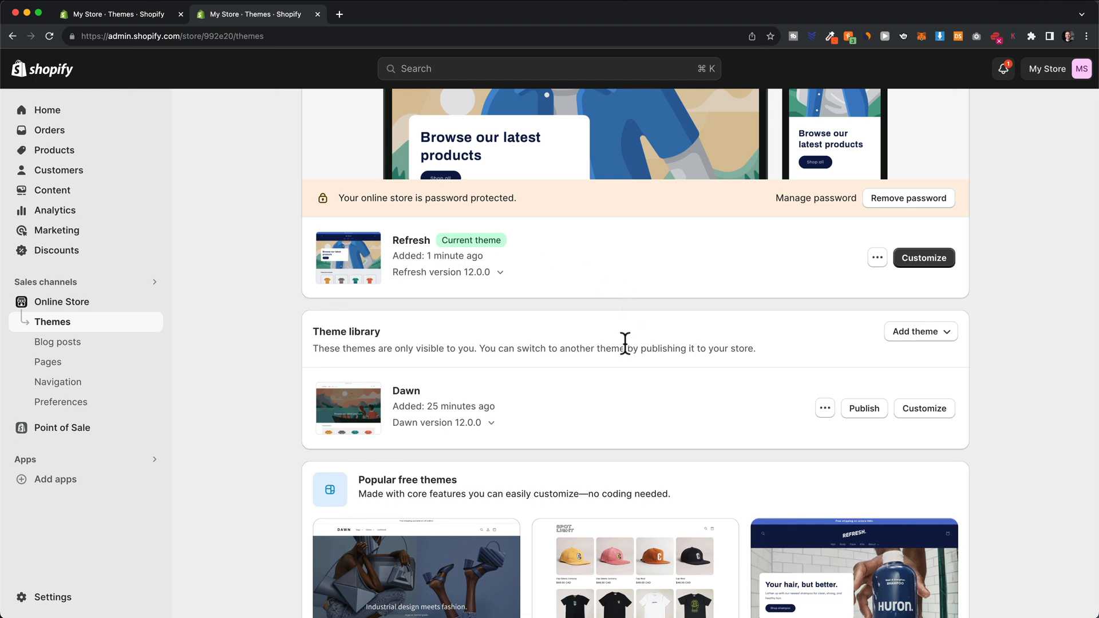
click(866, 409)
click(753, 459)
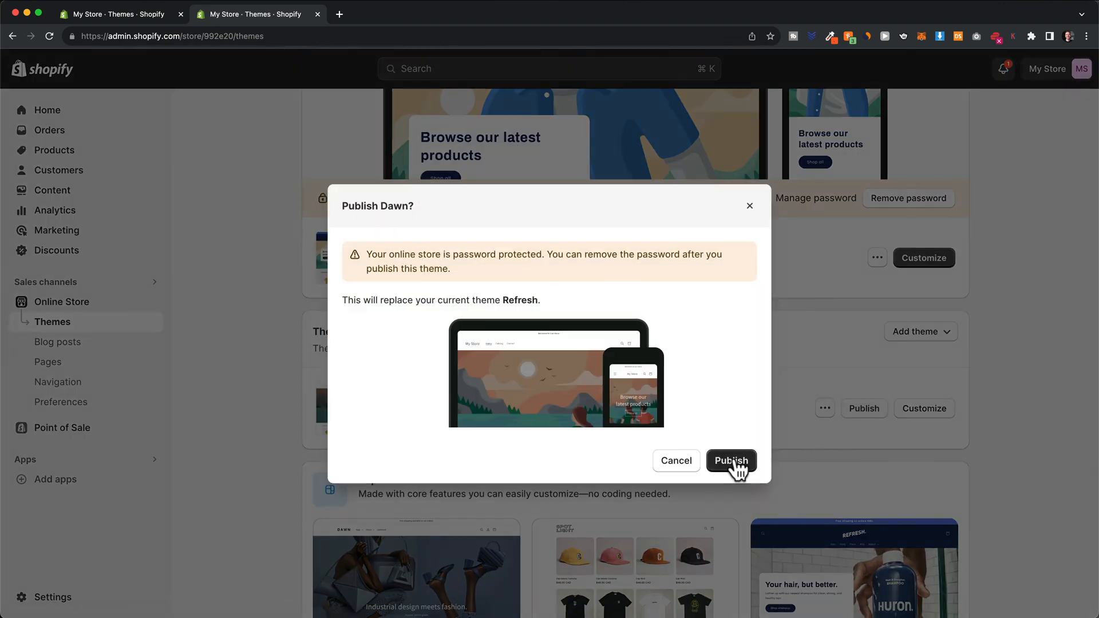
scroll(917, 372, up, 3)
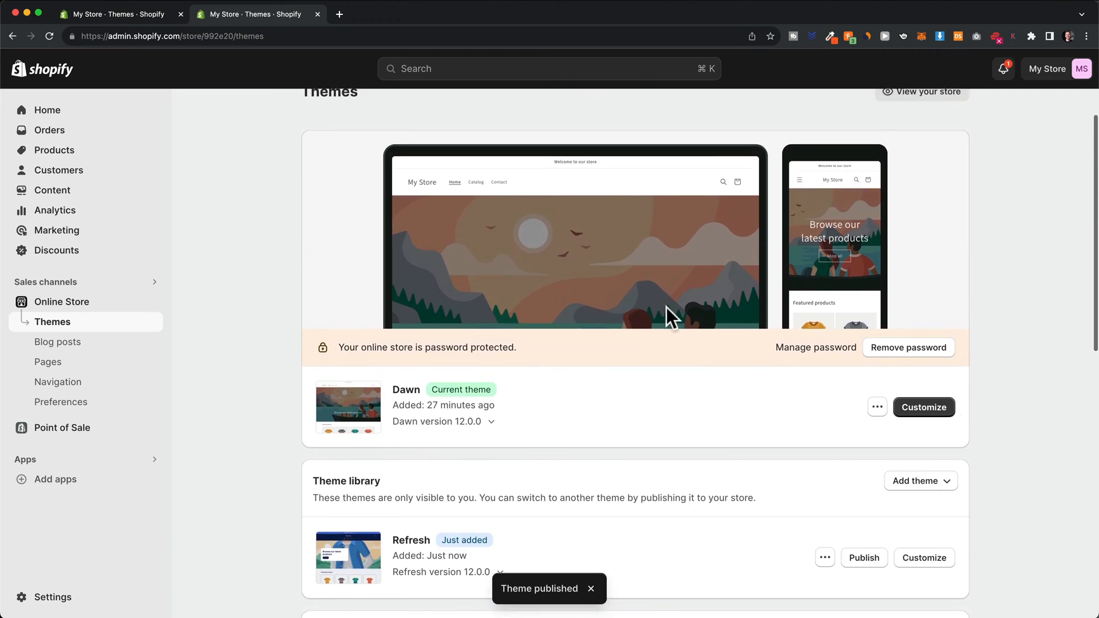
scroll(658, 373, down, 3)
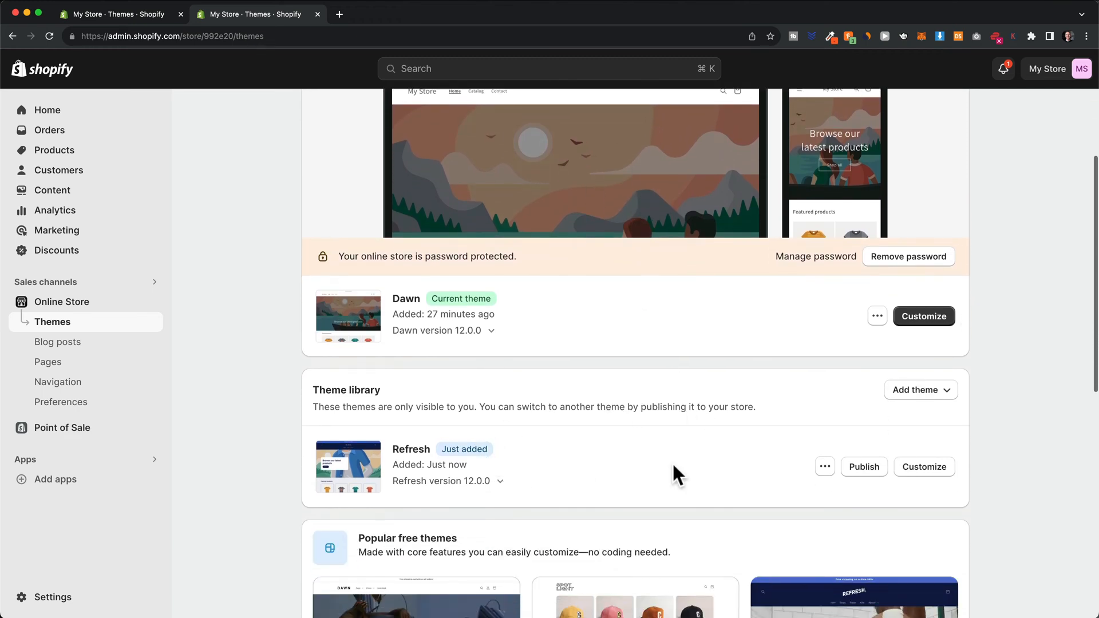
Step: Remove the Refresh theme from the theme library and close the extra browser tab
click(825, 467)
click(752, 438)
click(729, 384)
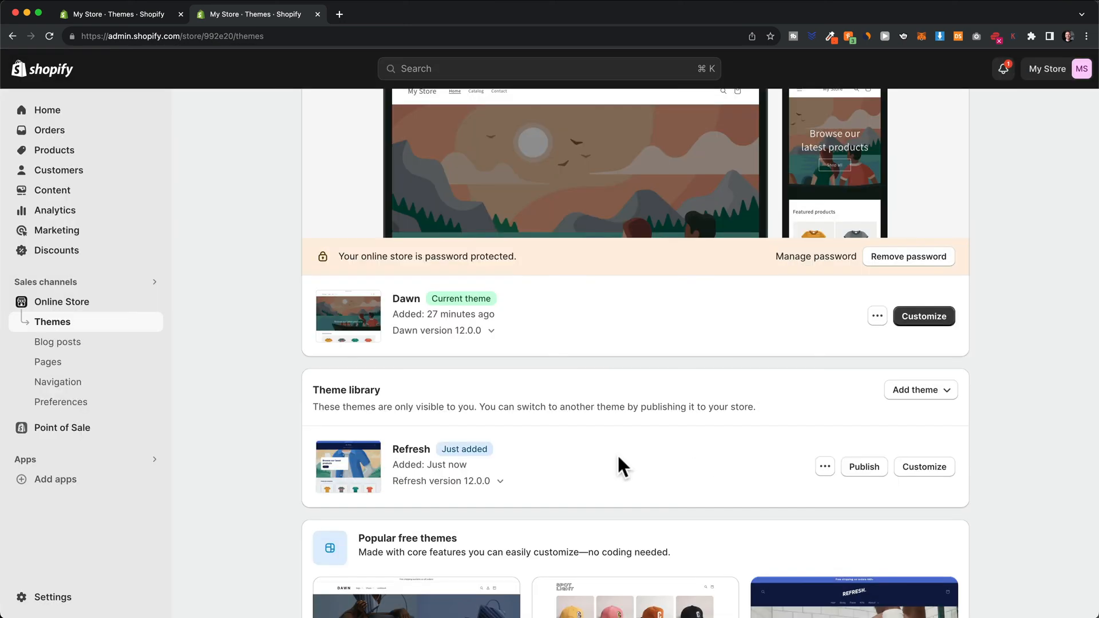
scroll(691, 450, up, 3)
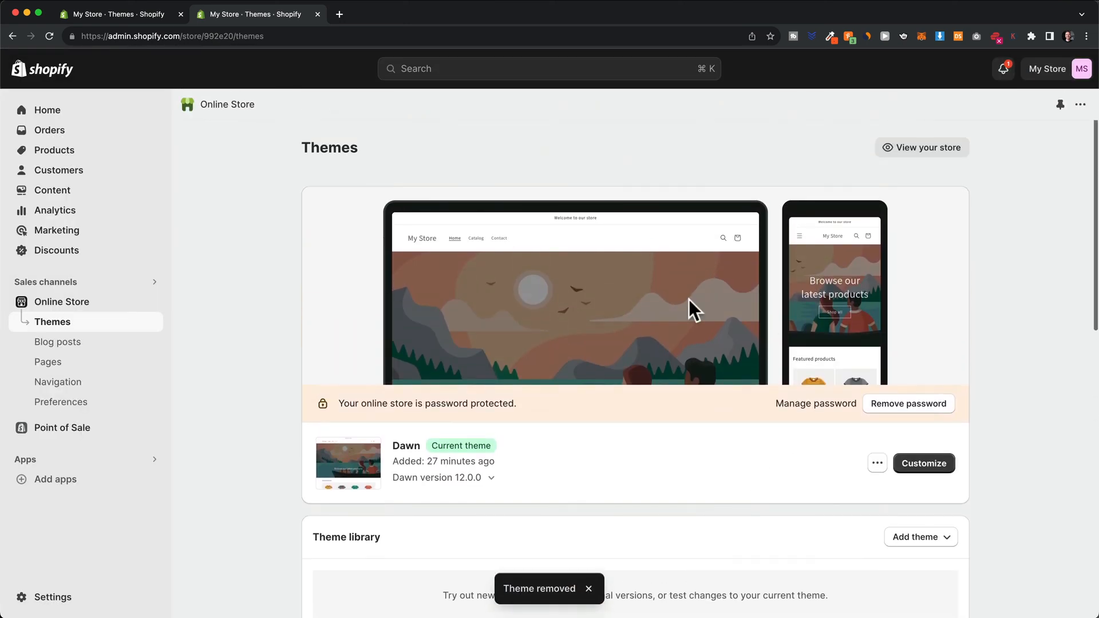
key(super+w)
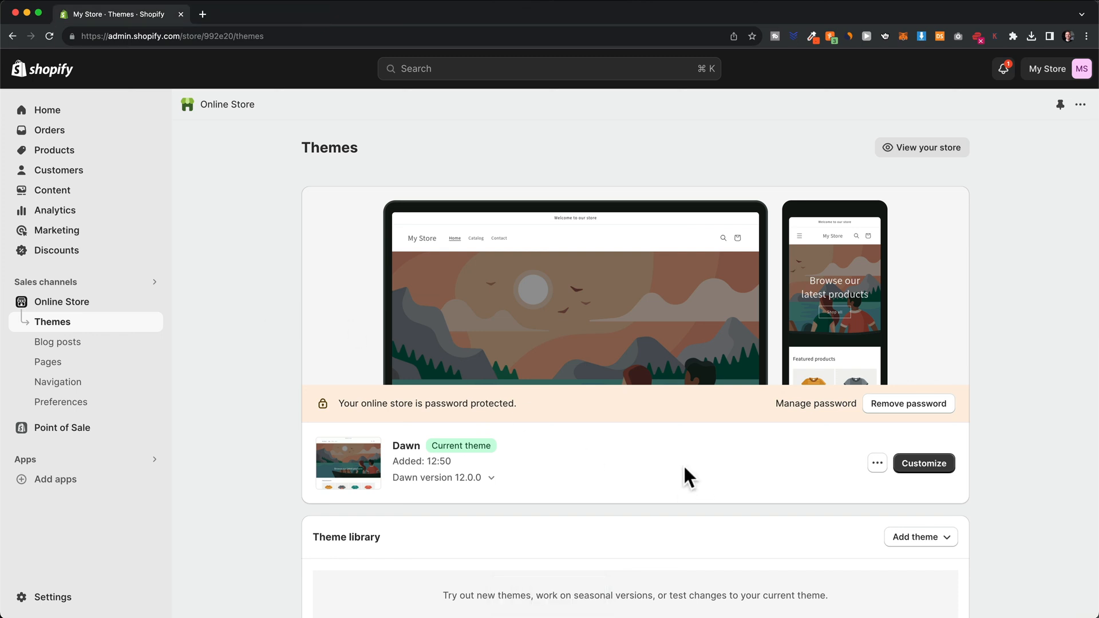
Step: Open the Dawn theme for customization and look over the list of page templates available for editing
click(924, 471)
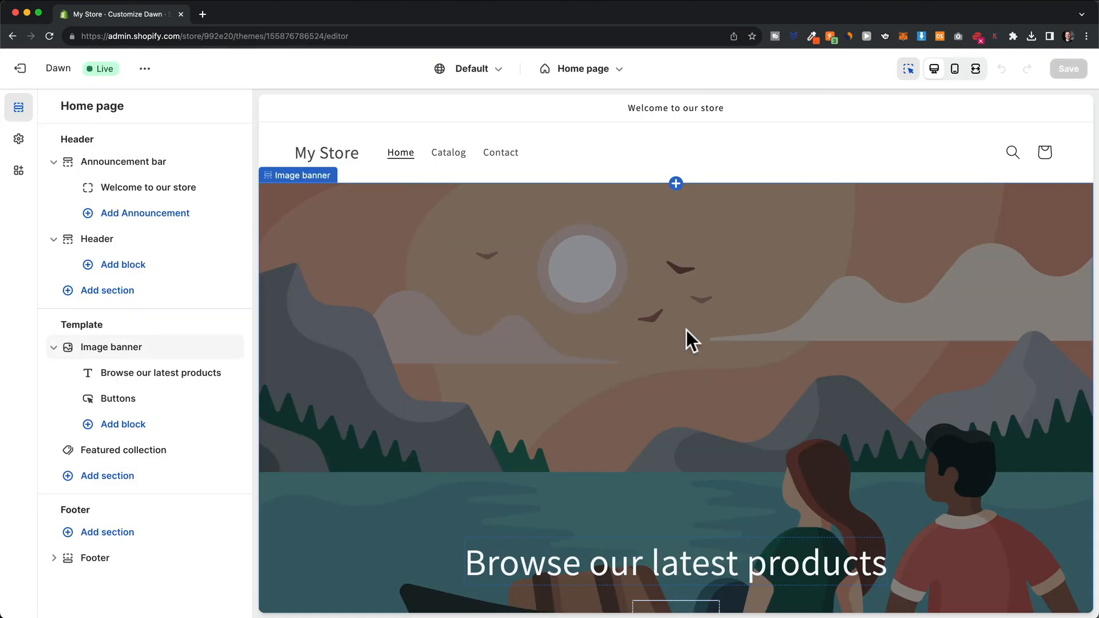
click(595, 73)
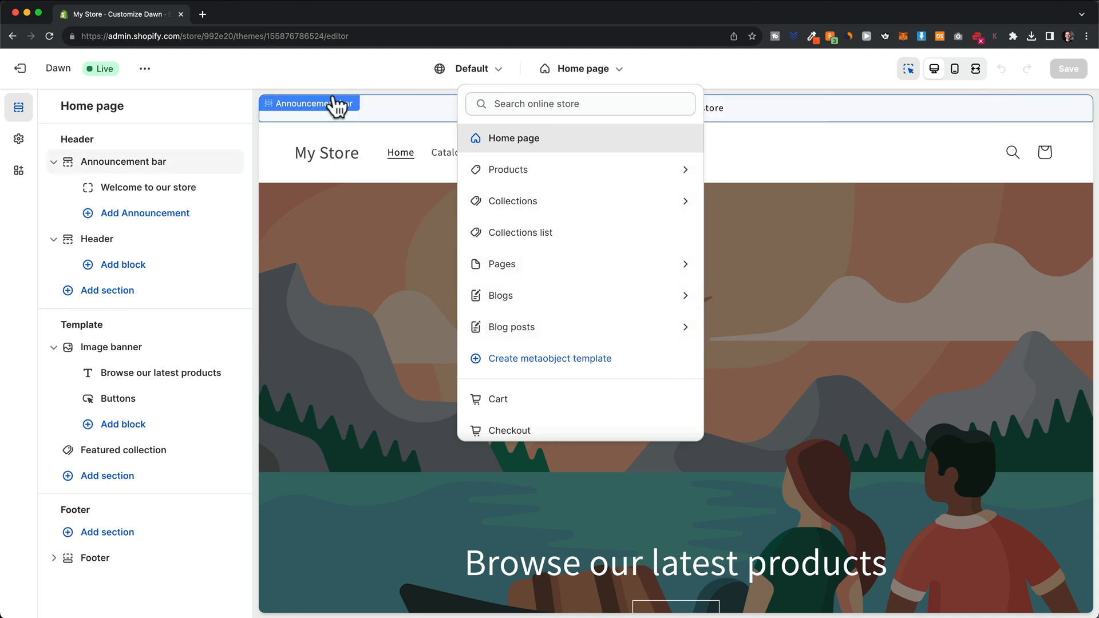
click(237, 114)
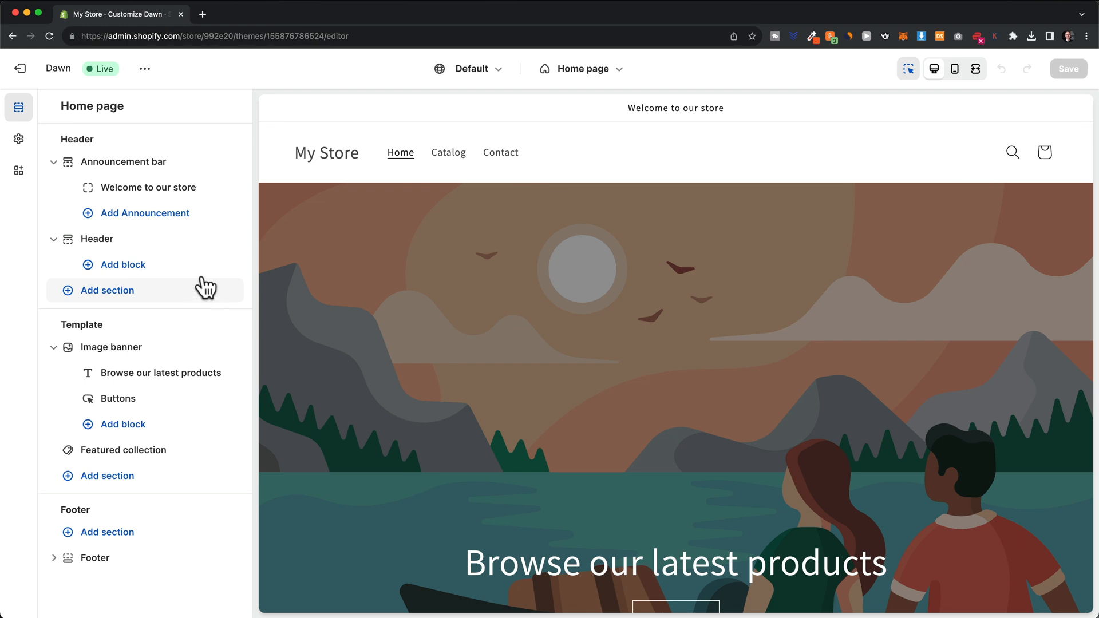
Step: Examine the Announcement bar and Header section settings, and look through the home page preview from the image banner to the footer
click(133, 164)
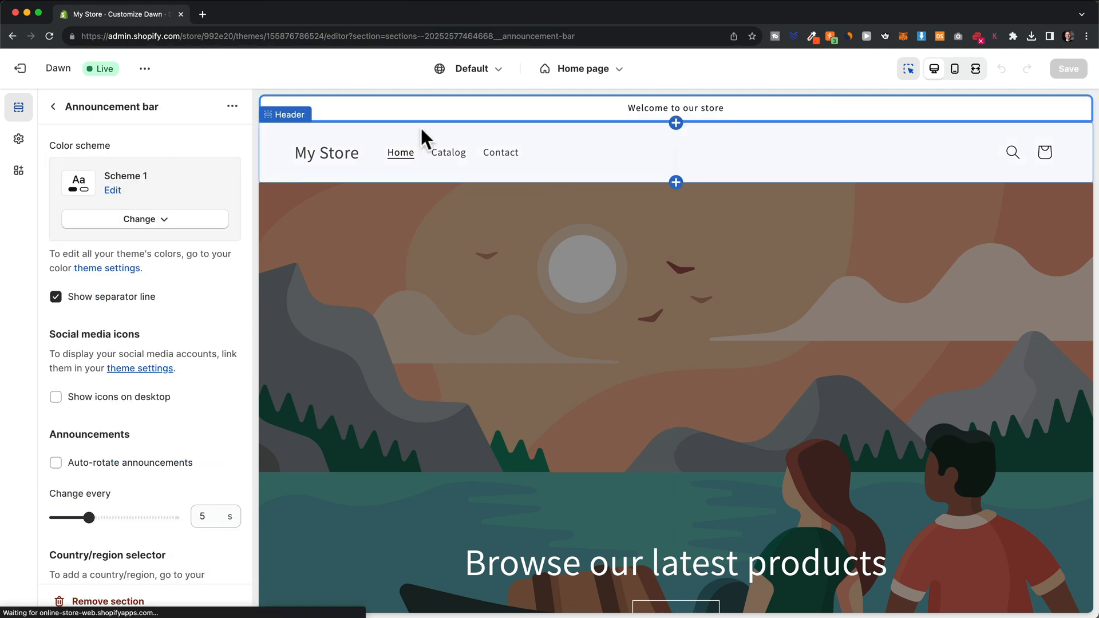
click(50, 106)
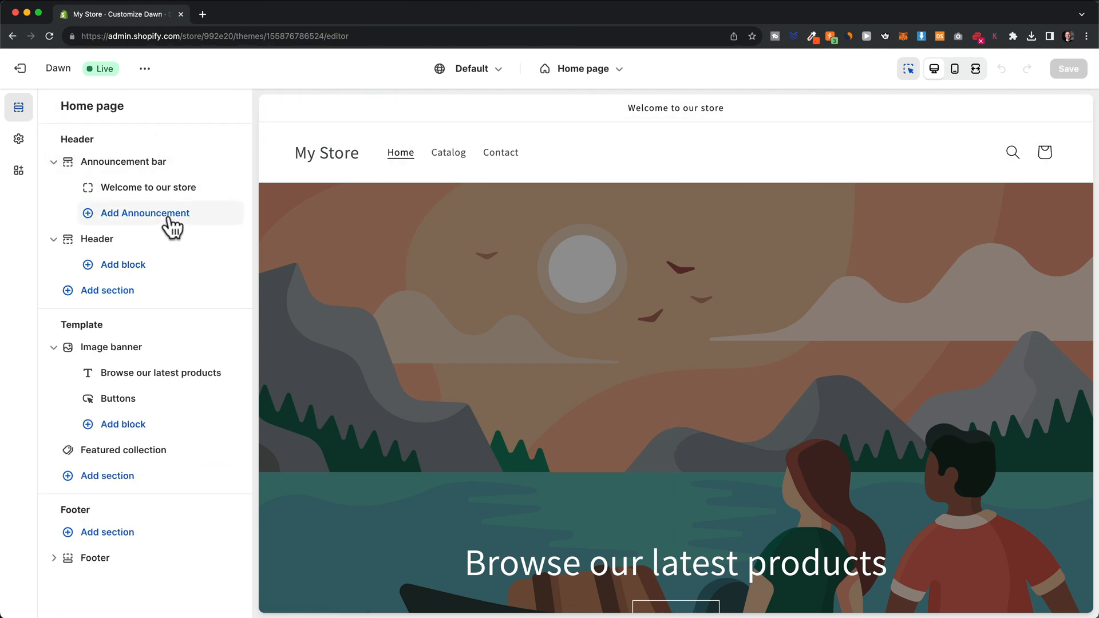
click(112, 242)
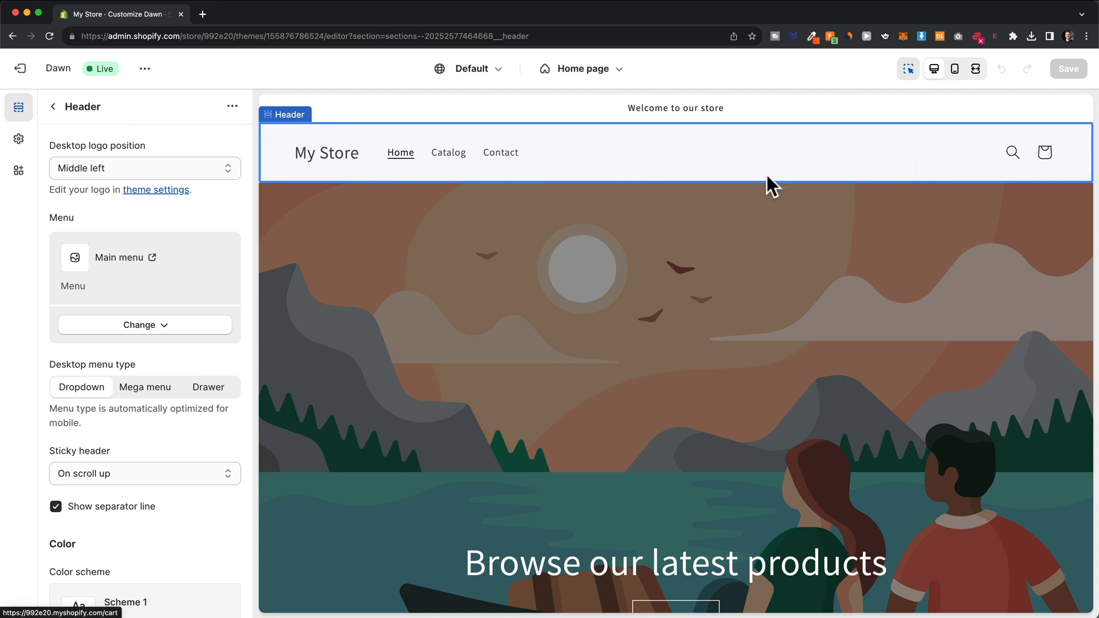
click(53, 106)
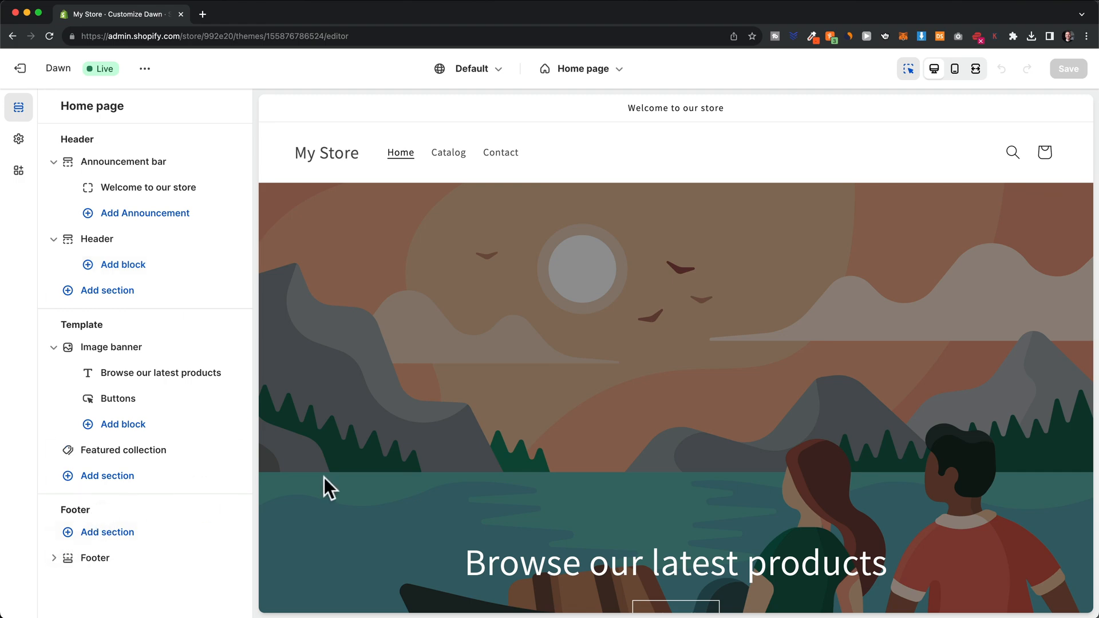
scroll(540, 459, down, 10)
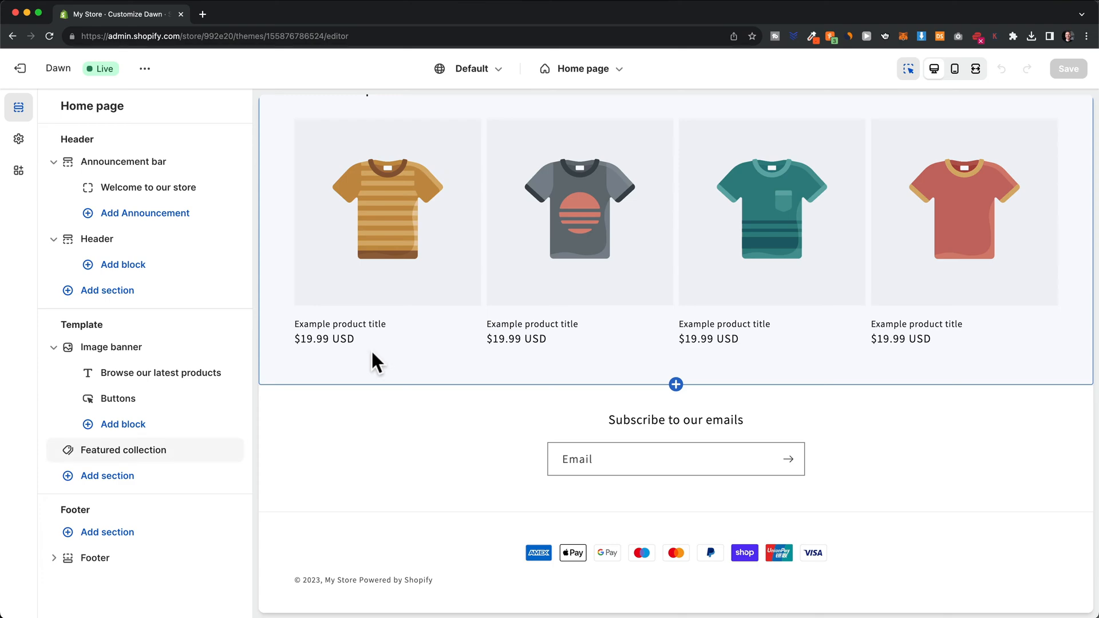
scroll(373, 361, up, 10)
scroll(541, 383, up, 2)
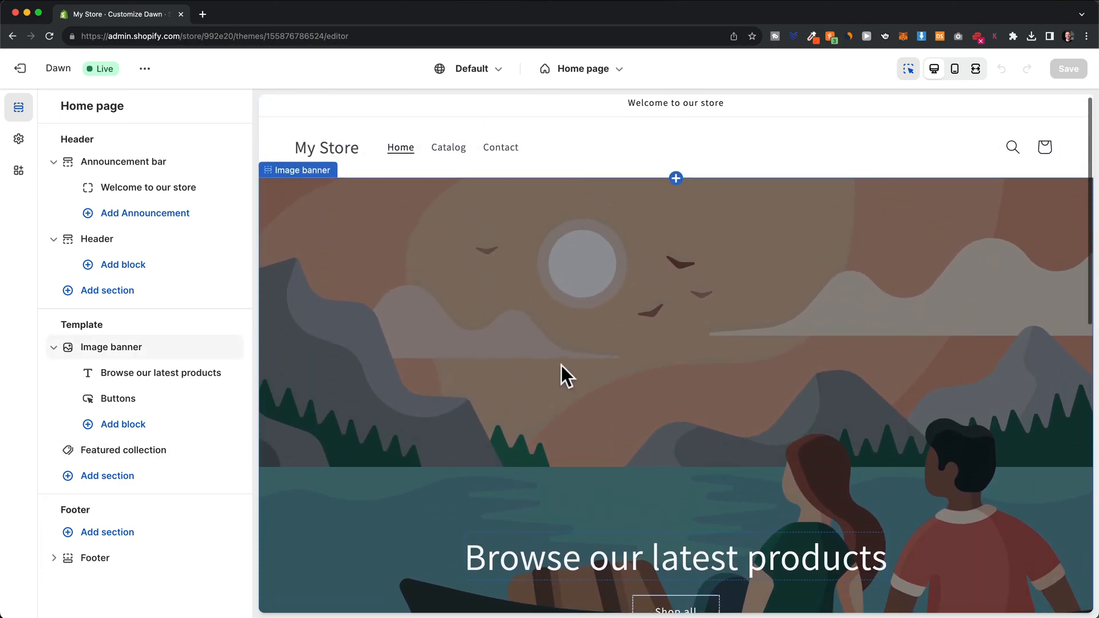
scroll(606, 332, down, 4)
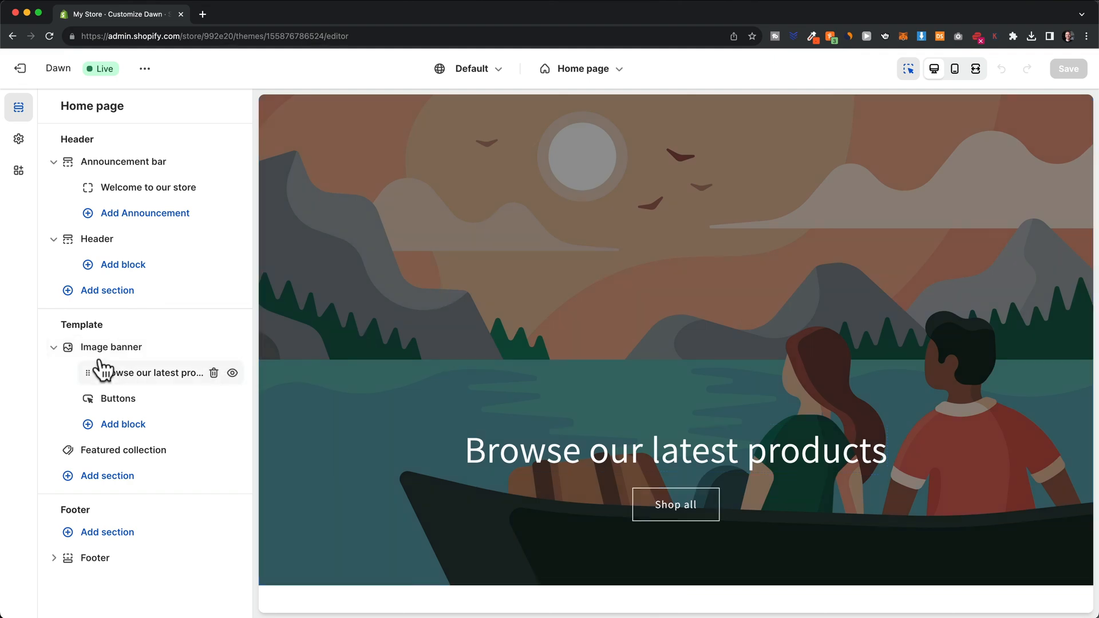
Step: Examine the Image banner section's settings and the block types that can be added to it on the home page
click(152, 449)
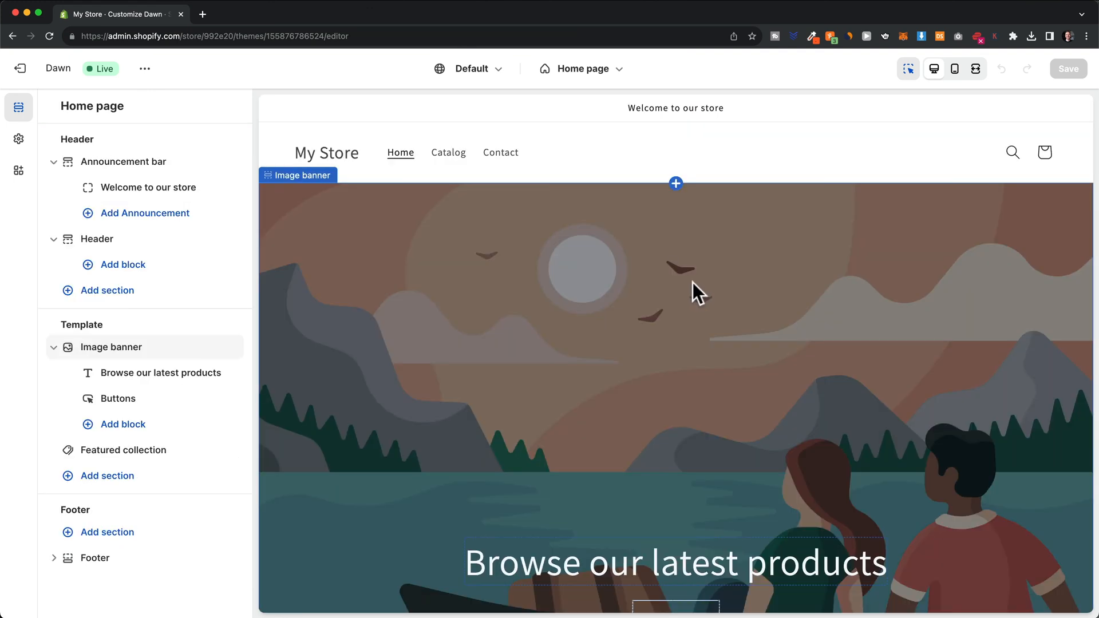
scroll(693, 283, down, 3)
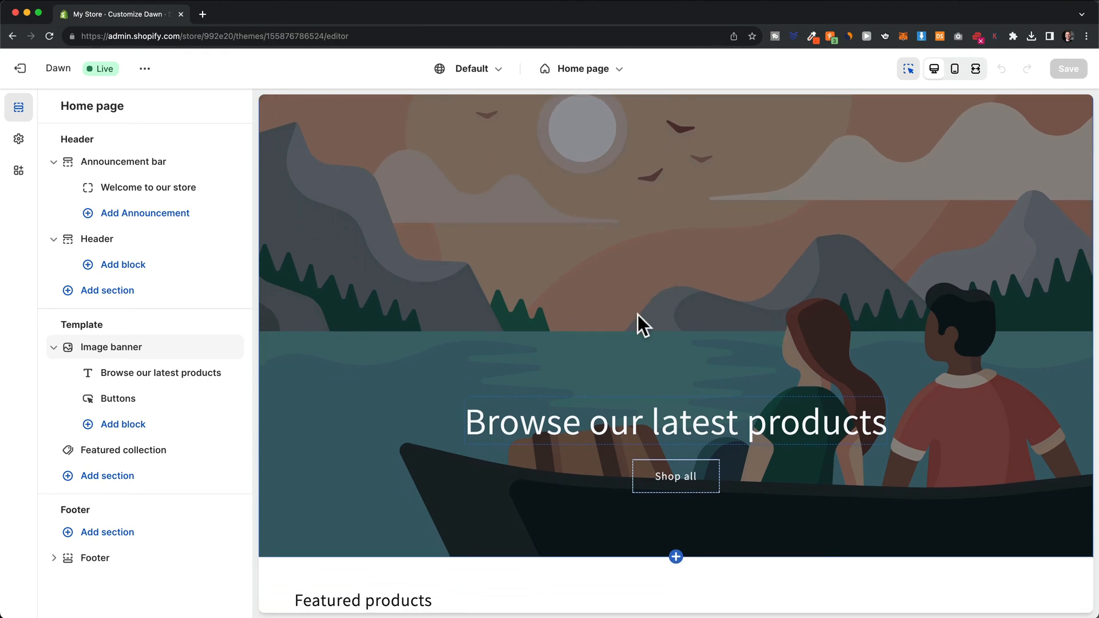
mouse_move(198, 354)
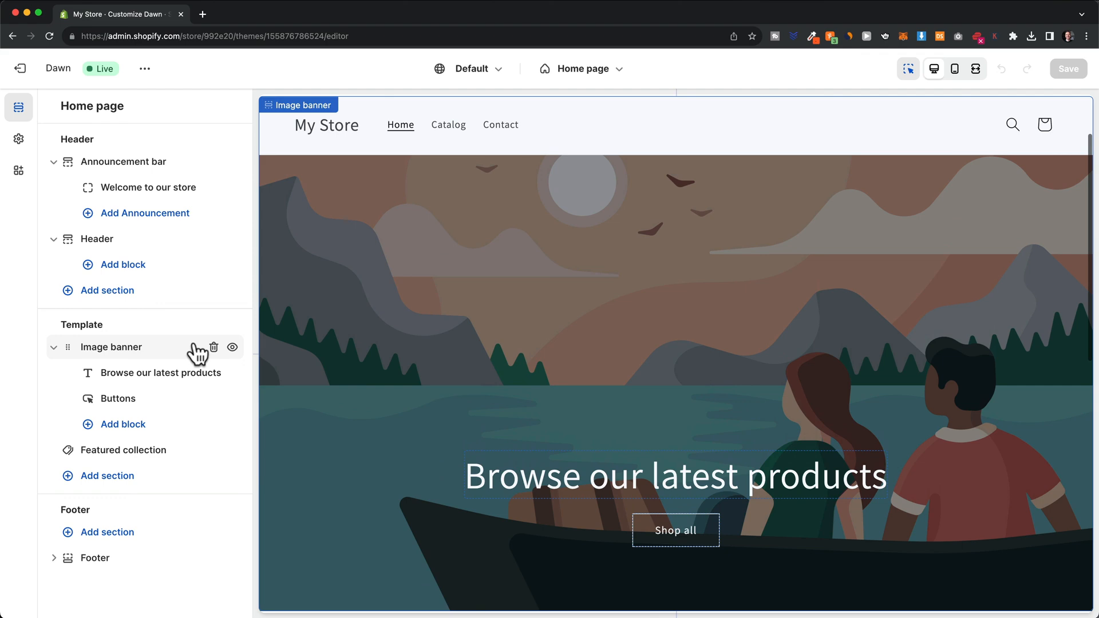
click(137, 356)
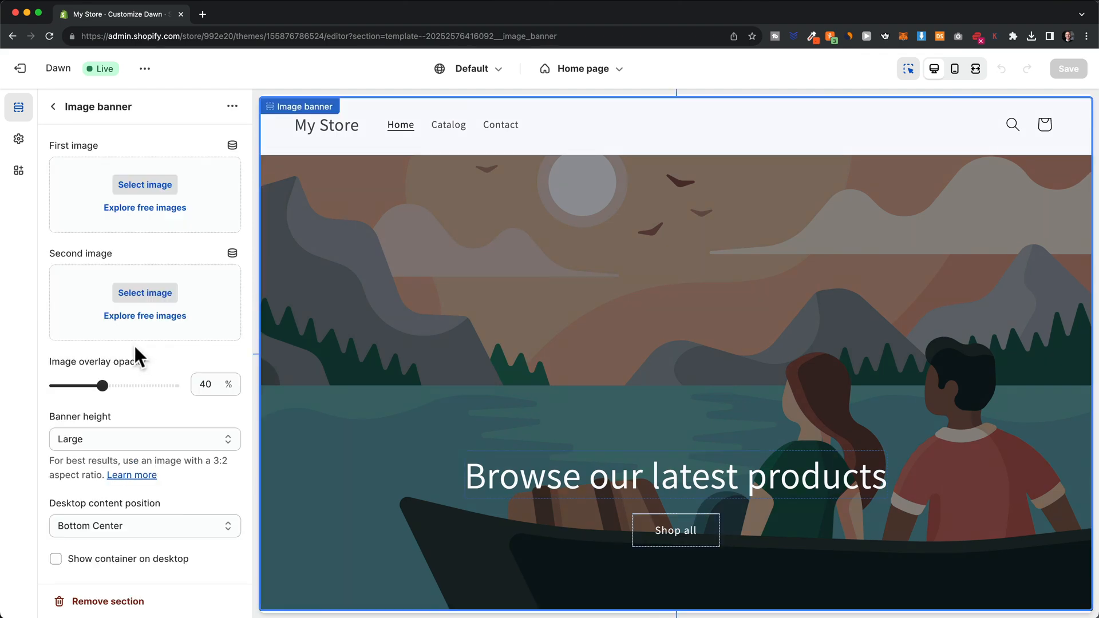
click(53, 106)
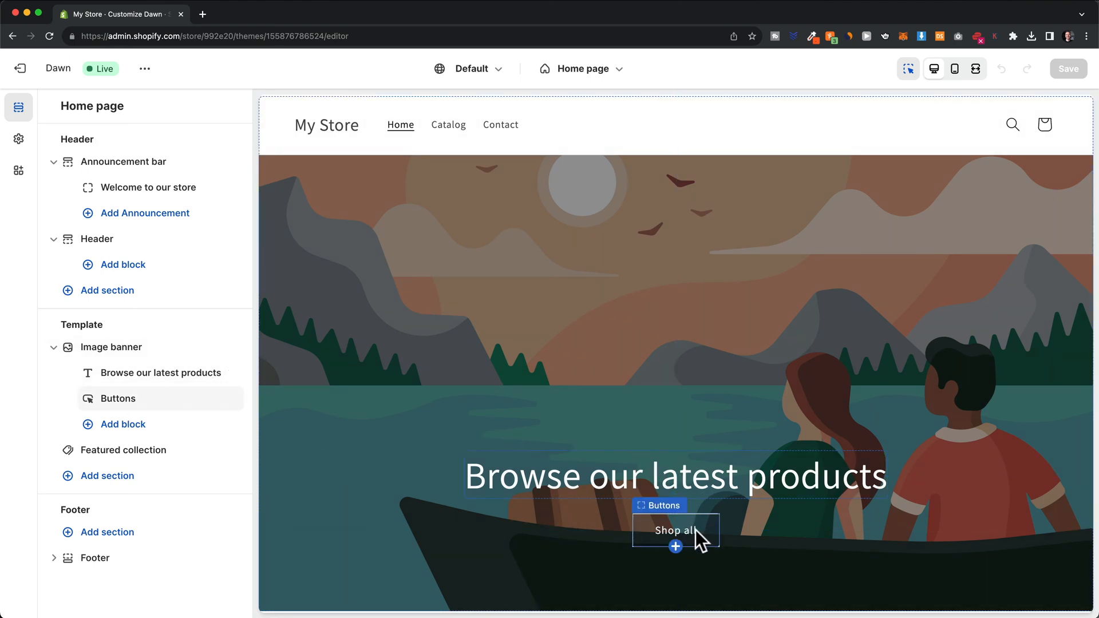
click(103, 429)
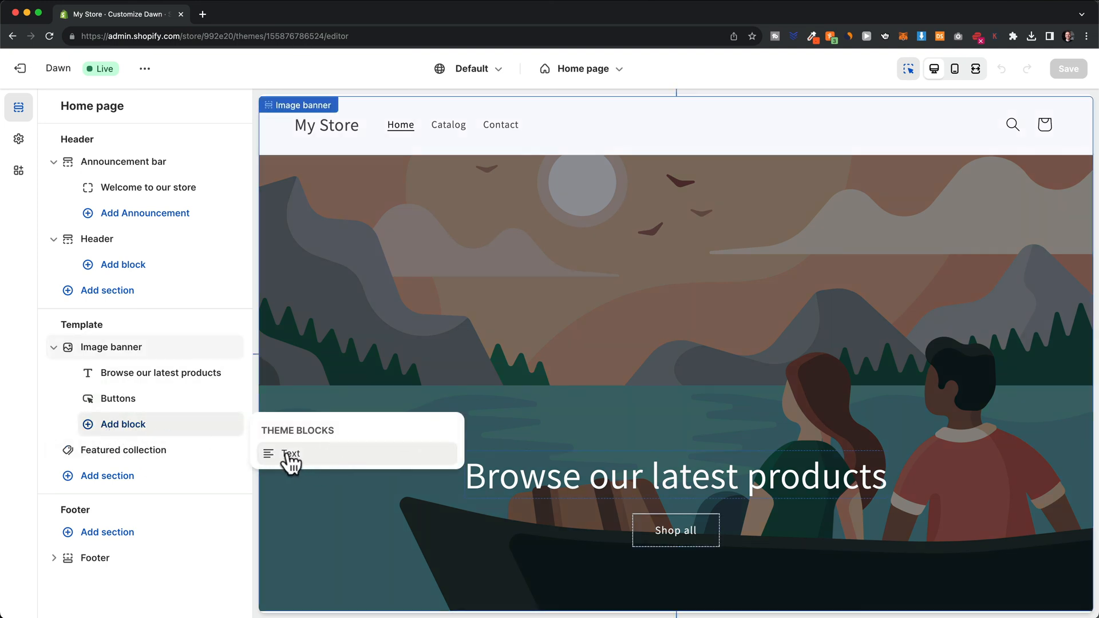
click(601, 385)
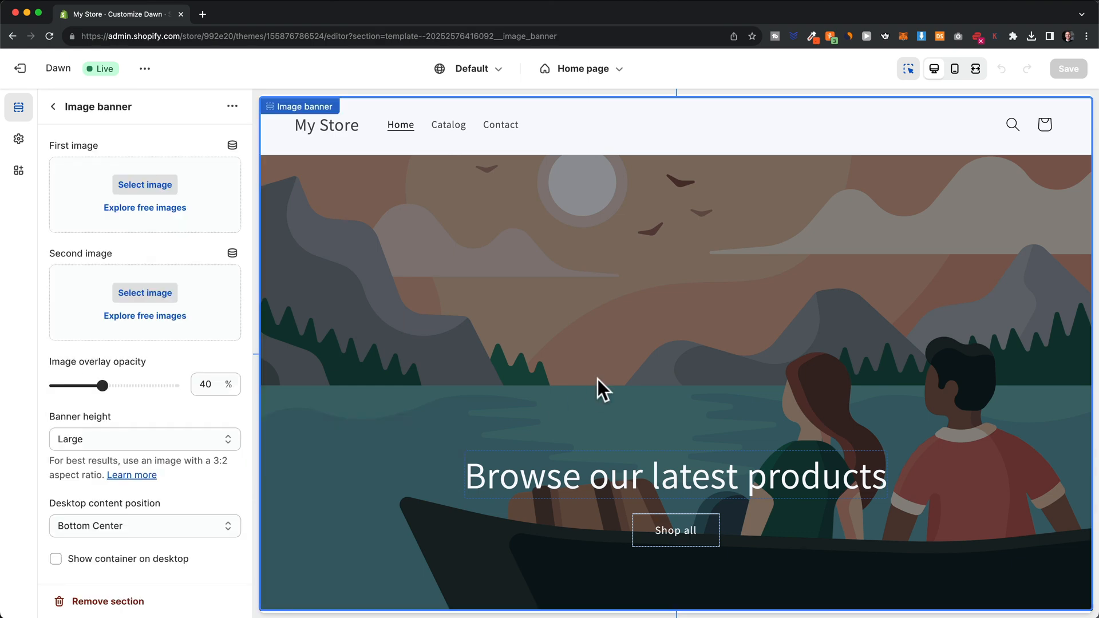
click(53, 107)
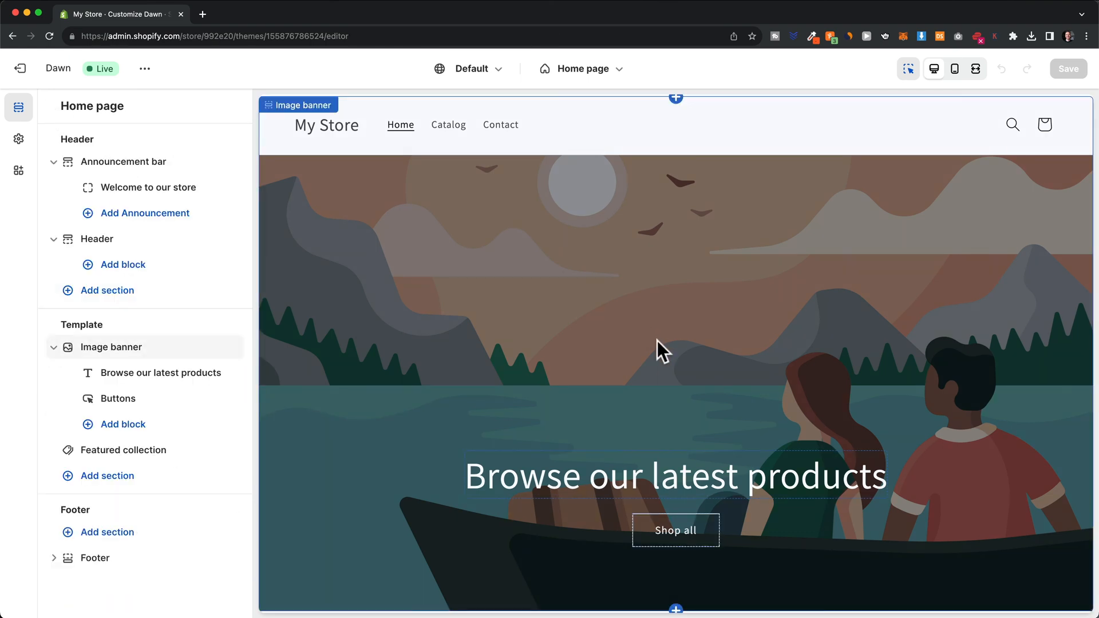
Step: Add a Rich text section between the Image banner and the Featured collection on the home page
scroll(674, 348, down, 5)
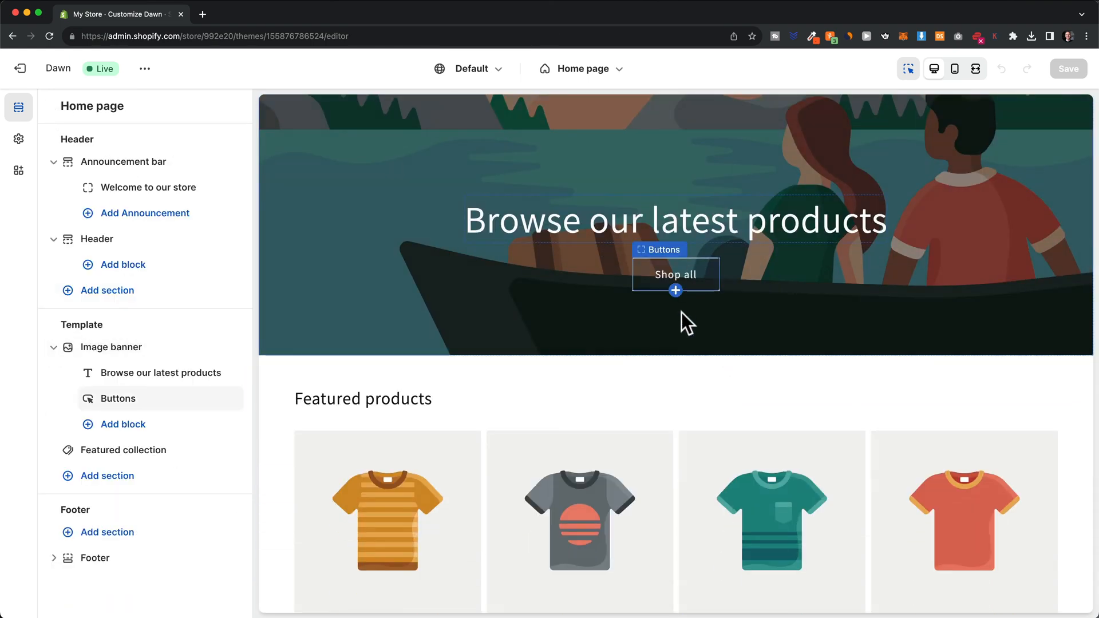
mouse_move(687, 372)
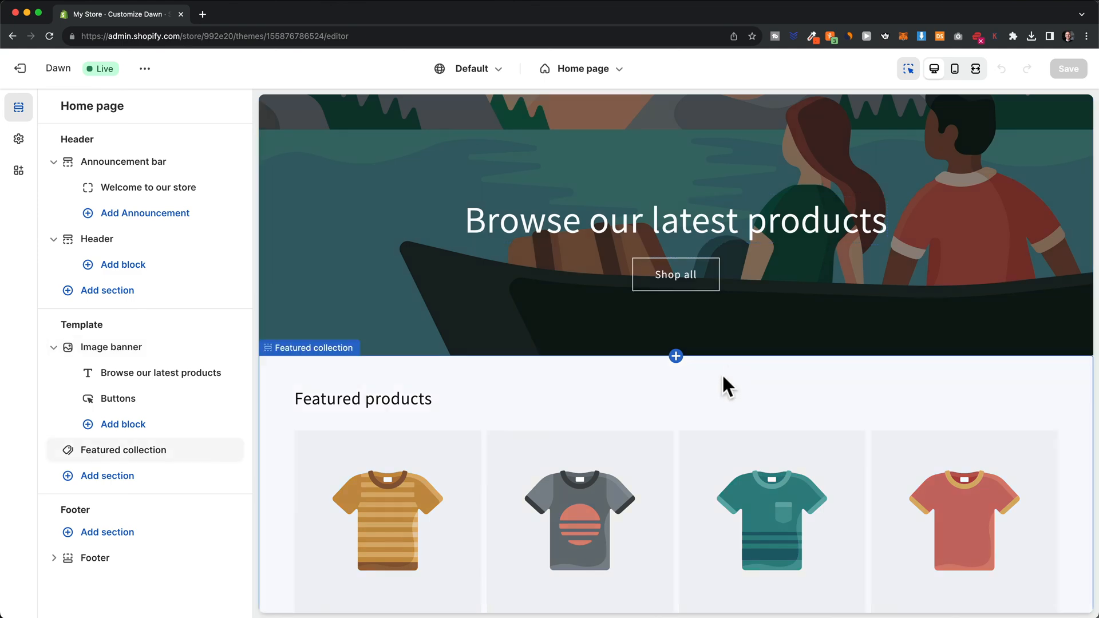
click(677, 356)
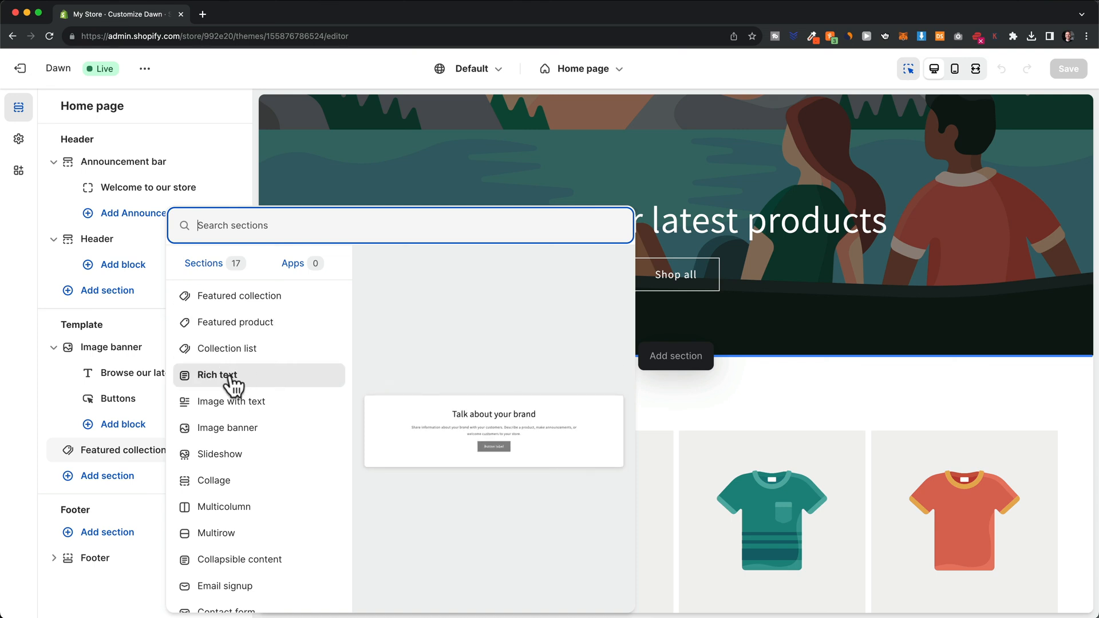
click(216, 383)
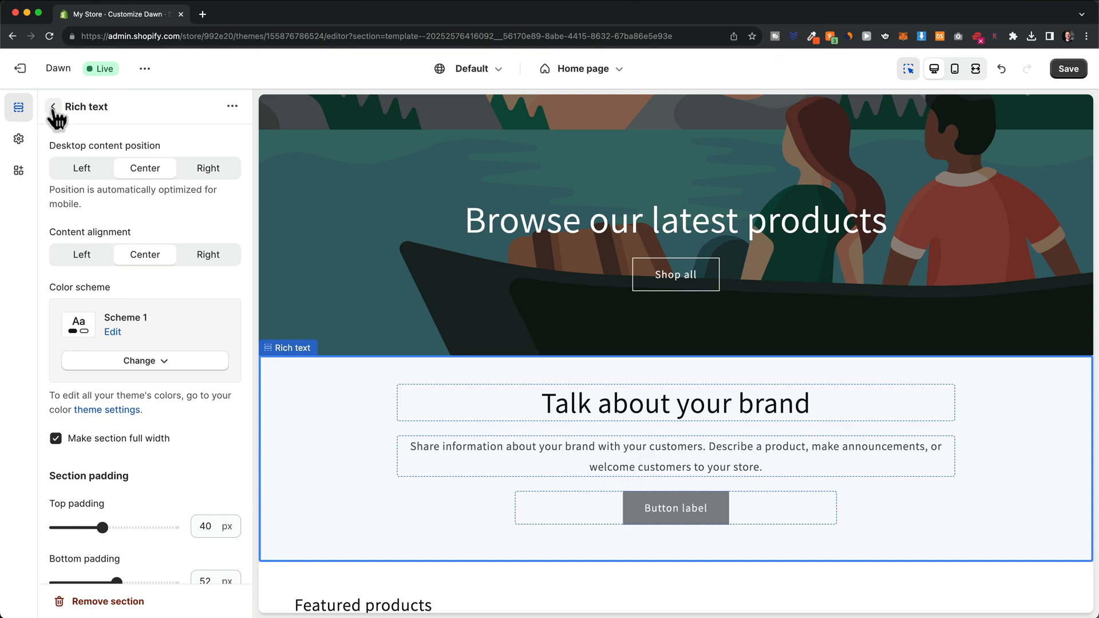
click(53, 107)
Step: Move the Rich text section below the Featured collection and remove it from the home page template
scroll(206, 443, down, 3)
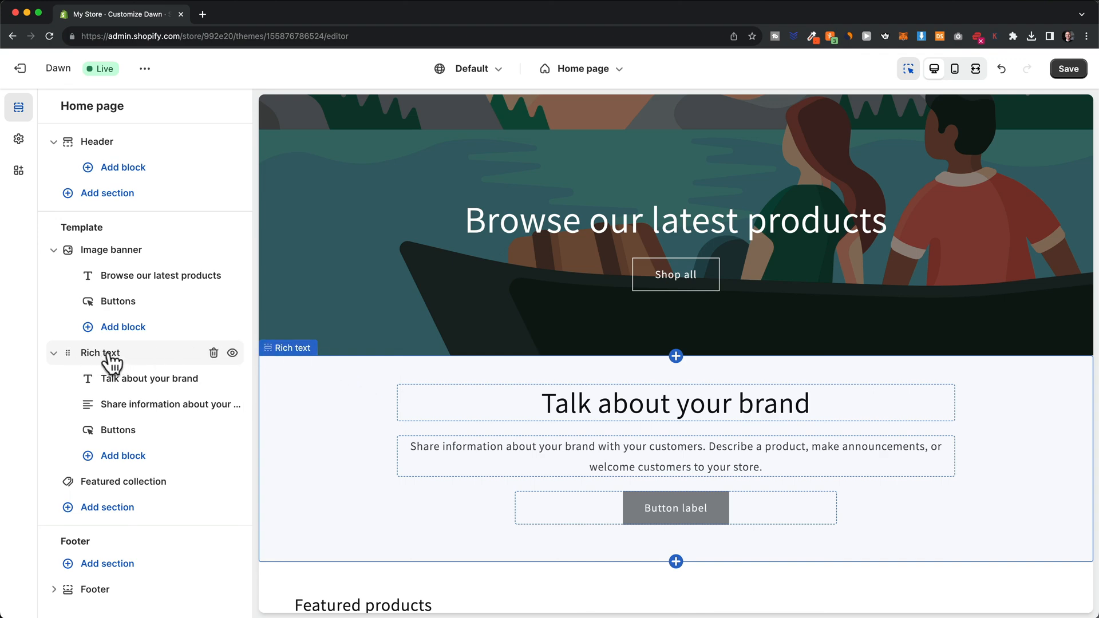
drag(69, 356, 87, 377)
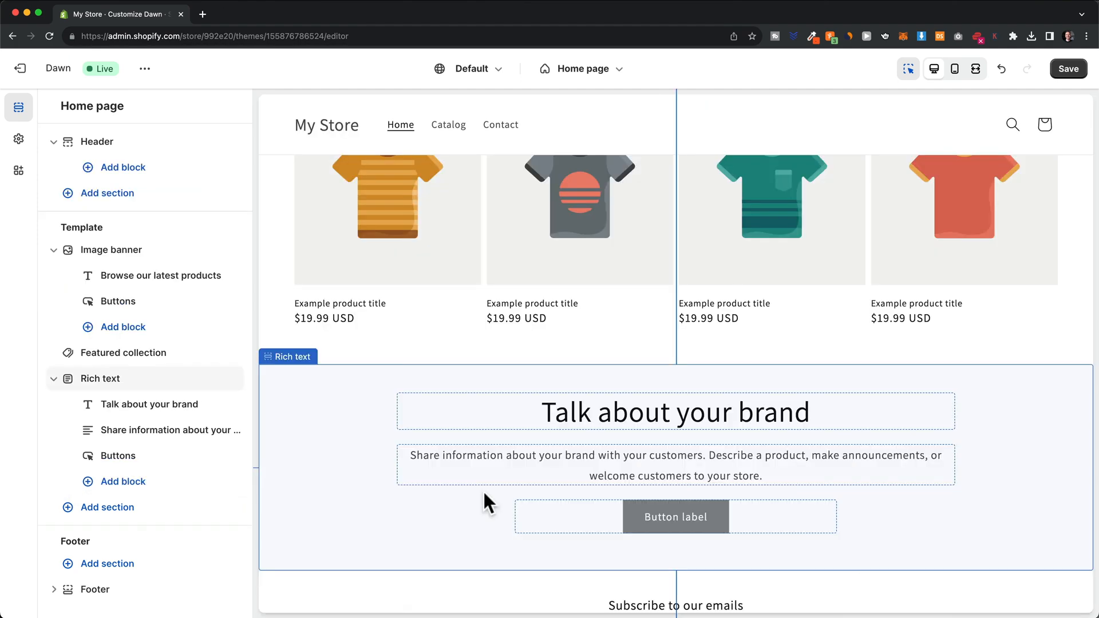
scroll(483, 489, down, 3)
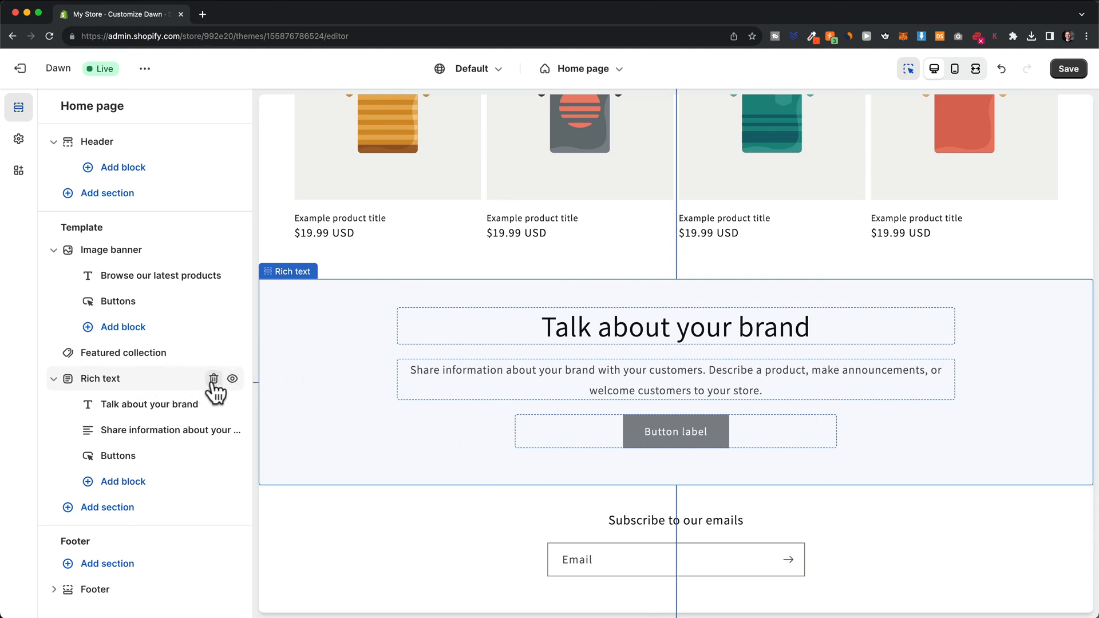
click(165, 378)
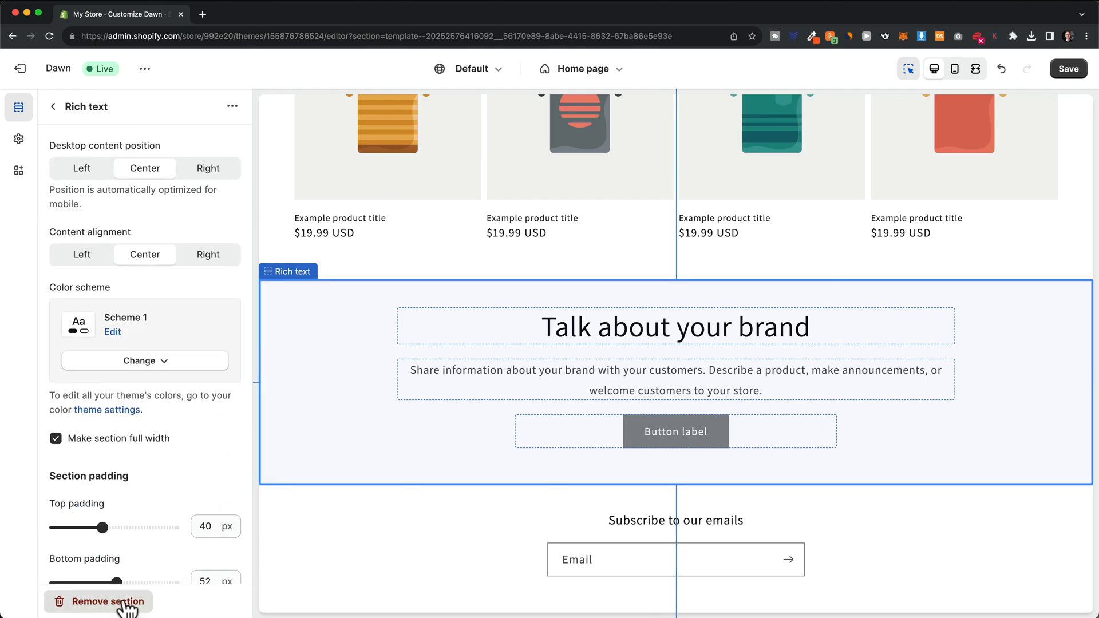
click(109, 601)
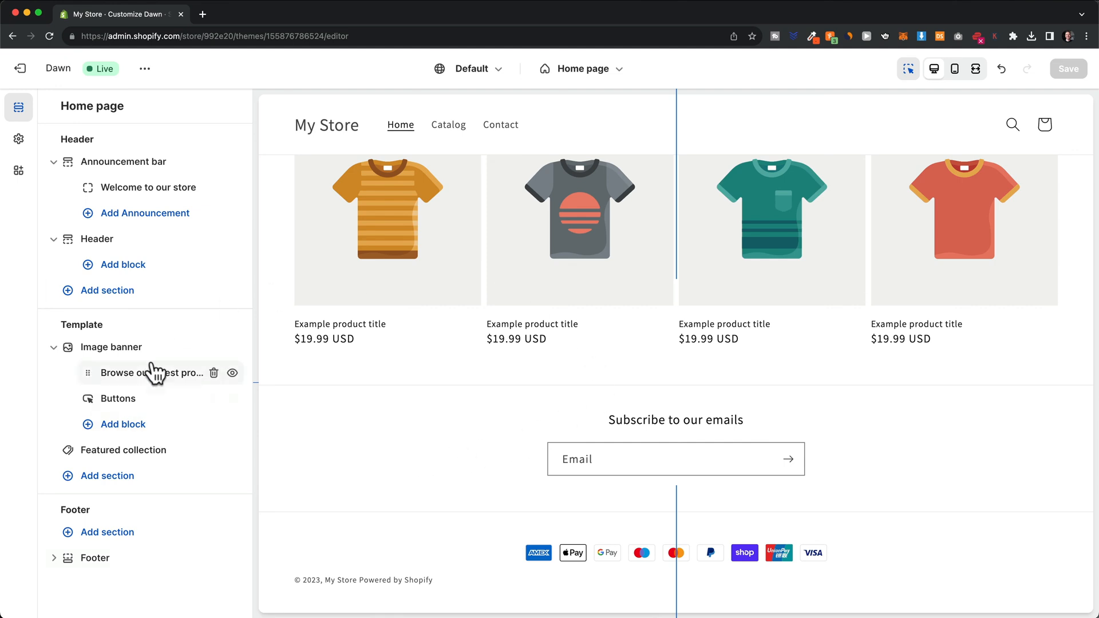
Step: Check the Image banner section's preview and settings, and remove the section from the home page template
scroll(658, 369, up, 10)
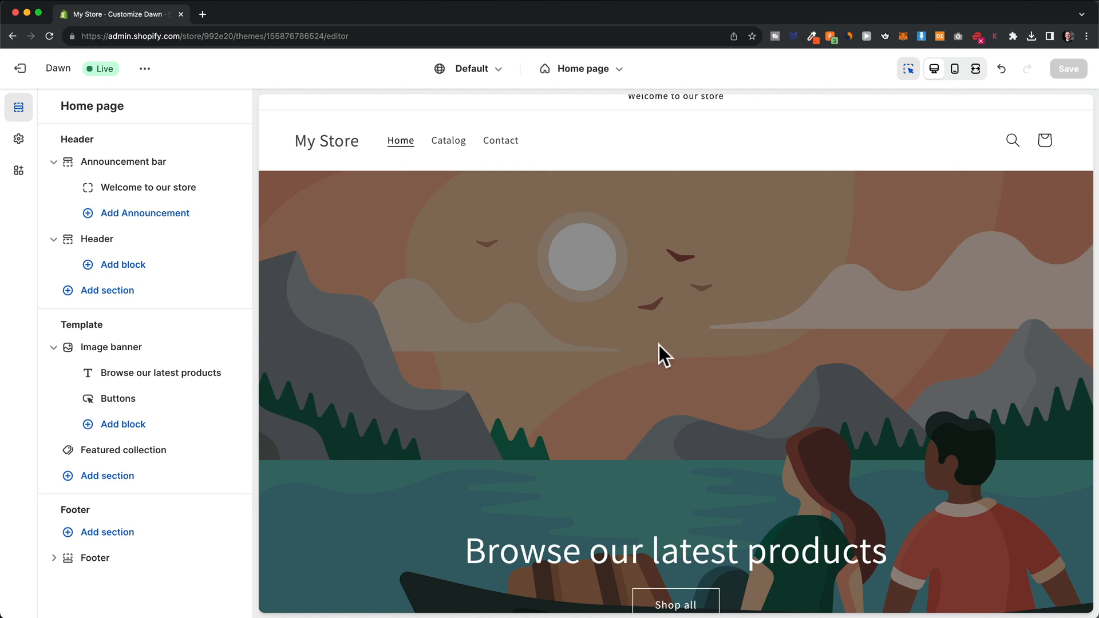
scroll(678, 239, down, 3)
scroll(641, 226, up, 4)
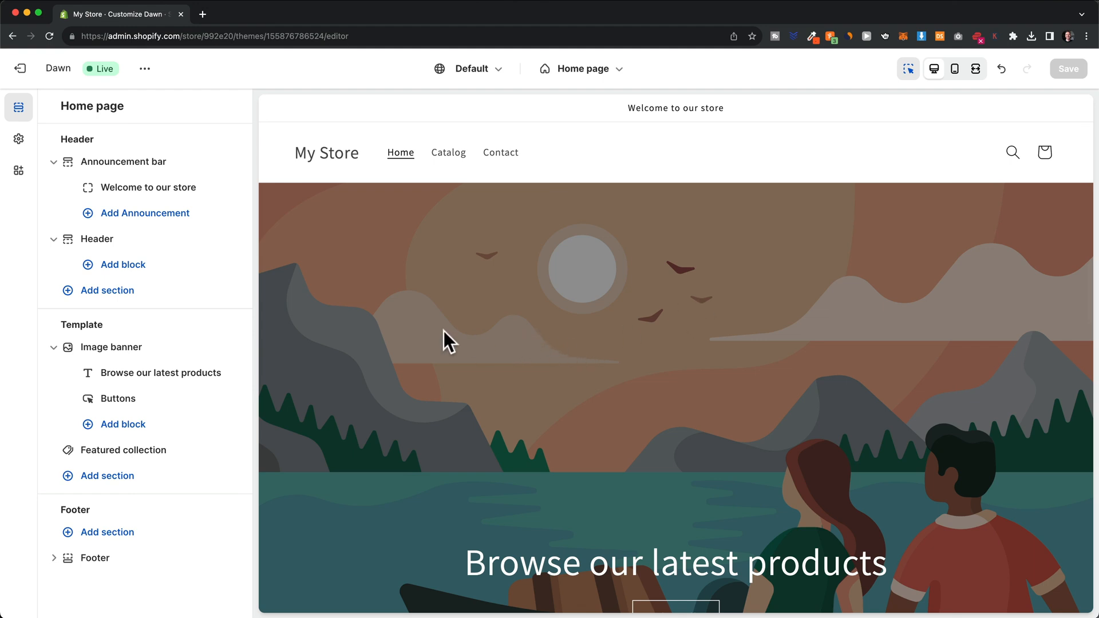
click(117, 347)
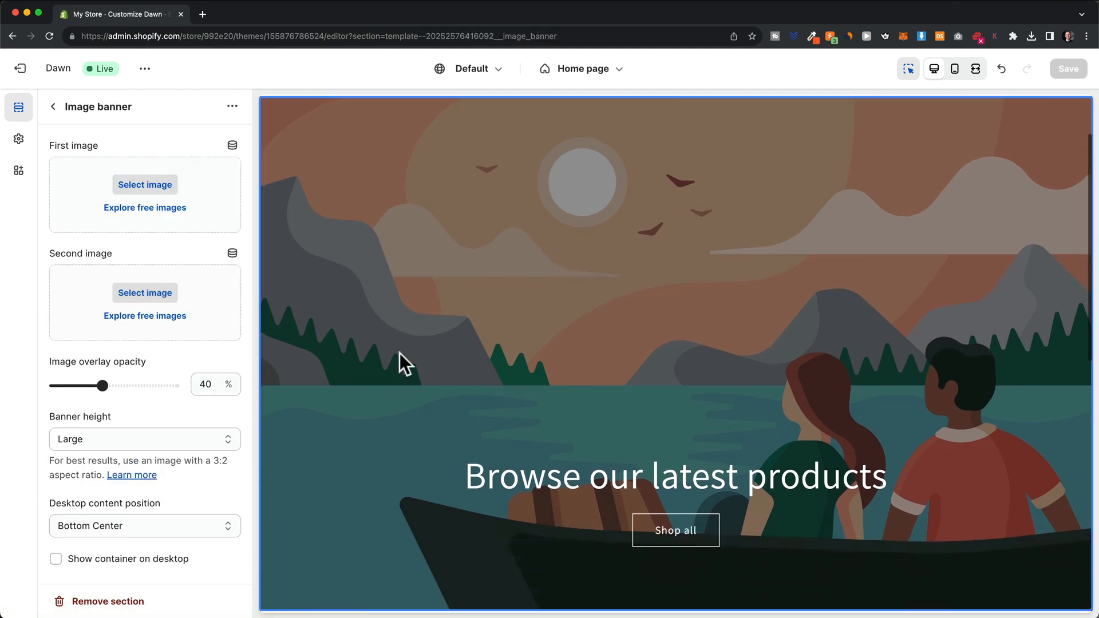
click(52, 108)
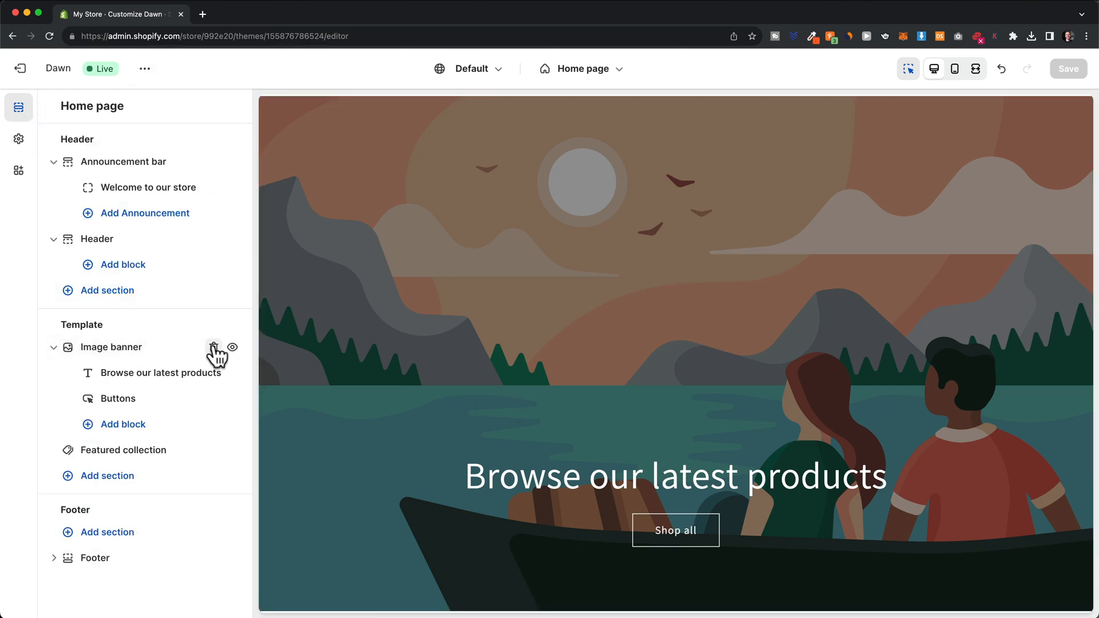
click(214, 347)
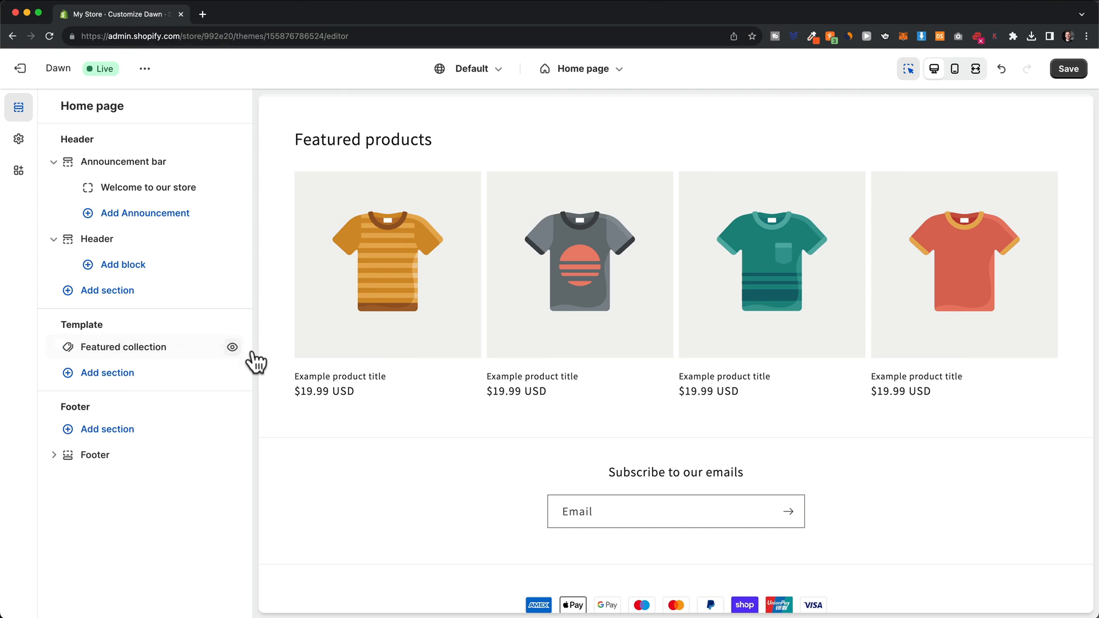
Step: Search the available template sections for "slideshow" and add the Slideshow section to the home page
click(102, 376)
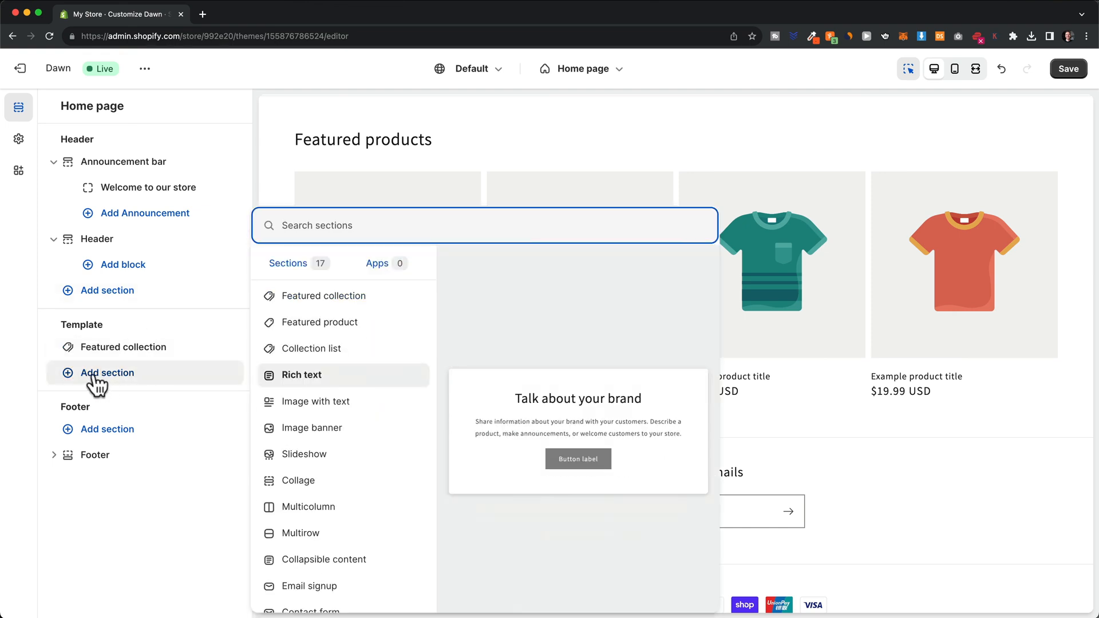
text(slide)
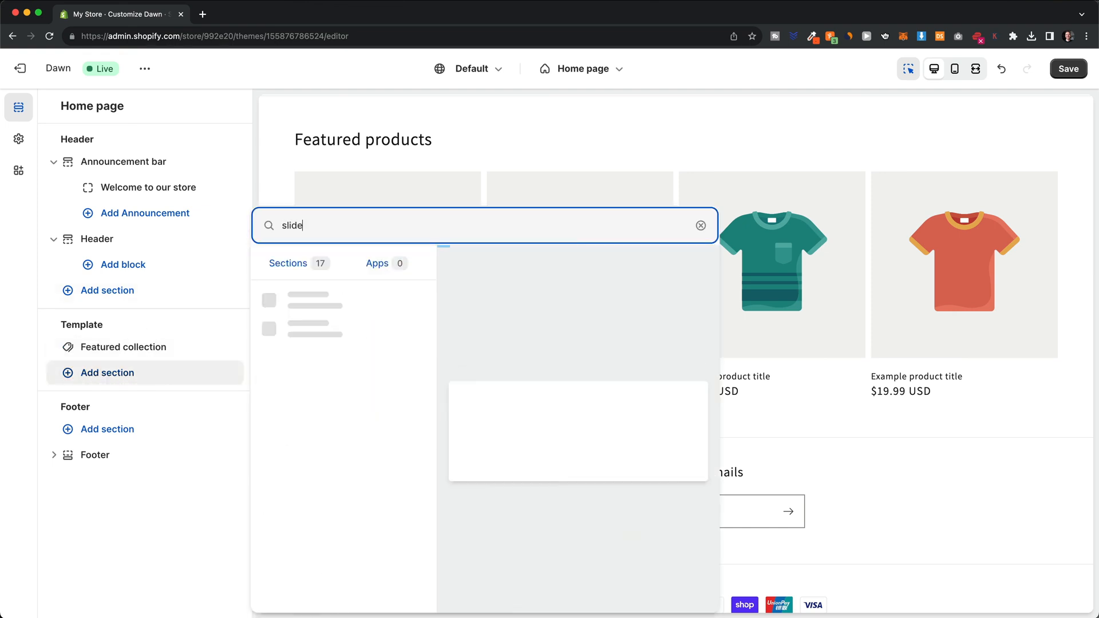
text(show)
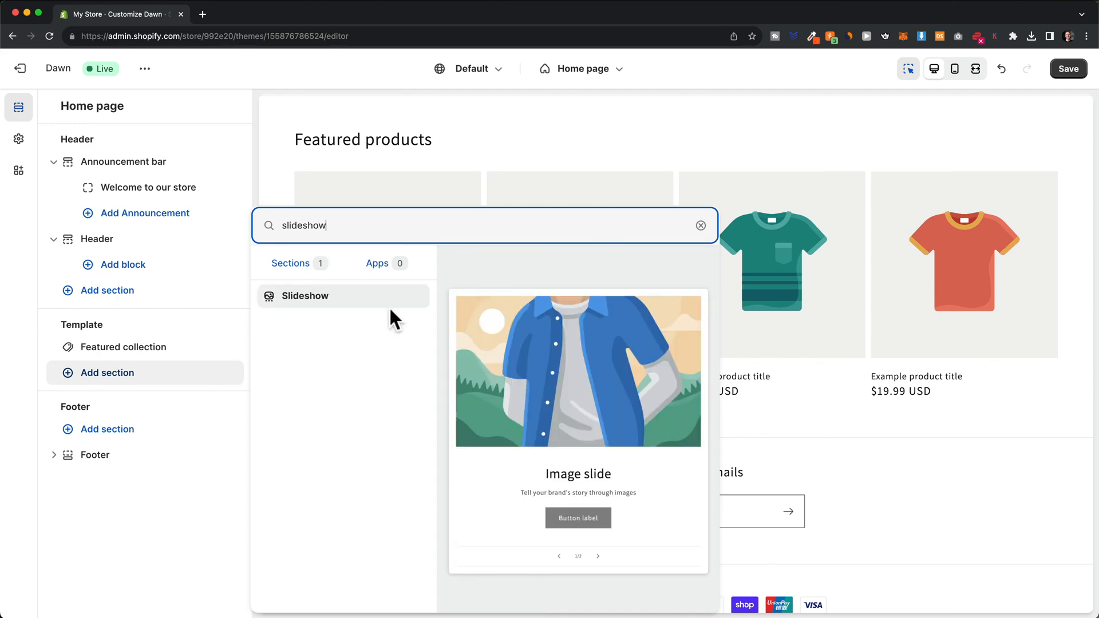
click(308, 302)
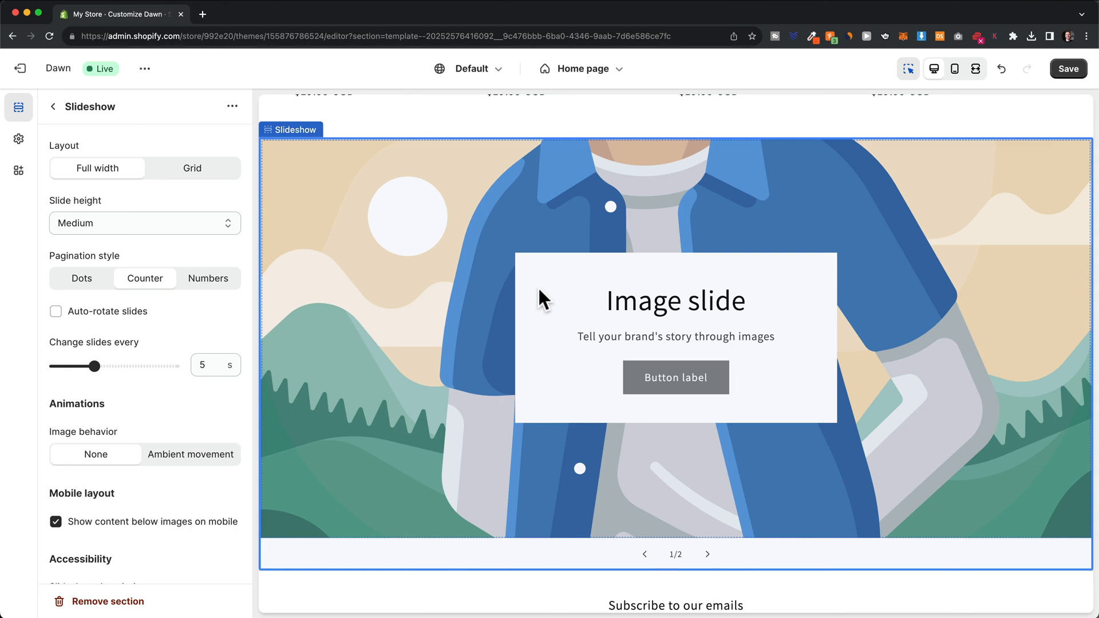
Step: Move the Slideshow section above the Featured collection in the home page template
scroll(544, 307, up, 7)
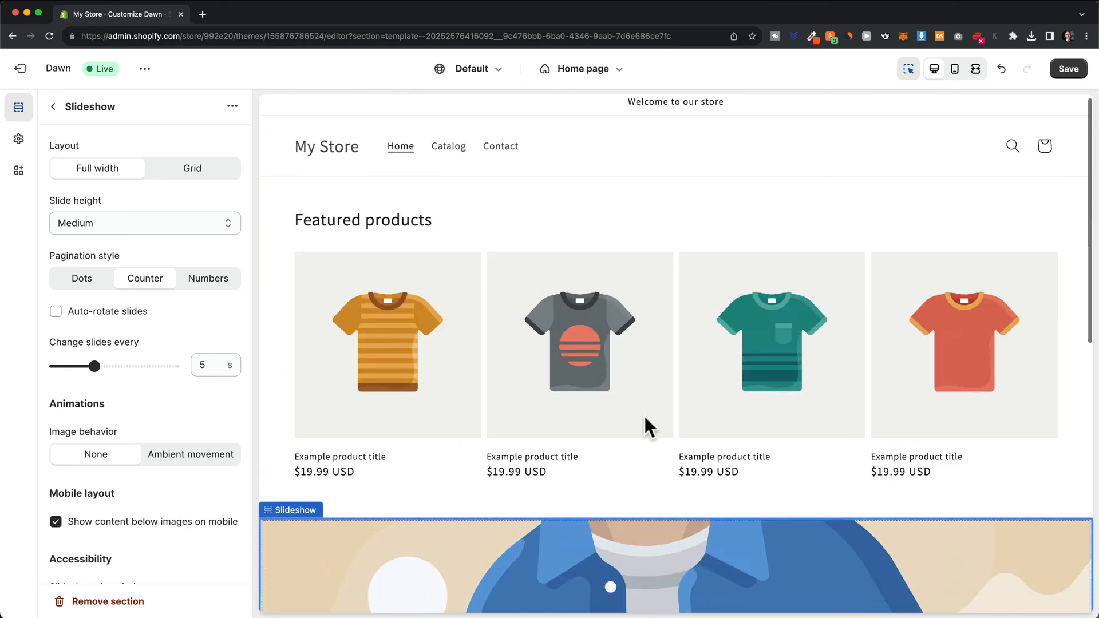
scroll(595, 412, down, 4)
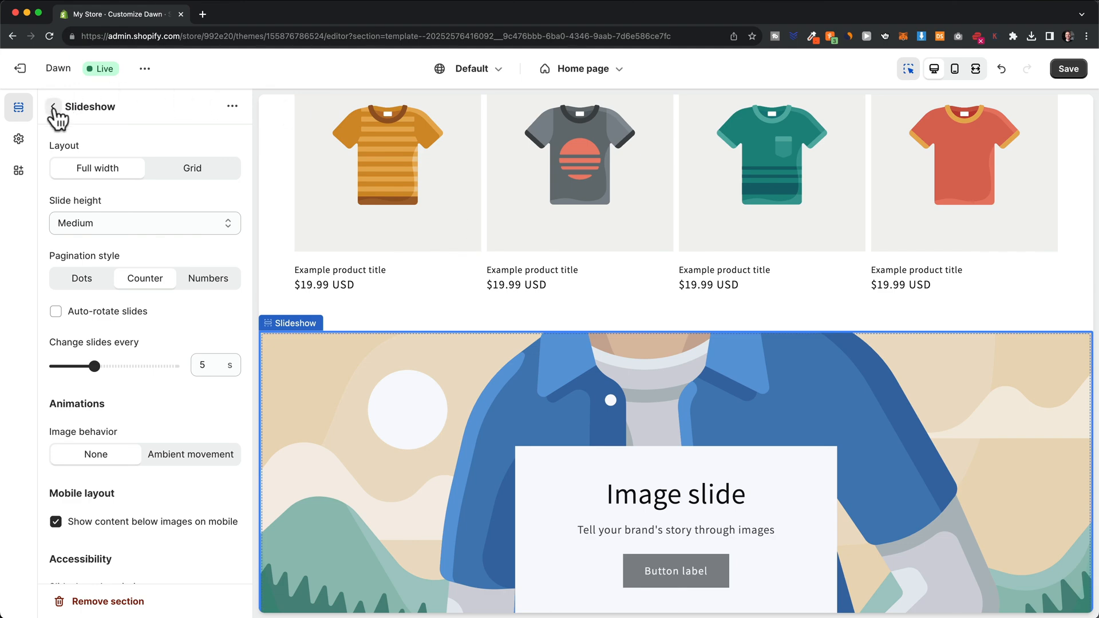
click(53, 107)
drag(109, 373, 110, 351)
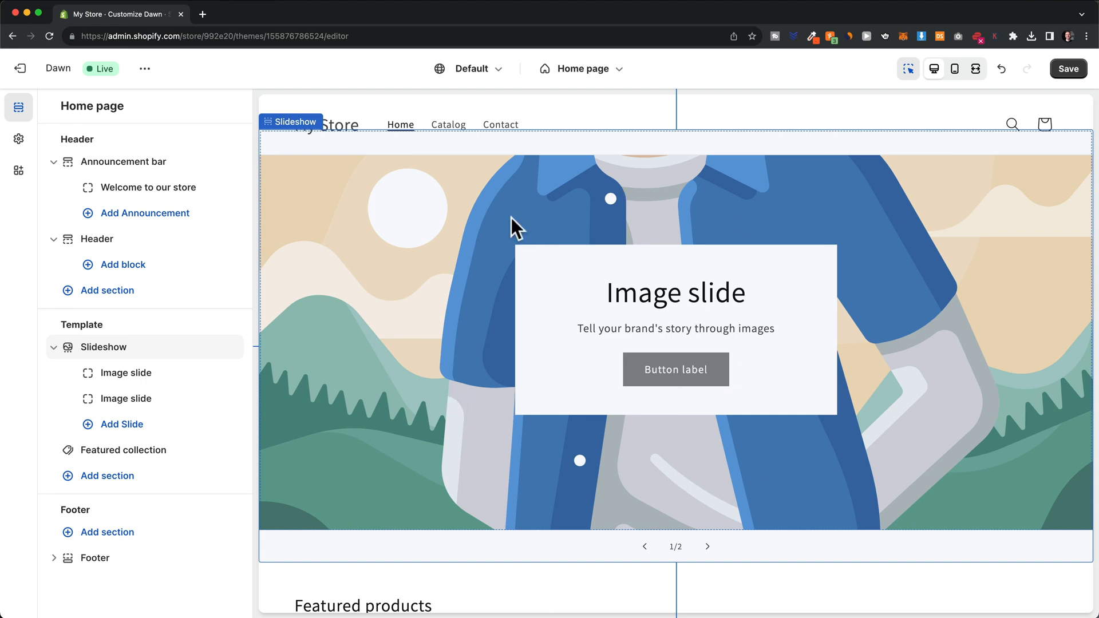
Step: Upload PNG images 1 to 6 to the store library and set image 1 as the first slide's image
click(467, 209)
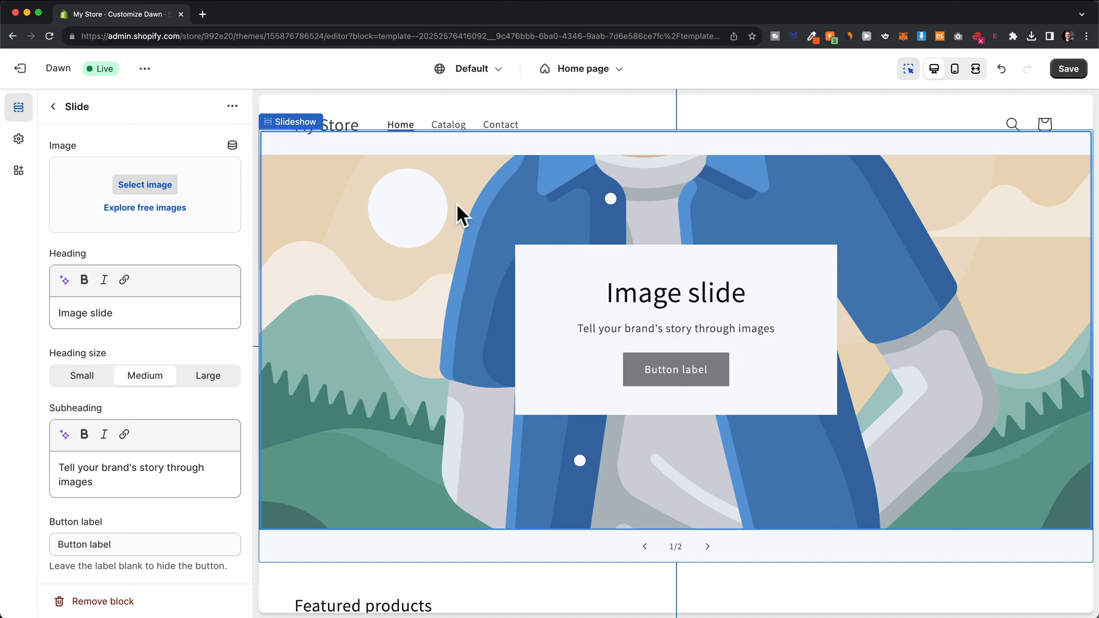
click(148, 185)
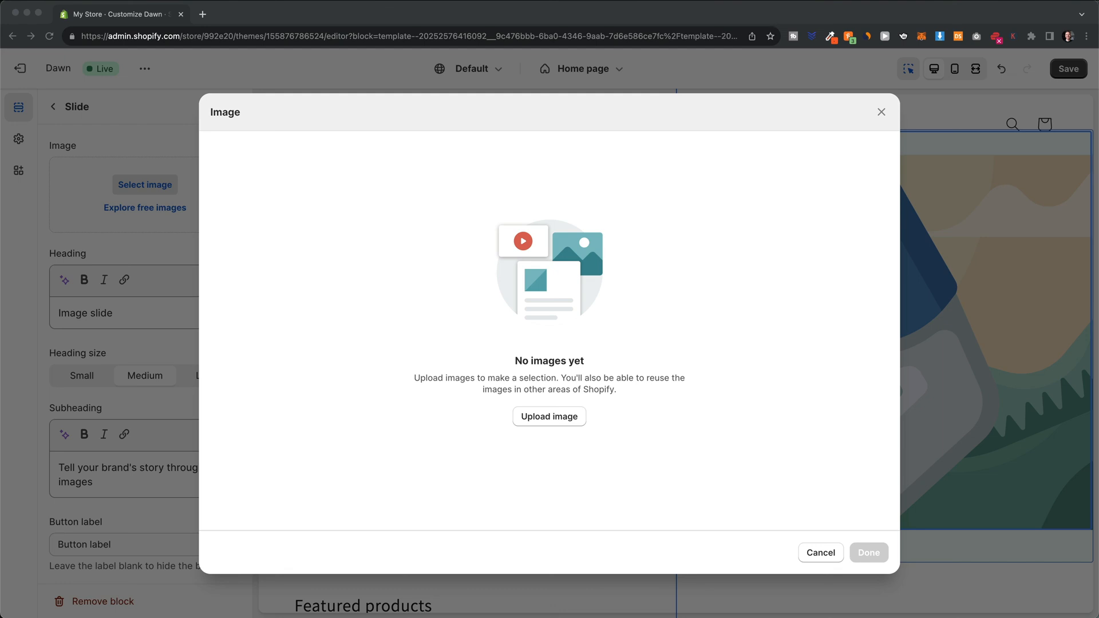
drag(658, 615, 561, 323)
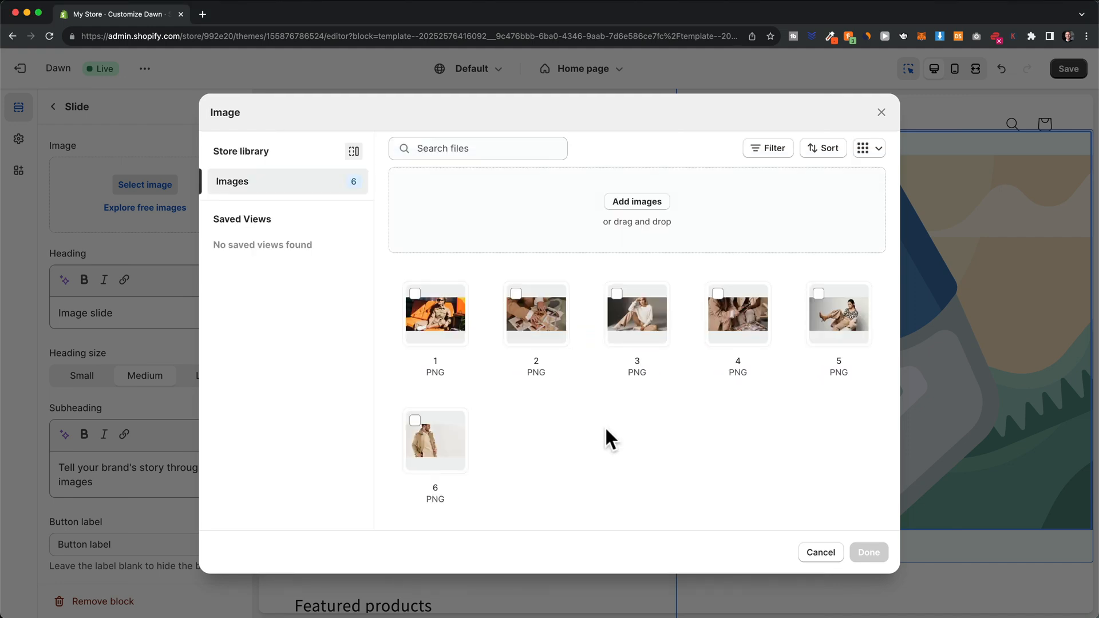
click(417, 297)
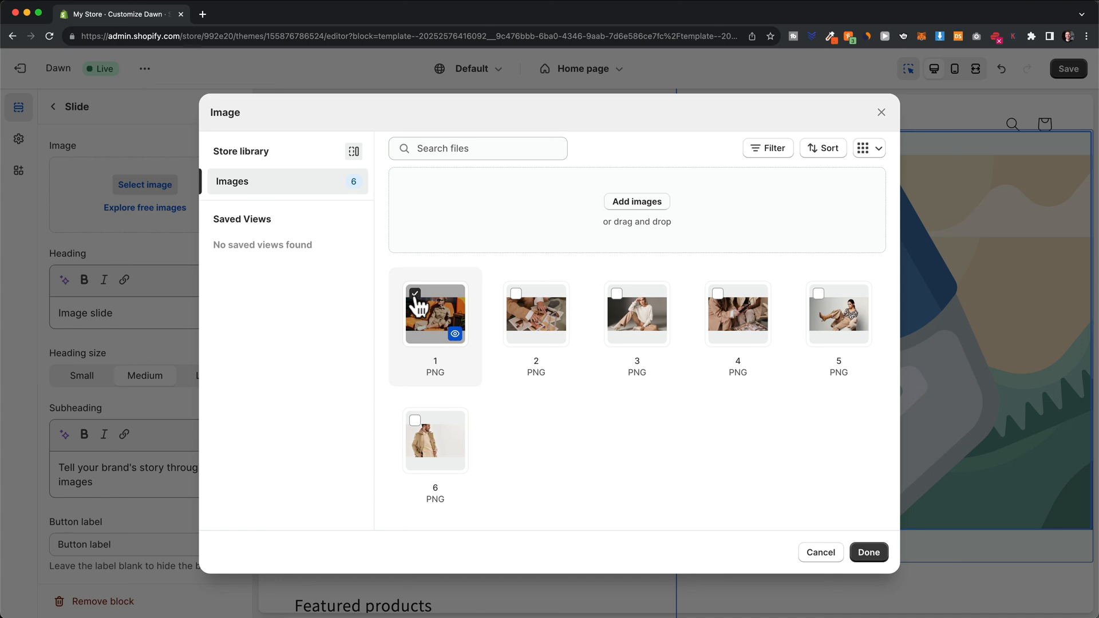
click(868, 553)
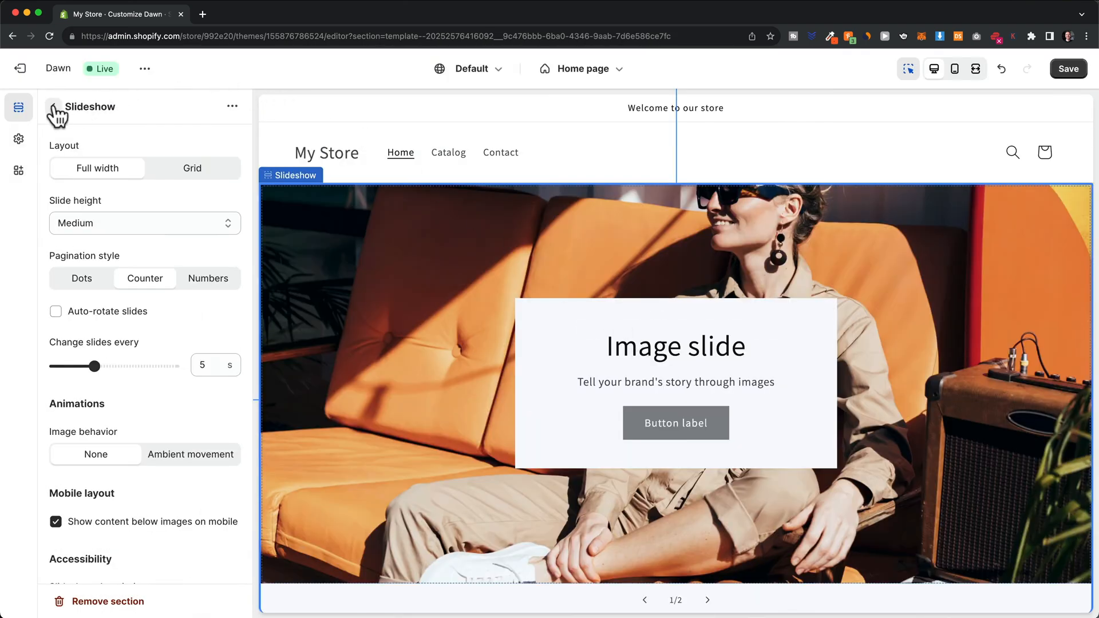
click(54, 106)
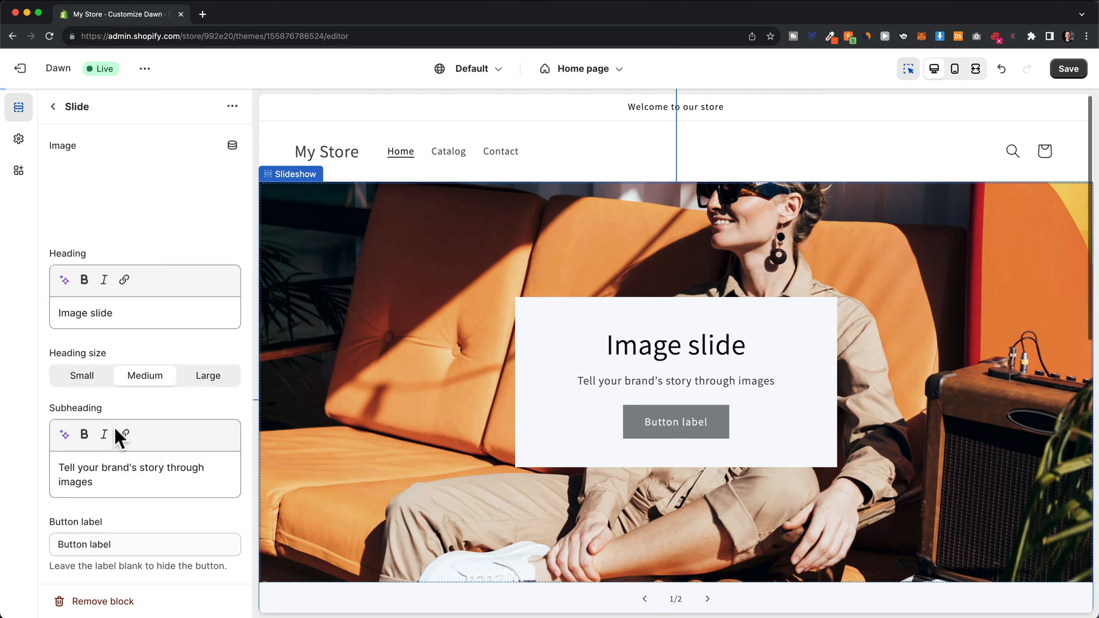
Step: Add two more image slides to the Slideshow section
click(113, 424)
click(53, 107)
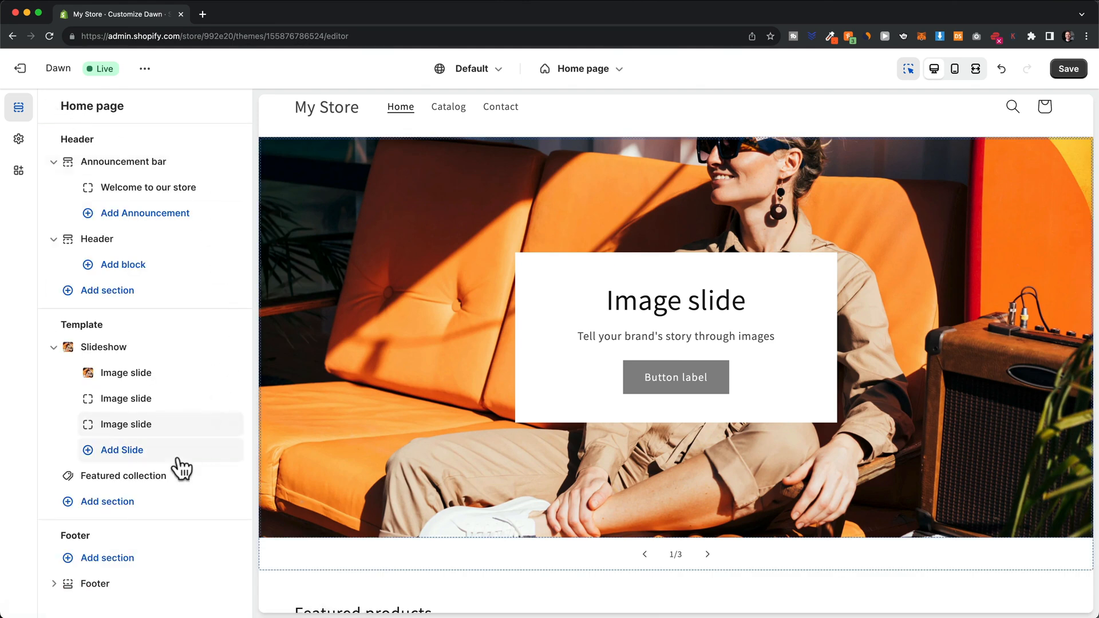
click(120, 451)
click(52, 107)
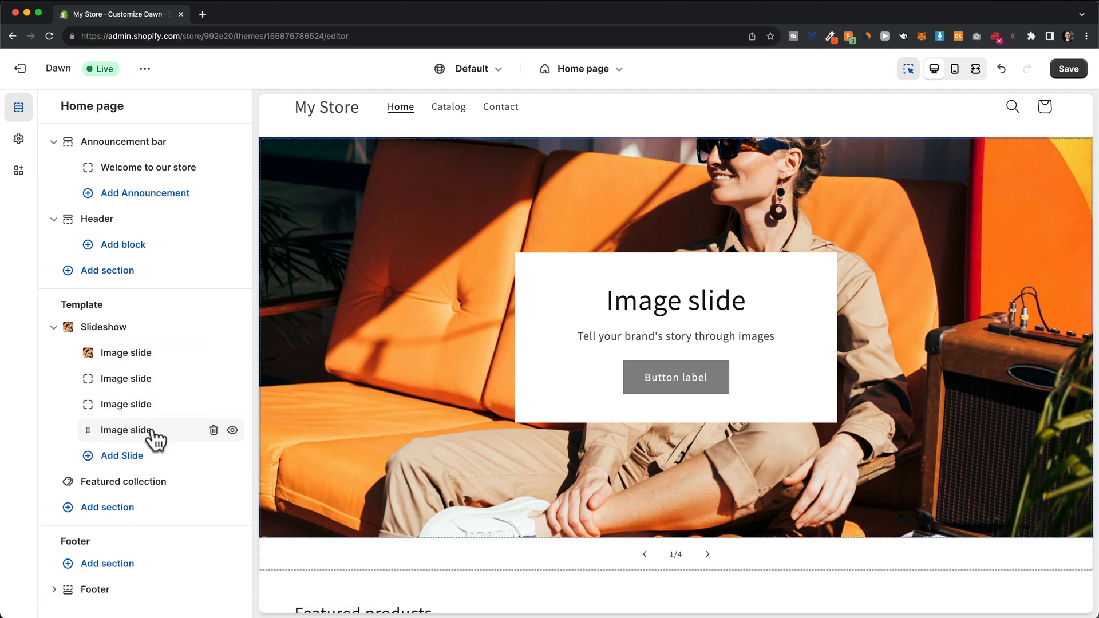
Step: Set image 6 from the store library as the second slide's image
click(128, 382)
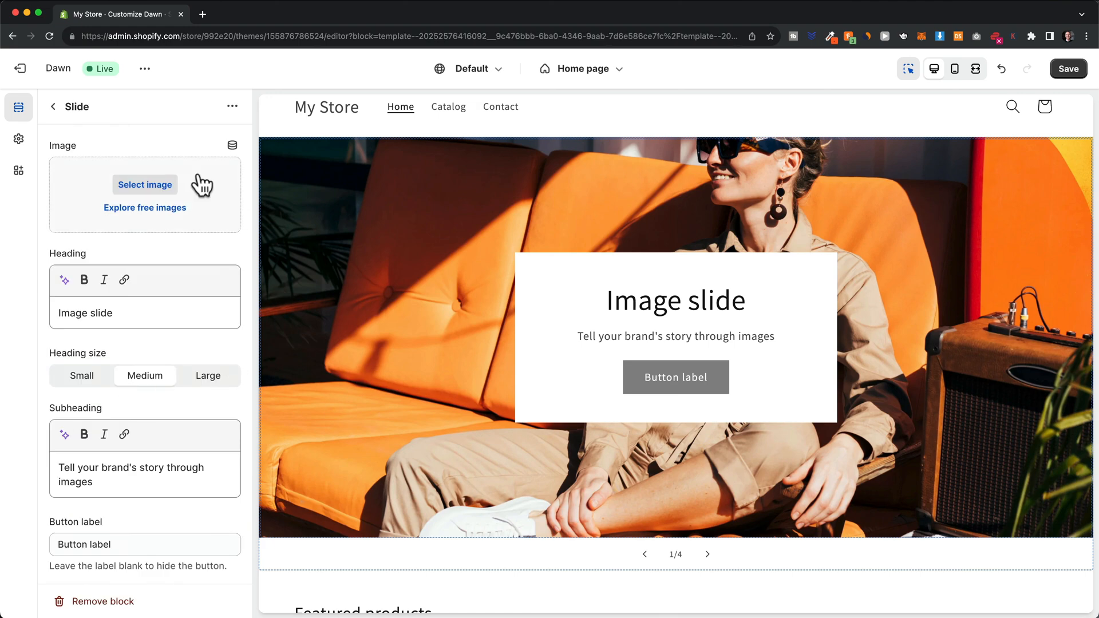
click(153, 189)
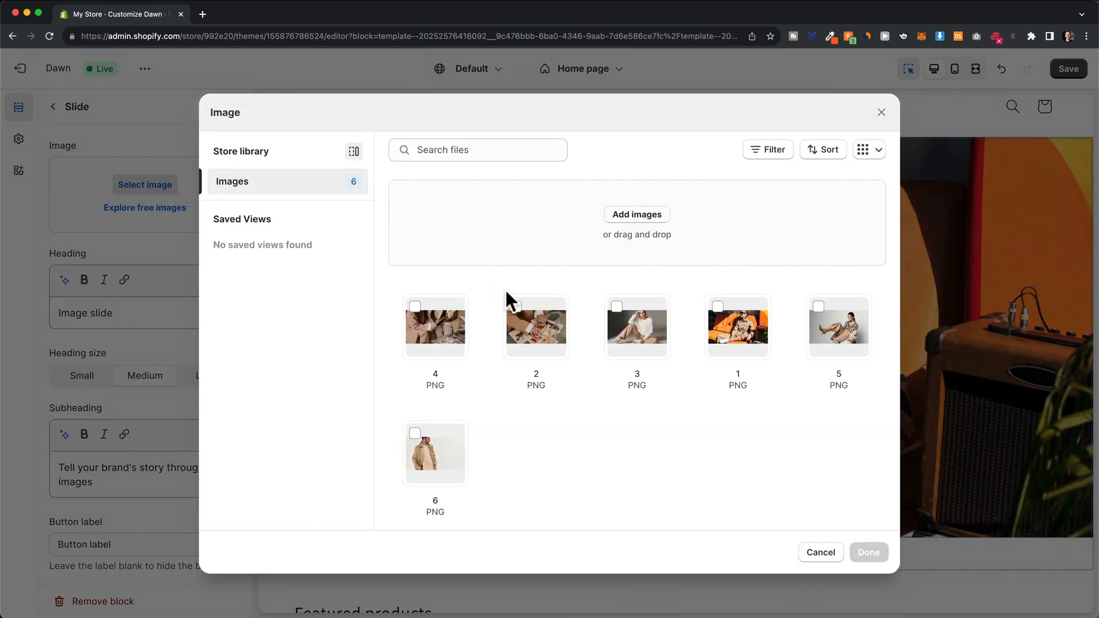
click(414, 434)
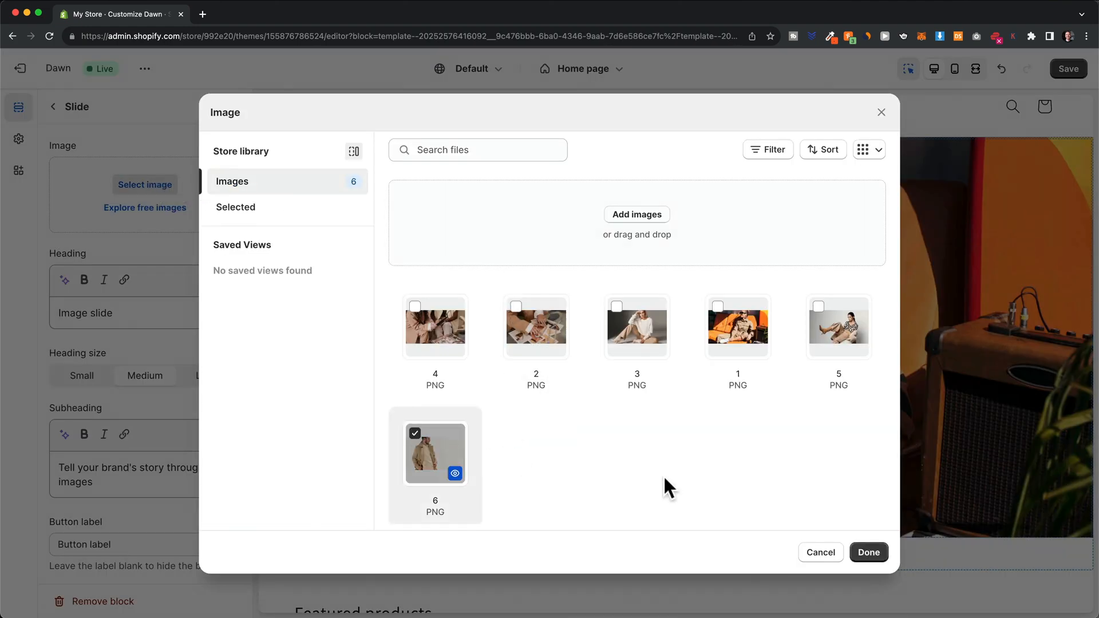
click(865, 552)
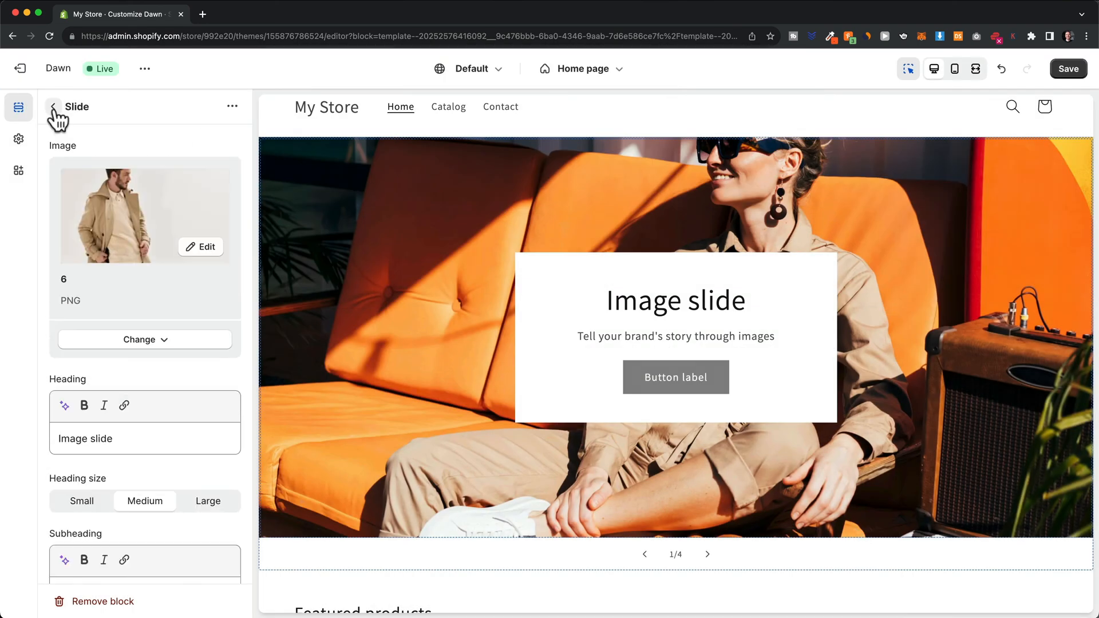
click(53, 107)
Step: Set image 2 from the store library as the third slide's image
click(150, 405)
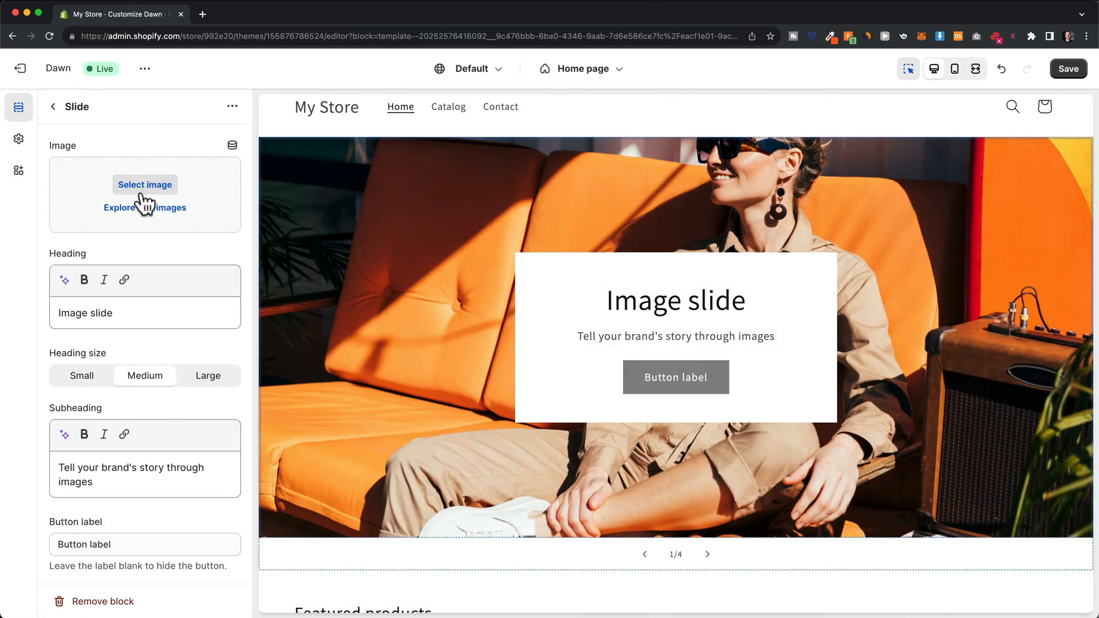
click(145, 185)
click(522, 316)
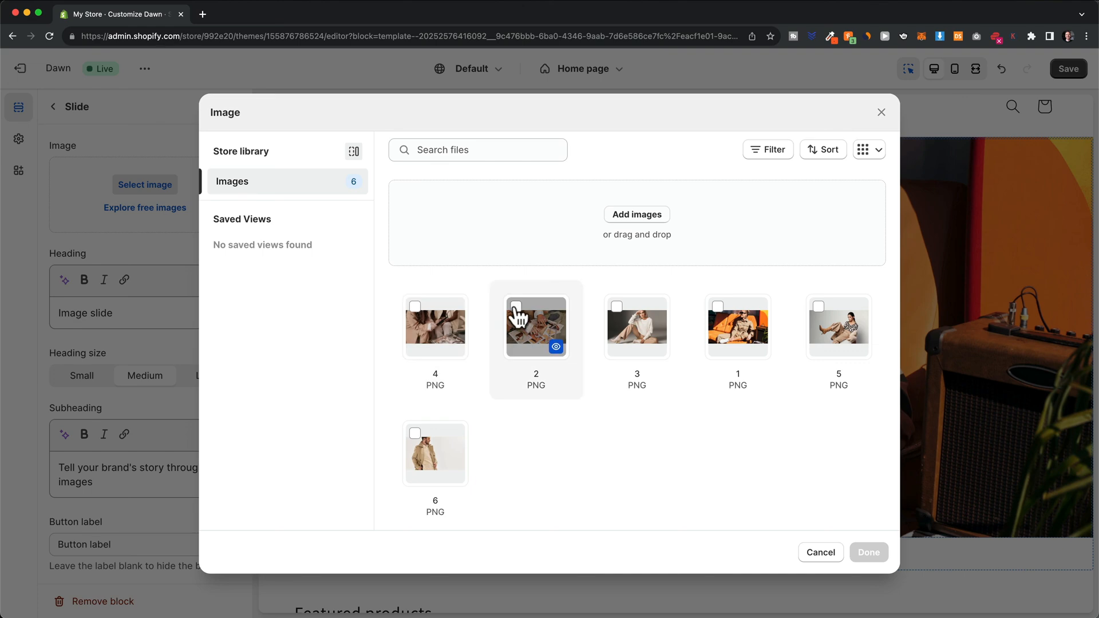
click(869, 553)
click(54, 107)
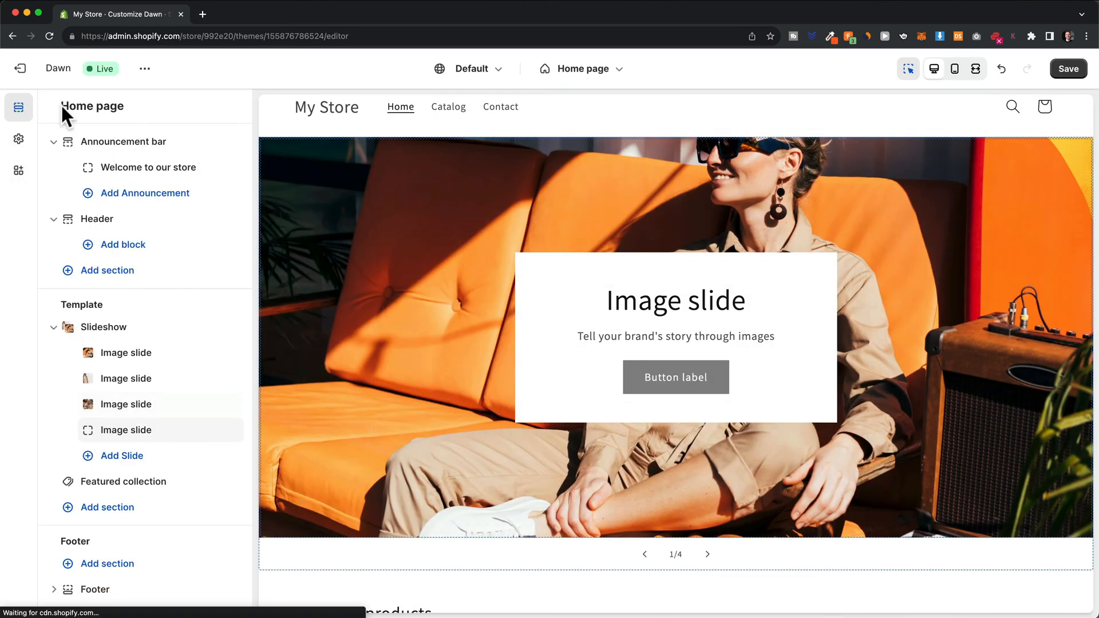
Step: Set image 4 from the store library as the fourth slide's image
click(125, 432)
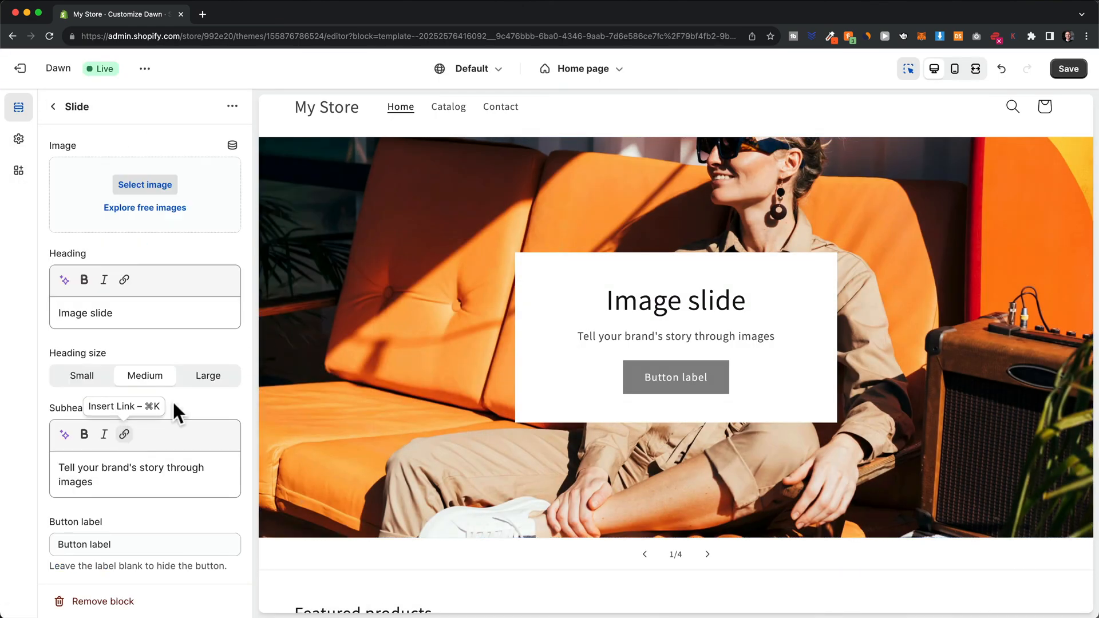
click(155, 191)
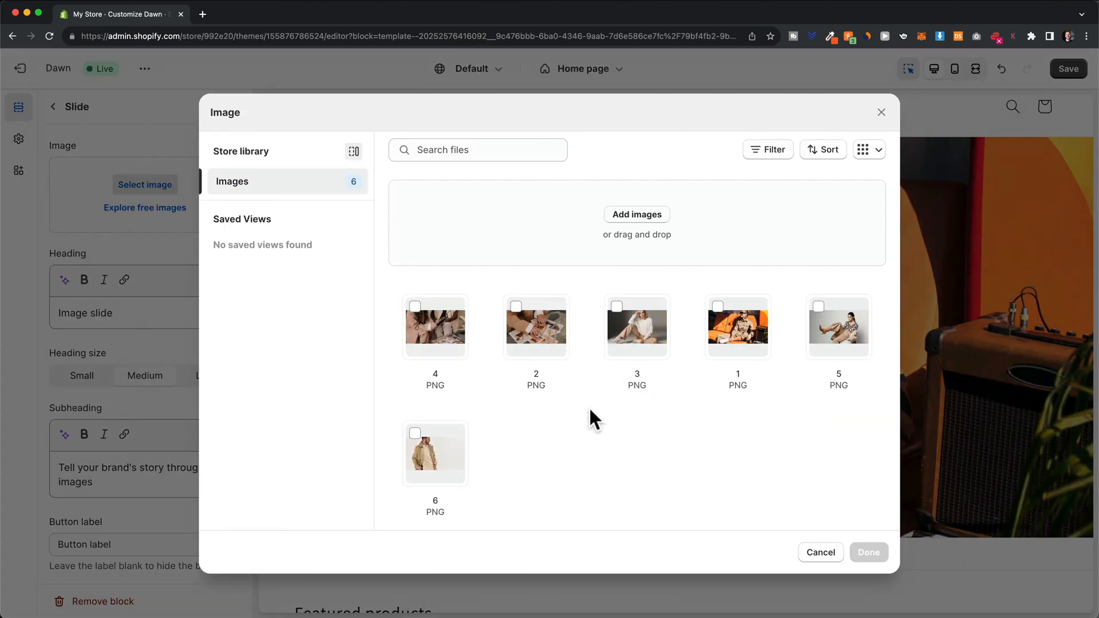
click(421, 318)
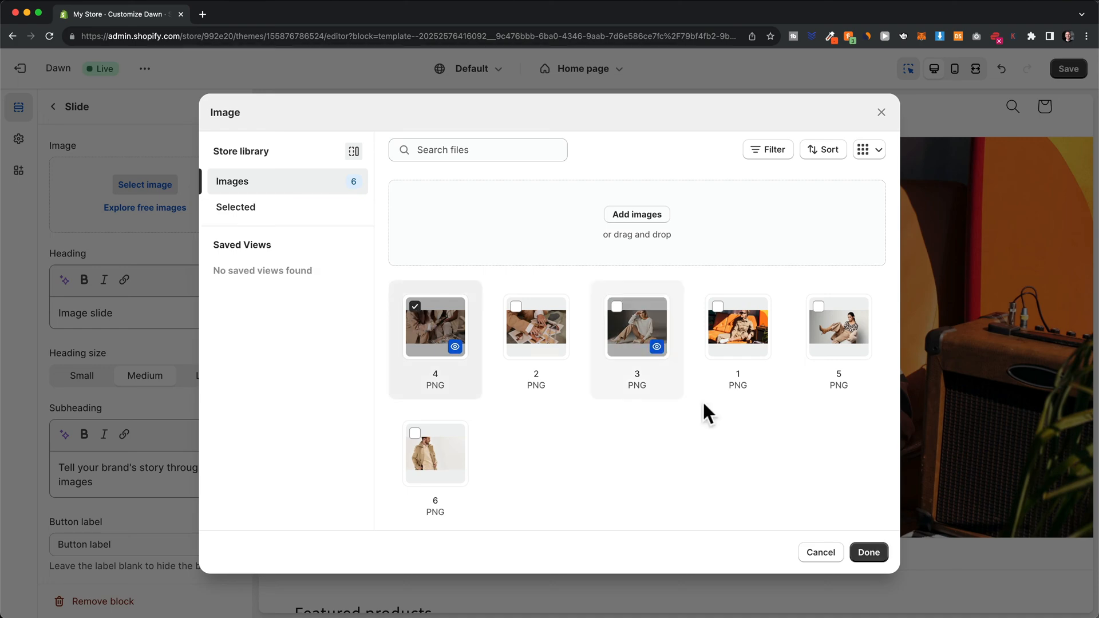
click(868, 553)
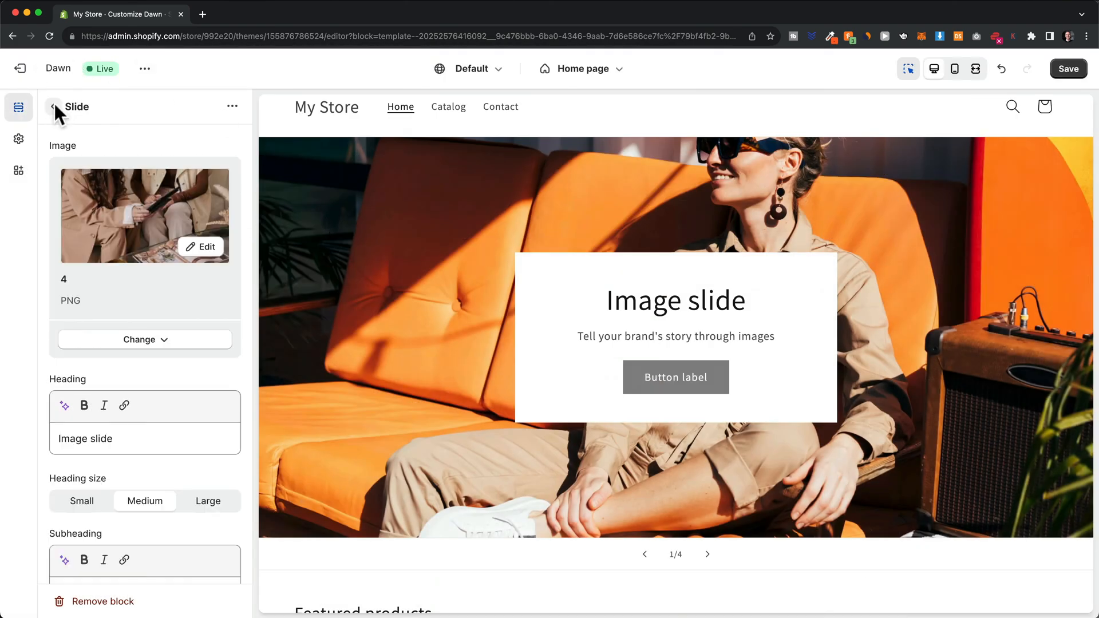
click(52, 106)
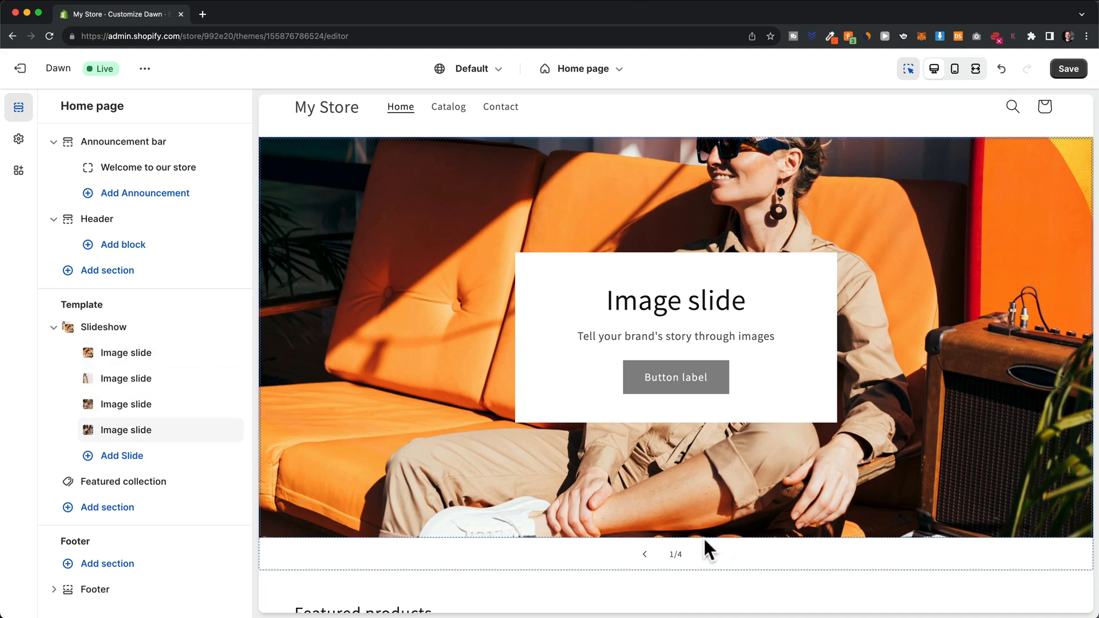
Step: Page through the slides in the slideshow preview and return to the first slide
click(705, 553)
click(709, 554)
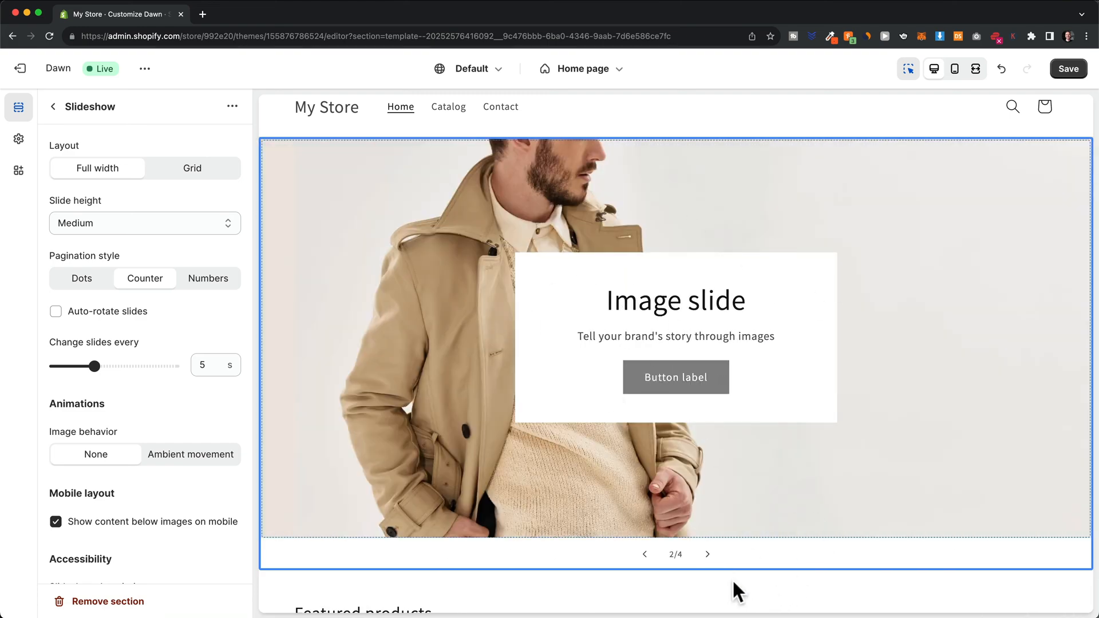
click(708, 554)
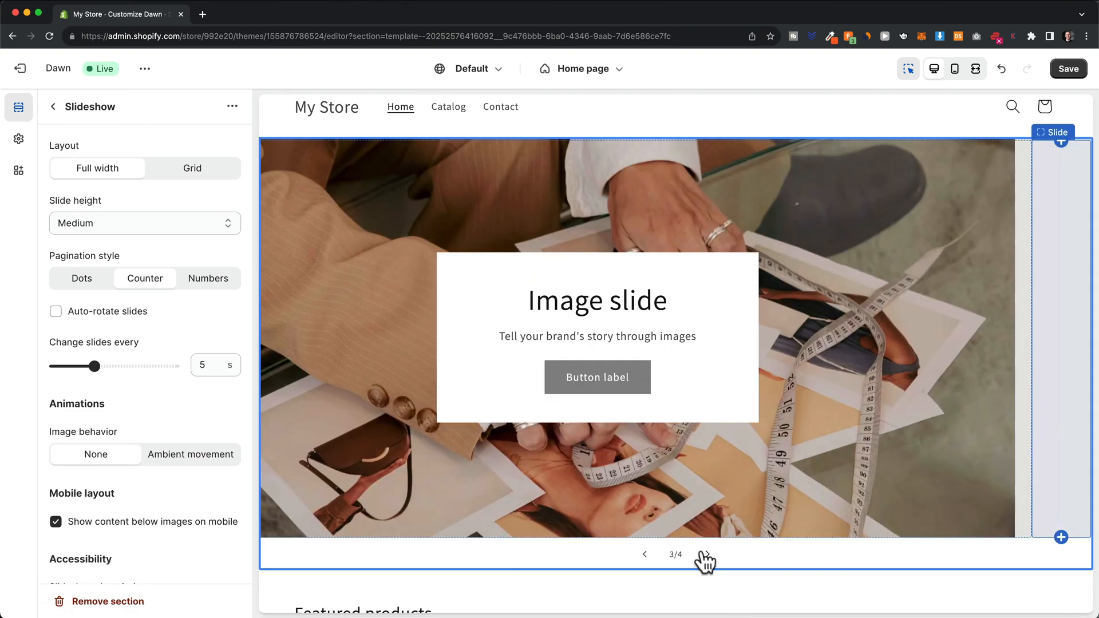
click(706, 557)
click(647, 557)
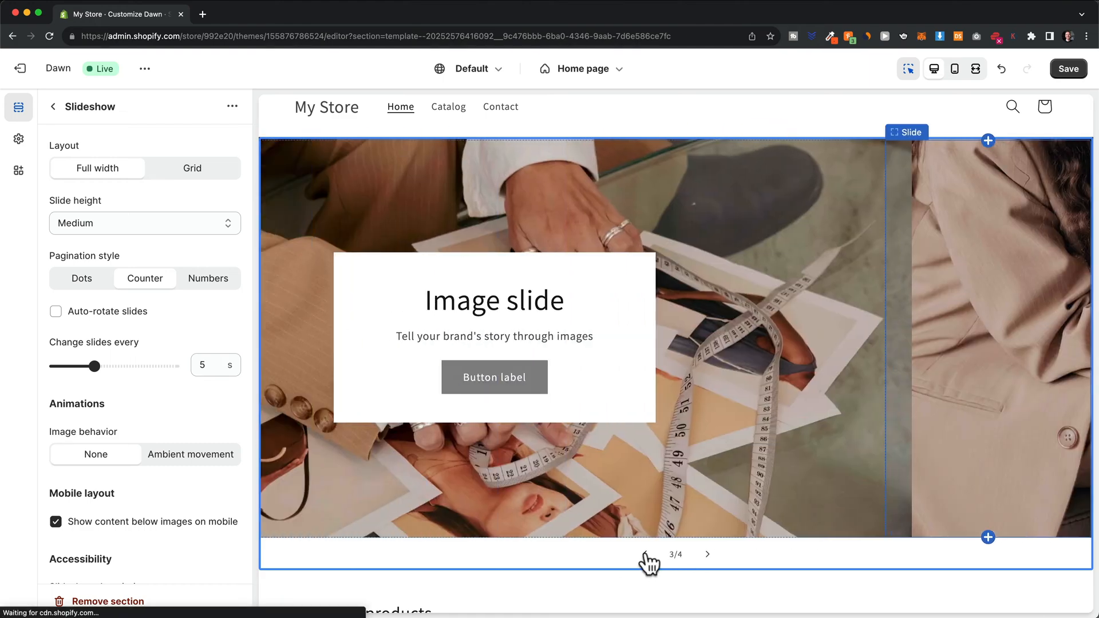
click(646, 556)
click(646, 556)
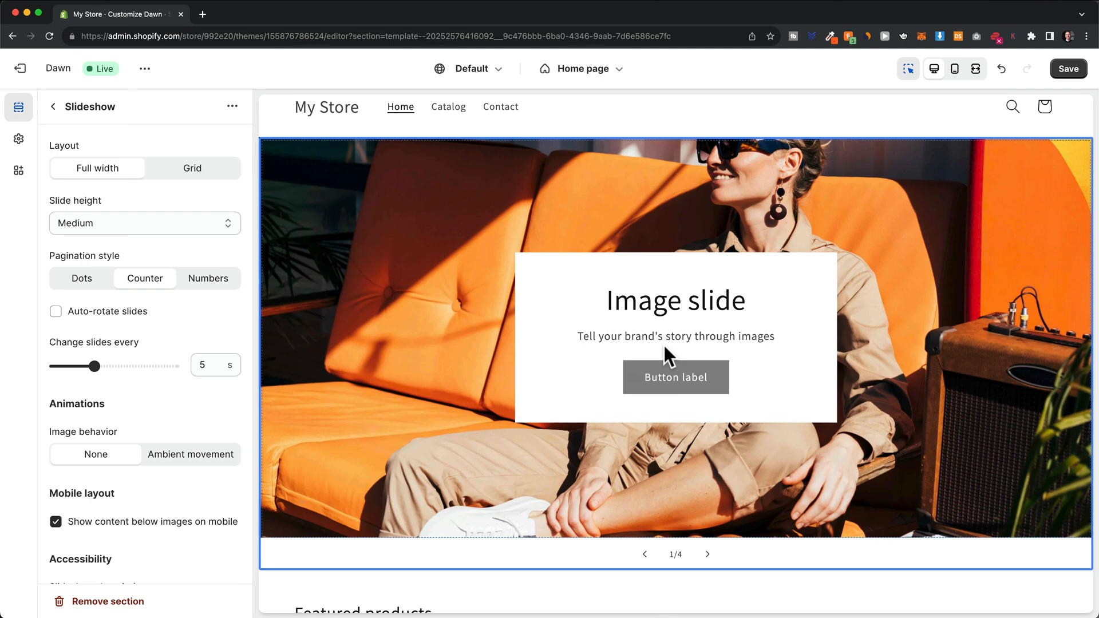
Step: Turn off the desktop container behind the first slide's text
click(570, 203)
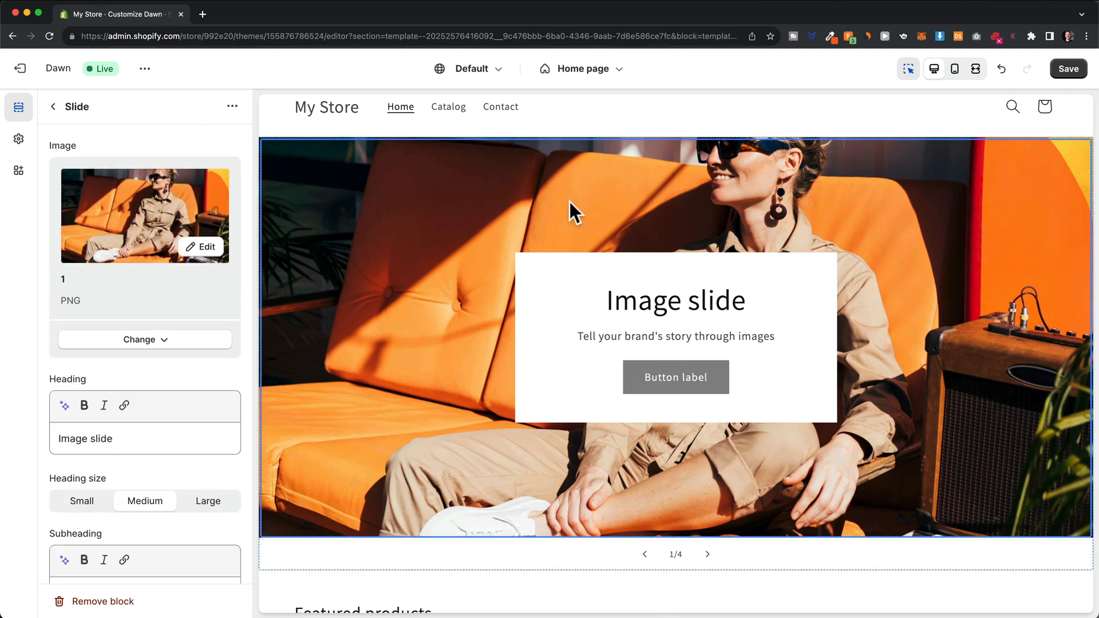
scroll(160, 250, down, 2)
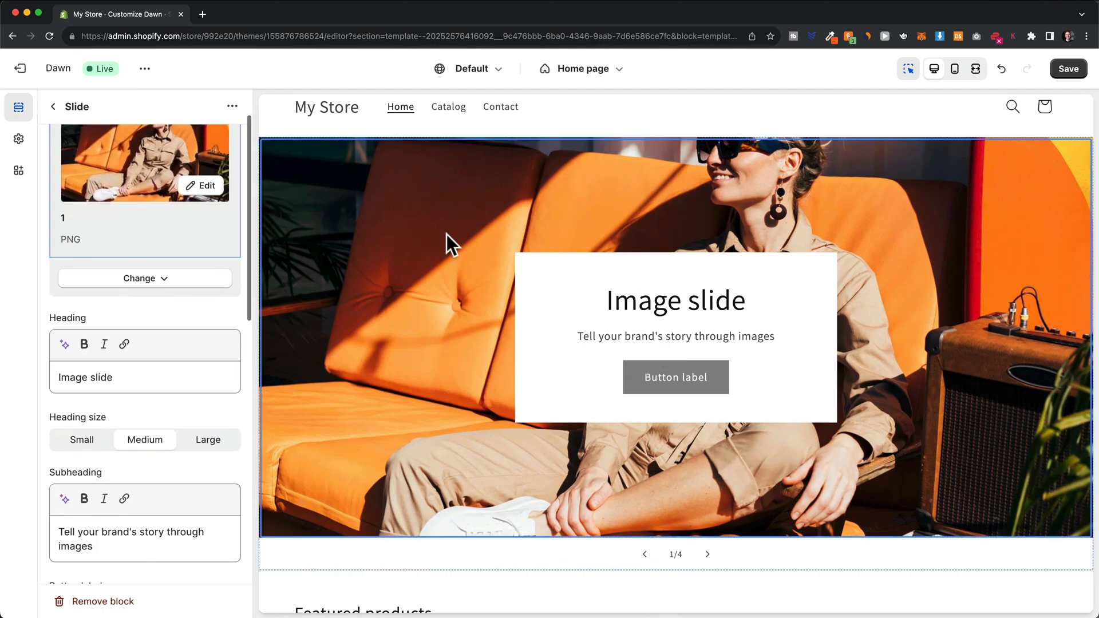
scroll(115, 348, down, 8)
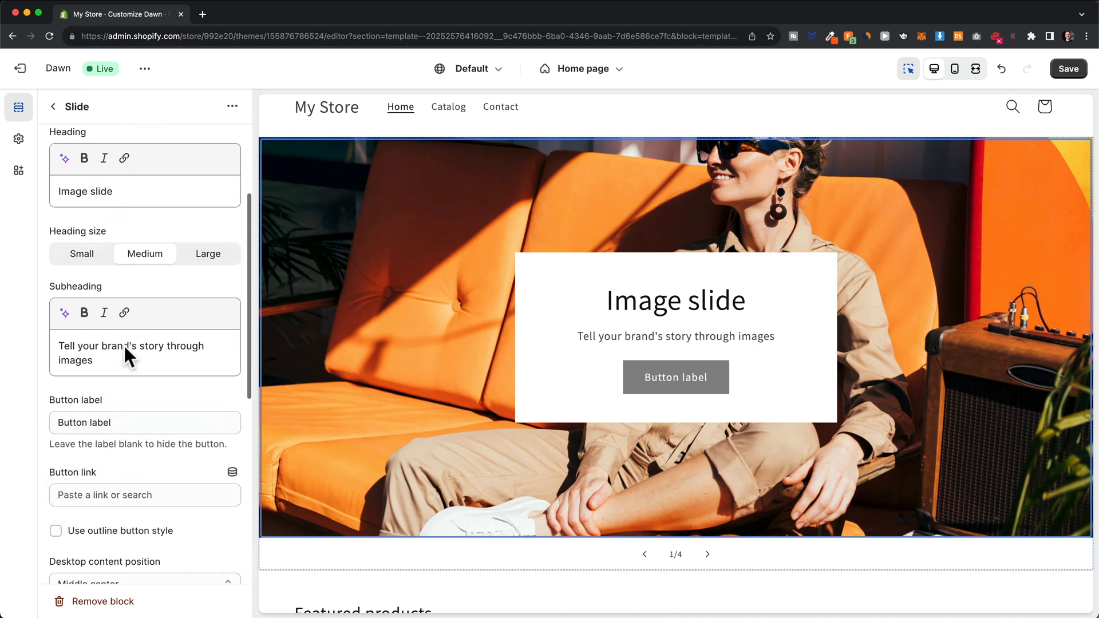
scroll(125, 346, down, 5)
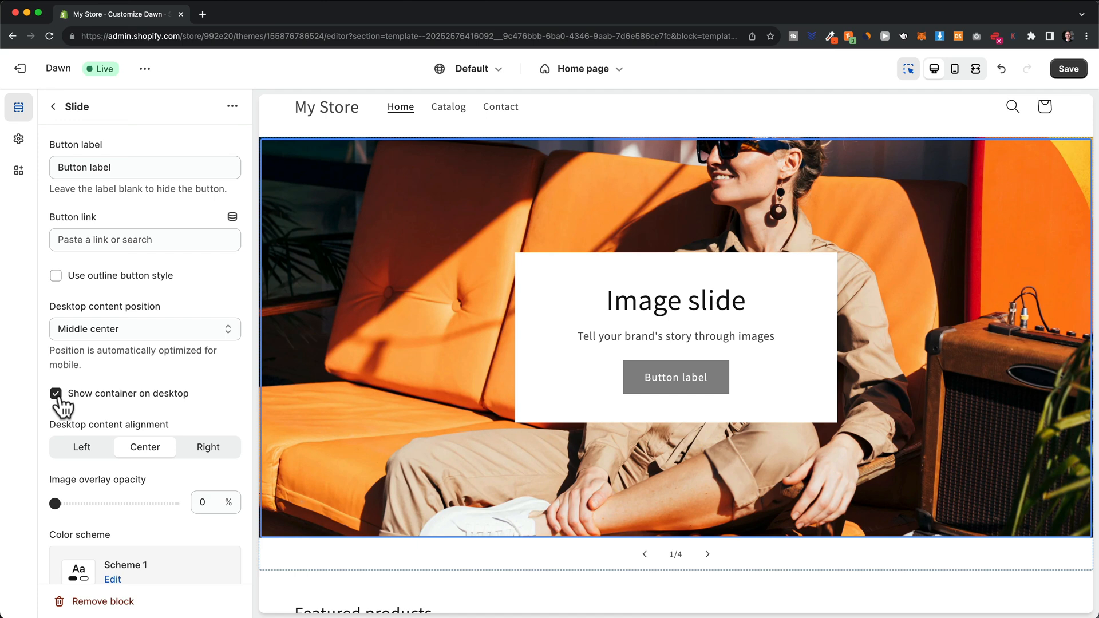
click(56, 395)
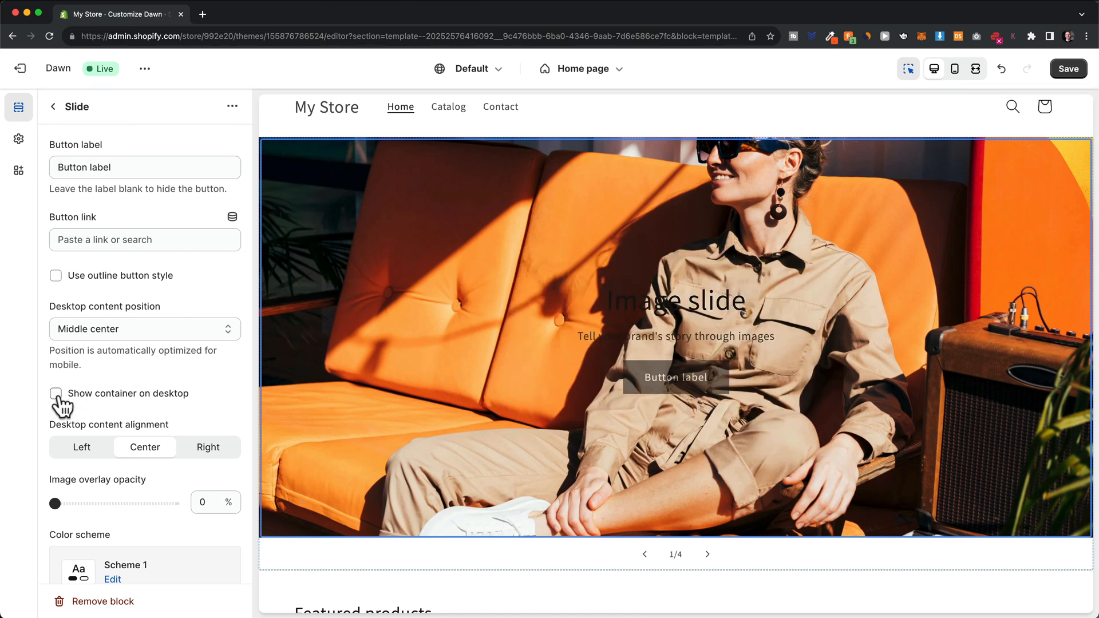
Step: Set the first slide's desktop content position to Bottom left and its desktop content alignment to Left
scroll(57, 395, down, 2)
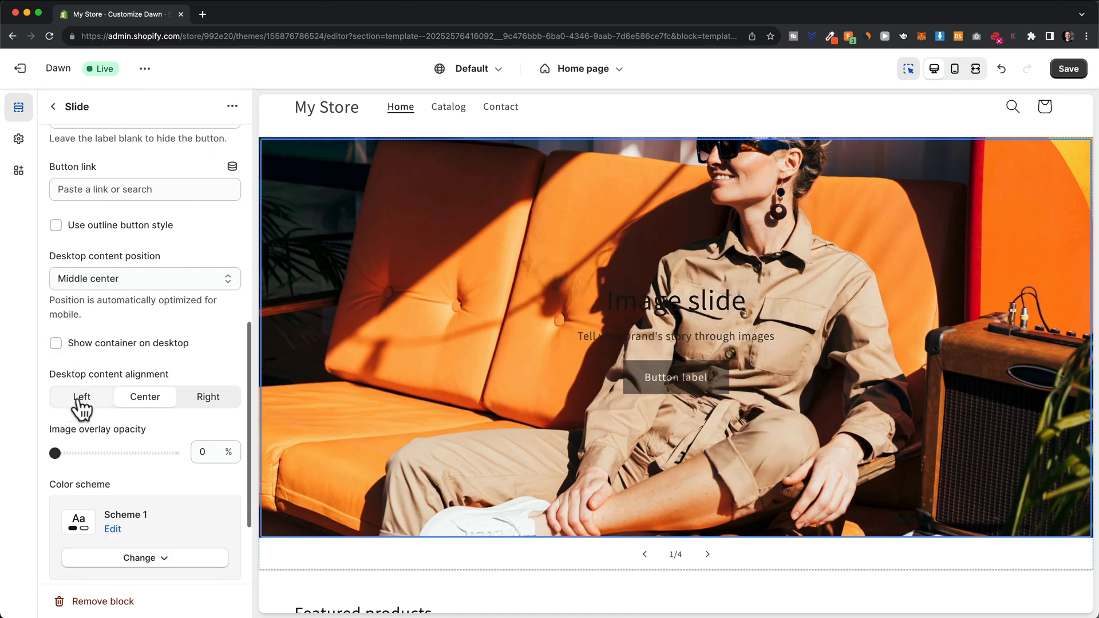
click(124, 278)
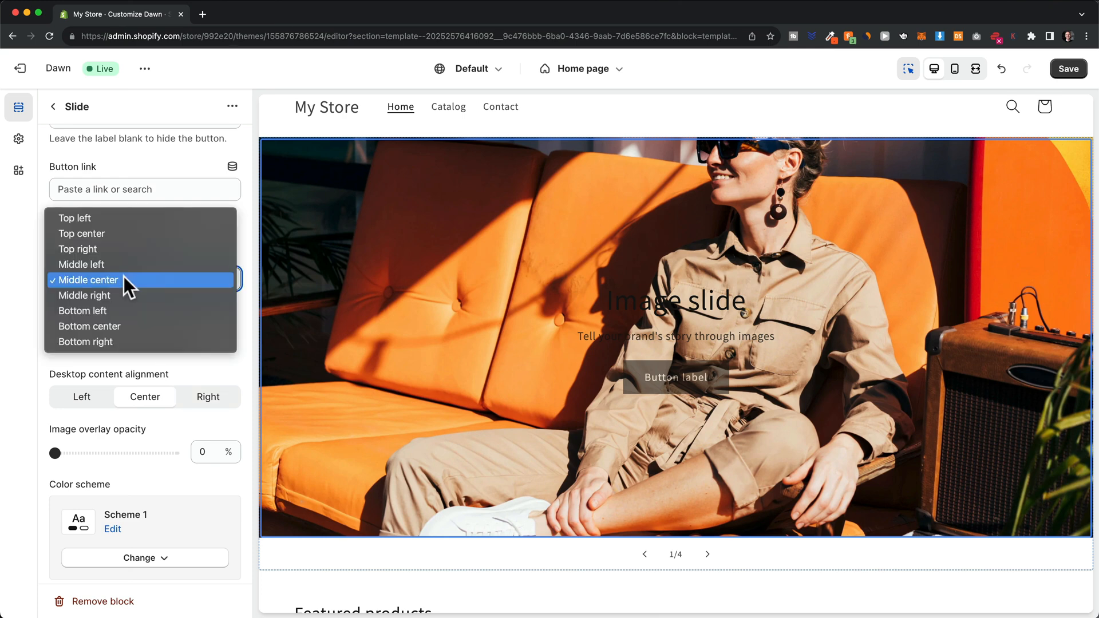
click(100, 309)
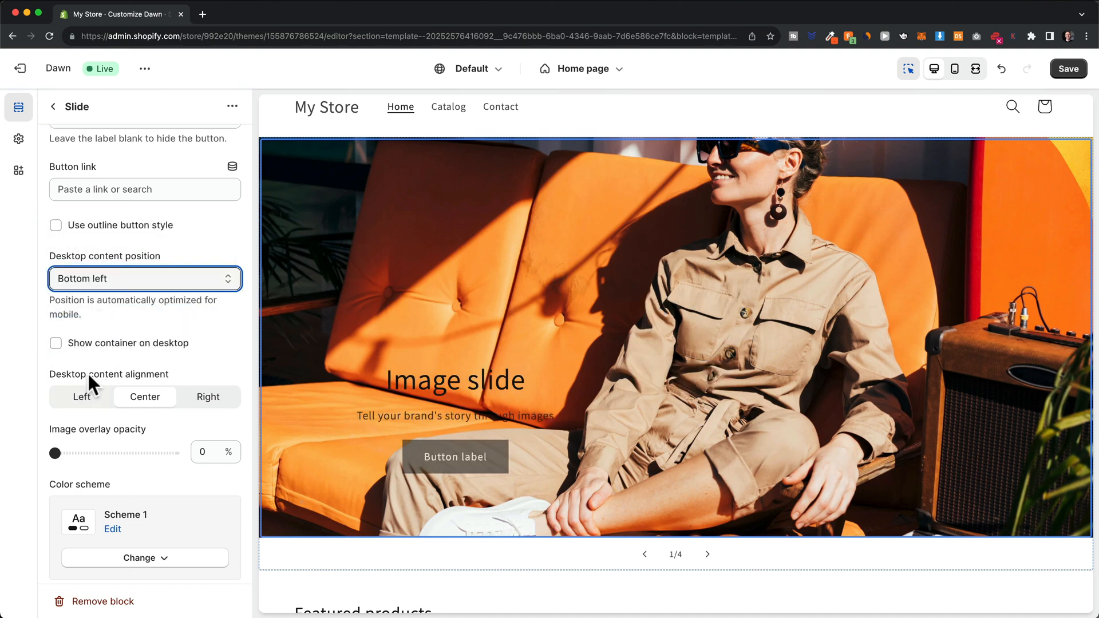
click(83, 397)
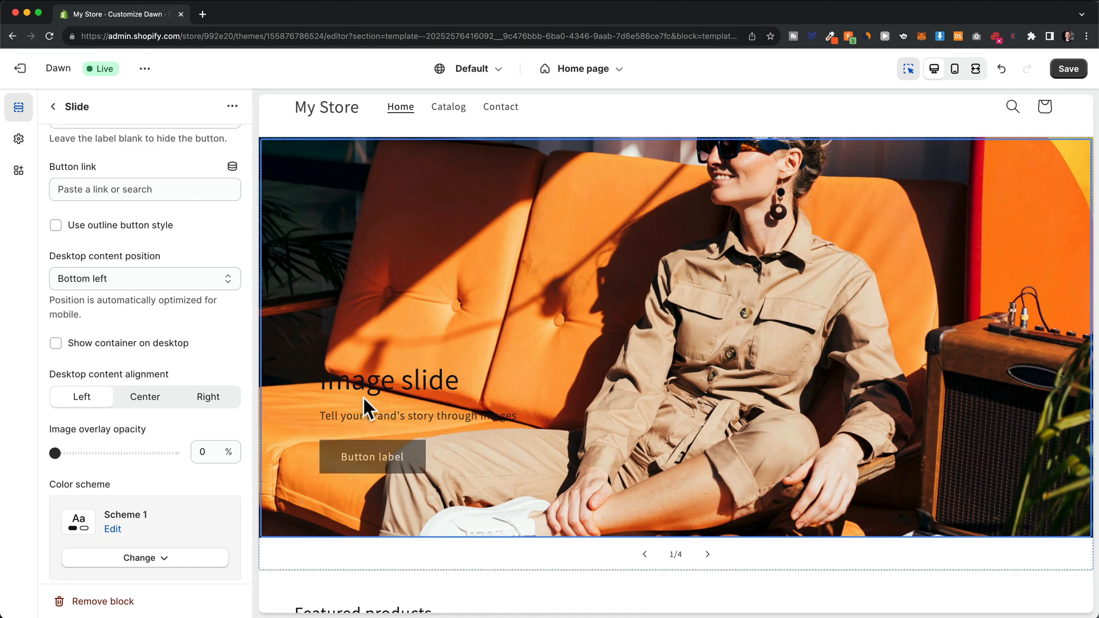
Step: Change the first slide's color scheme to Scheme 3
scroll(363, 399, down, 2)
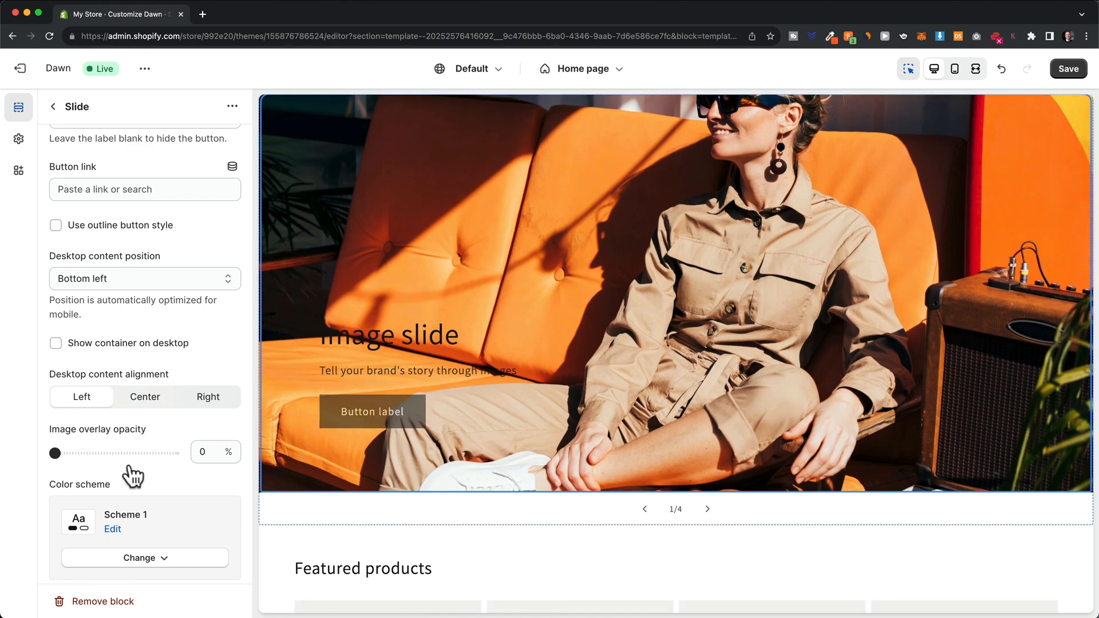
scroll(133, 475, down, 3)
click(144, 425)
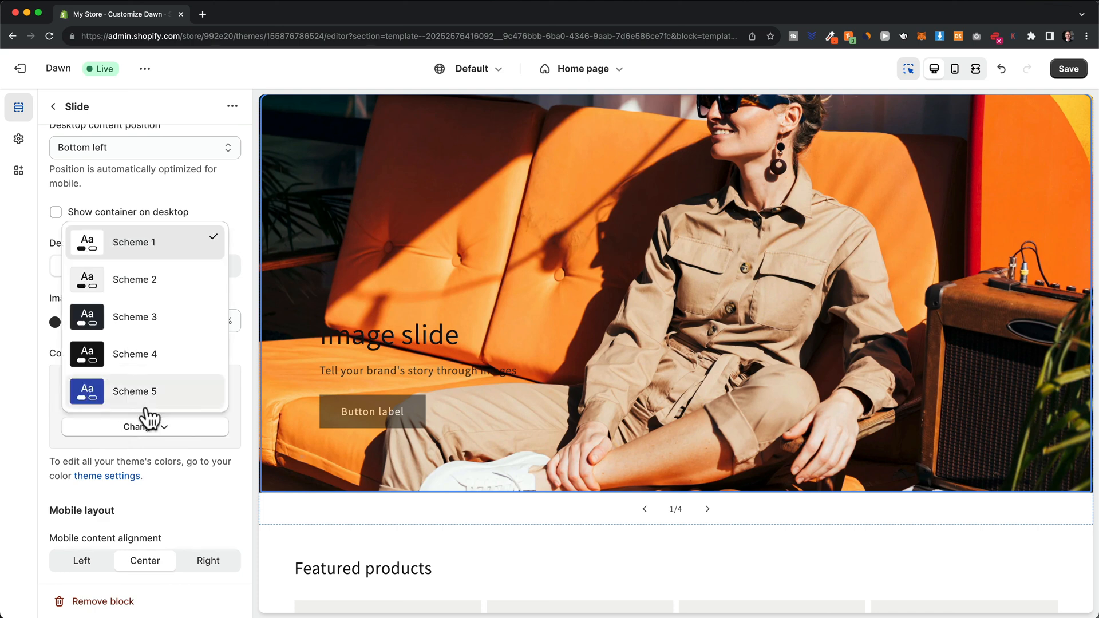
click(132, 319)
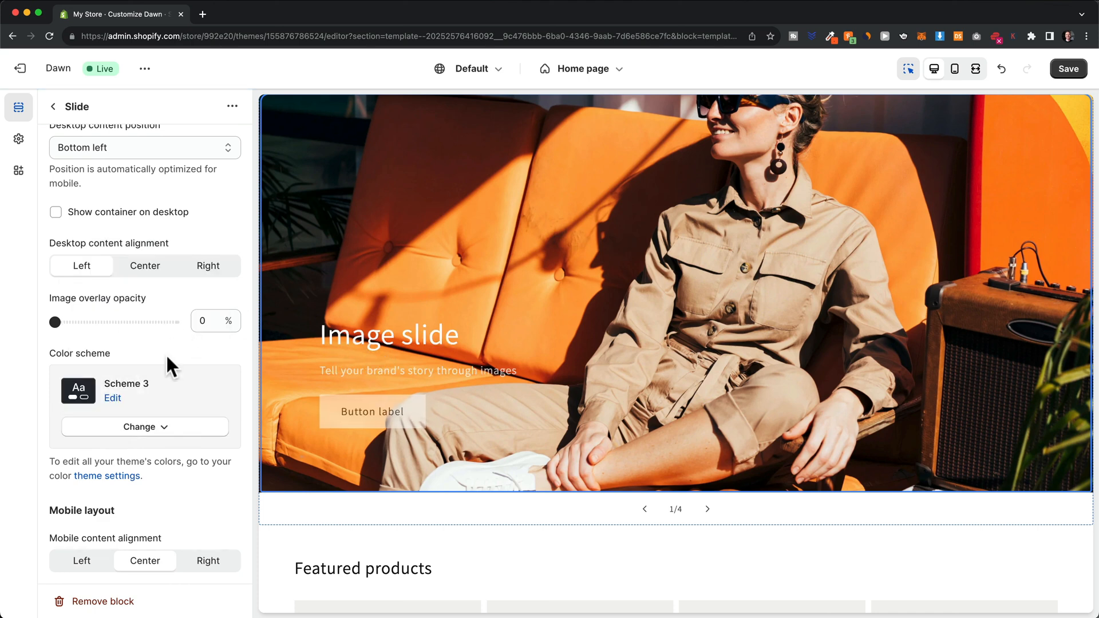
Step: Replace the first slide's heading with "Where elegance meets trend."
scroll(166, 353, up, 10)
scroll(164, 328, up, 2)
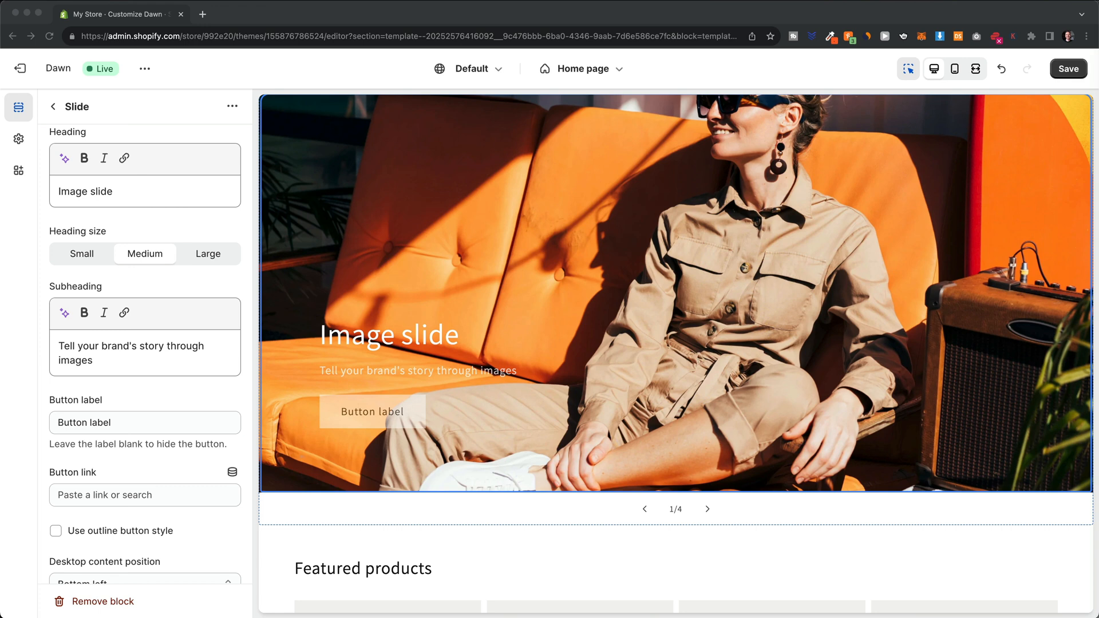
click(138, 191)
drag(138, 191, 58, 192)
text(Where elegance meets trend.)
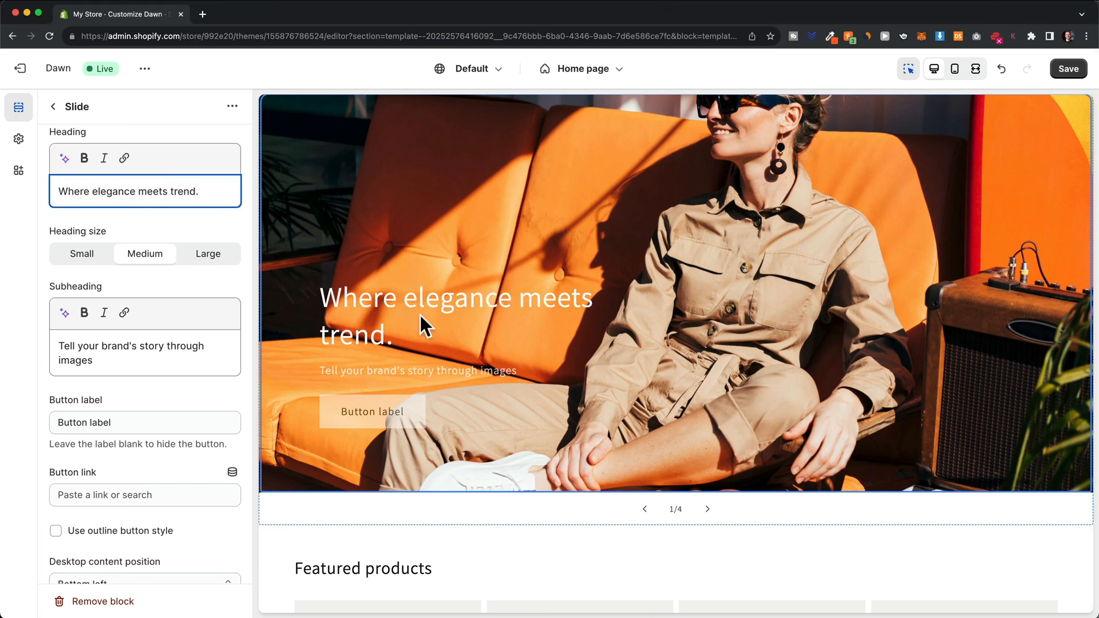
Step: Clear the first slide's subheading and set its button label to "Shop now"
drag(105, 360, 61, 349)
key(BackSpace)
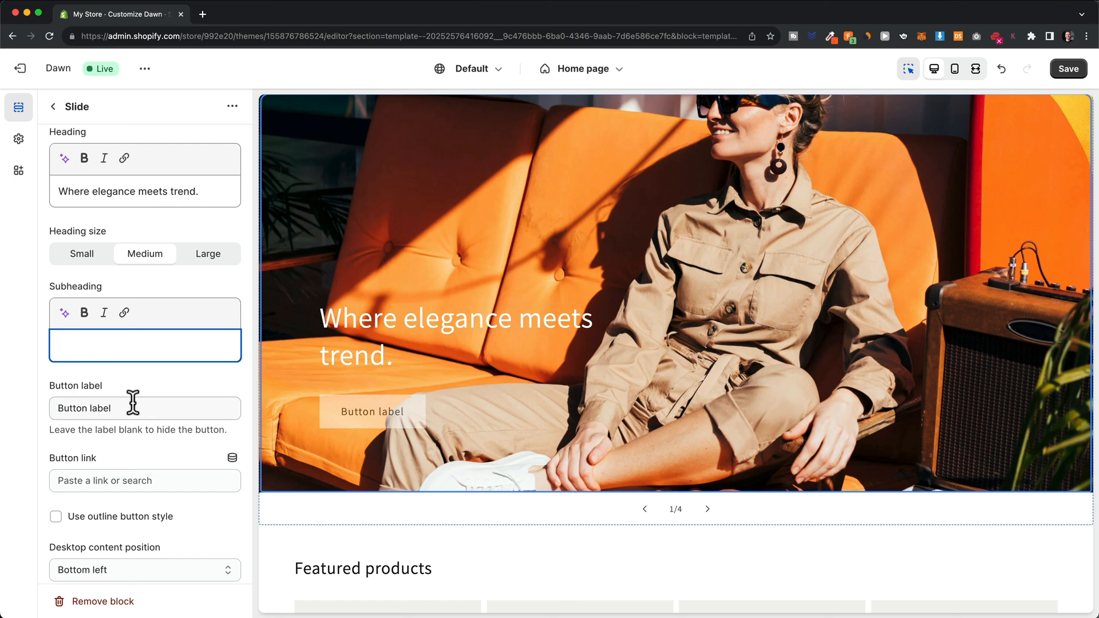
drag(113, 407, 62, 407)
text(Shi)
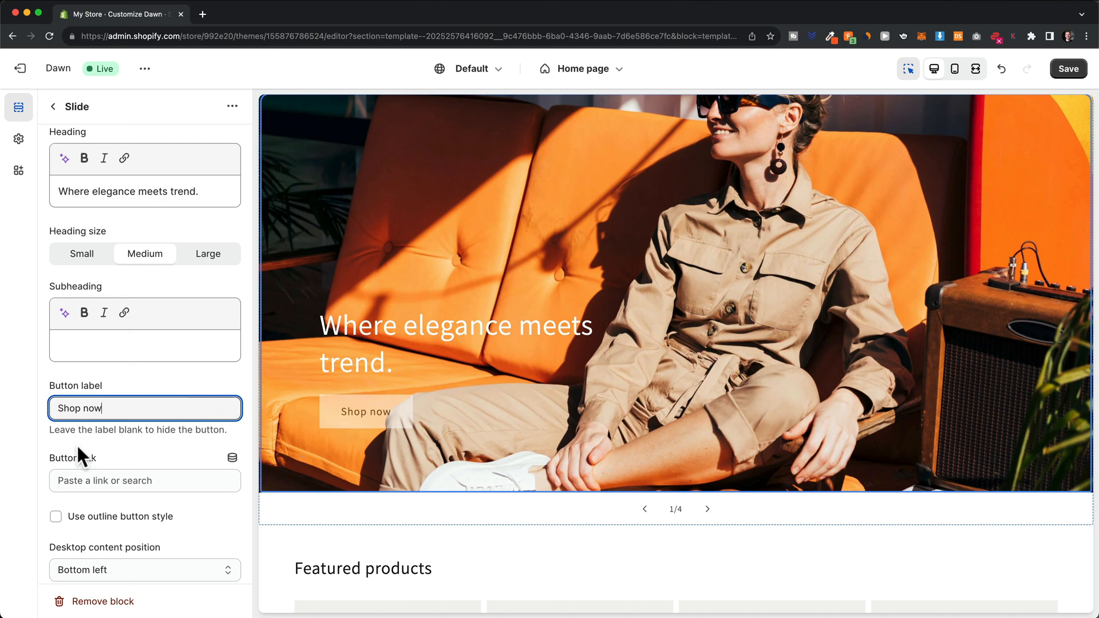
Step: Link the first slide's button to All products and set the slide's heading size to Small
click(104, 481)
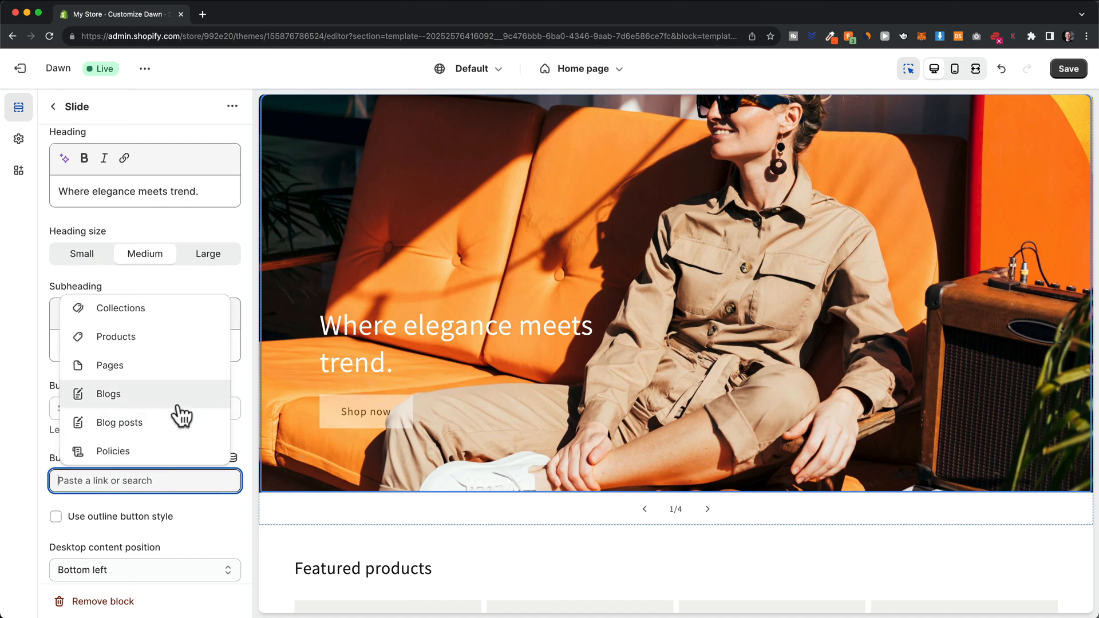
click(128, 339)
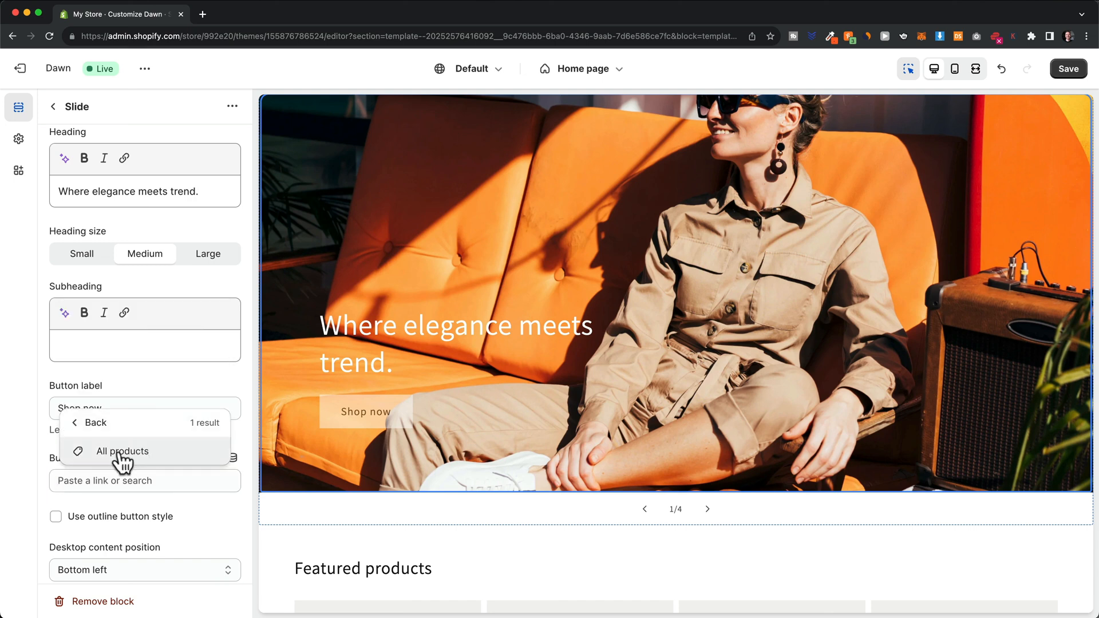
click(119, 457)
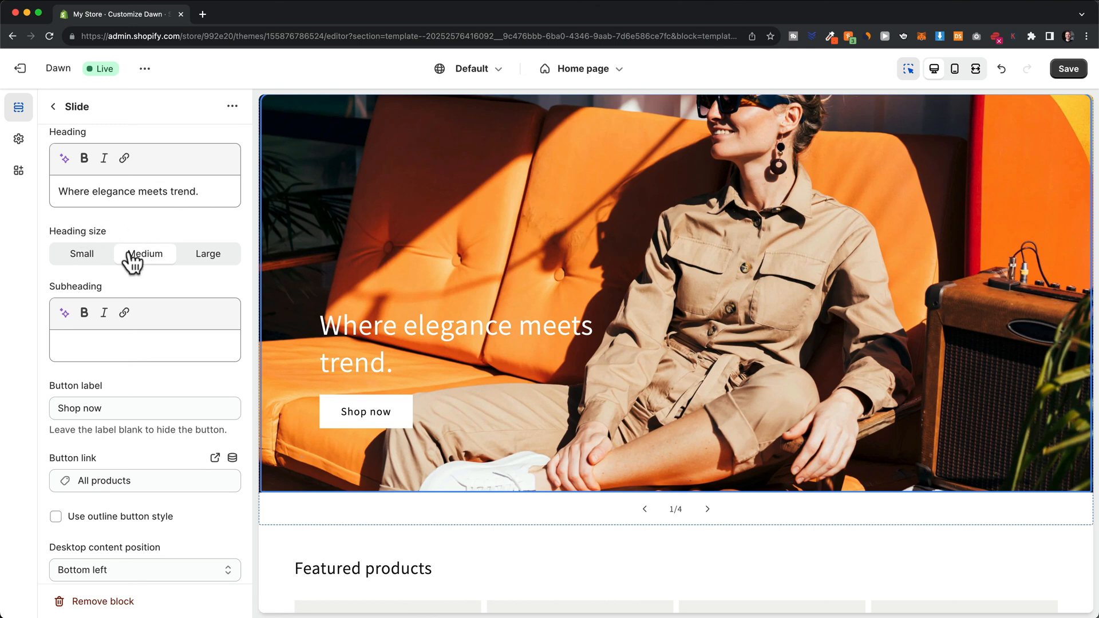
click(88, 262)
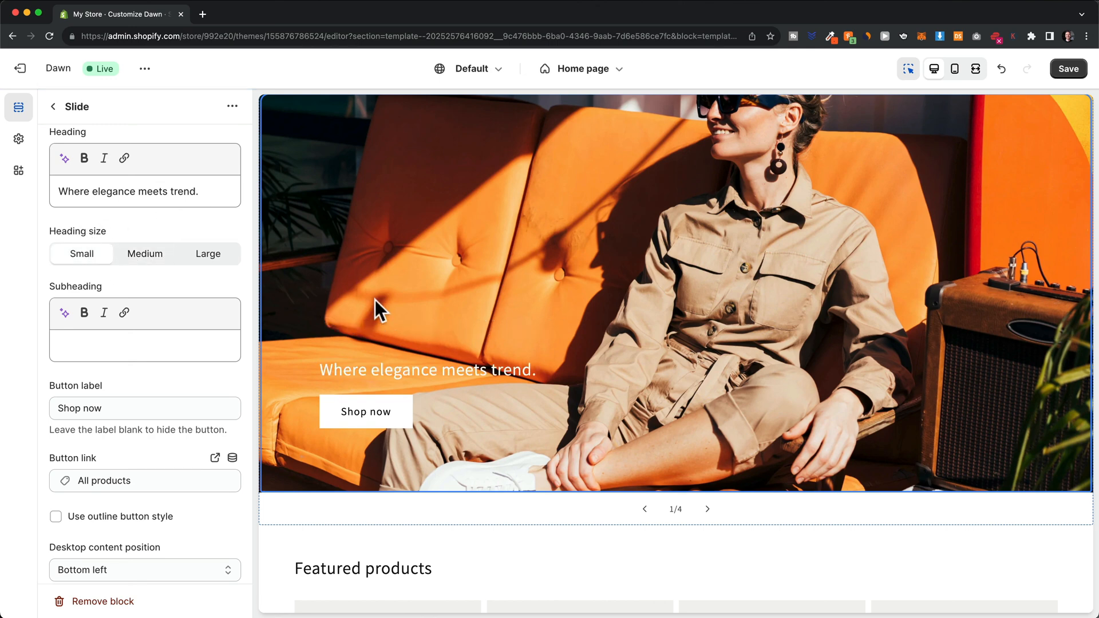
scroll(430, 408, up, 3)
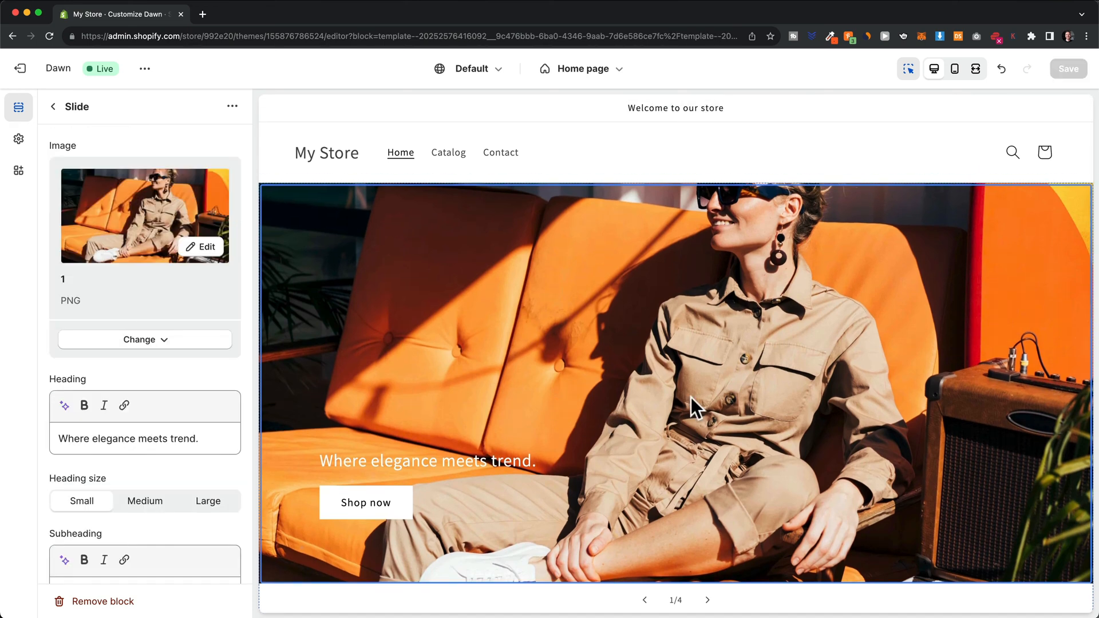
scroll(624, 367, down, 1)
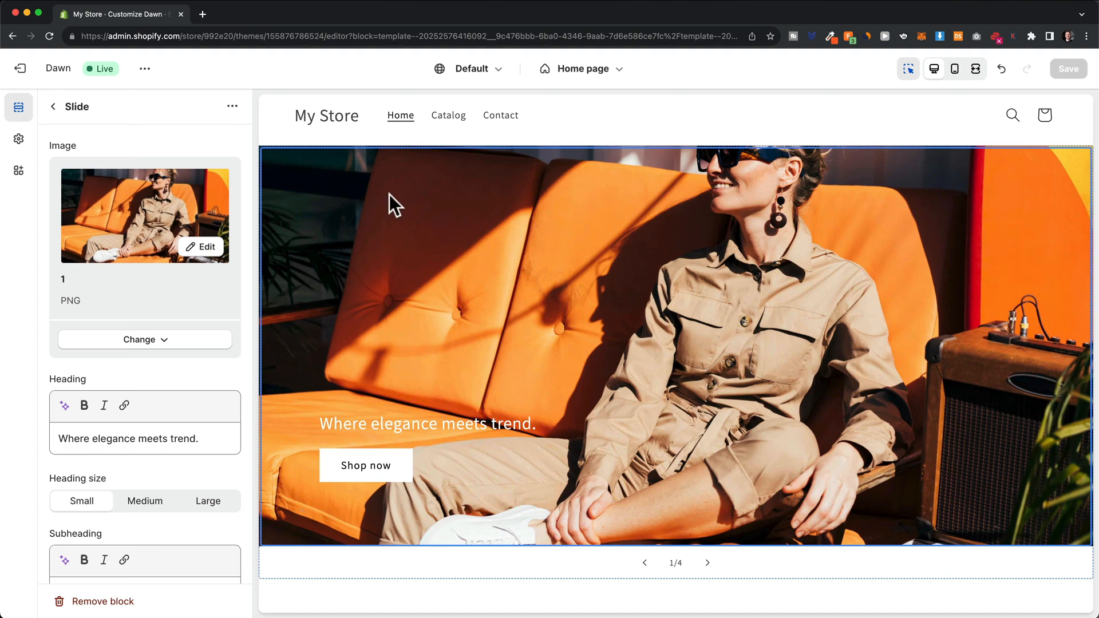
Step: Set the second slide's desktop content position to Bottom right and its desktop content alignment to Left
click(52, 107)
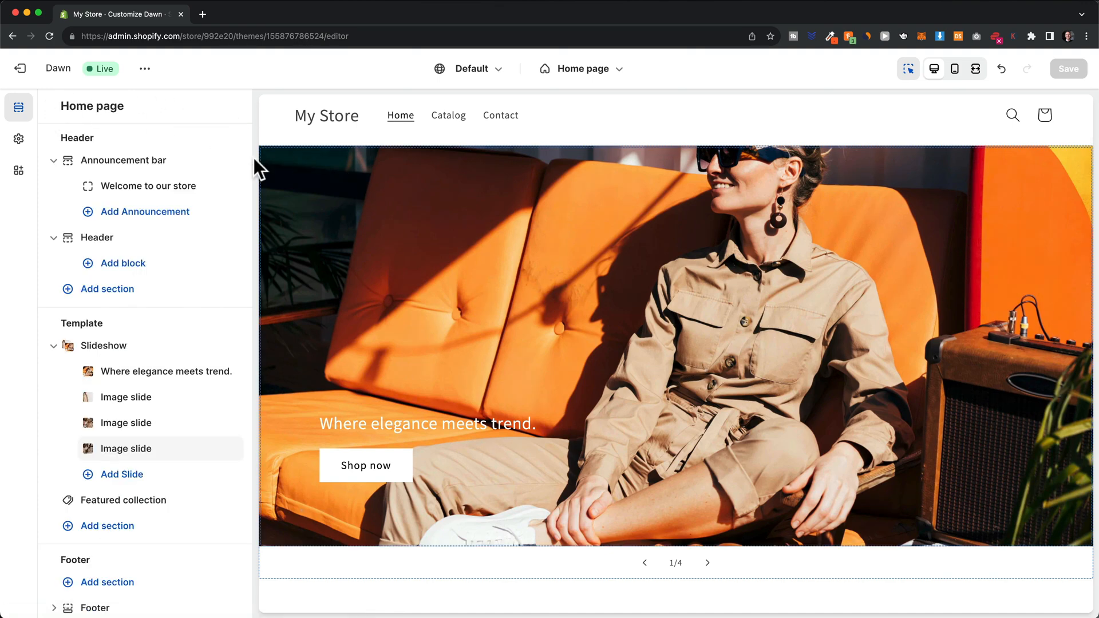
click(128, 403)
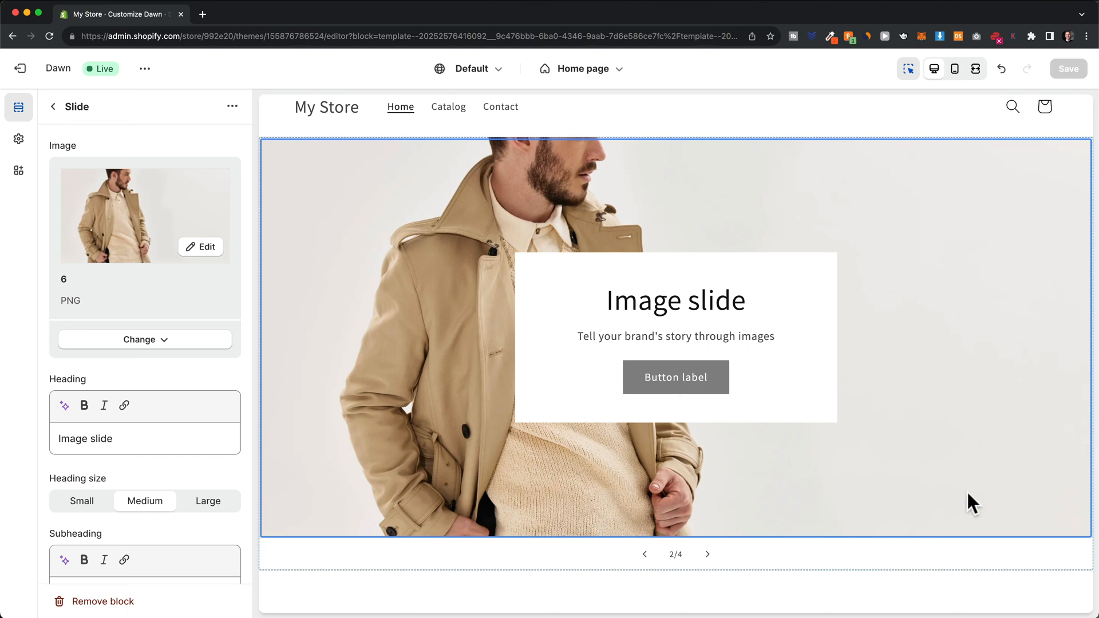
scroll(206, 295, down, 7)
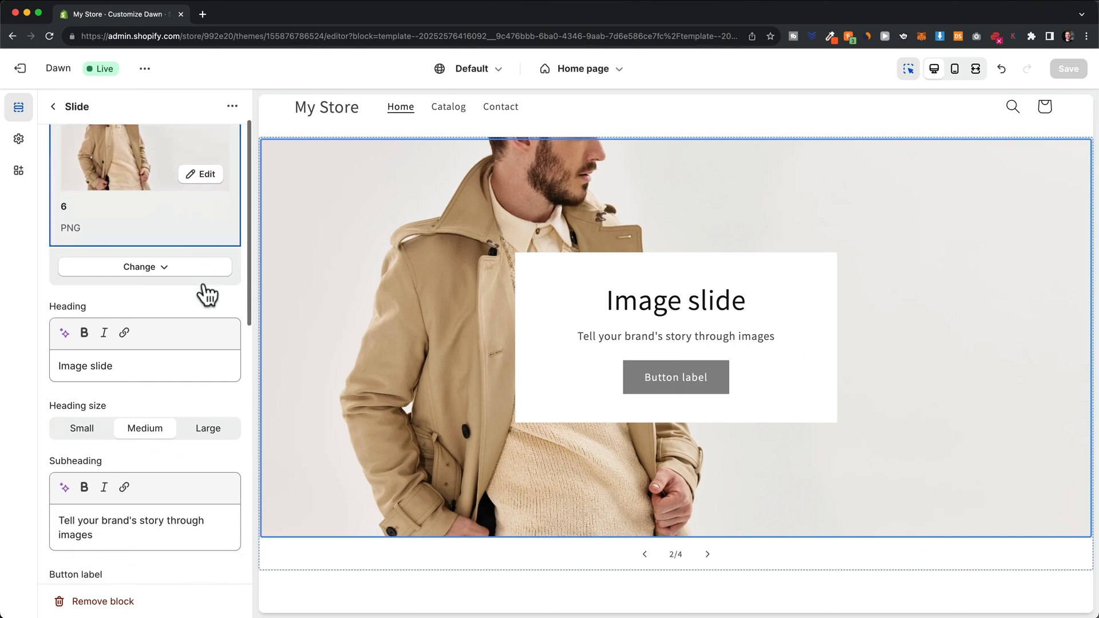
scroll(222, 287, down, 2)
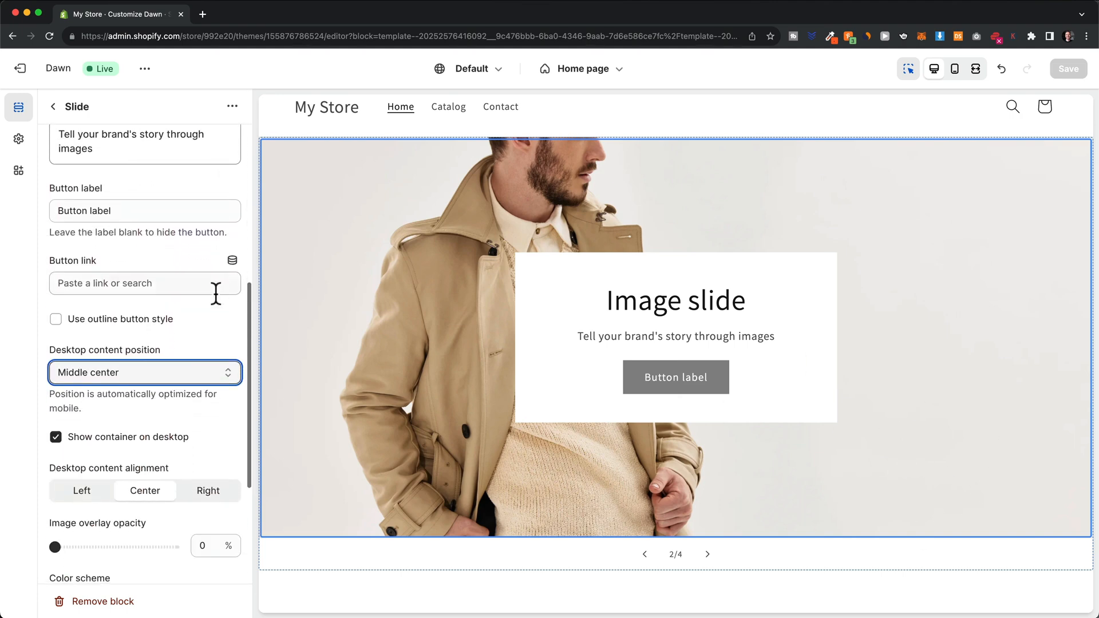
click(119, 372)
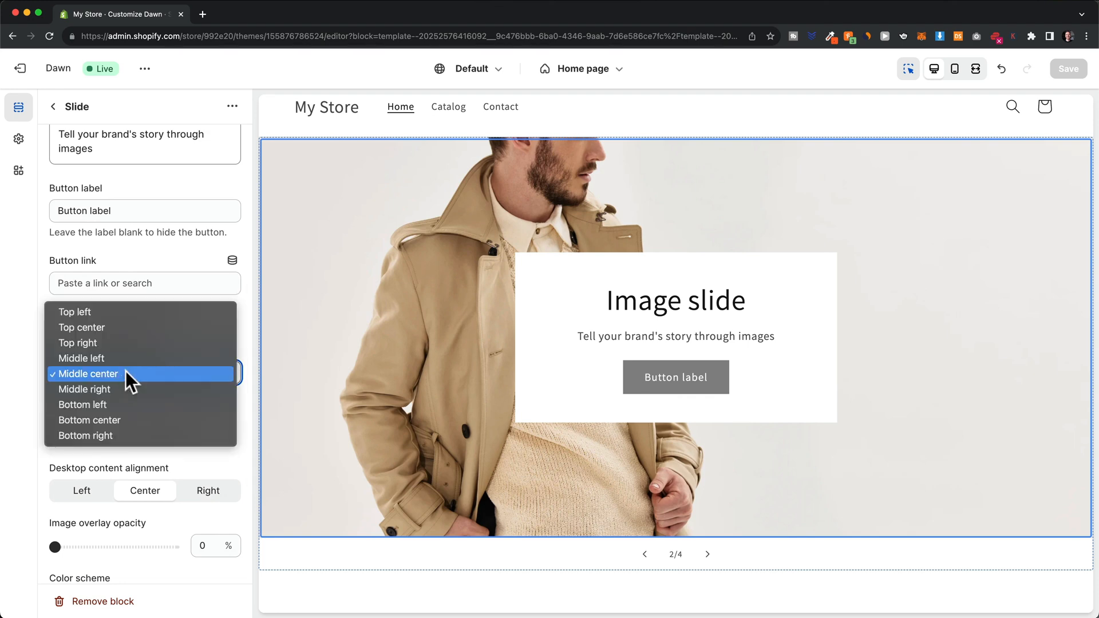
click(125, 435)
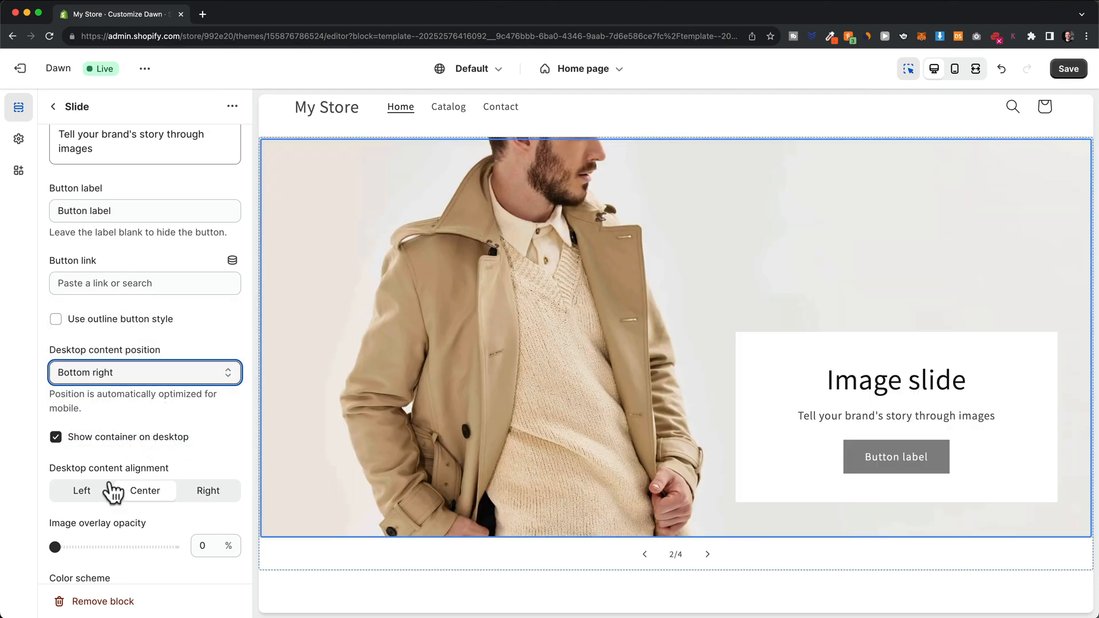
click(84, 493)
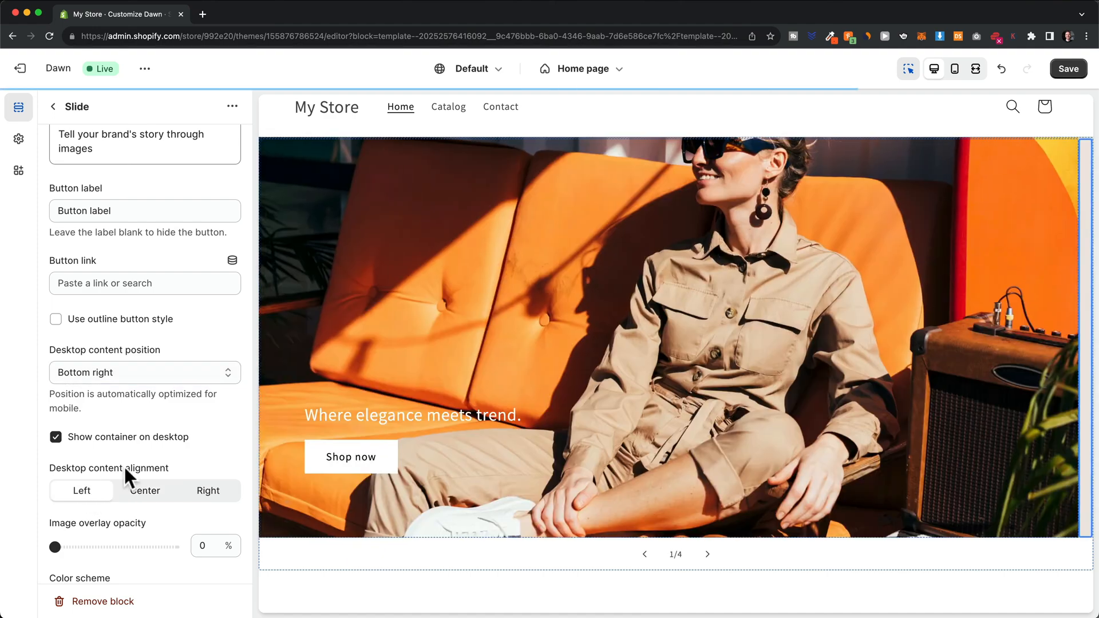
Step: Turn off the desktop container for the second slide
scroll(161, 454, up, 2)
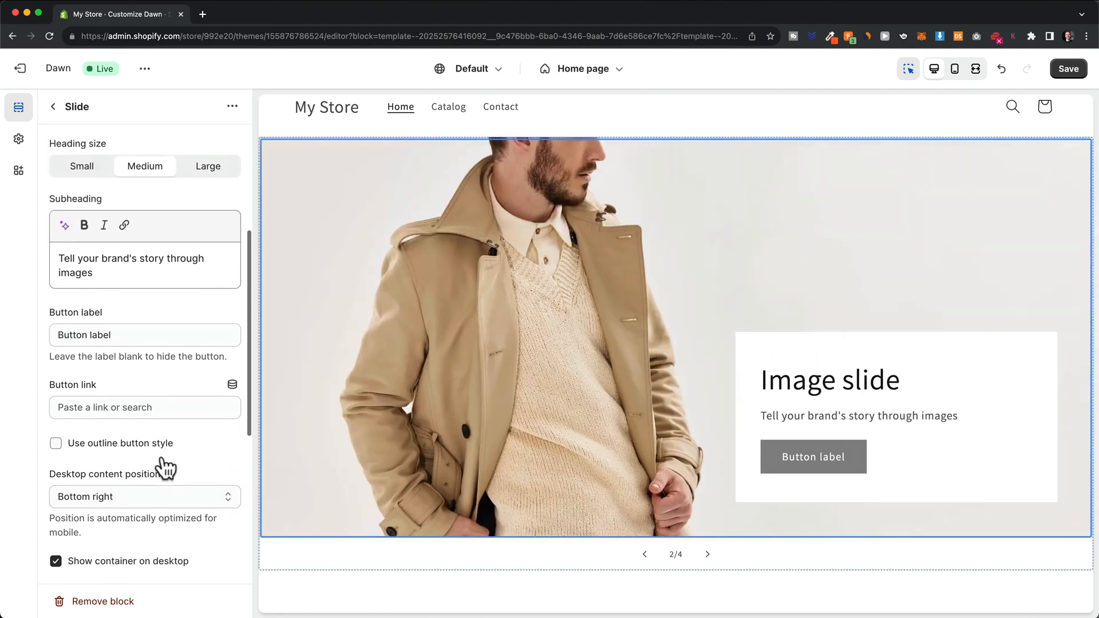
scroll(118, 441, down, 3)
click(56, 428)
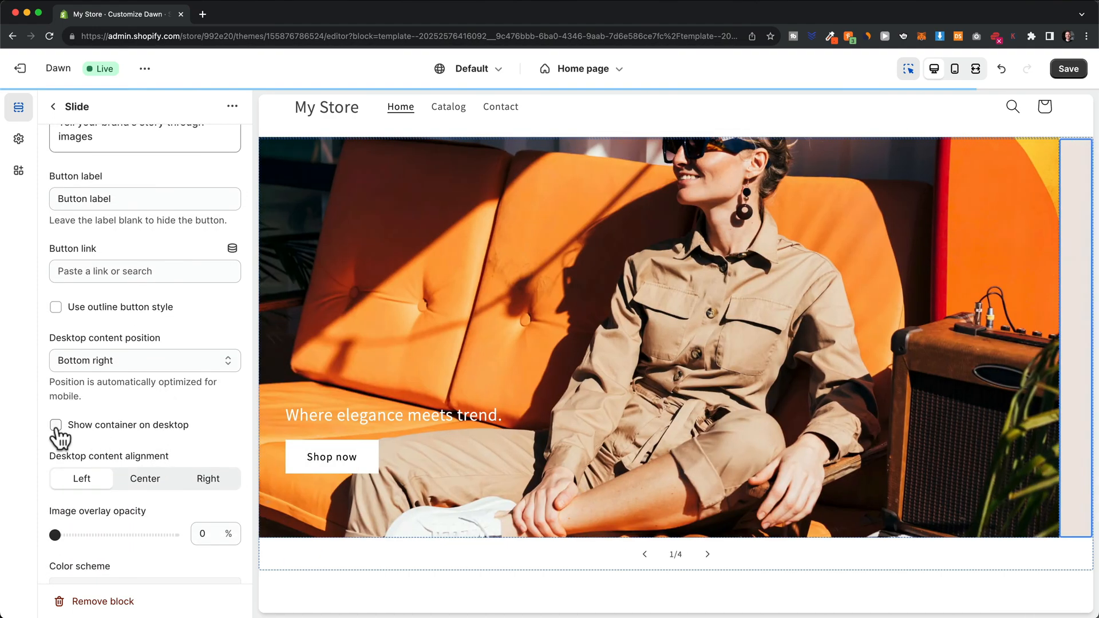
Step: Clear the second slide's subheading text
scroll(103, 438, up, 1)
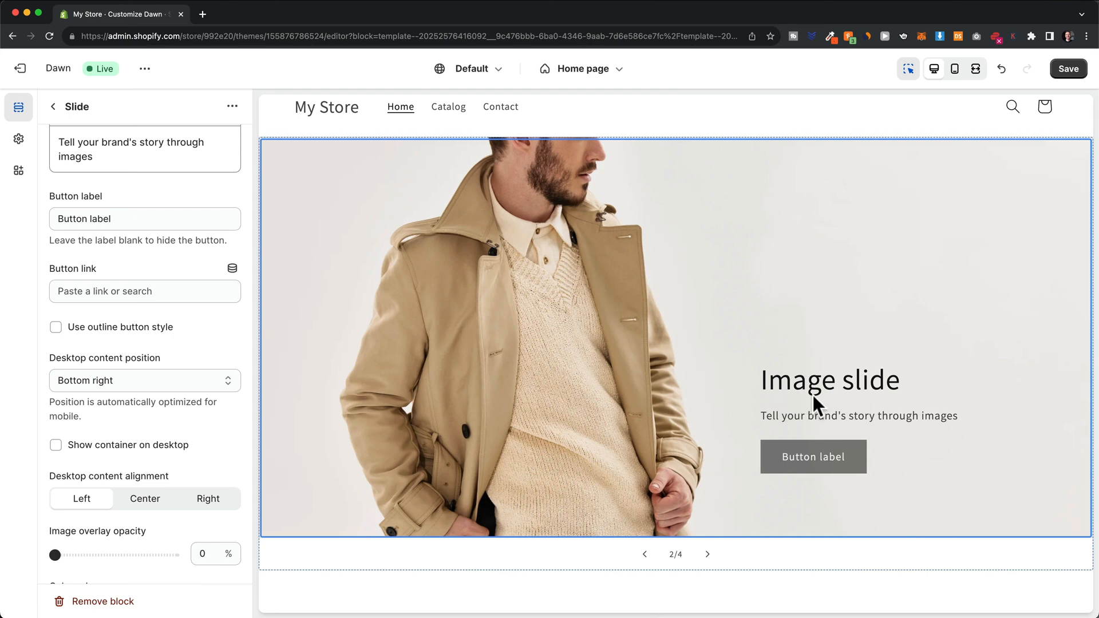
scroll(187, 364, up, 3)
scroll(189, 369, up, 2)
drag(105, 306, 51, 287)
key(BackSpace)
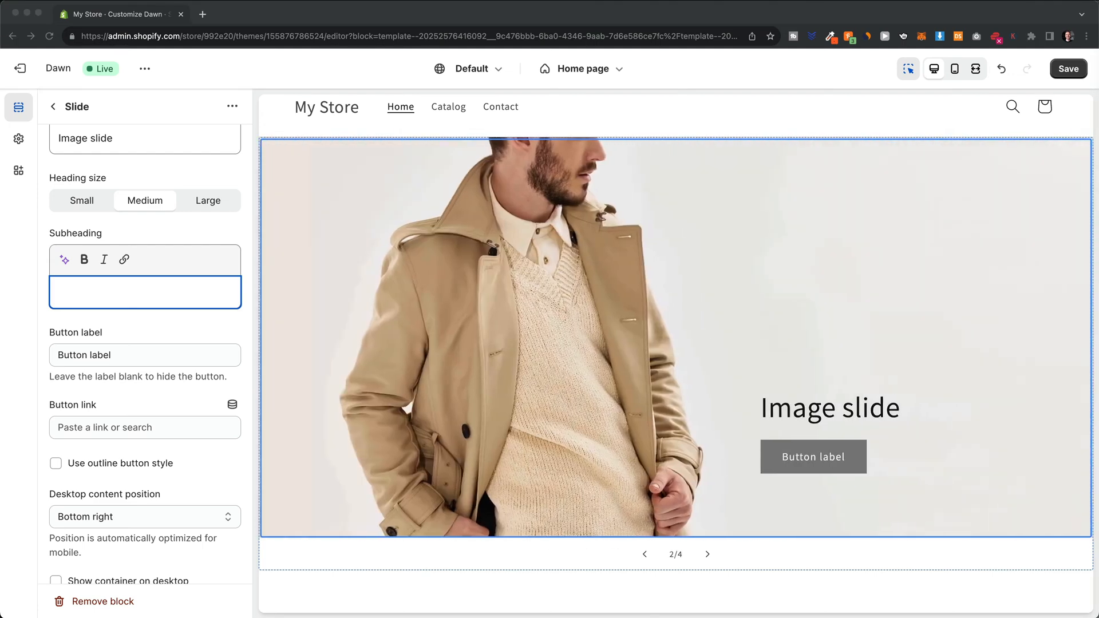
Step: Replace the second slide's heading with "Where style meets personality." and set the heading size to Small
scroll(107, 235, up, 2)
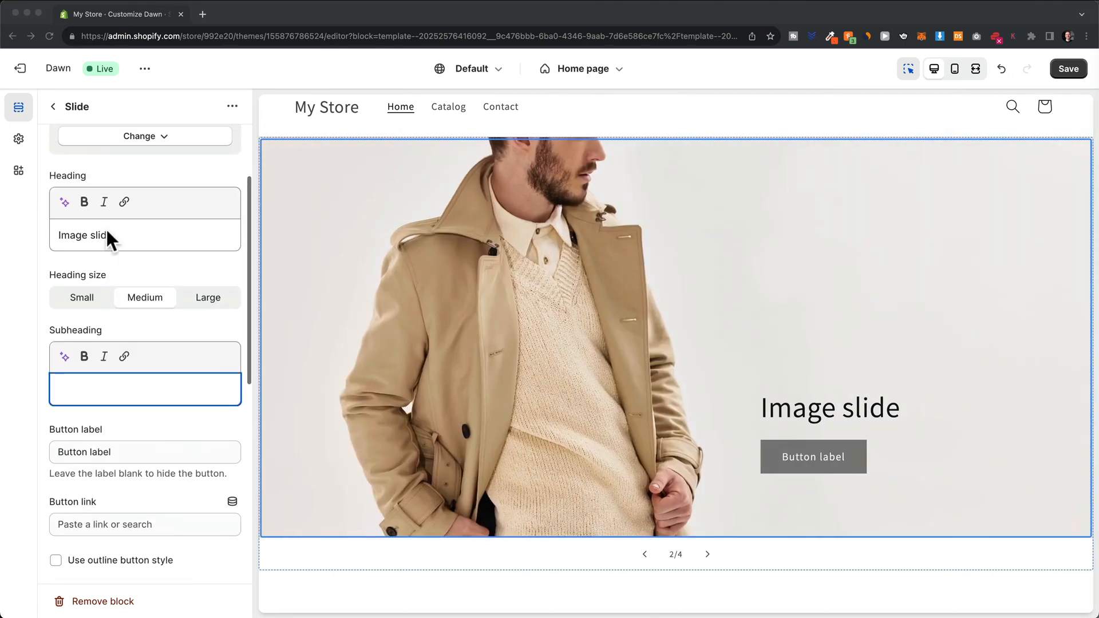
drag(112, 236, 62, 235)
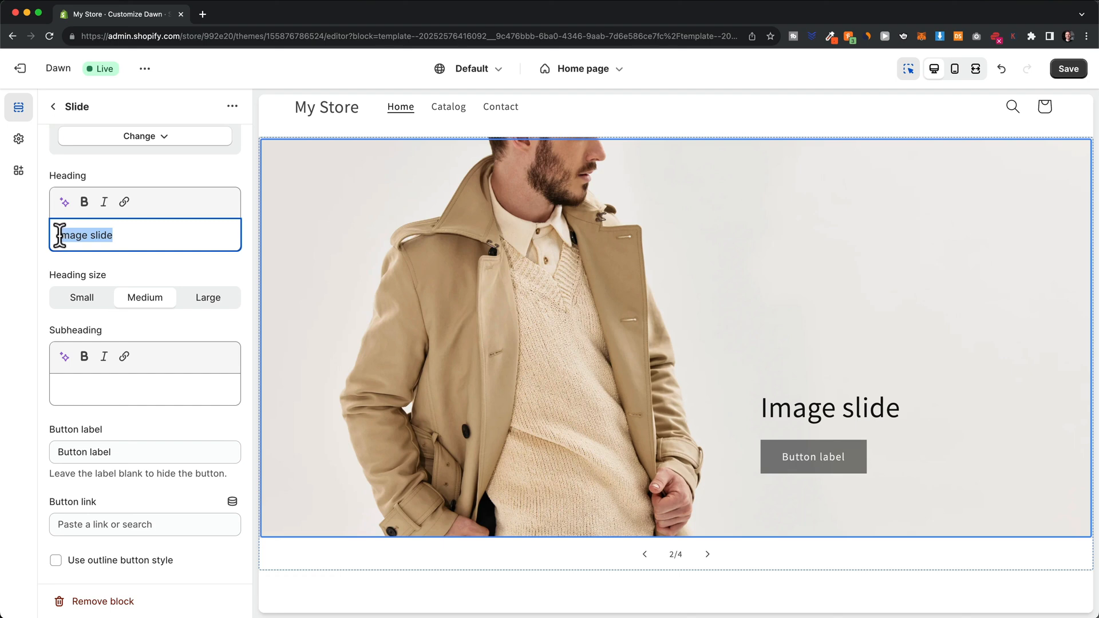
text(Where style meets personality.)
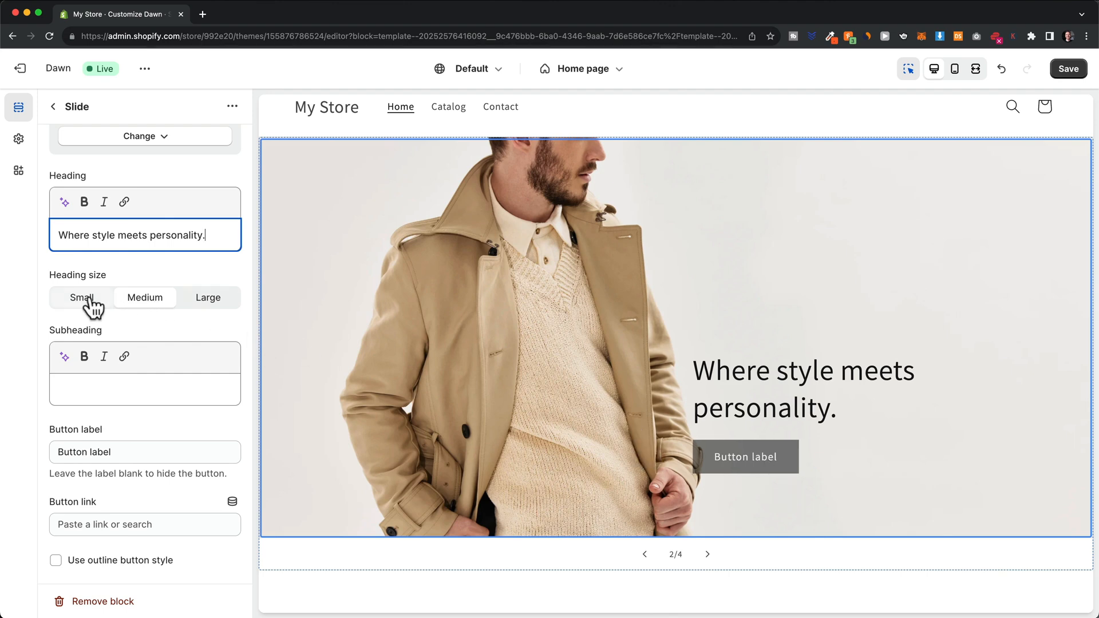
click(101, 309)
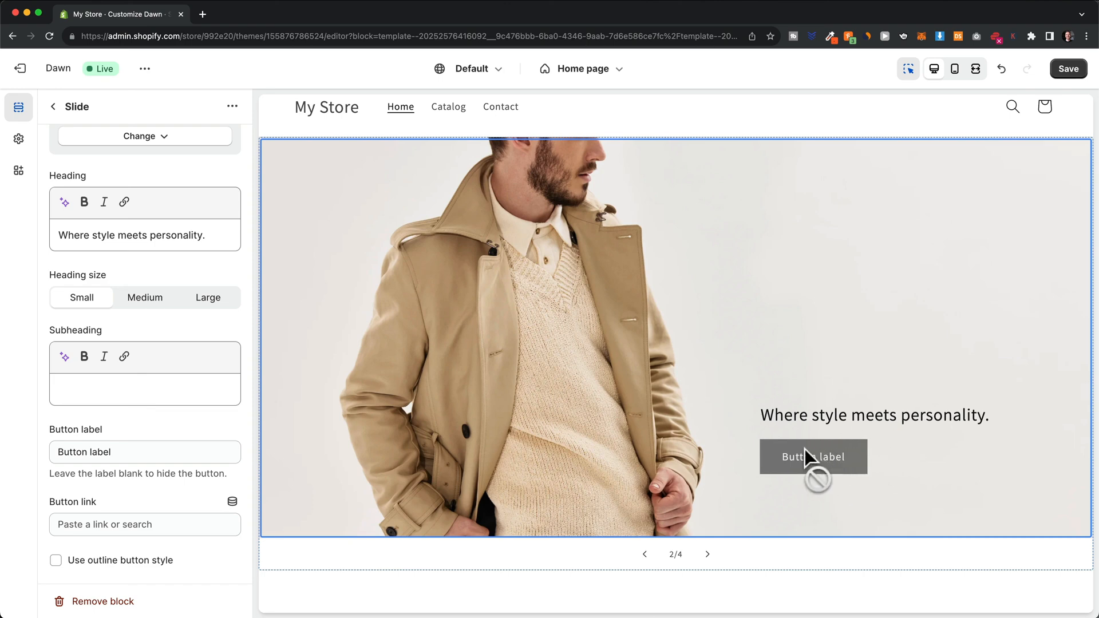
Step: Link the second slide's button to All products
scroll(194, 395, down, 2)
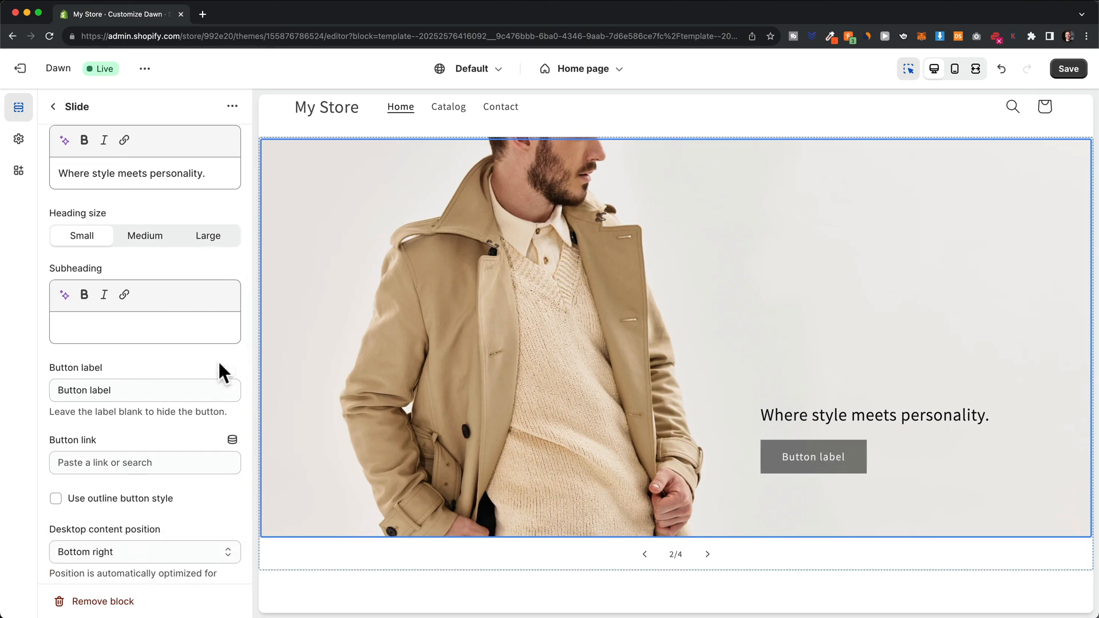
click(101, 461)
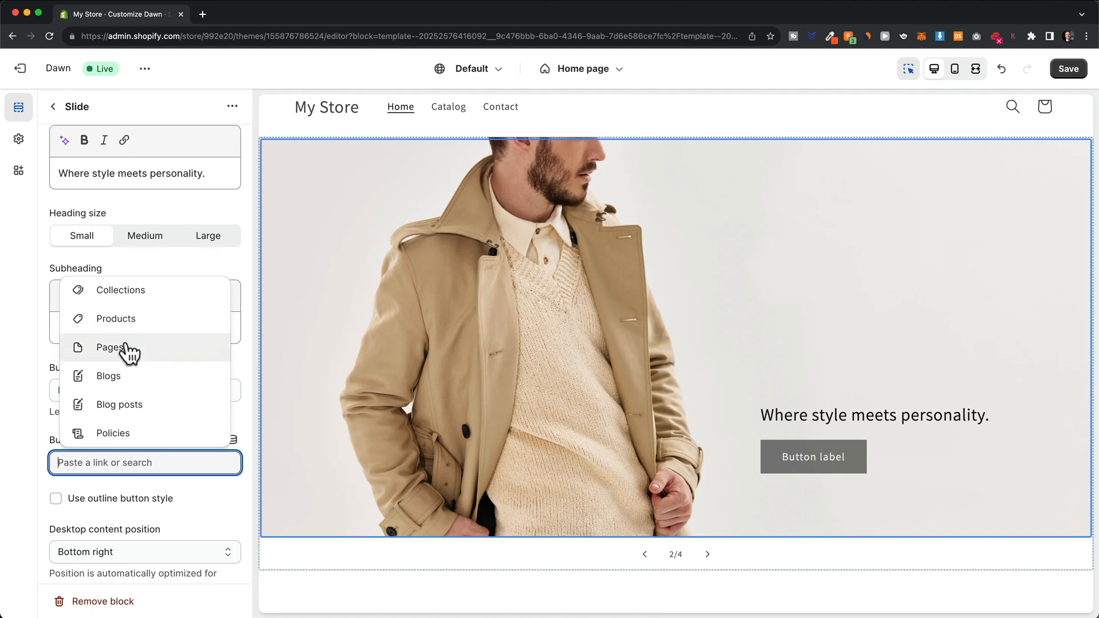
click(142, 319)
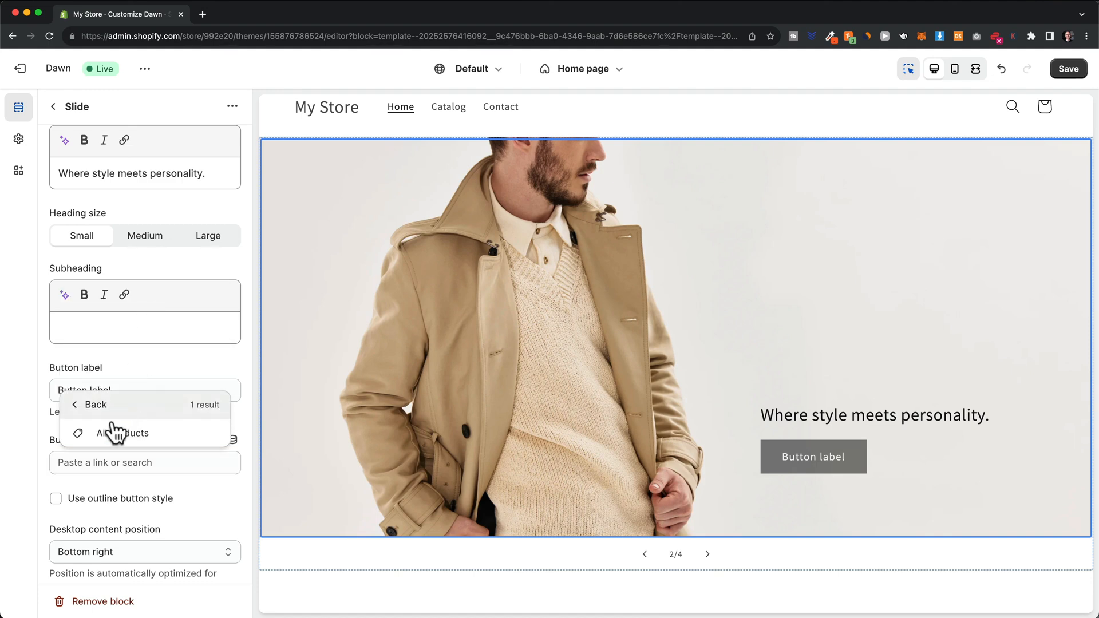
click(114, 432)
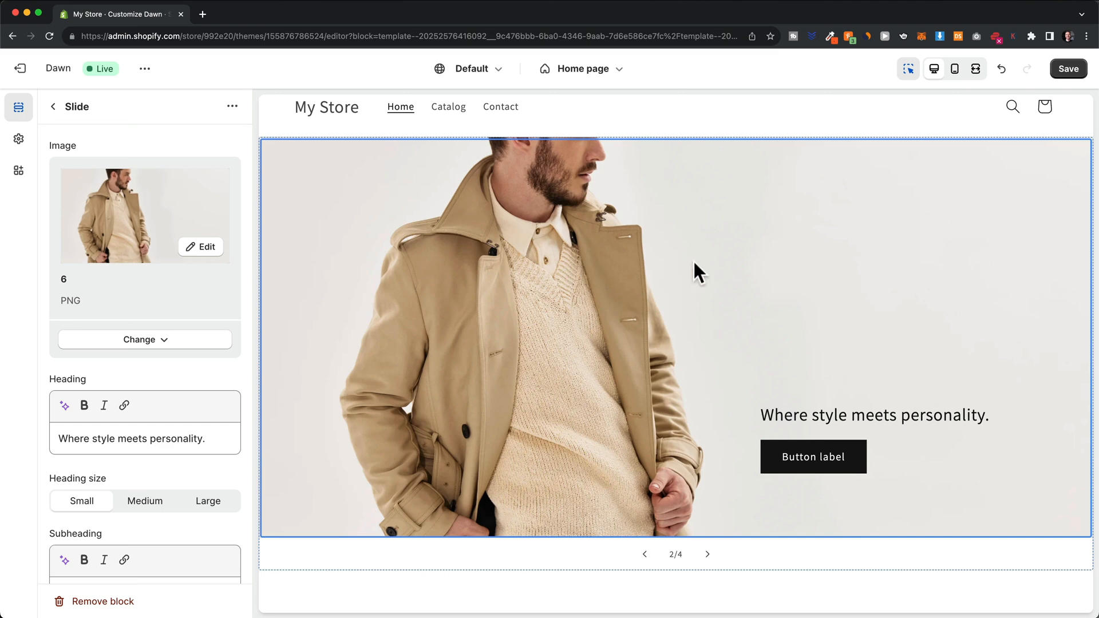
Step: Replace the second slide's placeholder button label with "Shop now"
scroll(201, 399, down, 2)
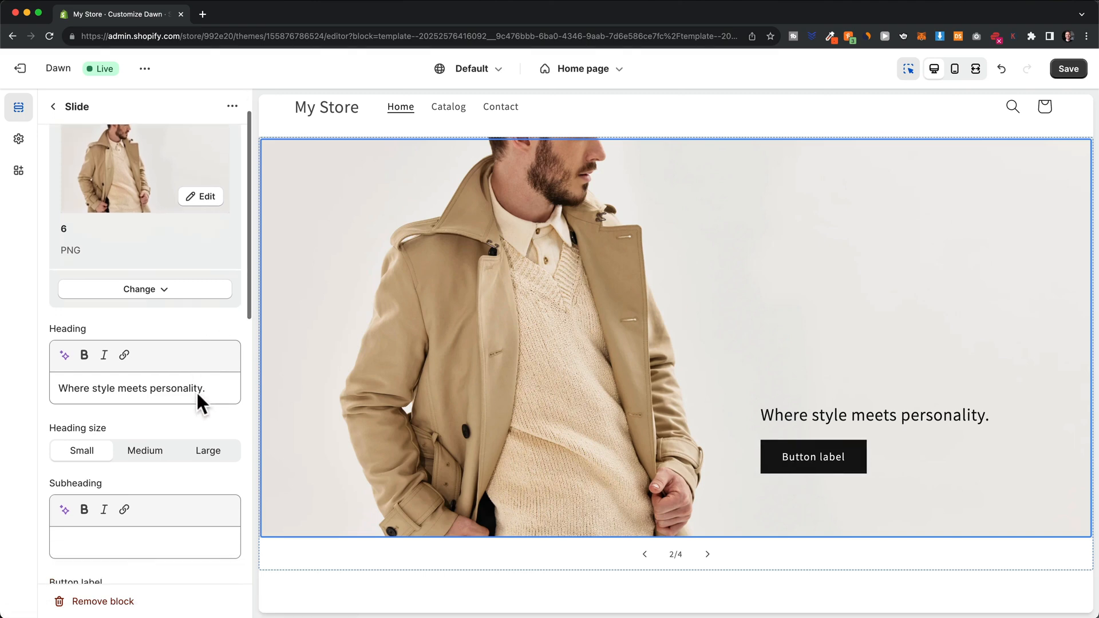
scroll(201, 400, down, 5)
drag(111, 271, 52, 270)
text(S)
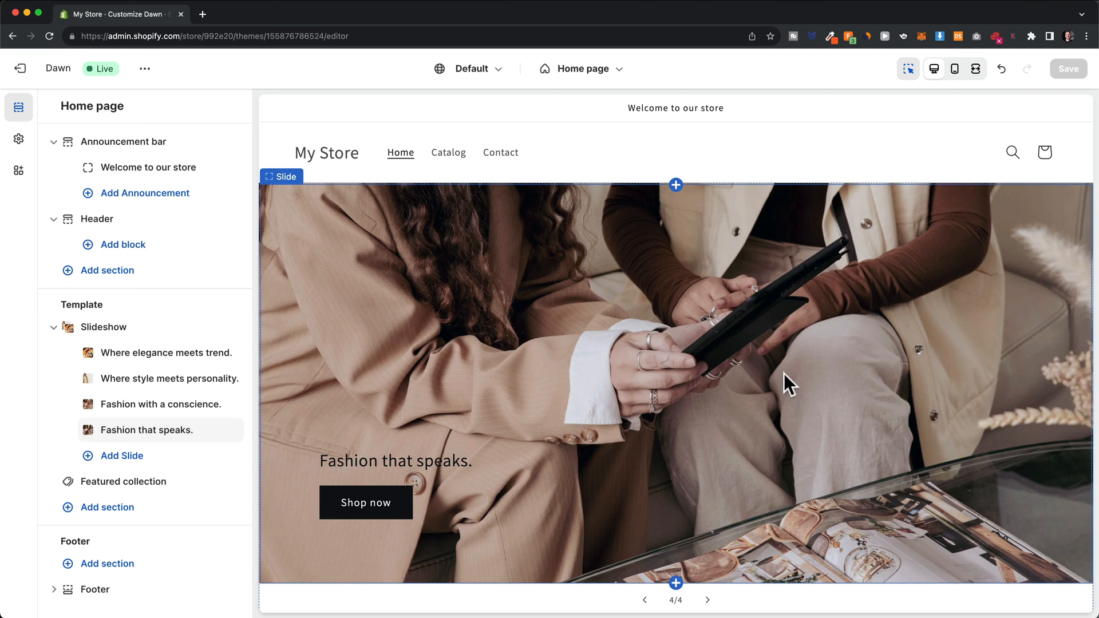
Step: Review the slideshow in the home page's desktop preview and in the mobile preview
scroll(776, 352, down, 1)
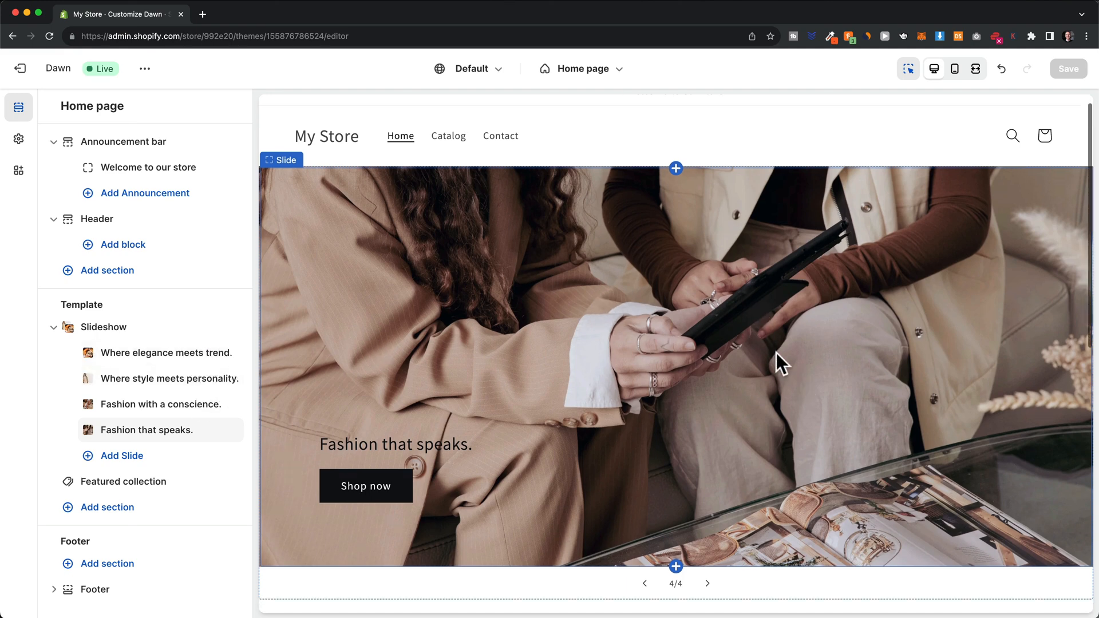
scroll(744, 297, down, 2)
scroll(721, 252, up, 1)
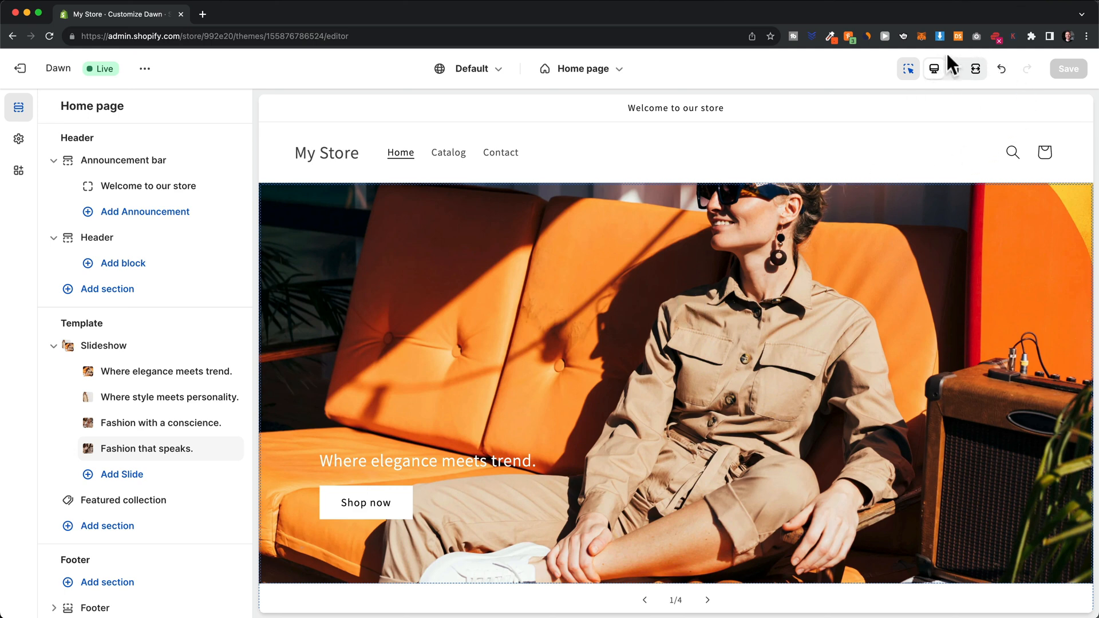
click(955, 70)
scroll(664, 290, down, 6)
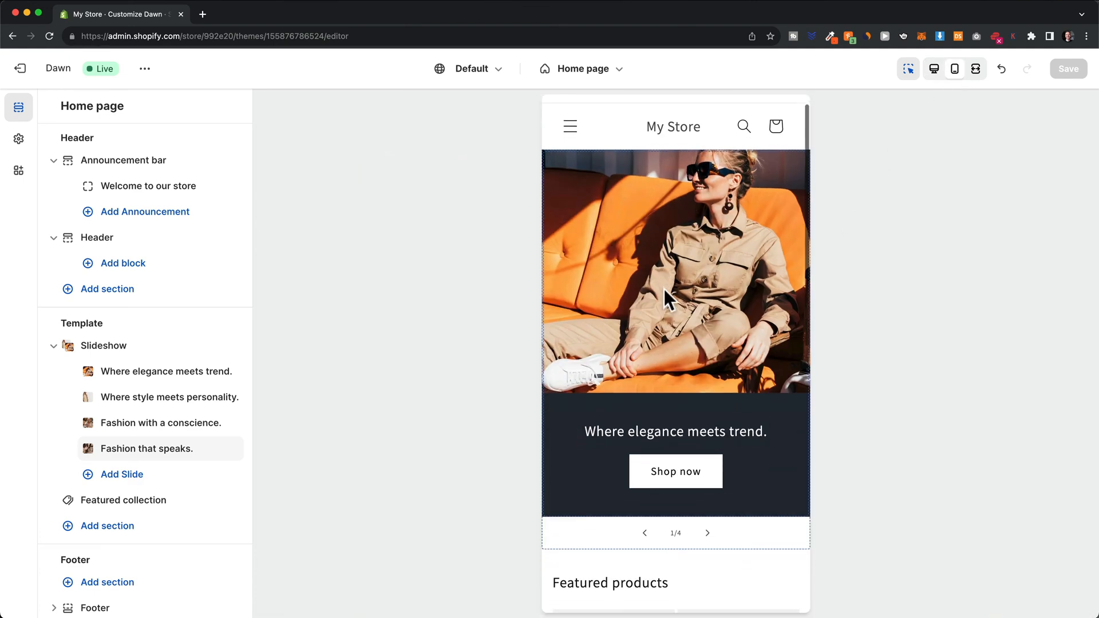
scroll(721, 235, up, 5)
scroll(722, 235, up, 1)
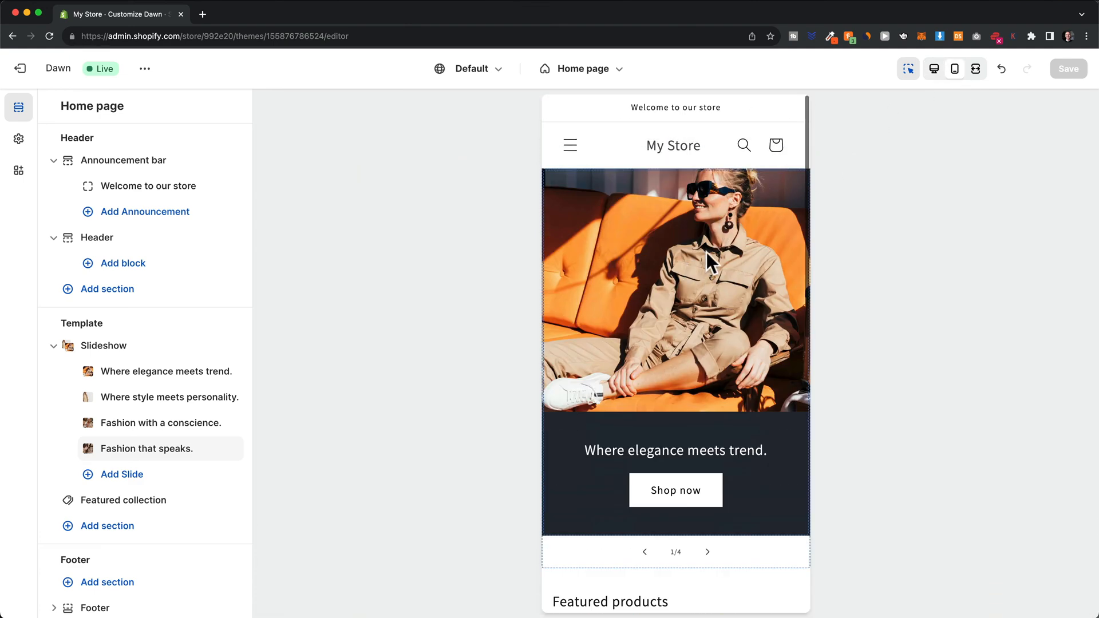
Step: Review the home page in the full-width preview
click(975, 70)
scroll(669, 281, down, 4)
scroll(674, 308, up, 4)
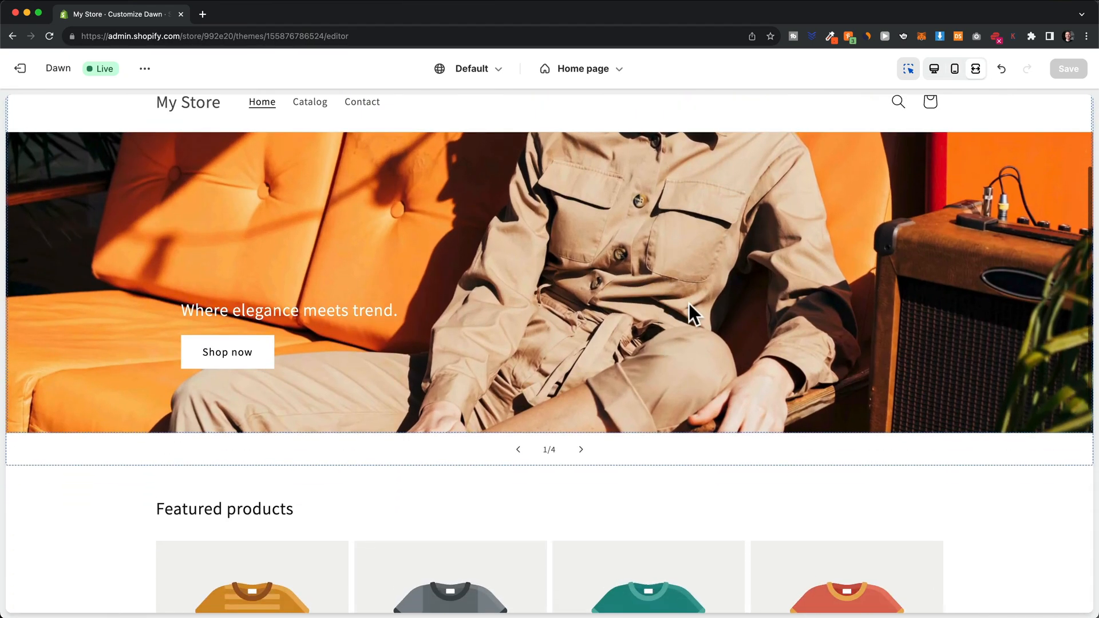
Step: Return to the desktop preview and examine the Featured products section below the slideshow
click(934, 69)
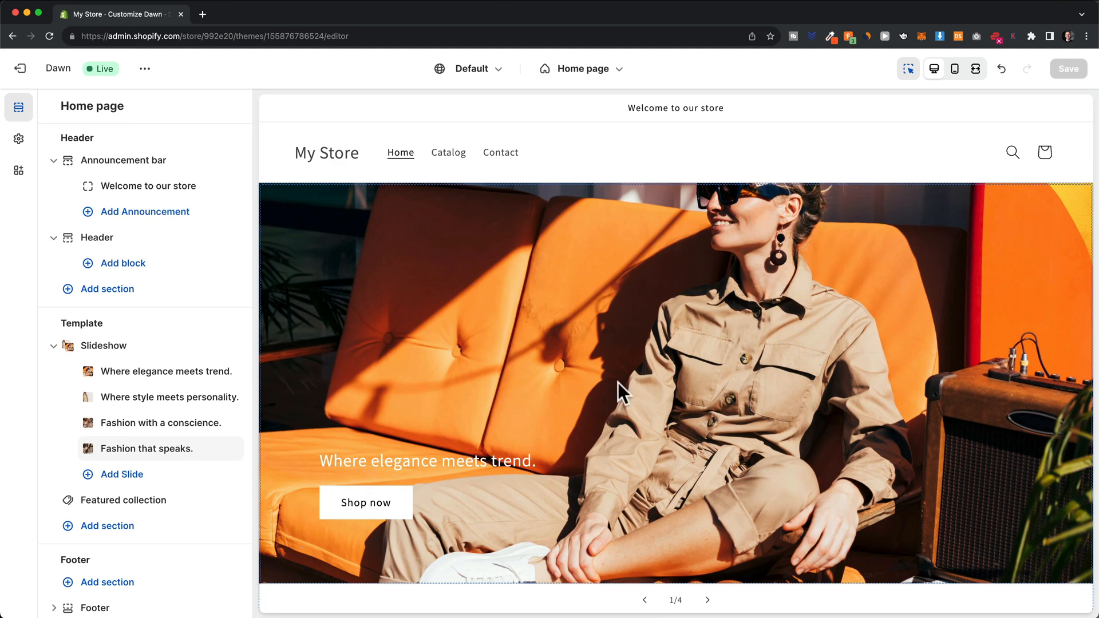
scroll(691, 368, down, 4)
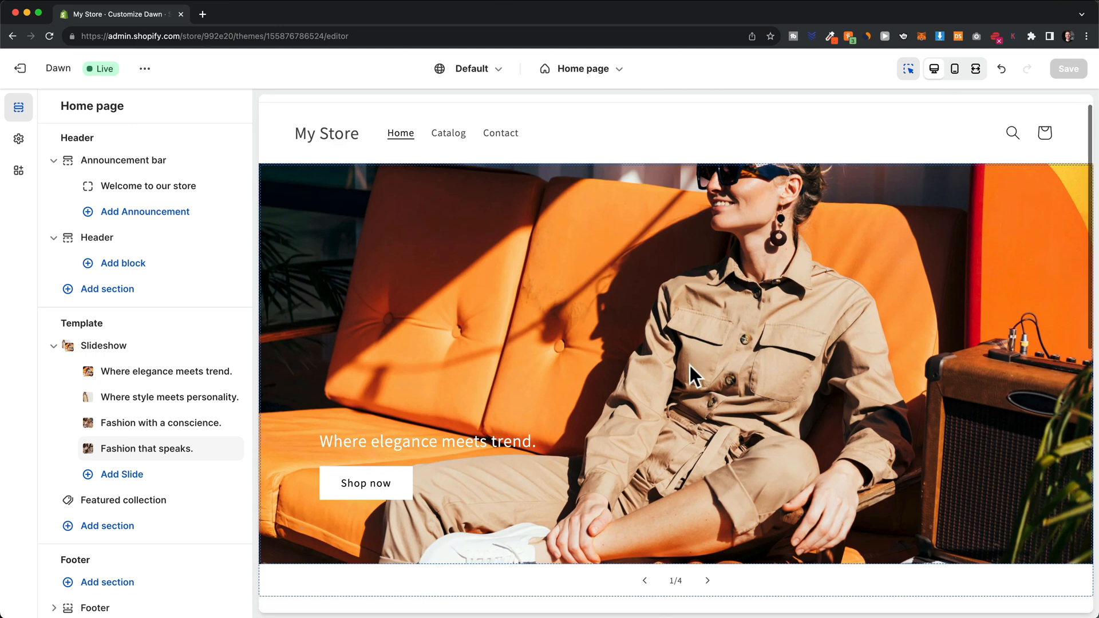
scroll(694, 362, down, 4)
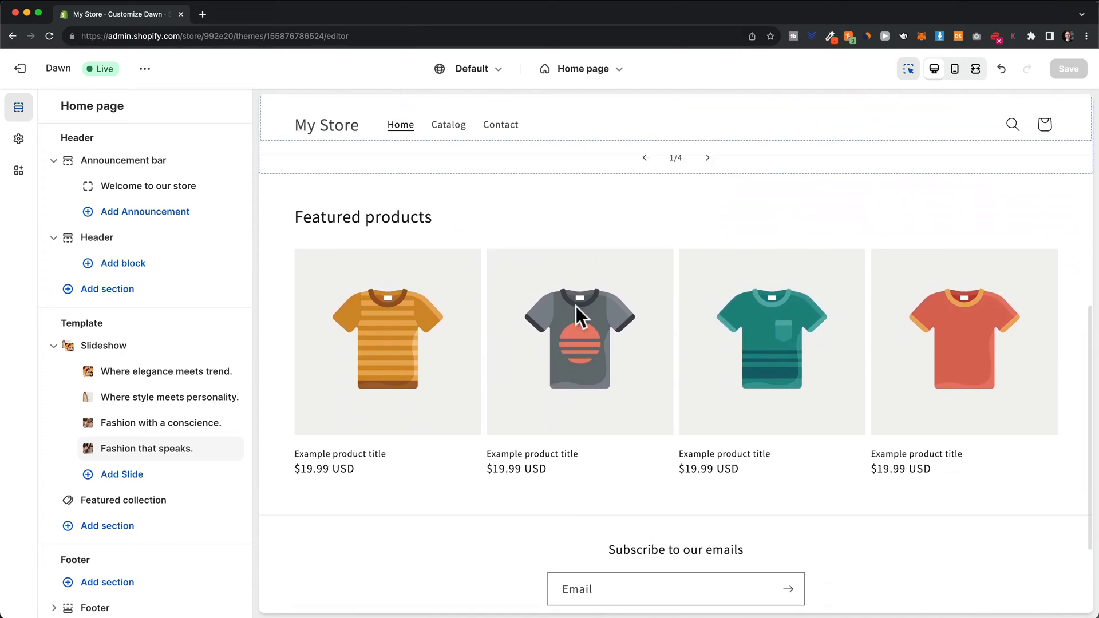
Step: Look through the sections that can be added to the home page template, and open the Featured collection section's settings
scroll(772, 312, up, 1)
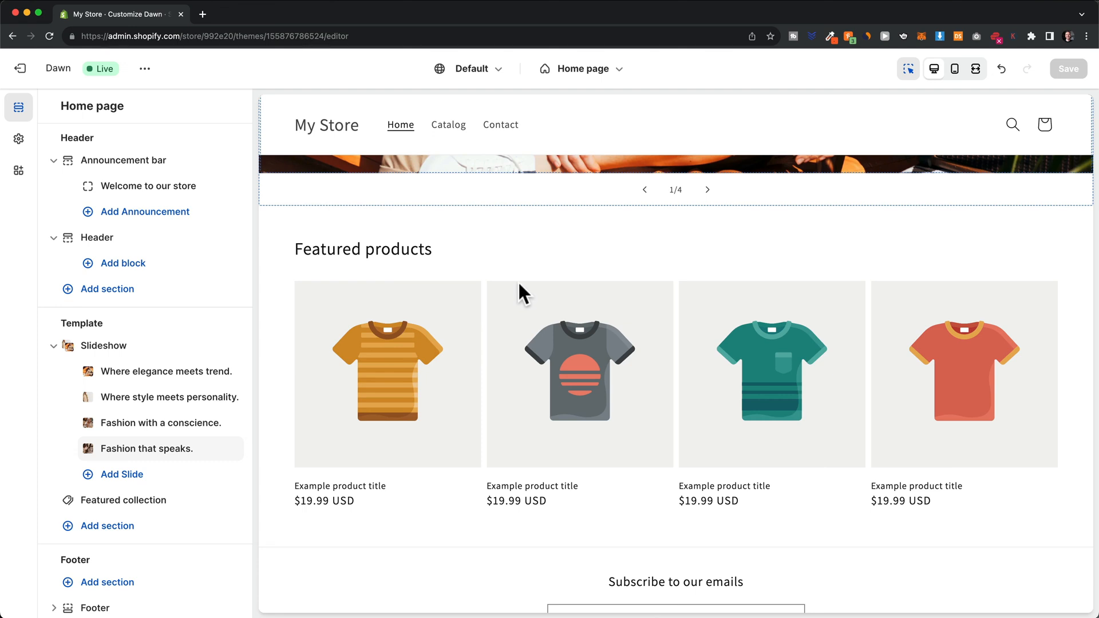
scroll(579, 293, up, 1)
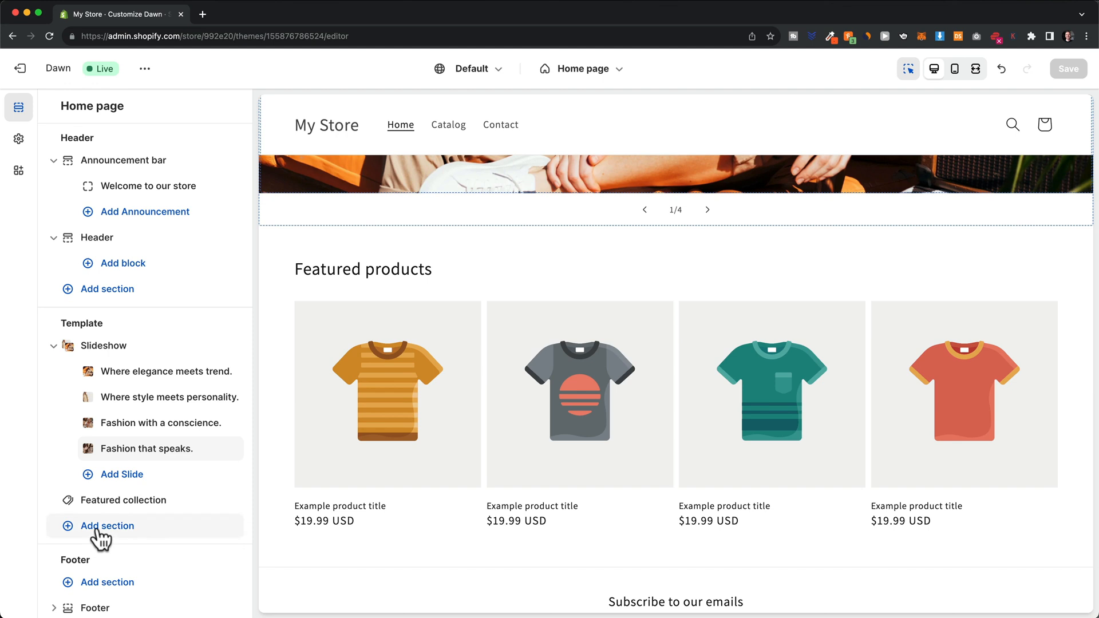
click(68, 532)
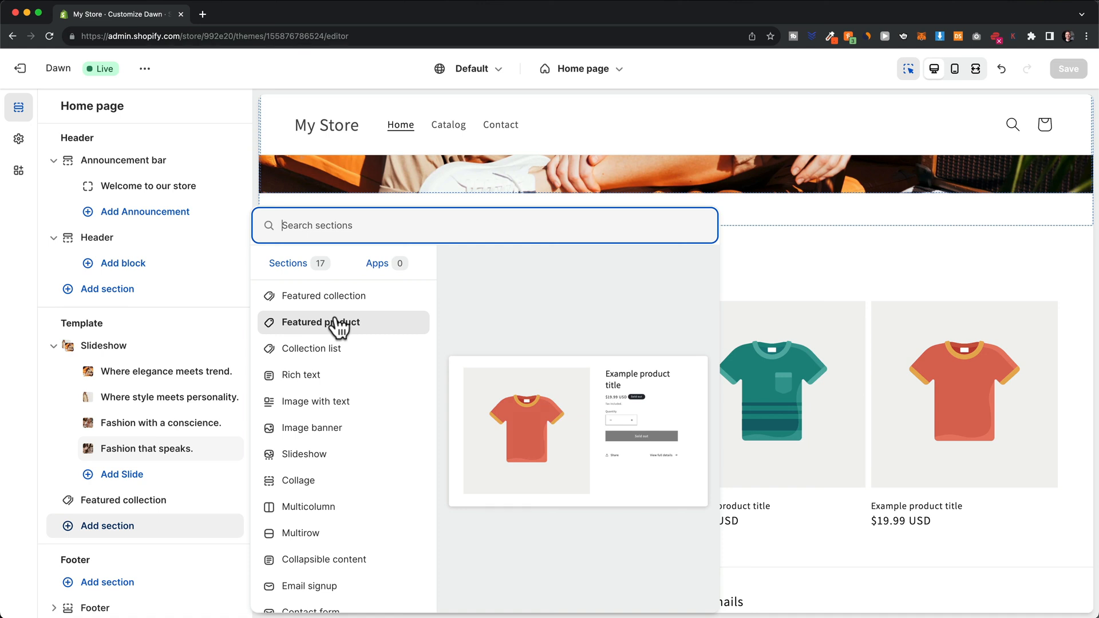
click(807, 280)
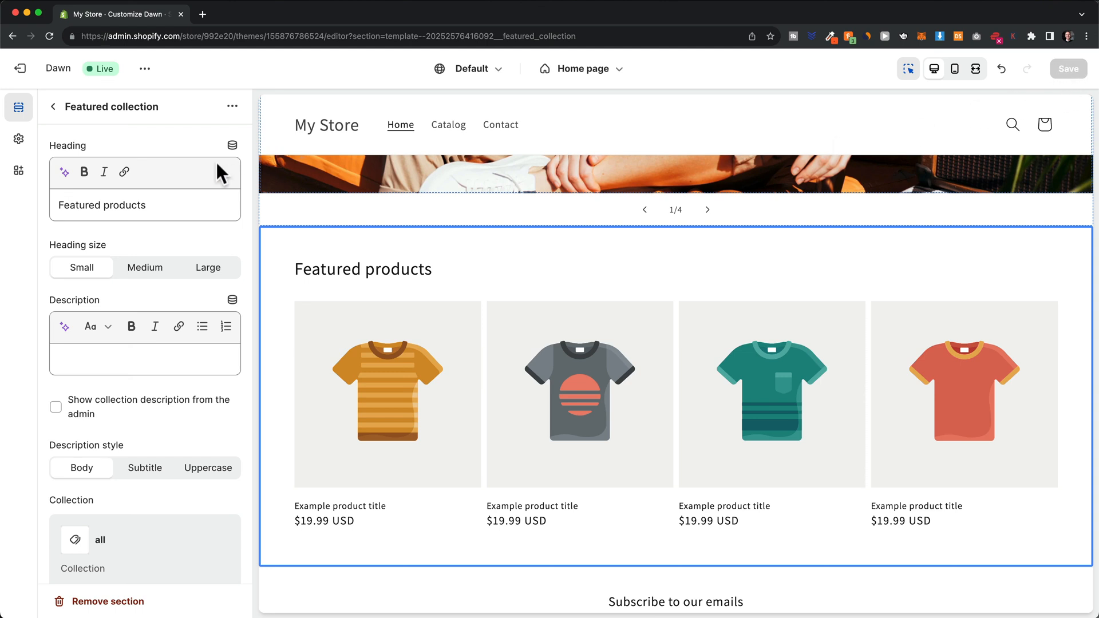
Step: Open the store admin's Themes page in a new browser tab, place it before the theme editor tab, and switch to it
right_click(28, 72)
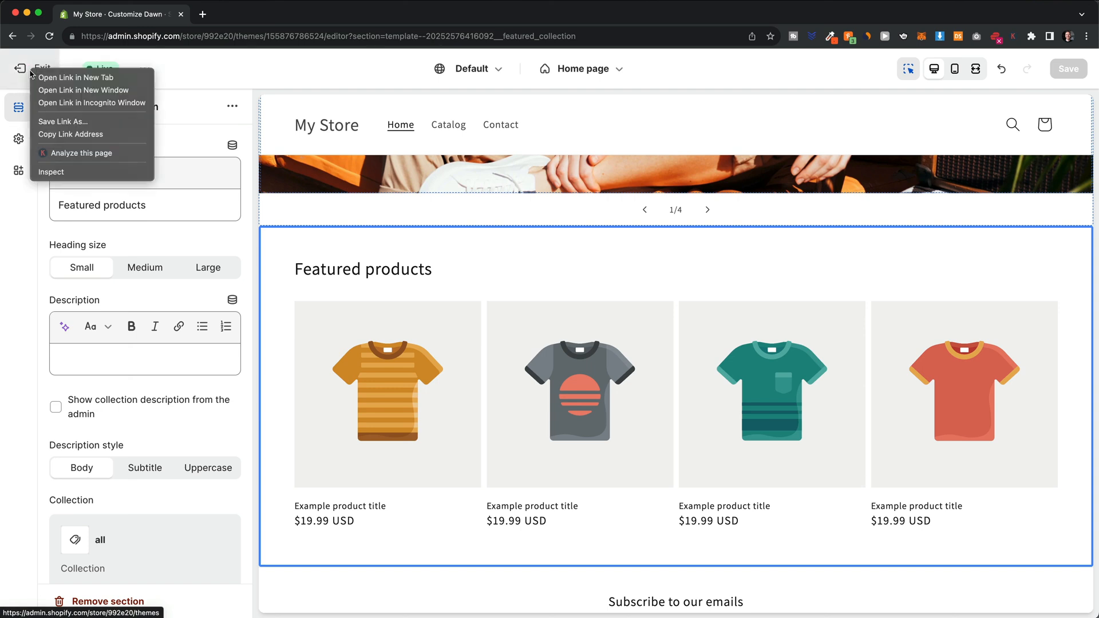
click(70, 81)
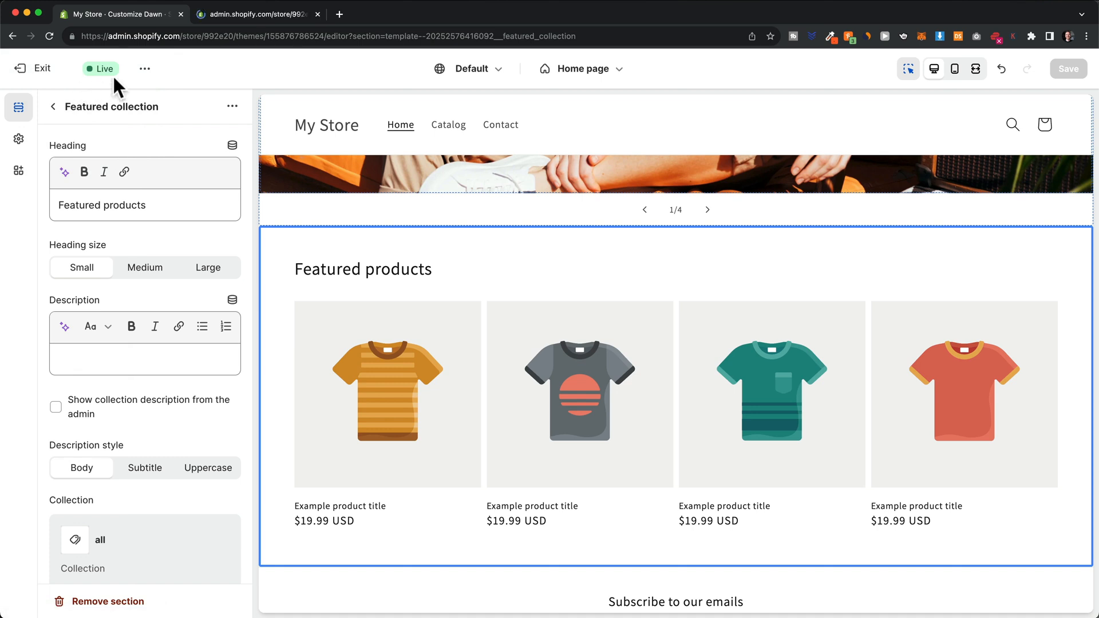
click(262, 15)
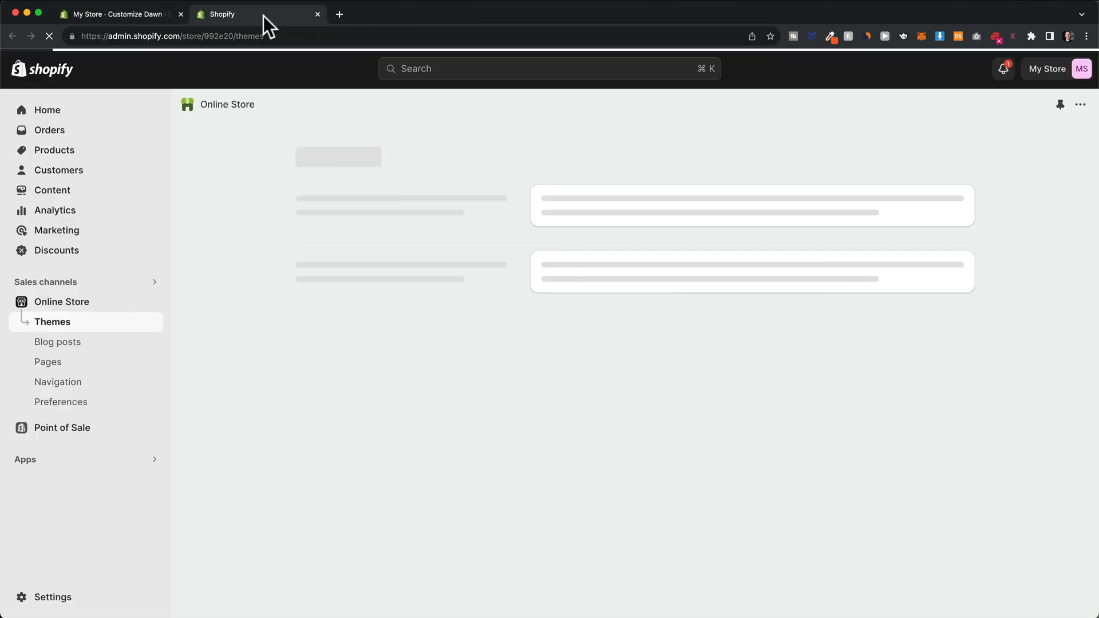
drag(254, 26, 121, 15)
click(229, 16)
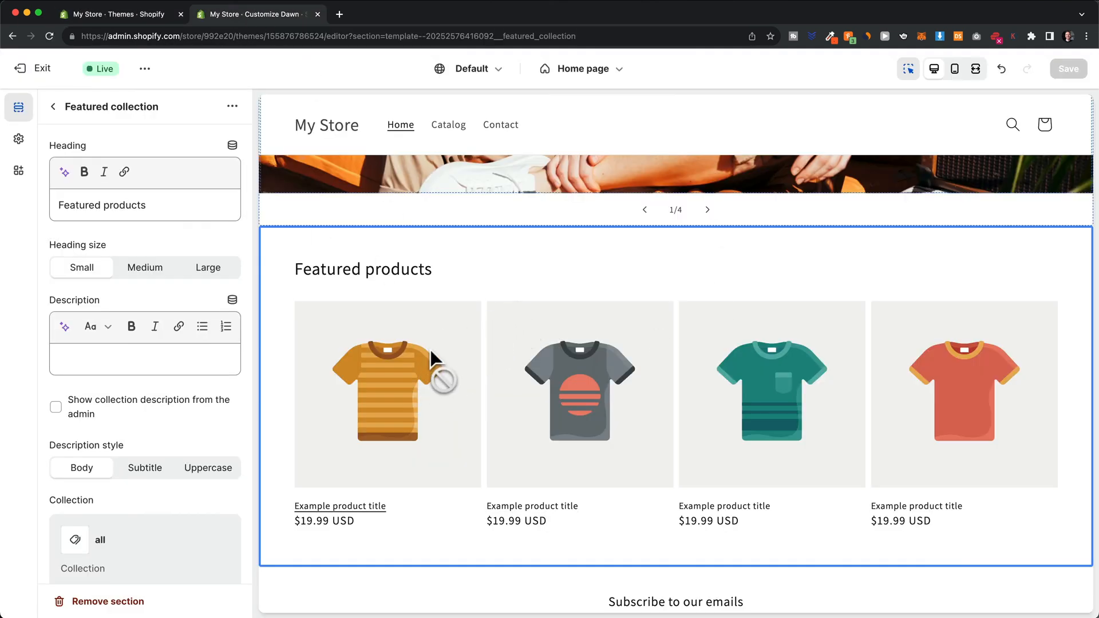
click(149, 15)
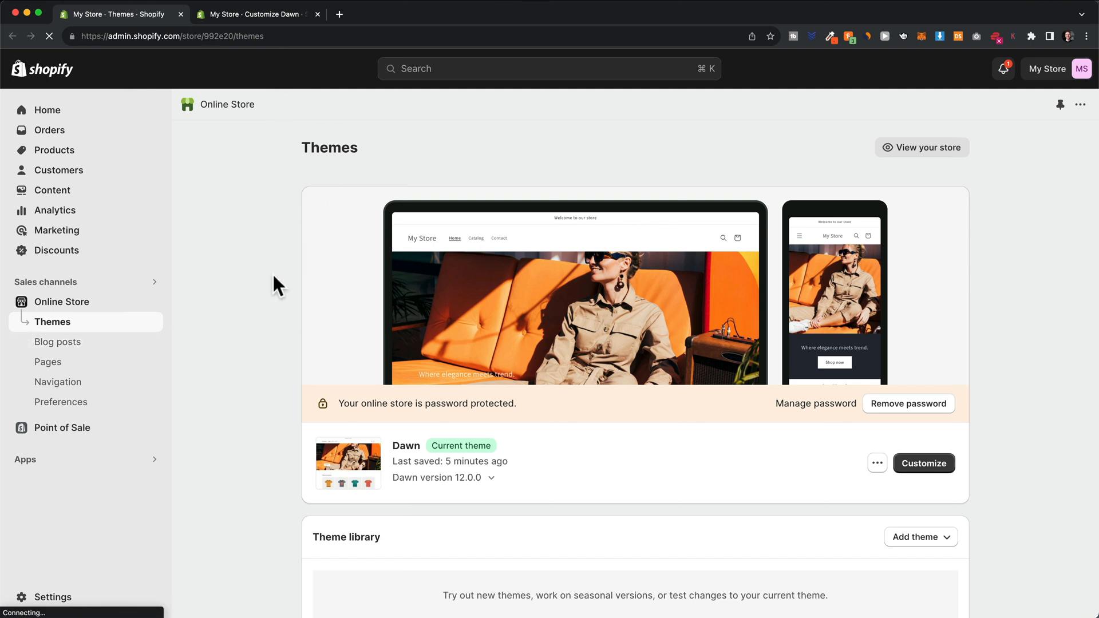
Step: Start a new product in the store's product list and title it "Hoodie"
click(96, 155)
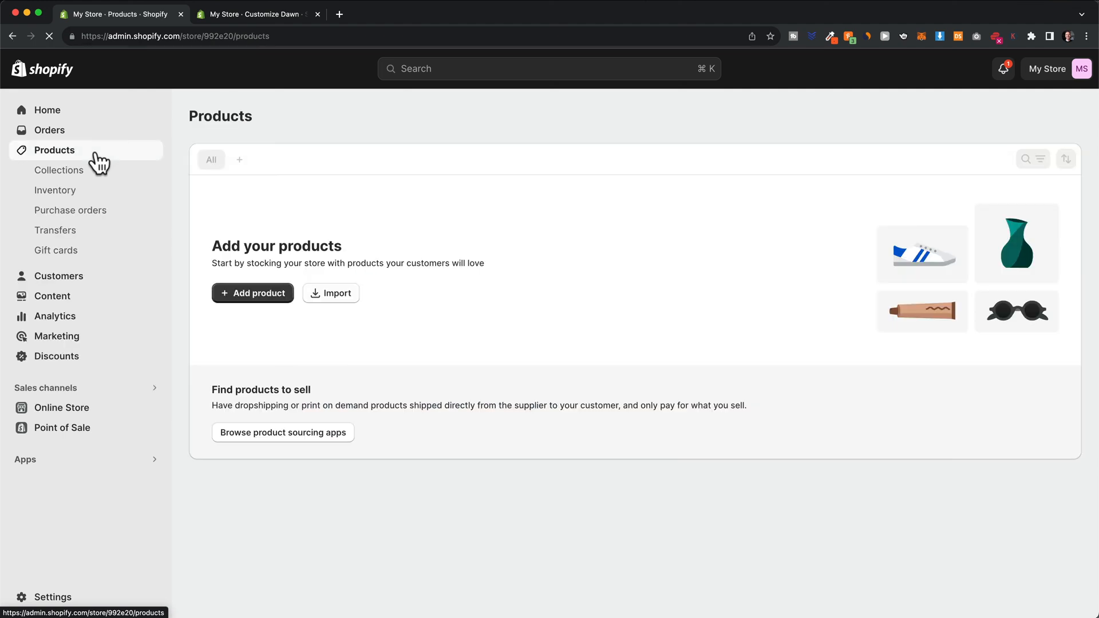
click(251, 295)
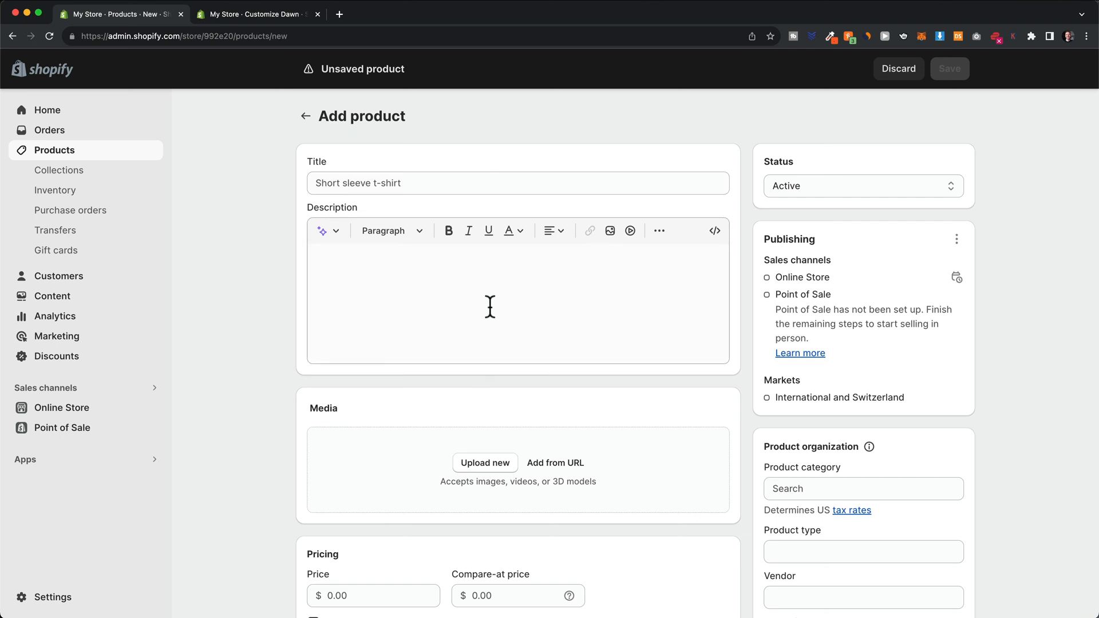
click(391, 184)
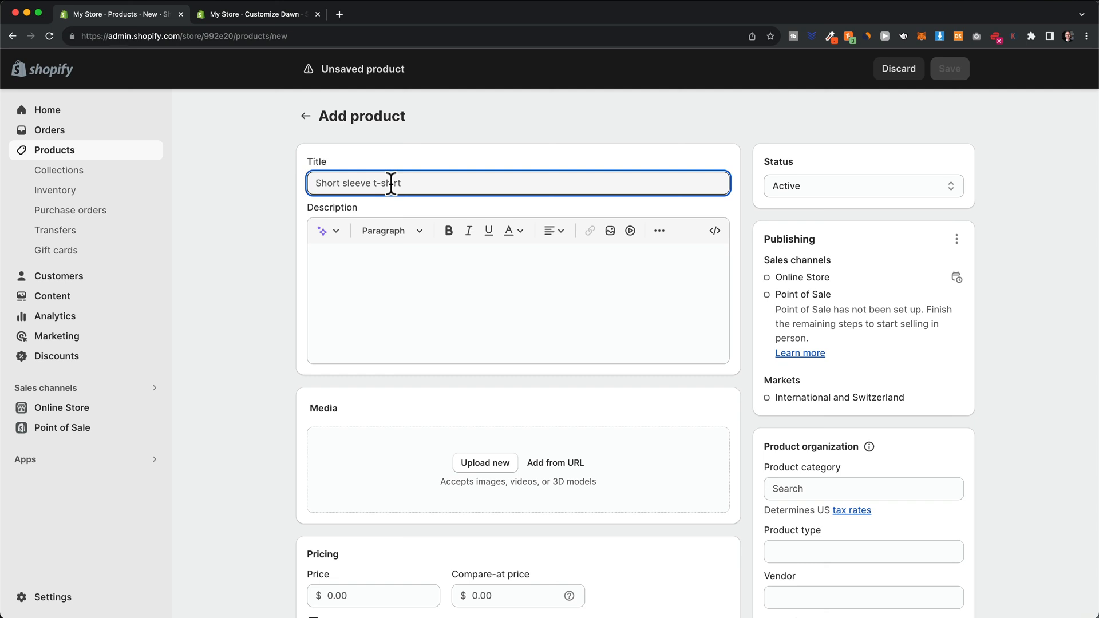
text(Hoodie)
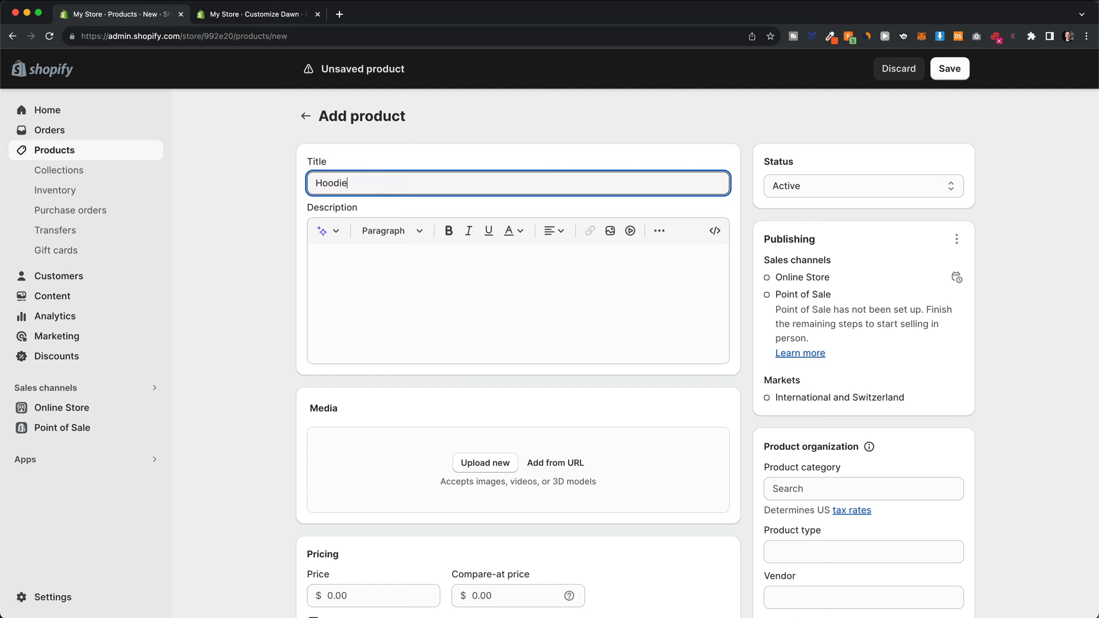
double_click(316, 182)
Step: Look at the automatic product description generator's options and close it without generating any text
click(369, 276)
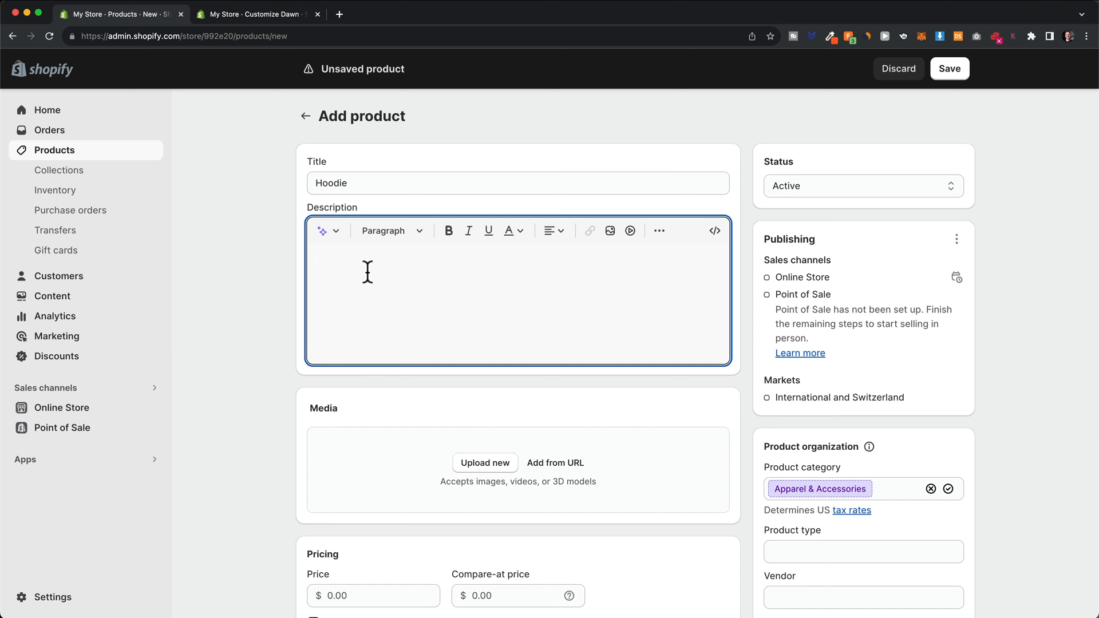
click(323, 231)
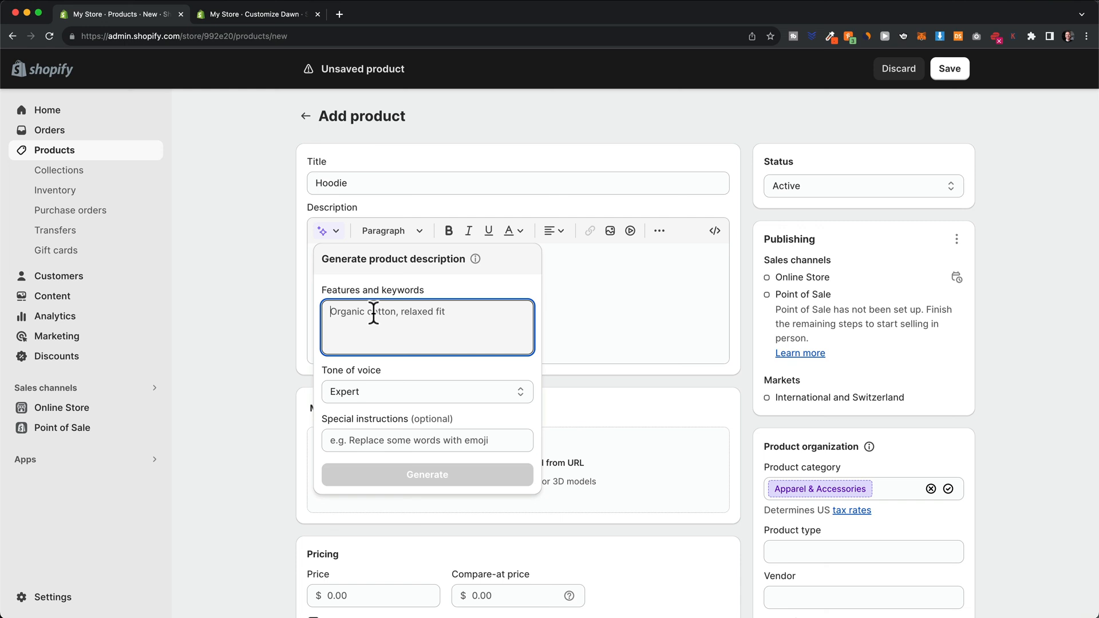
click(614, 297)
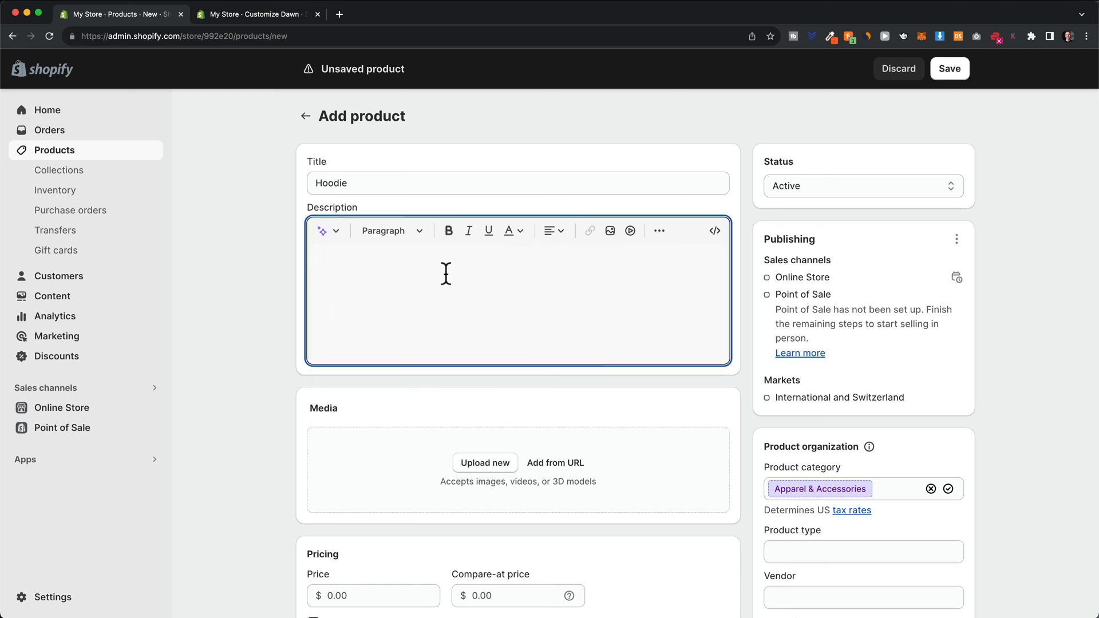
Step: Add the hoodie images to the product's media
scroll(480, 290, down, 3)
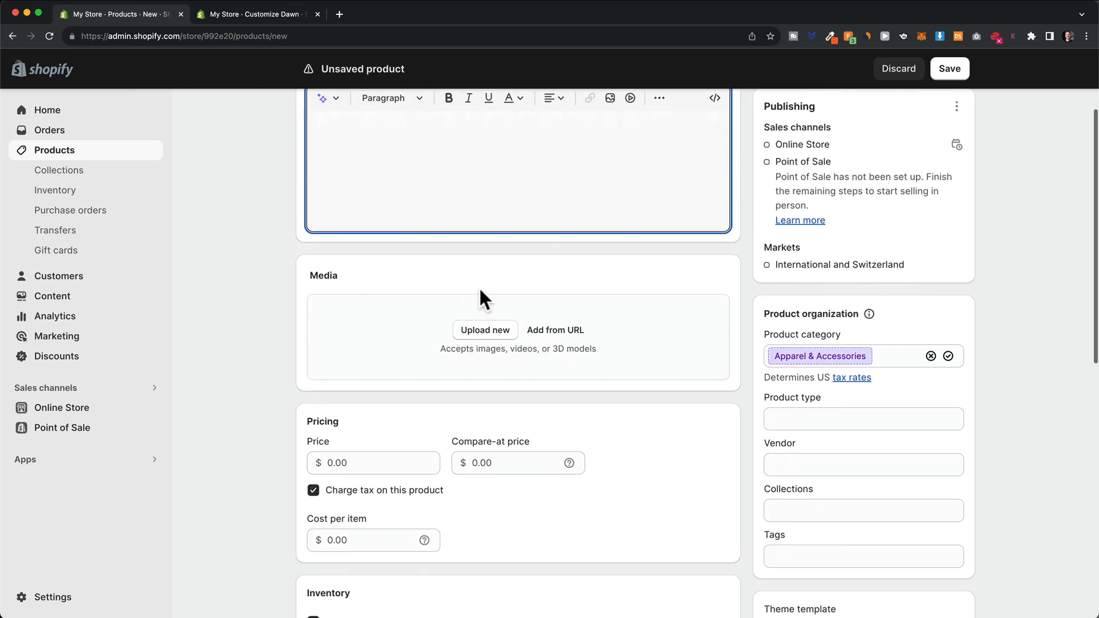
click(479, 342)
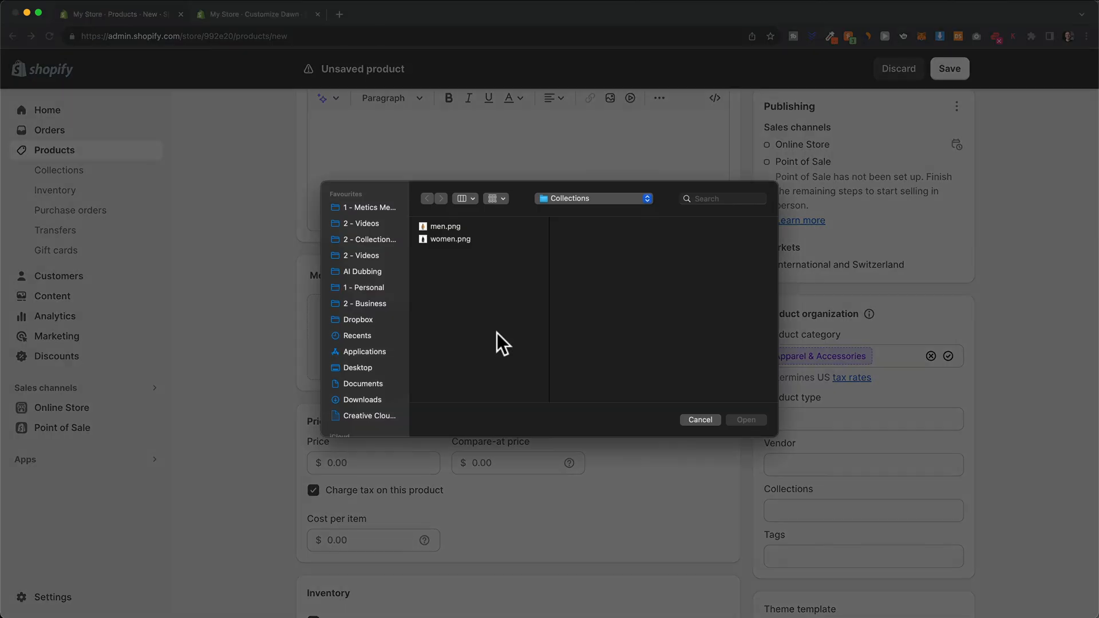
click(698, 419)
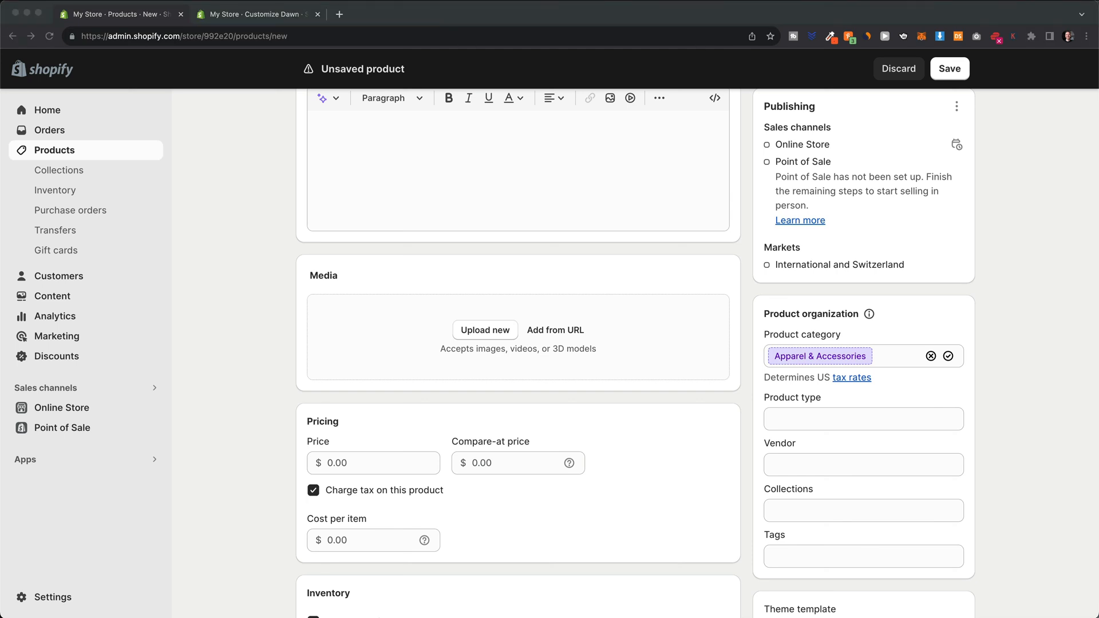
drag(561, 547, 630, 418)
scroll(573, 401, down, 1)
mouse_move(572, 388)
mouse_down()
mouse_move(390, 297)
mouse_move(618, 382)
mouse_move(590, 377)
mouse_up()
Step: Set the hoodie's price to $99.00 and its compare-at price to $120.00
scroll(581, 364, down, 5)
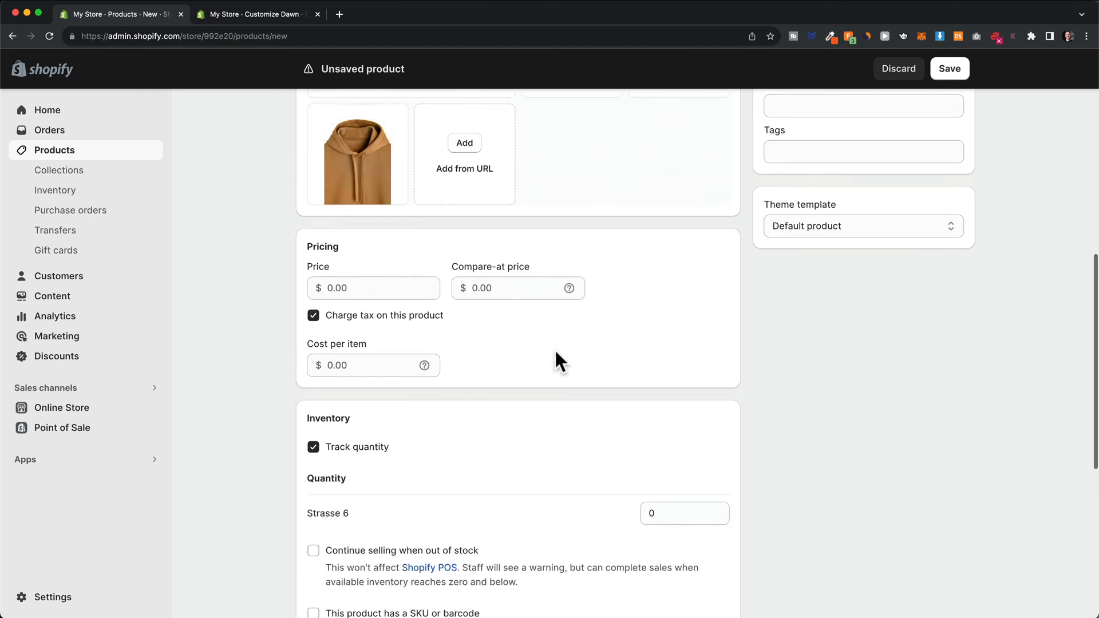
click(351, 289)
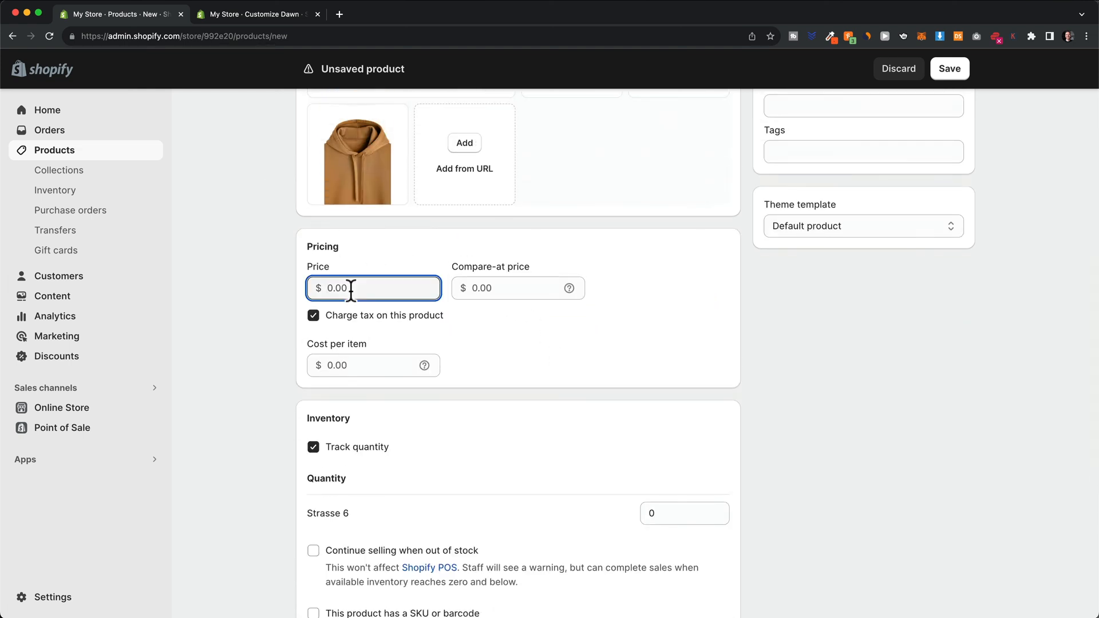
text(99)
click(488, 321)
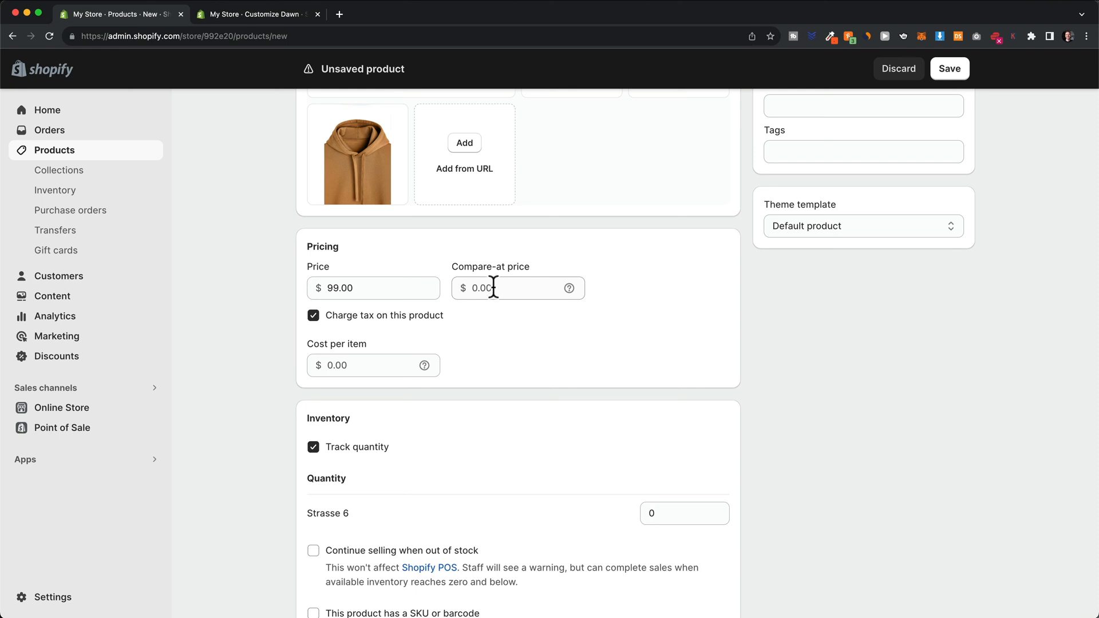
click(493, 288)
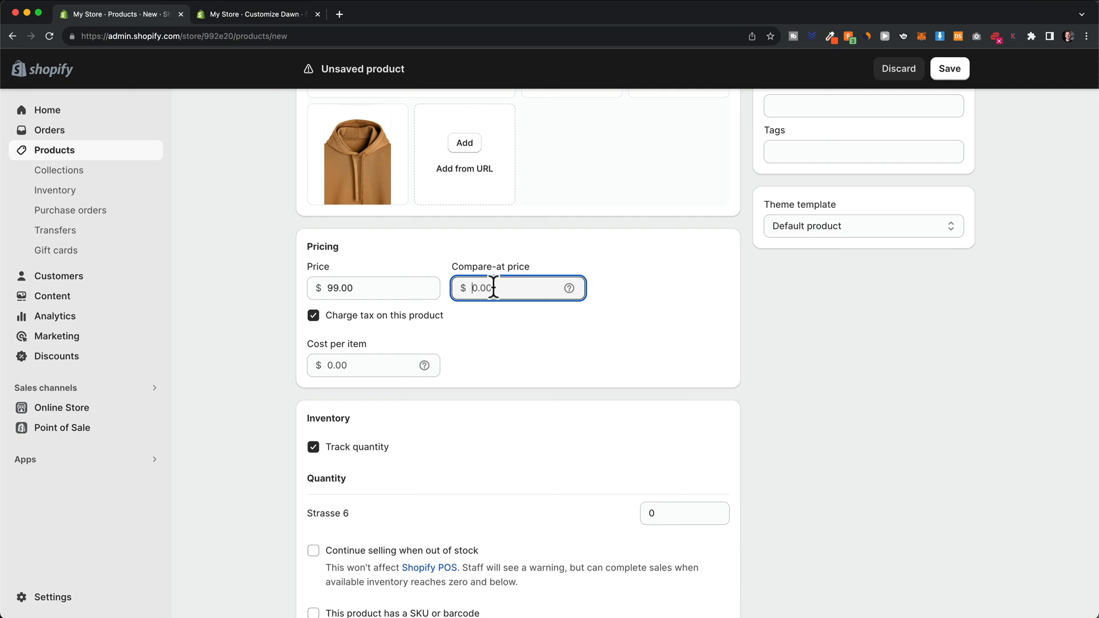
text(120)
click(530, 317)
click(366, 287)
click(861, 369)
Step: Check the hoodie's inventory, shipping and variant settings, and save the product
scroll(861, 369, up, 1)
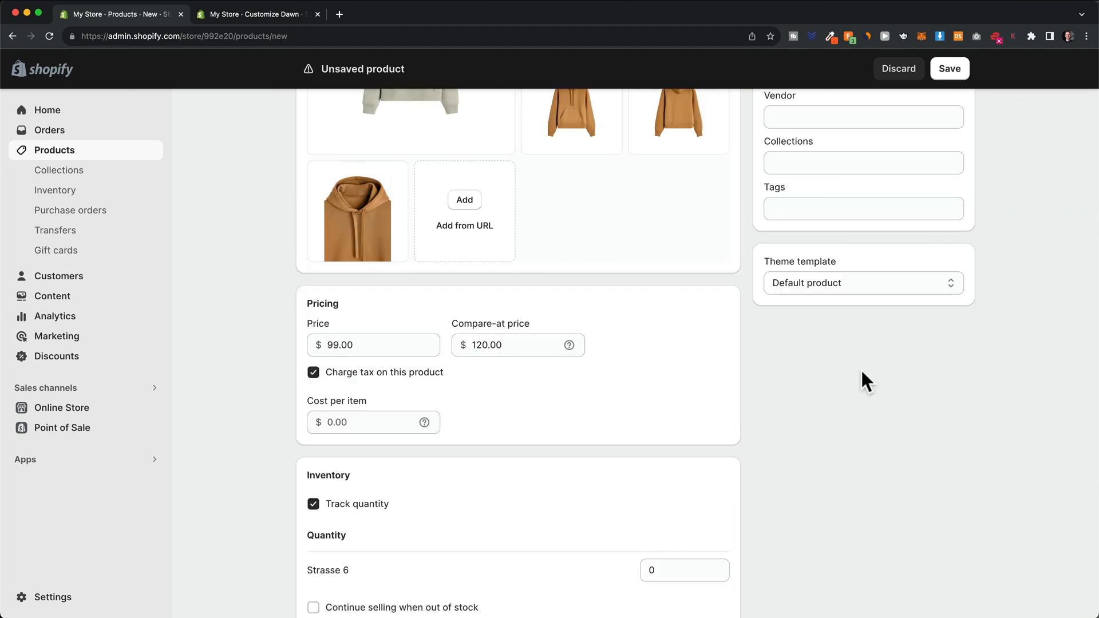
scroll(861, 369, down, 4)
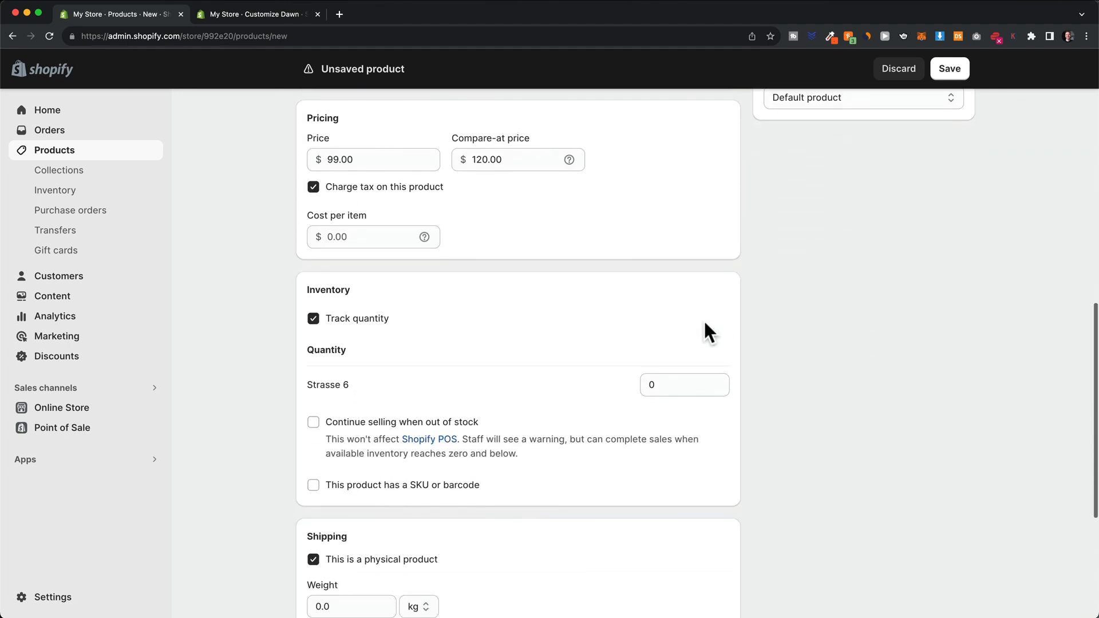
scroll(564, 383, down, 3)
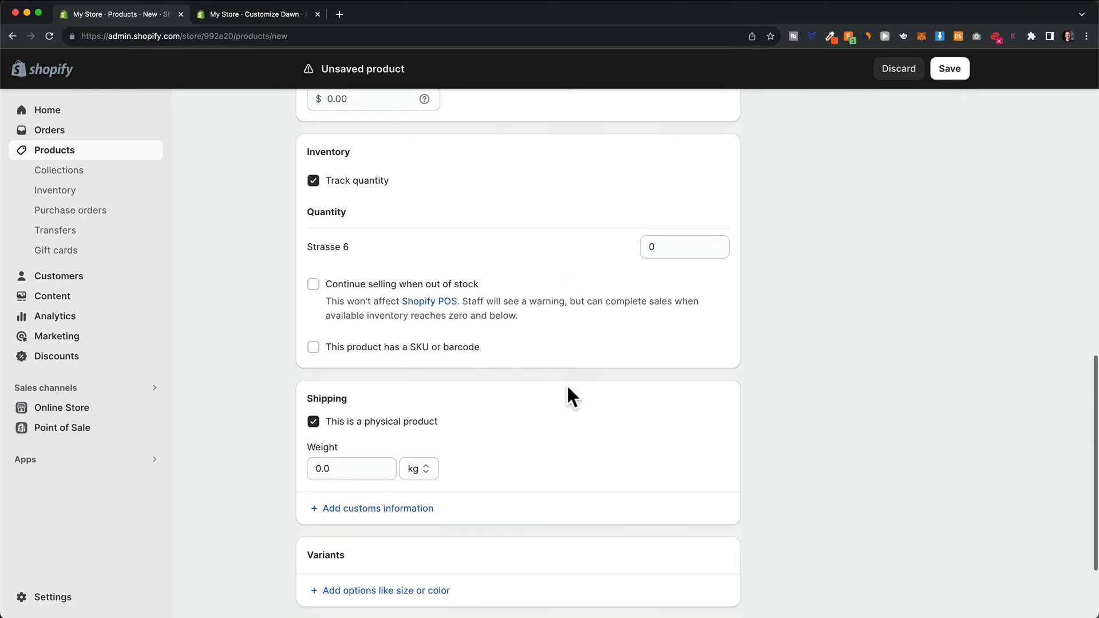
scroll(567, 387, down, 1)
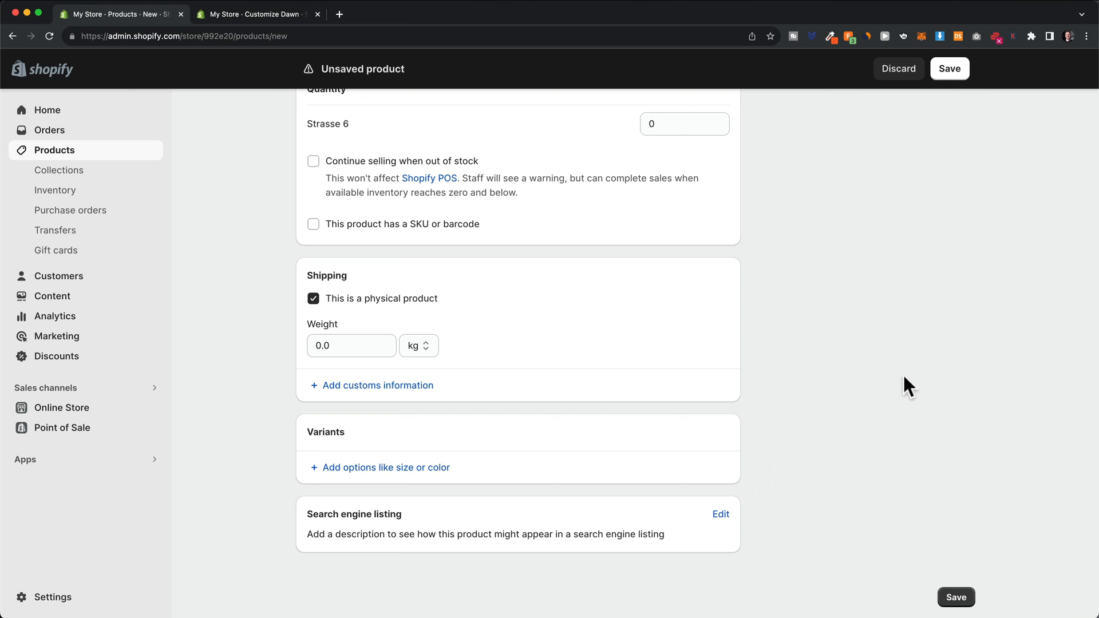
click(962, 71)
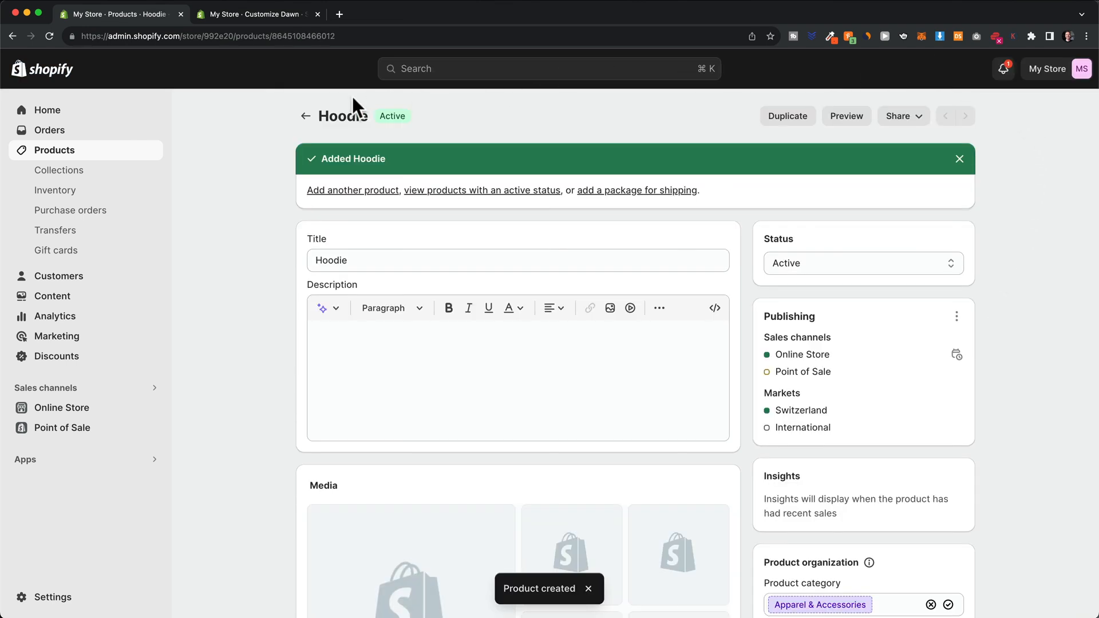
Step: Return to the product list and start adding another product
click(305, 116)
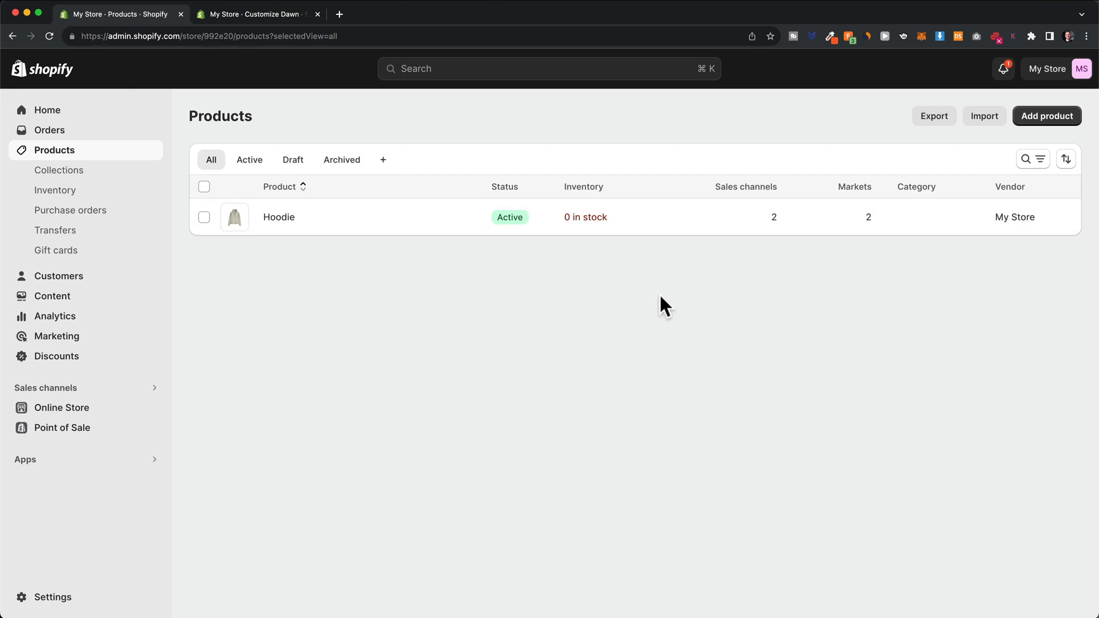
click(1048, 117)
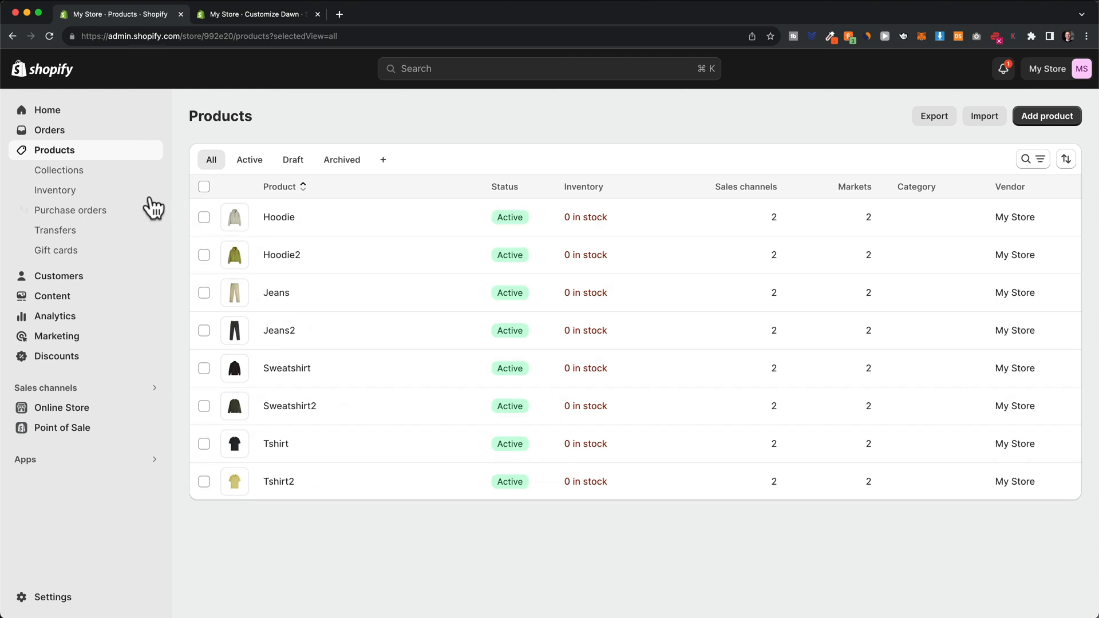
Step: Delete the default Home page collection from the store's collections
click(73, 172)
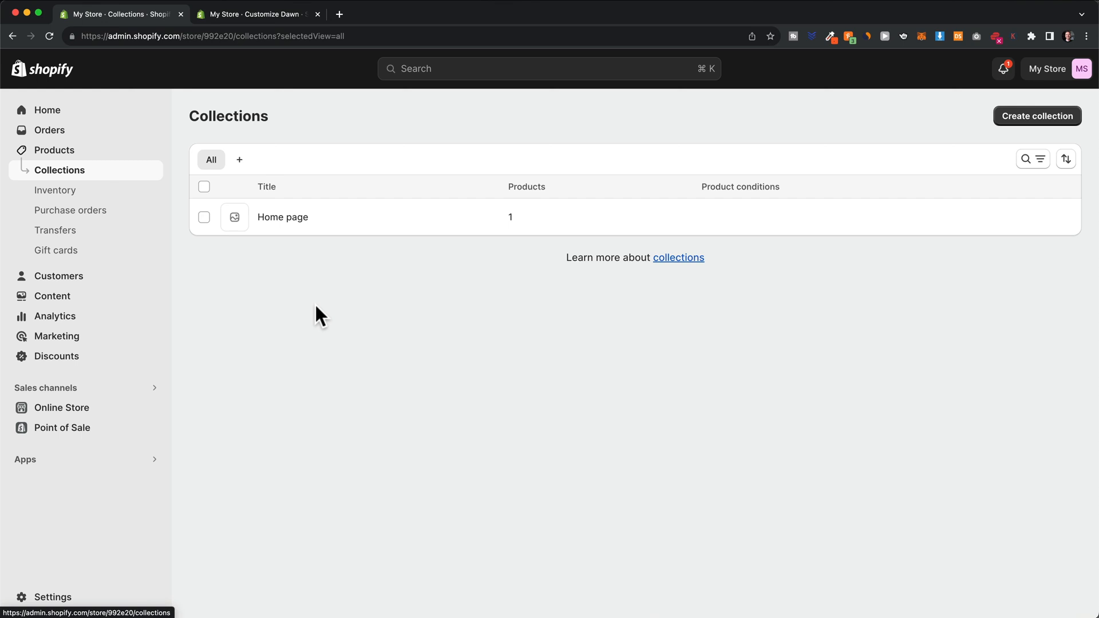
click(292, 232)
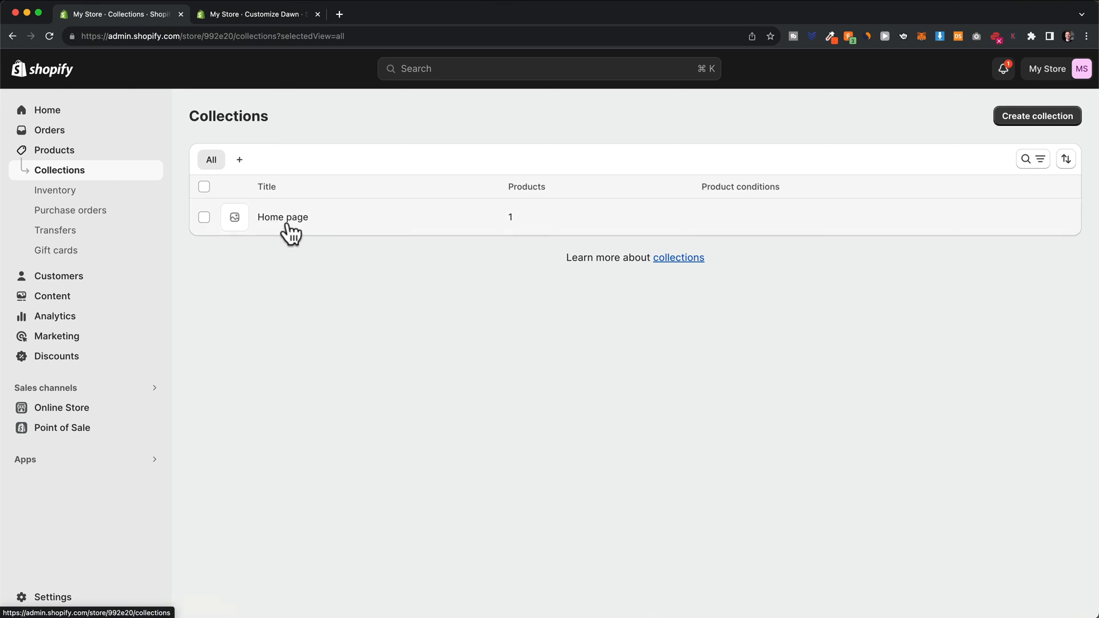
click(205, 219)
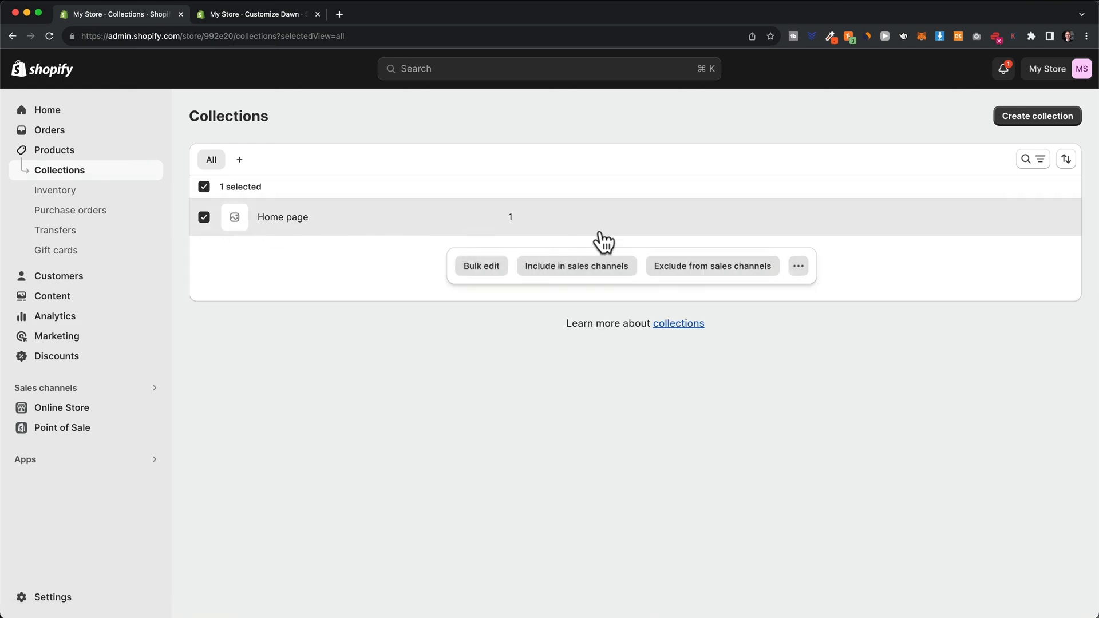
click(798, 267)
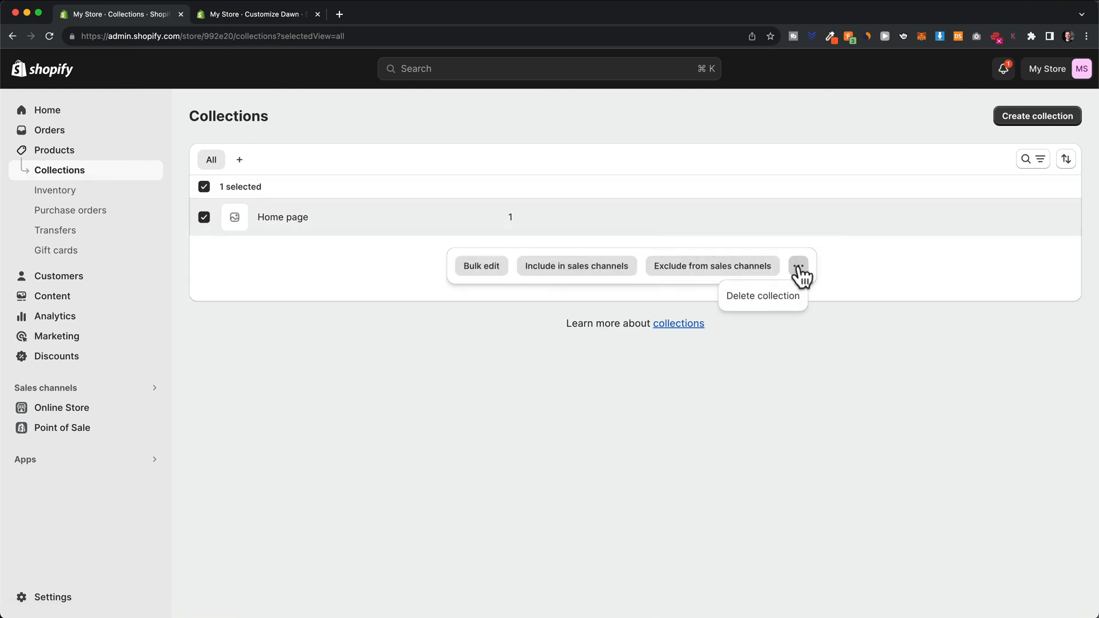
click(751, 297)
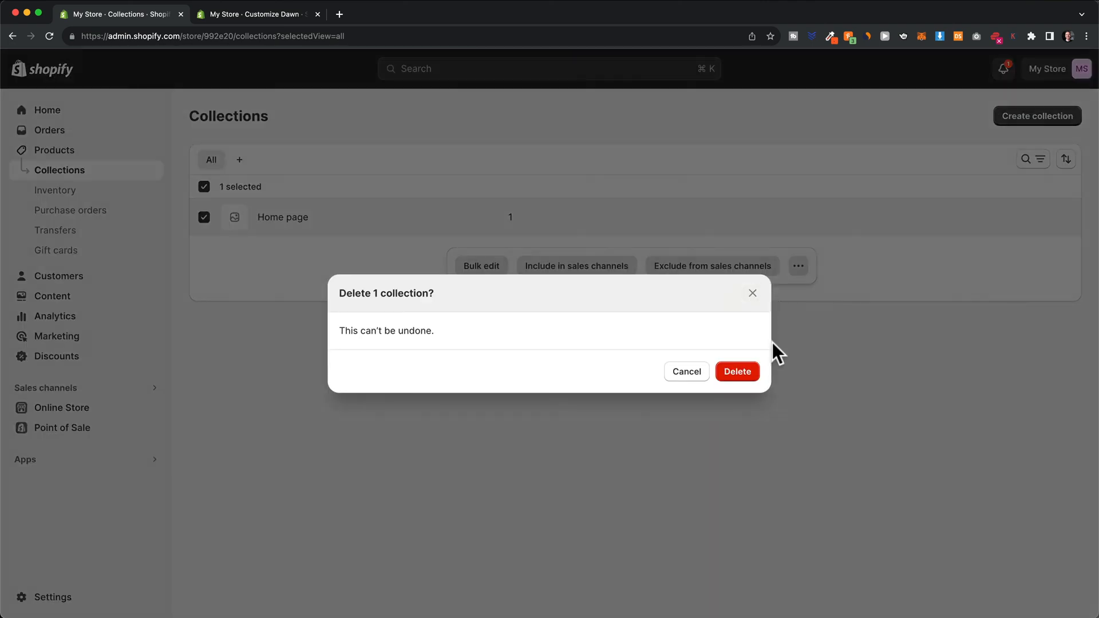
click(738, 373)
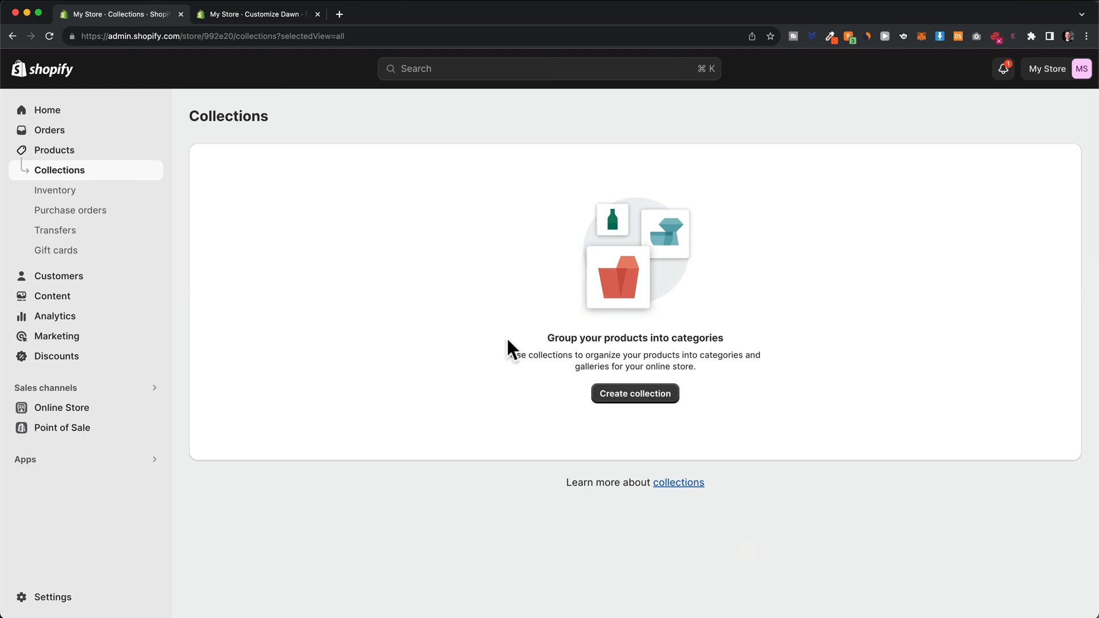
Step: Create a manual collection titled Women with the photo of the woman in the striped sweater as its image, and save it
click(629, 396)
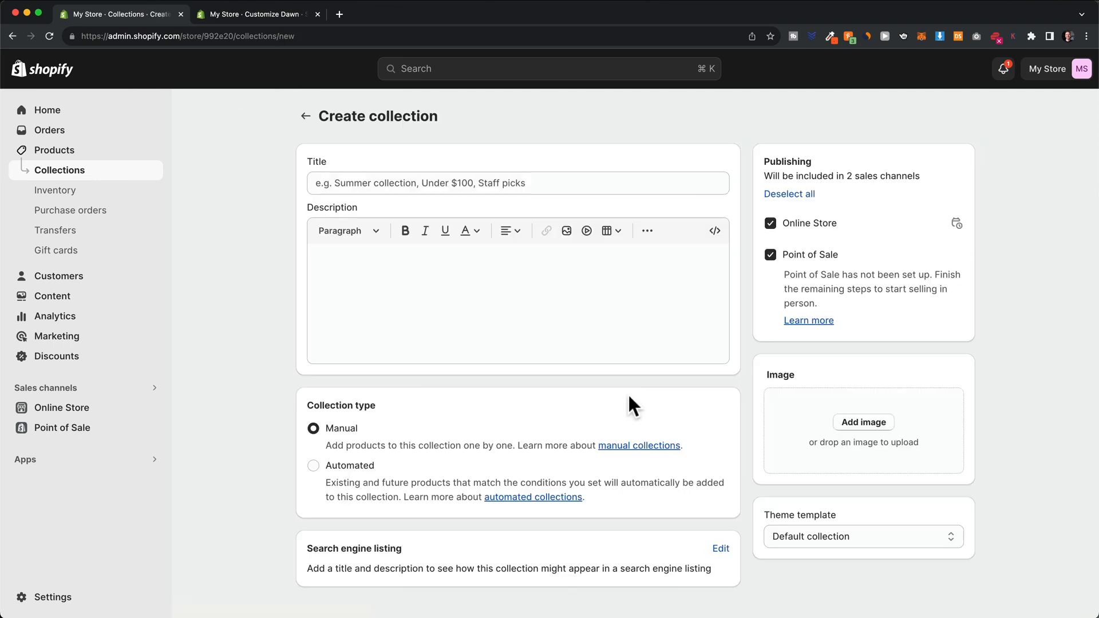
click(440, 183)
text(Women)
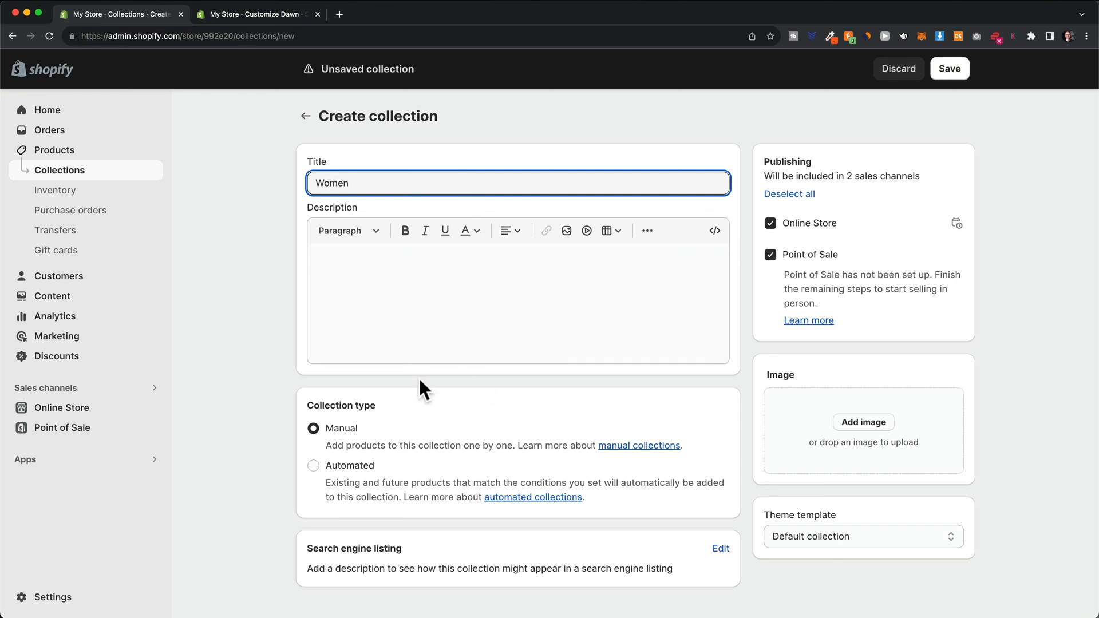
scroll(389, 422, down, 1)
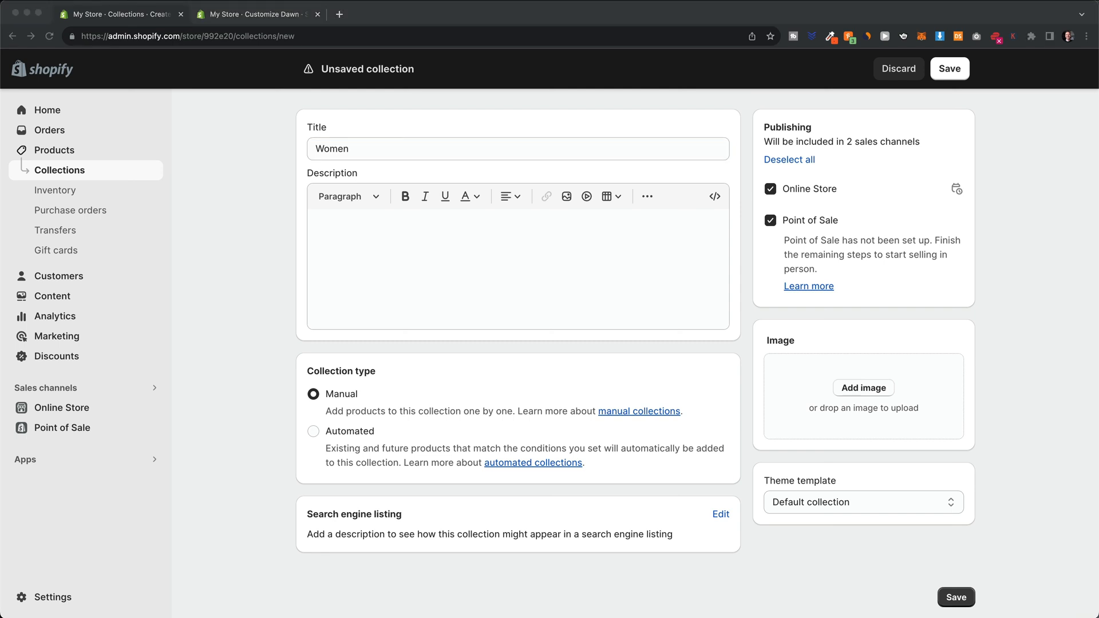
drag(864, 486, 861, 393)
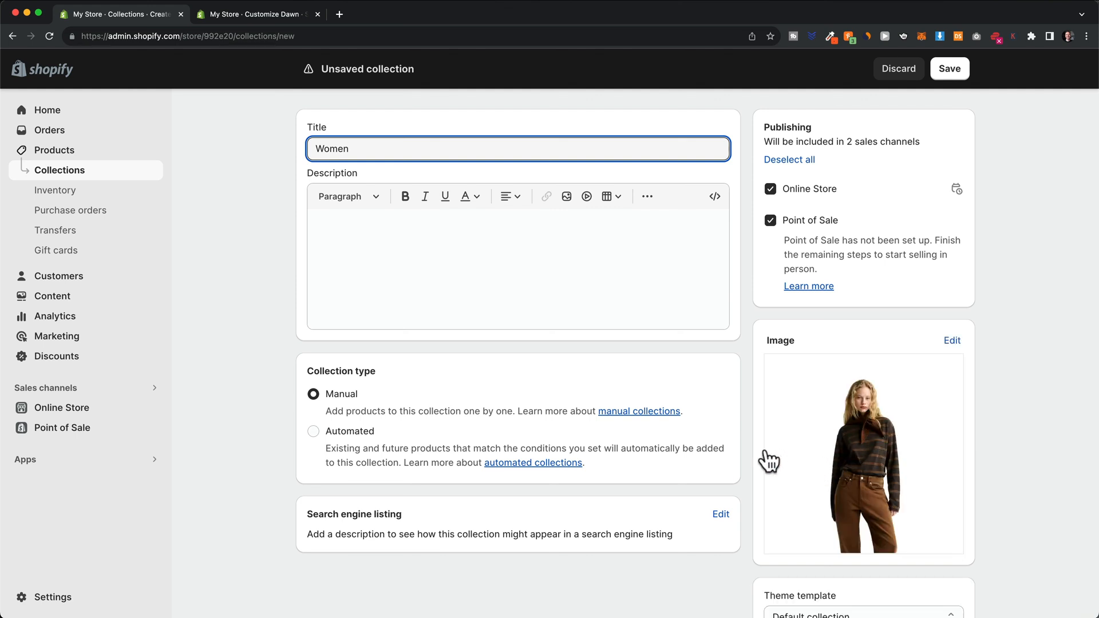
scroll(749, 444, up, 1)
click(952, 70)
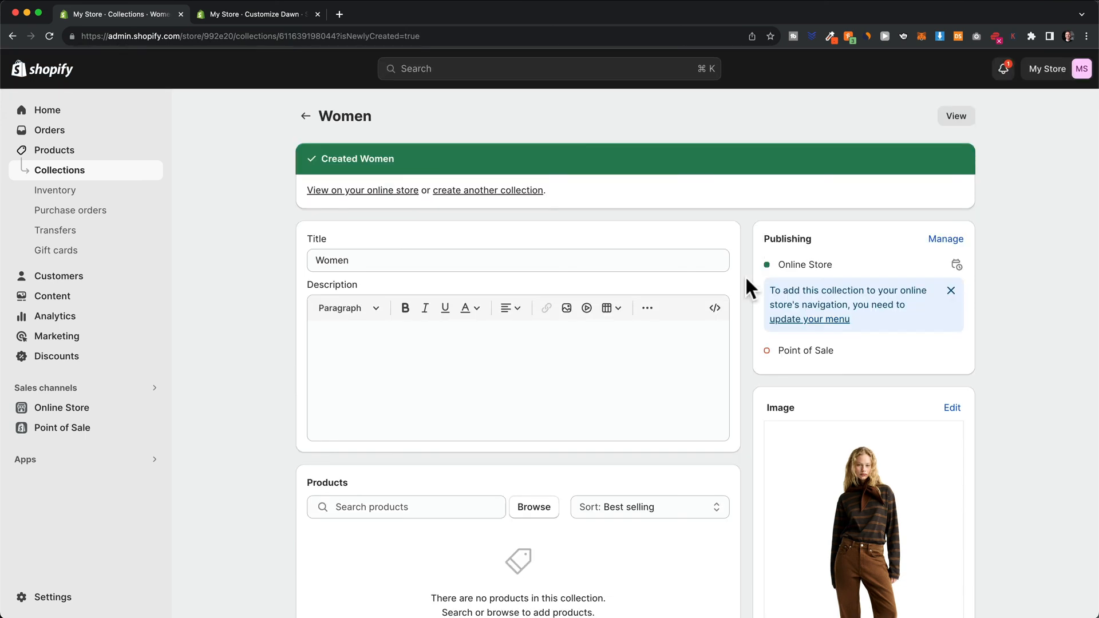
Step: Create another collection titled Men with the photo of the man in the orange hoodie as its image, and save it
click(514, 192)
text(Men)
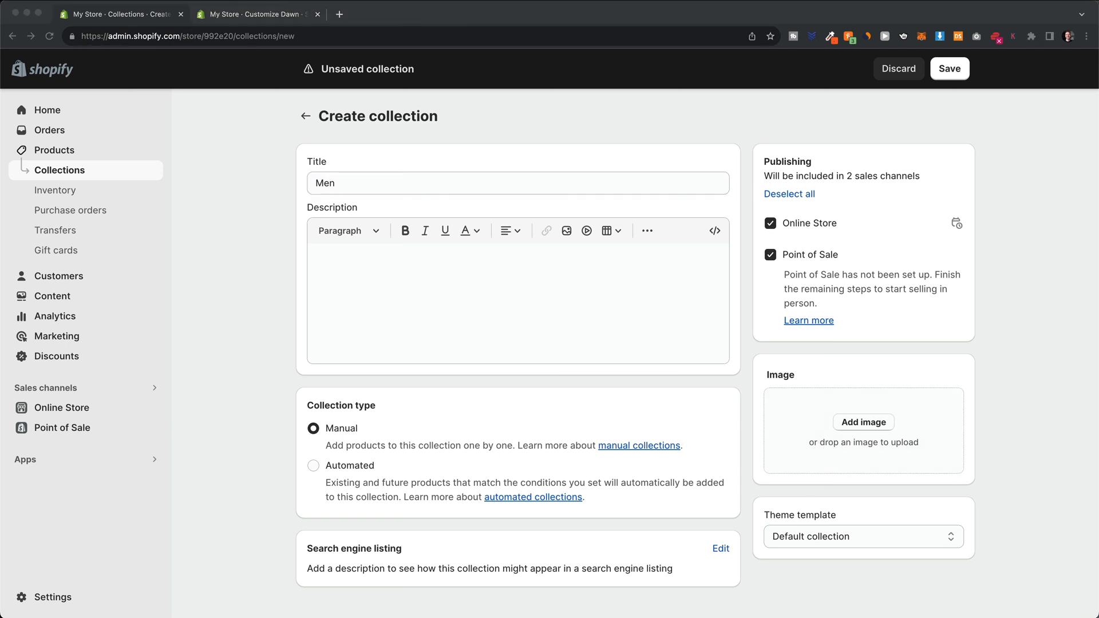
drag(798, 527, 857, 421)
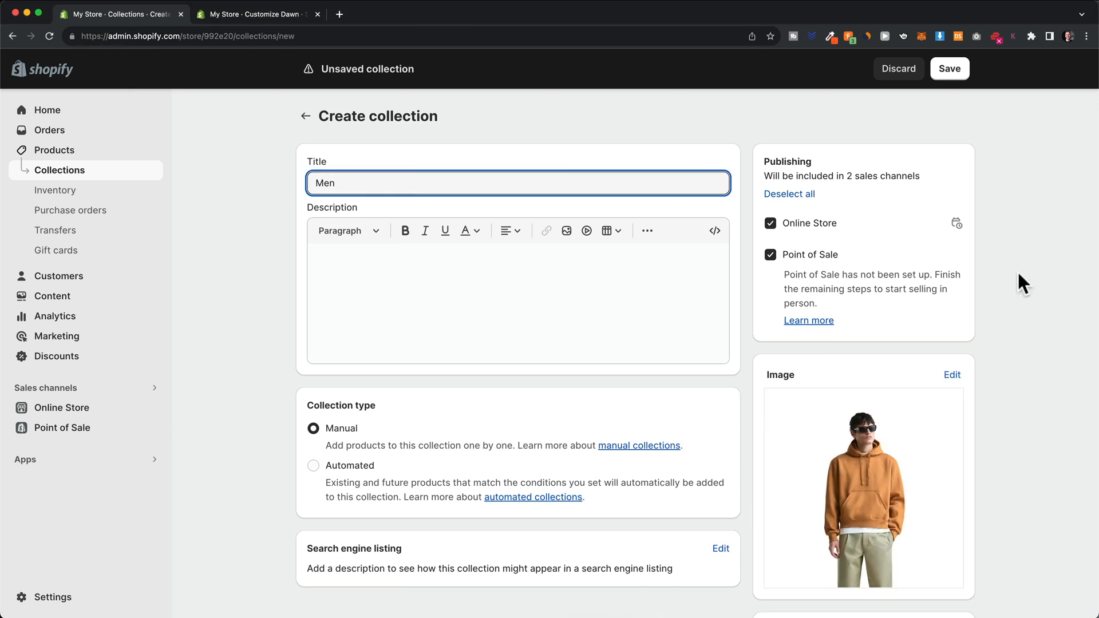
click(953, 73)
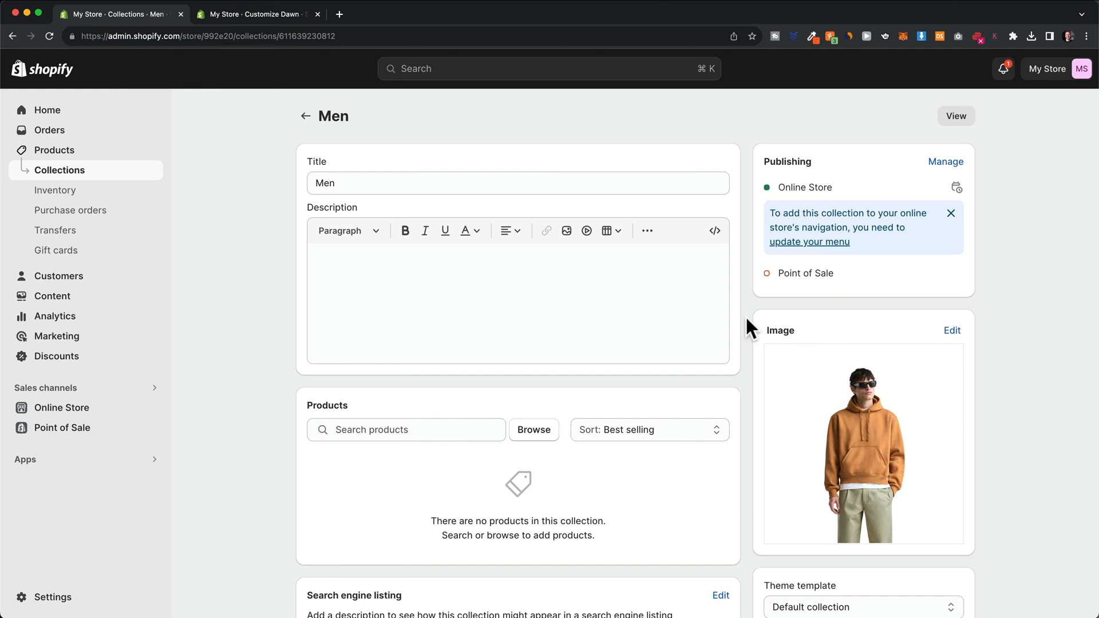
Step: Create a collection titled New Arrivals with the photo of the woman in the cream cardigan, save it and return to the collection list
click(306, 117)
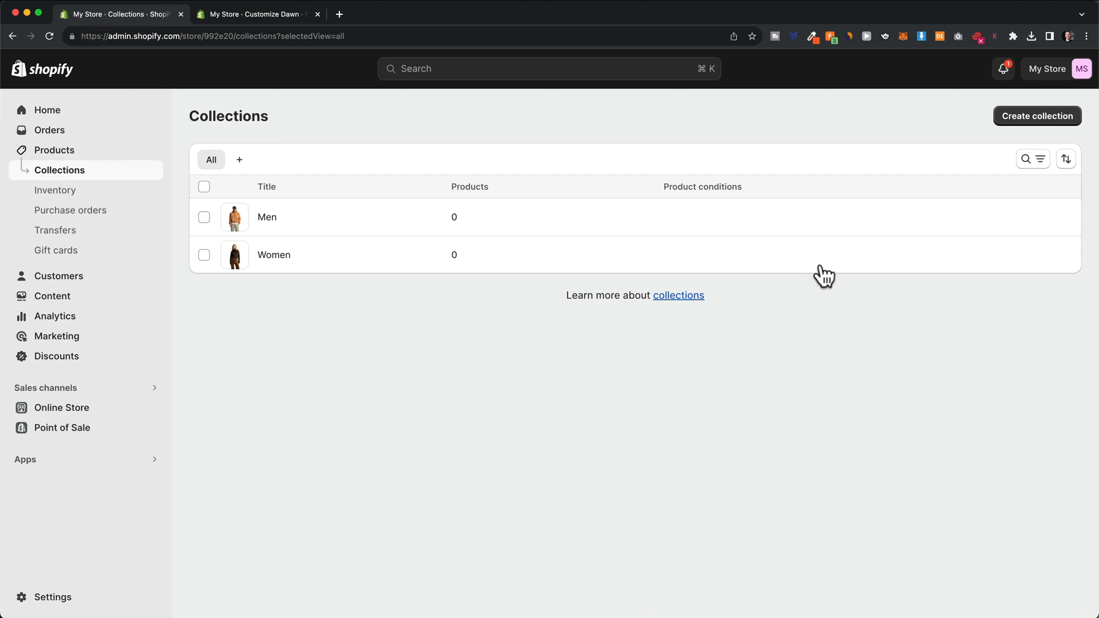
click(1035, 117)
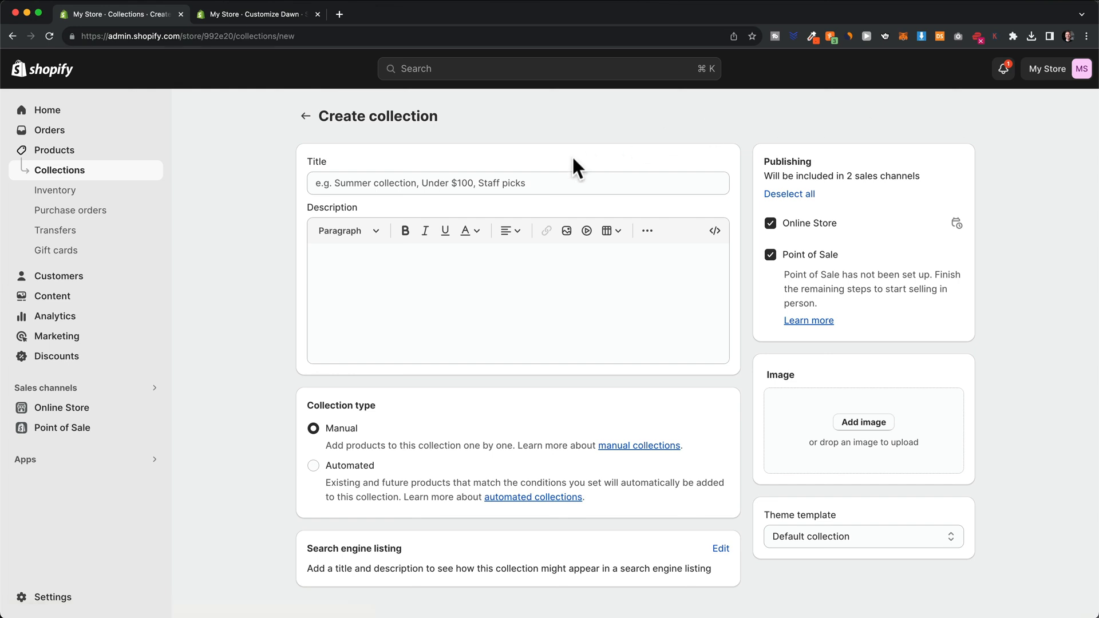
click(526, 181)
text(New Arrivals)
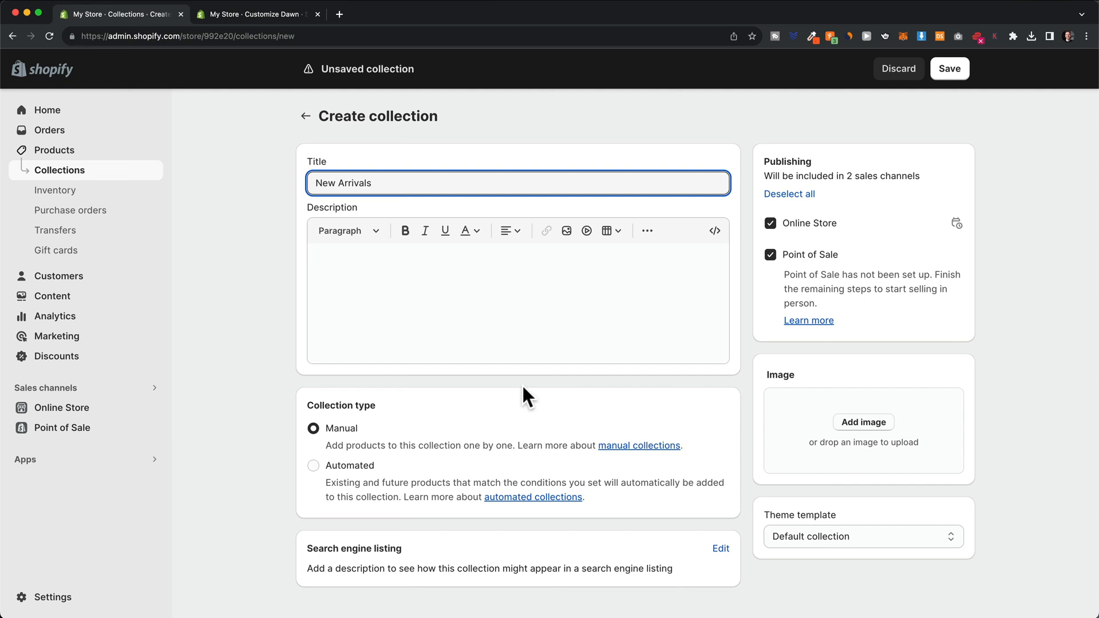
drag(813, 539, 862, 432)
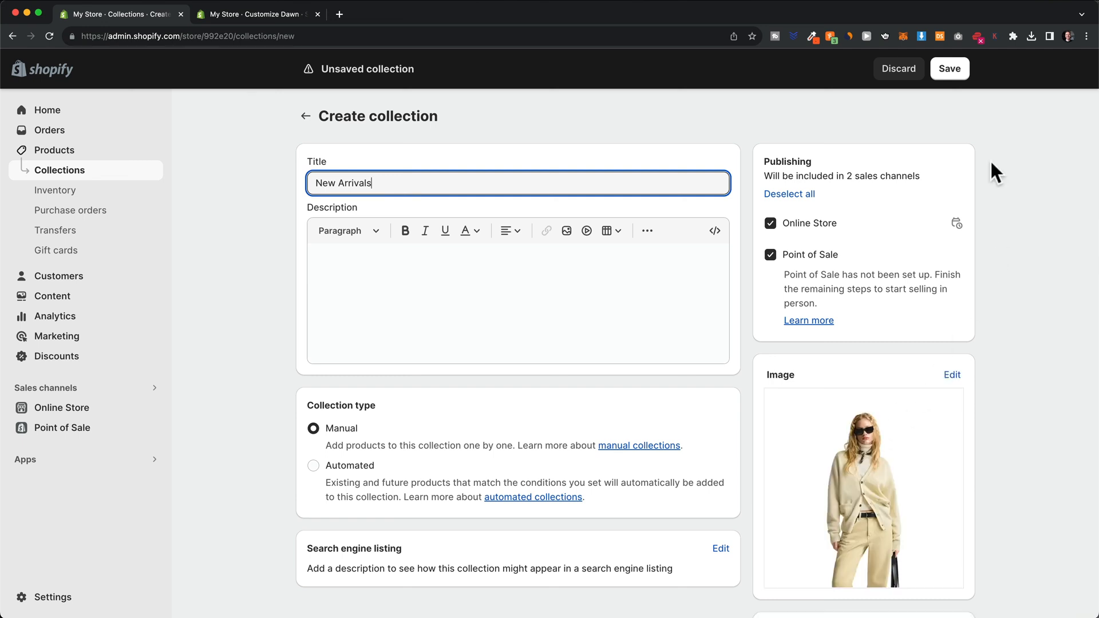
click(955, 80)
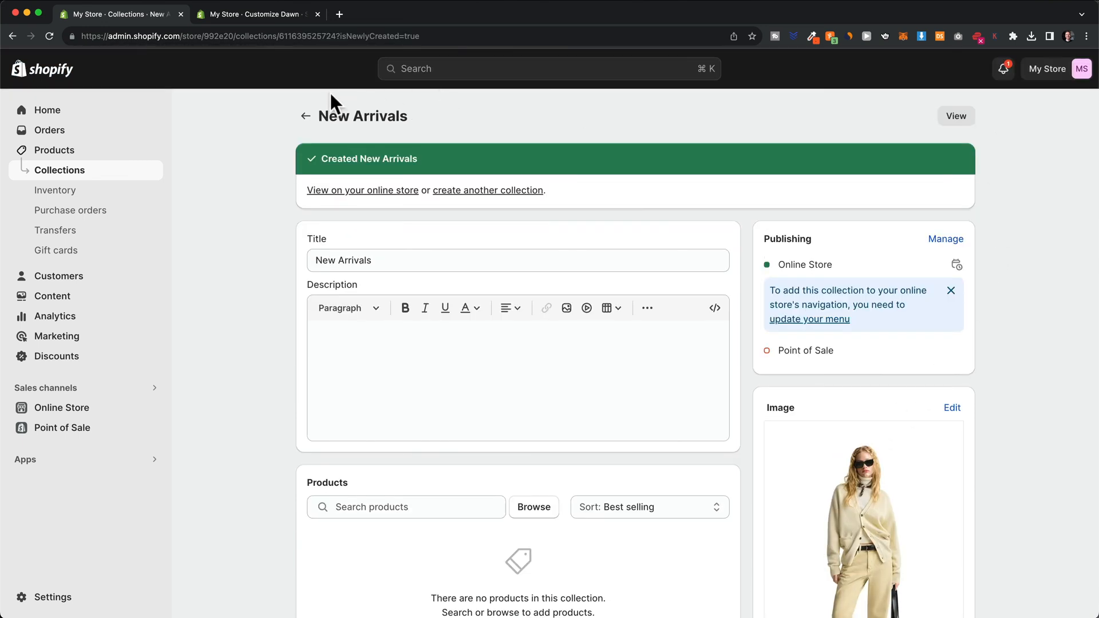
click(305, 117)
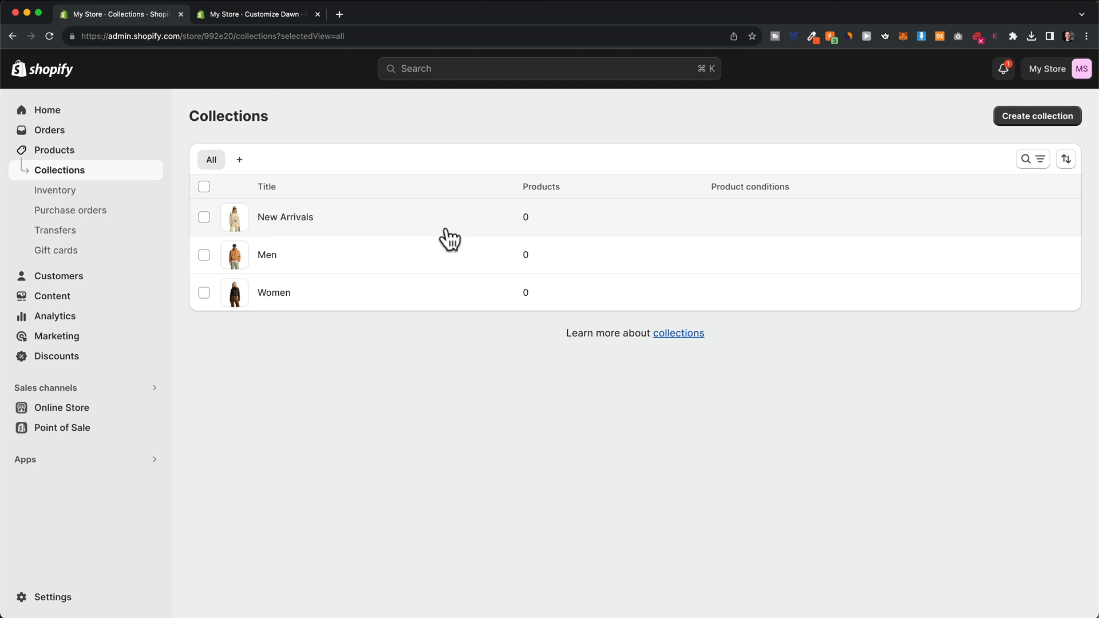
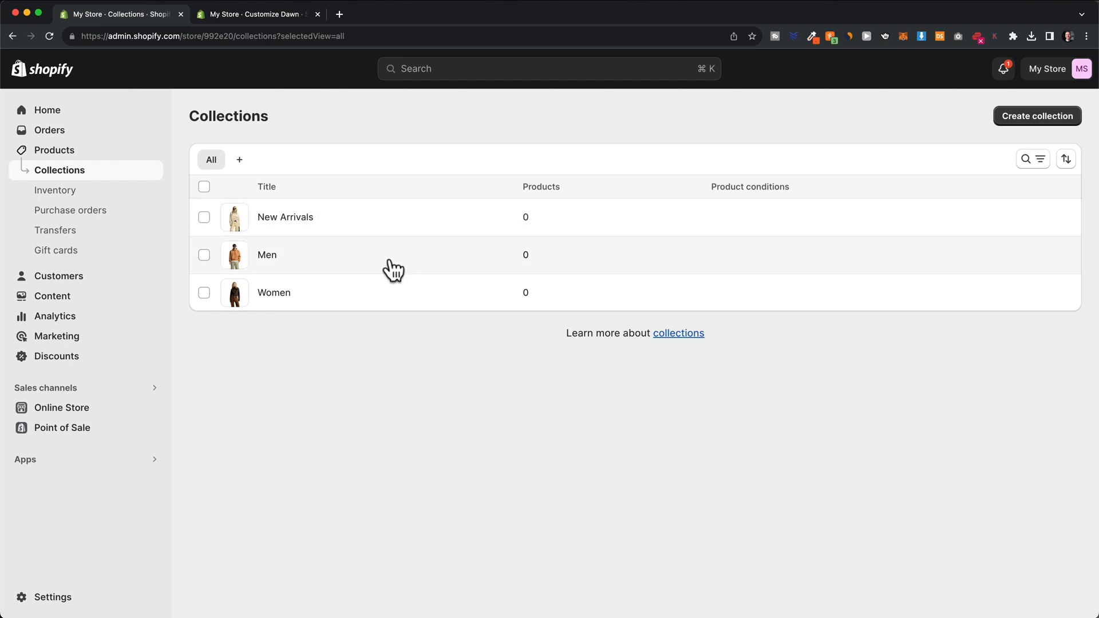
Step: Add the products Hoodie, Jeans, Sweatshirt and Tshirt to the Men collection in bulk
click(86, 155)
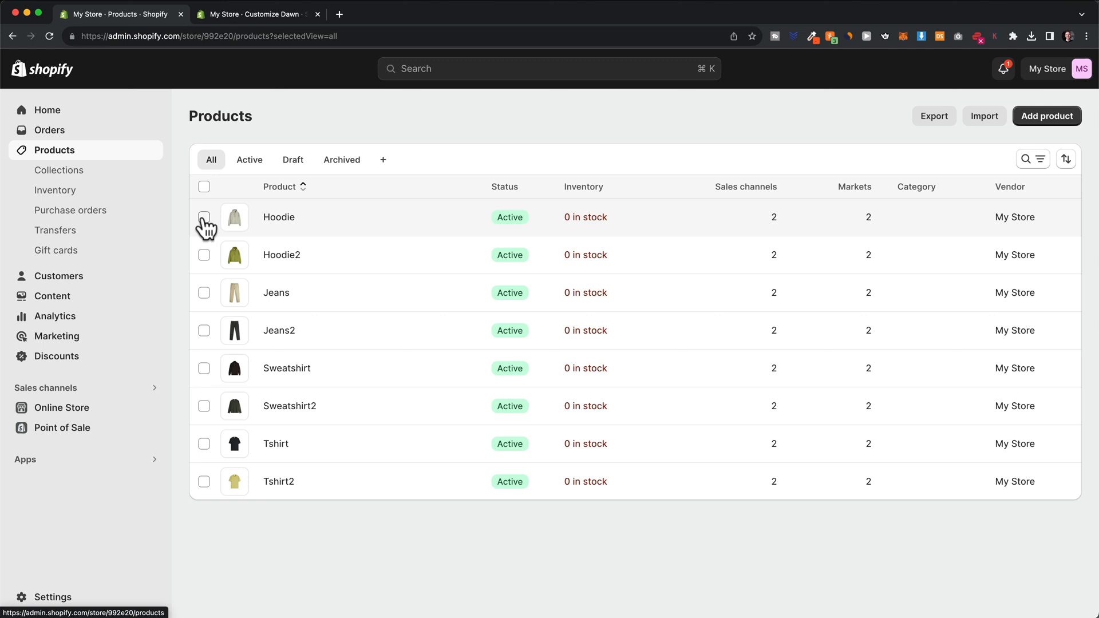
click(204, 218)
click(204, 293)
click(204, 368)
click(204, 444)
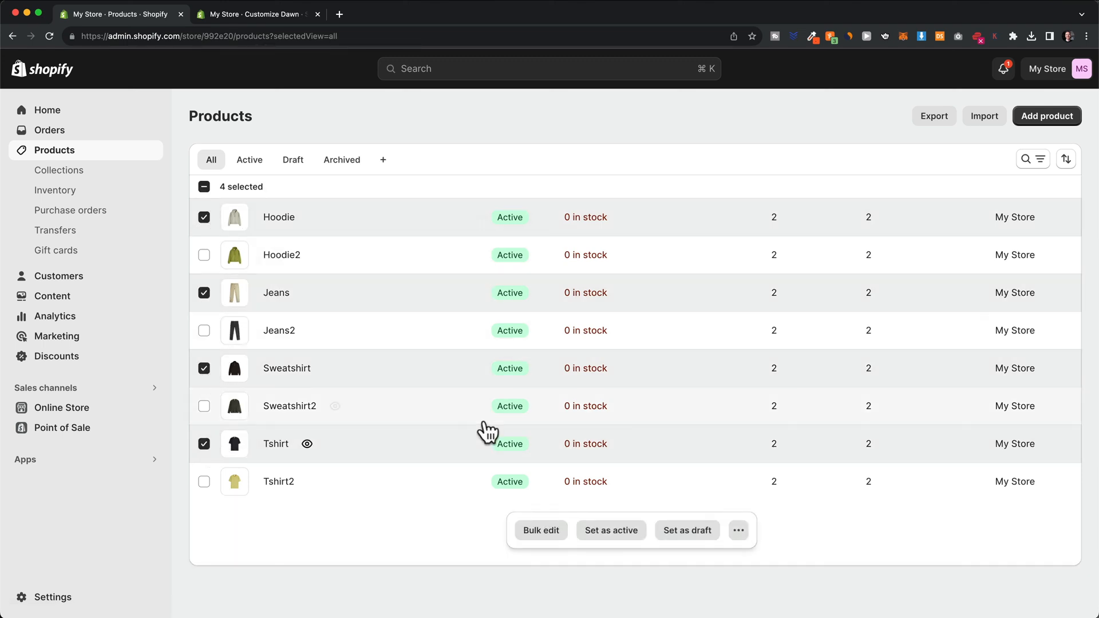
click(739, 532)
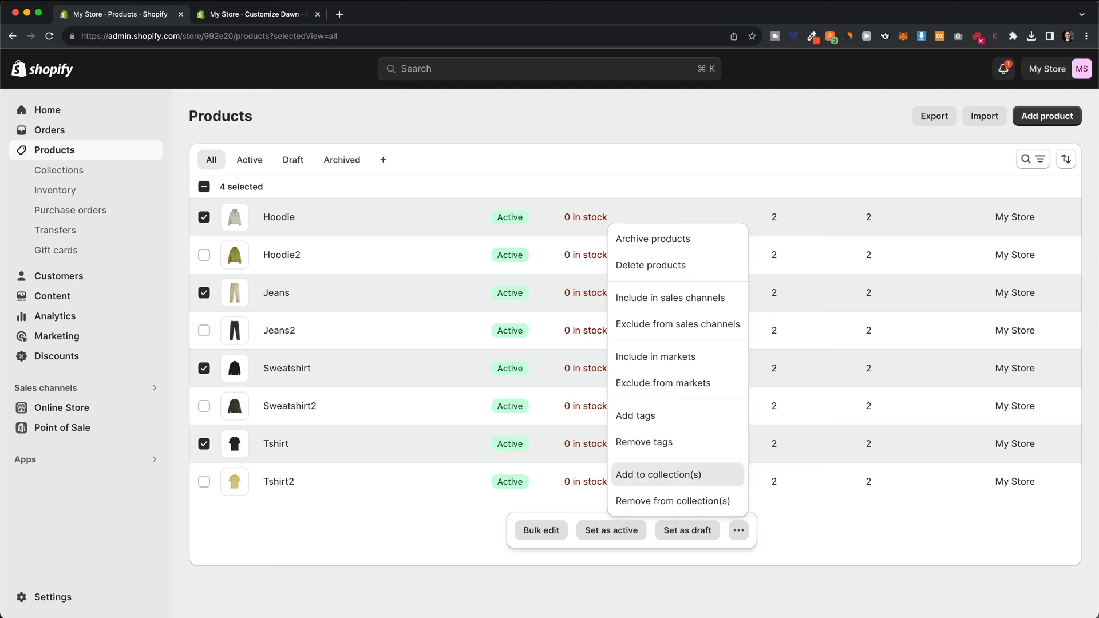
click(679, 479)
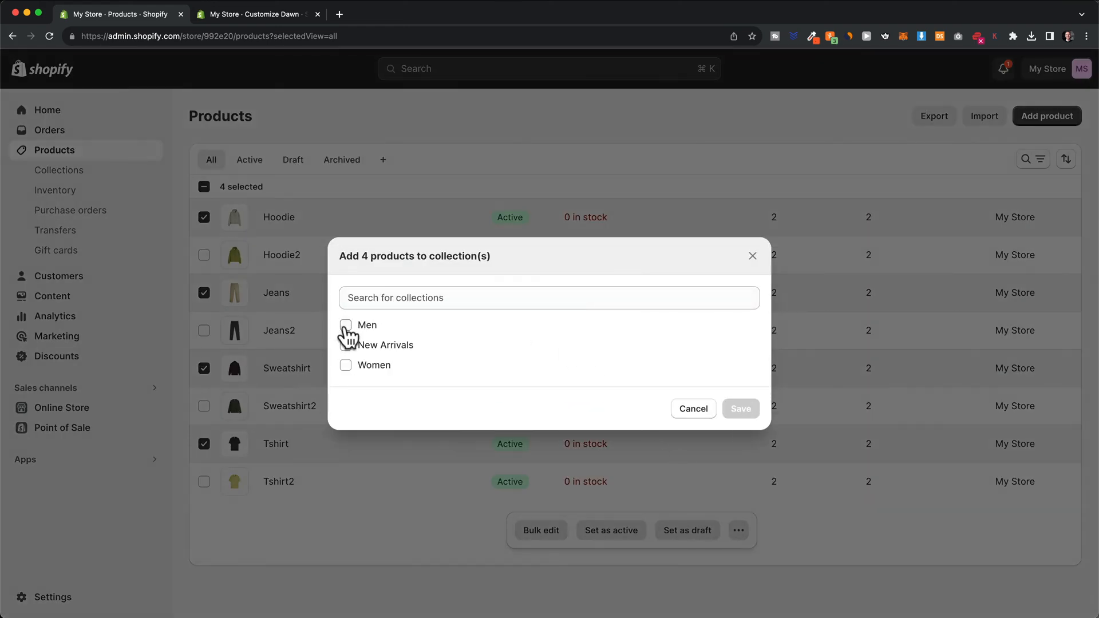
click(346, 326)
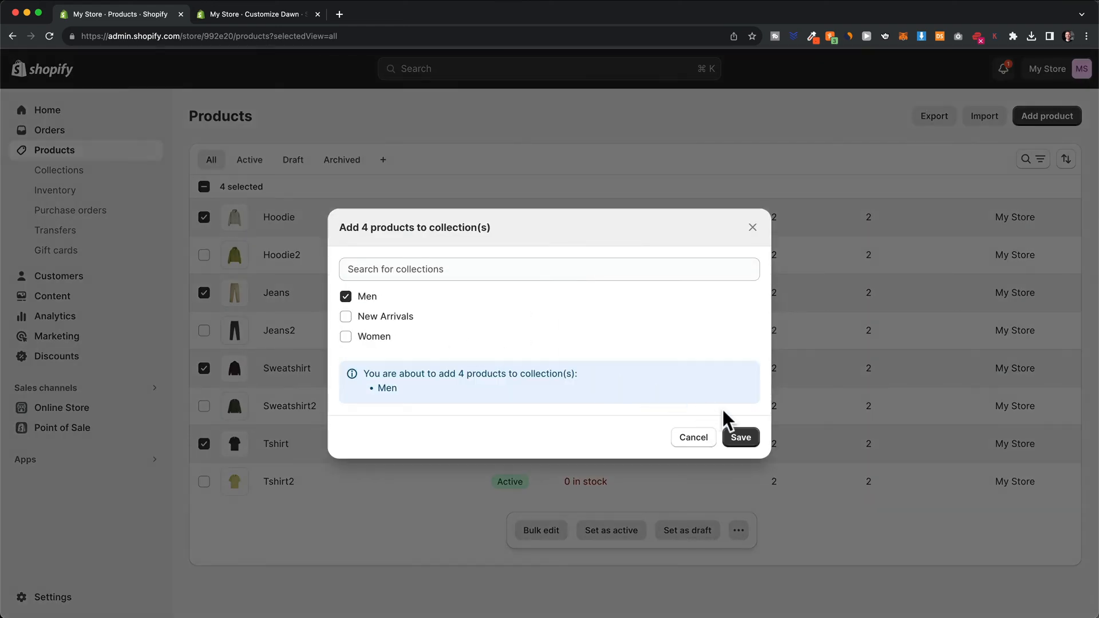
click(743, 441)
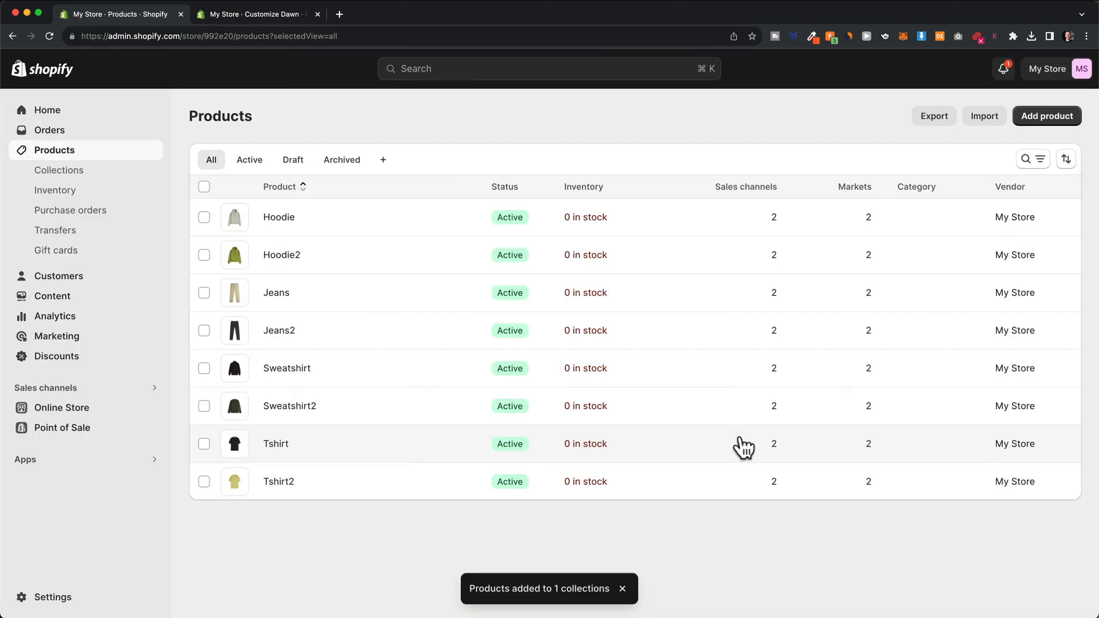
Step: Add the products Hoodie2, Jeans2, Sweatshirt2 and Tshirt2 to the Women collection in bulk
click(204, 254)
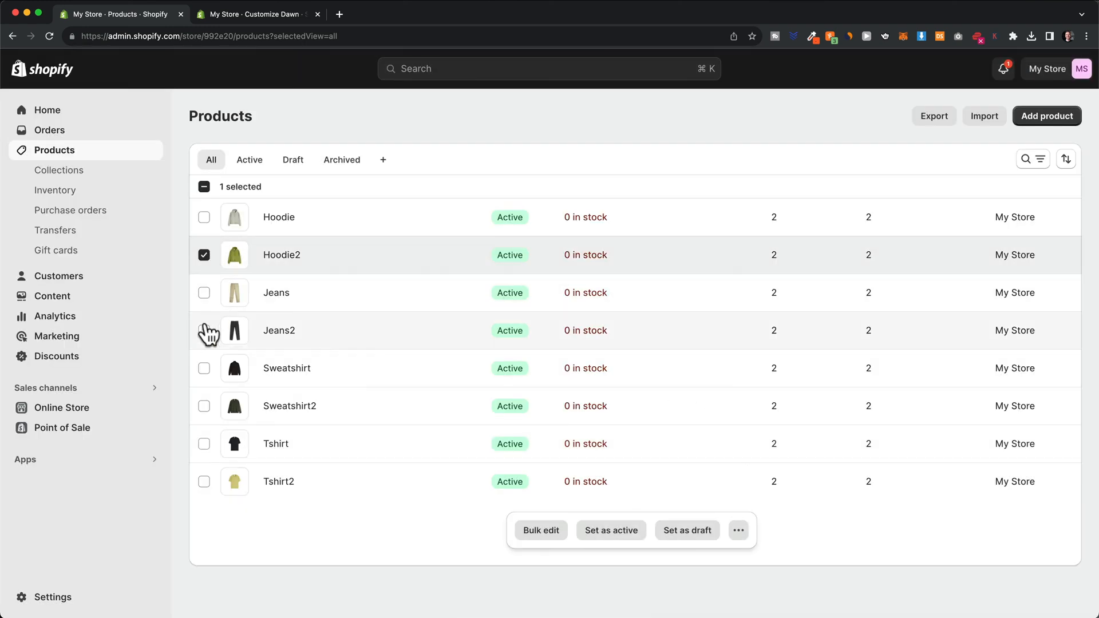
click(204, 330)
click(204, 406)
click(204, 481)
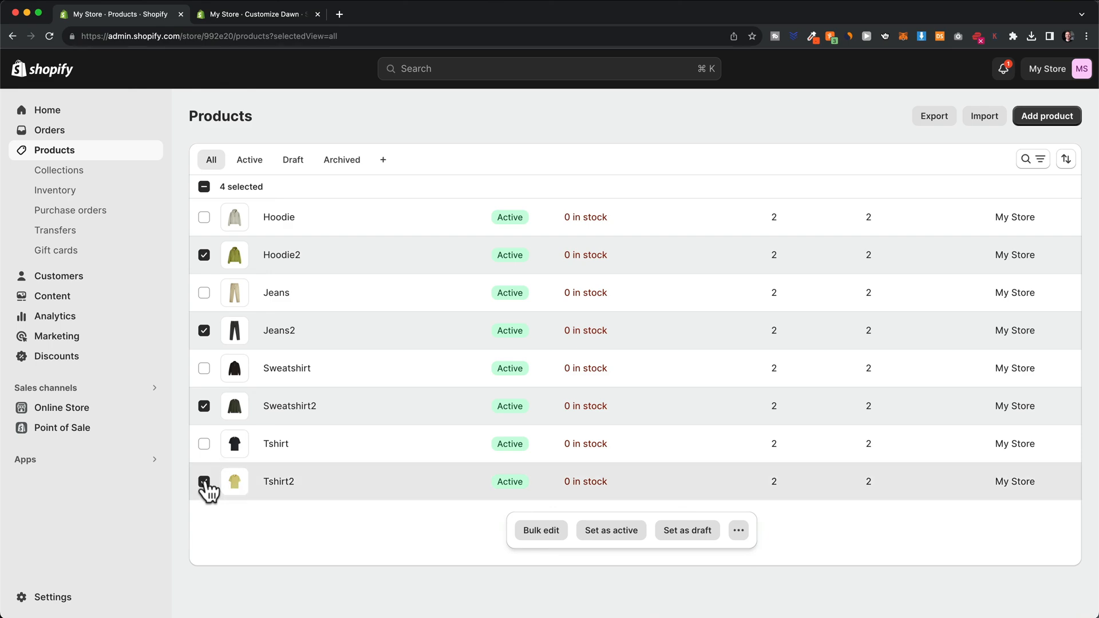
click(739, 530)
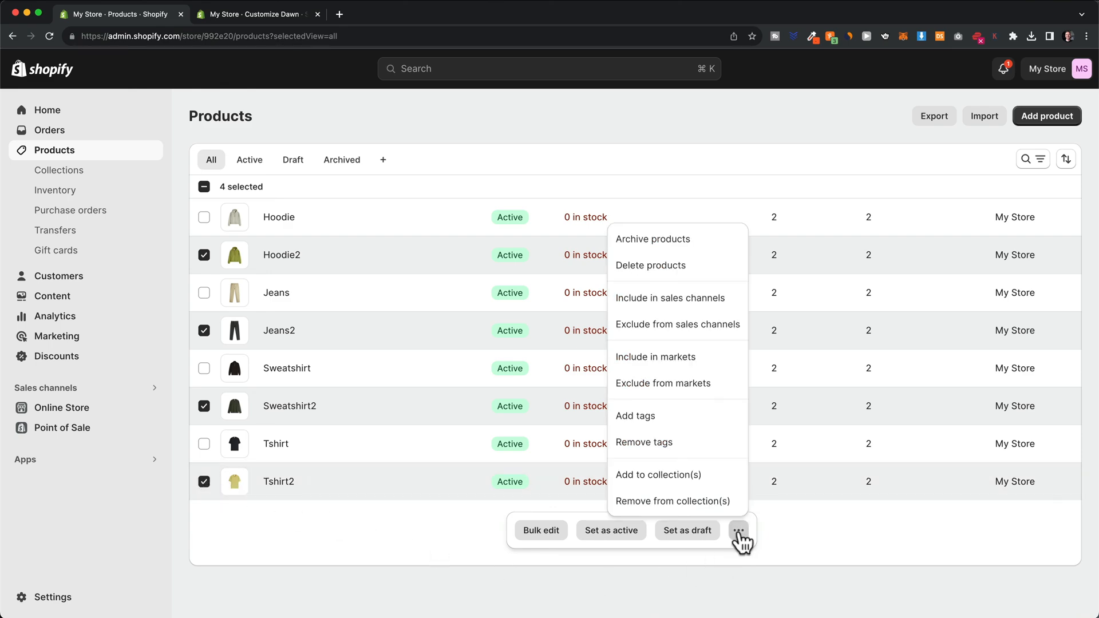
click(722, 483)
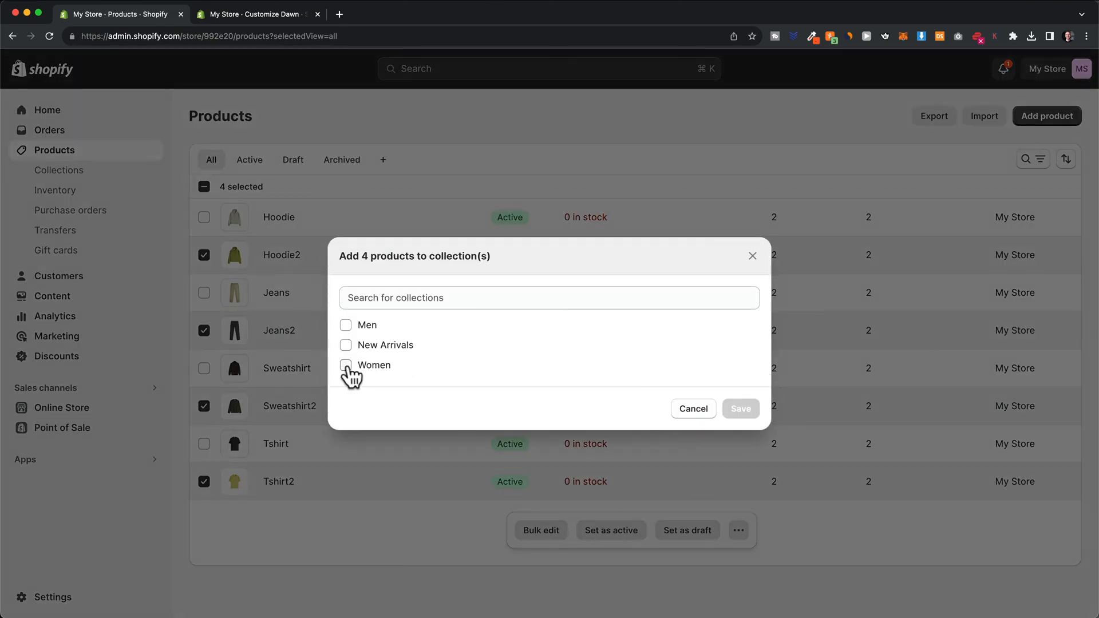
click(347, 366)
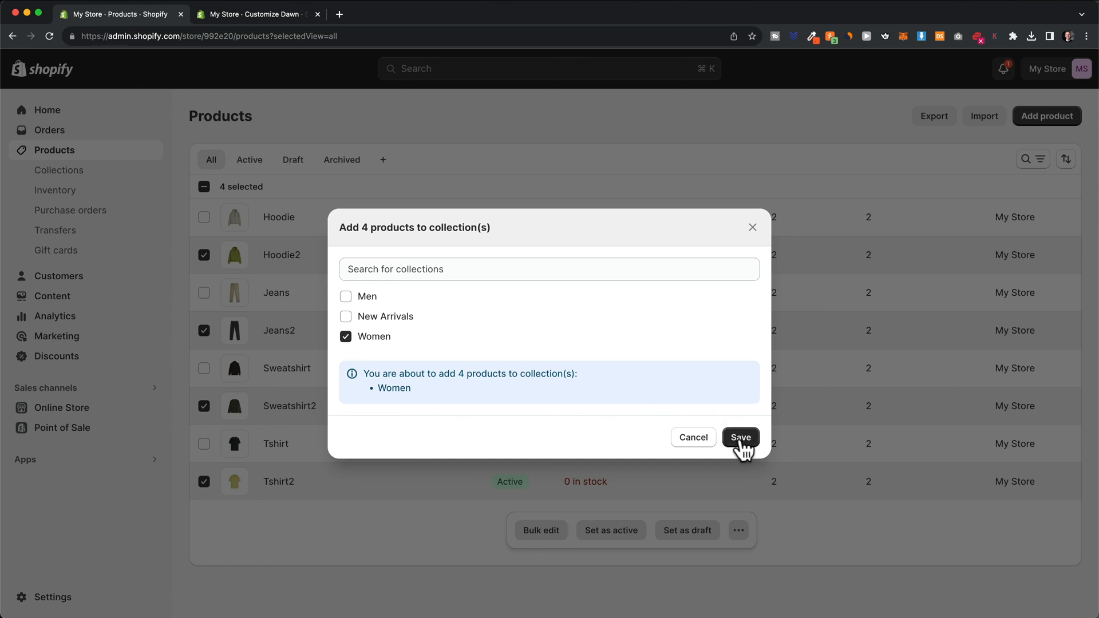
click(741, 439)
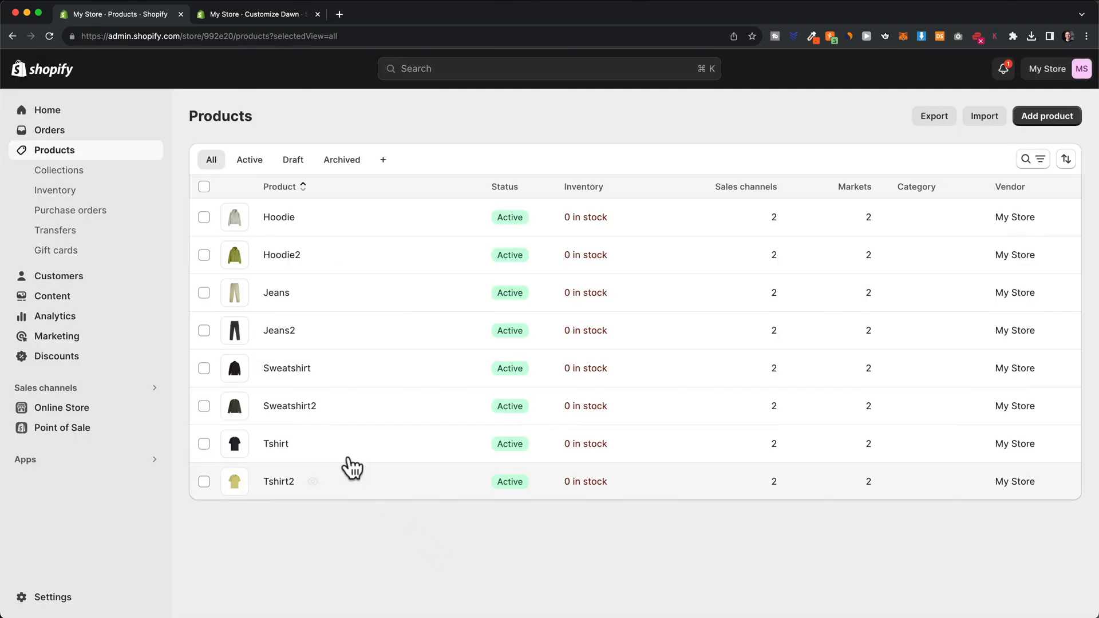
Step: Add the products Jeans, Jeans2, Tshirt and Tshirt2 to the New Arrivals collection in bulk
click(204, 444)
click(204, 482)
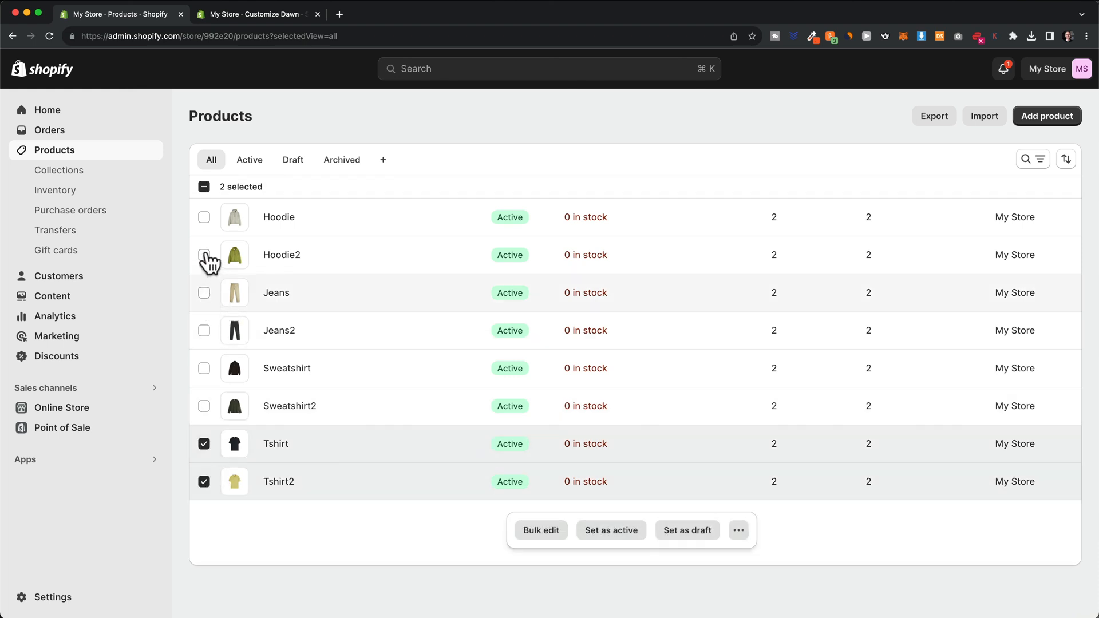
click(204, 292)
click(204, 331)
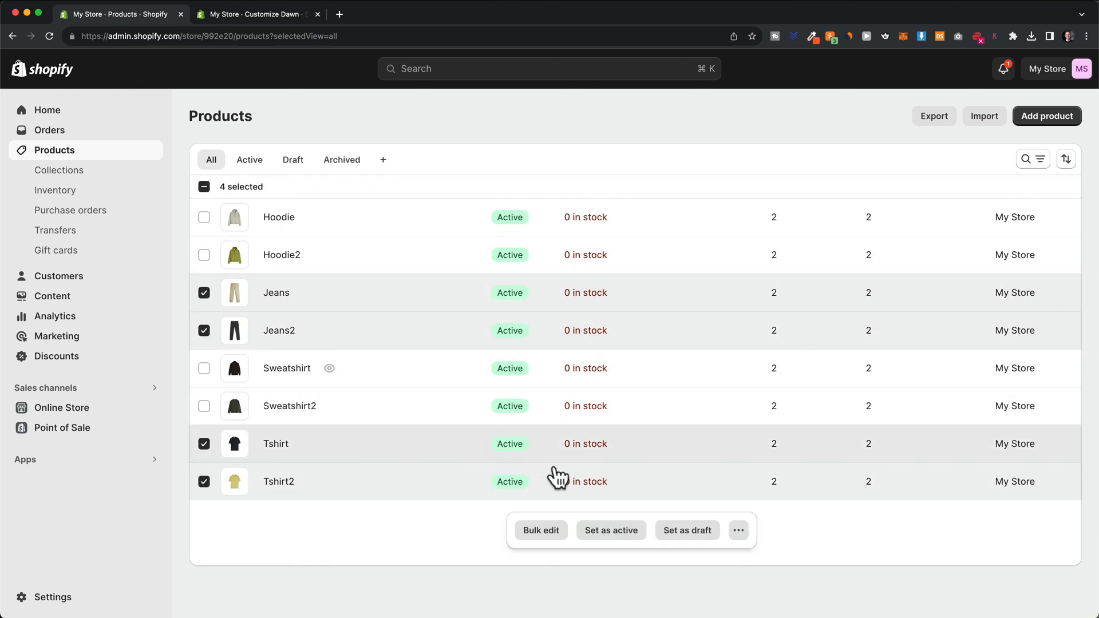
click(739, 533)
click(687, 476)
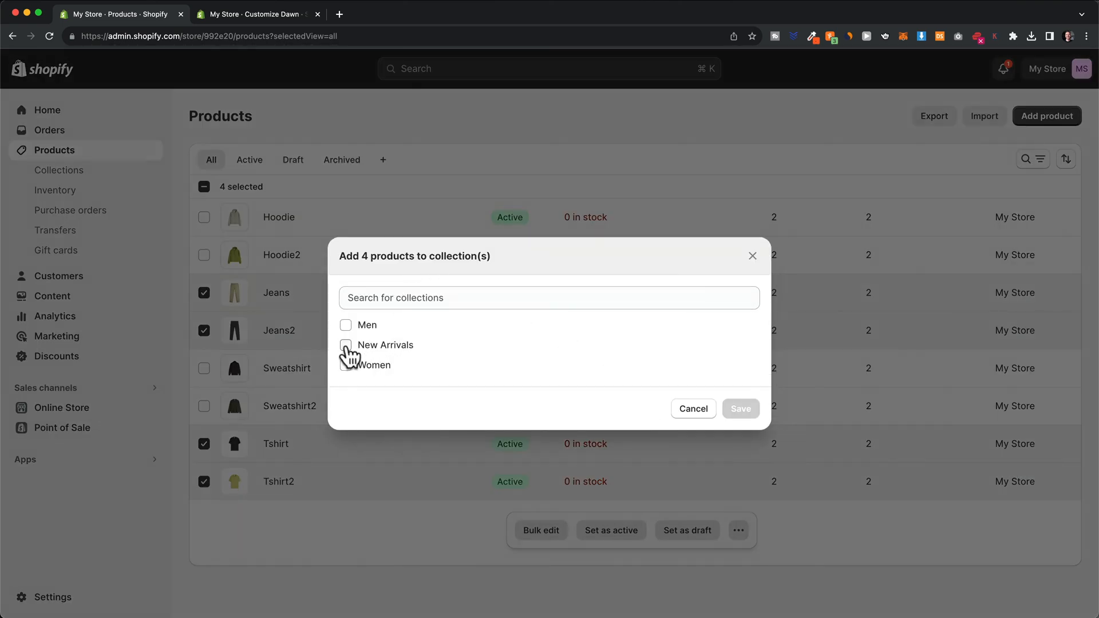
click(346, 346)
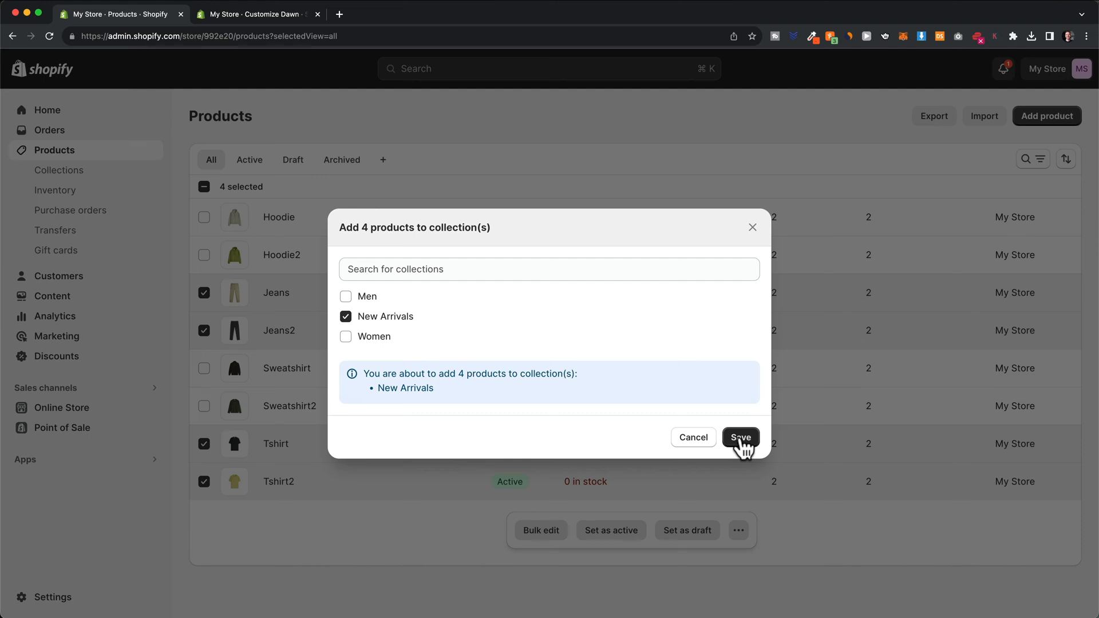
click(741, 438)
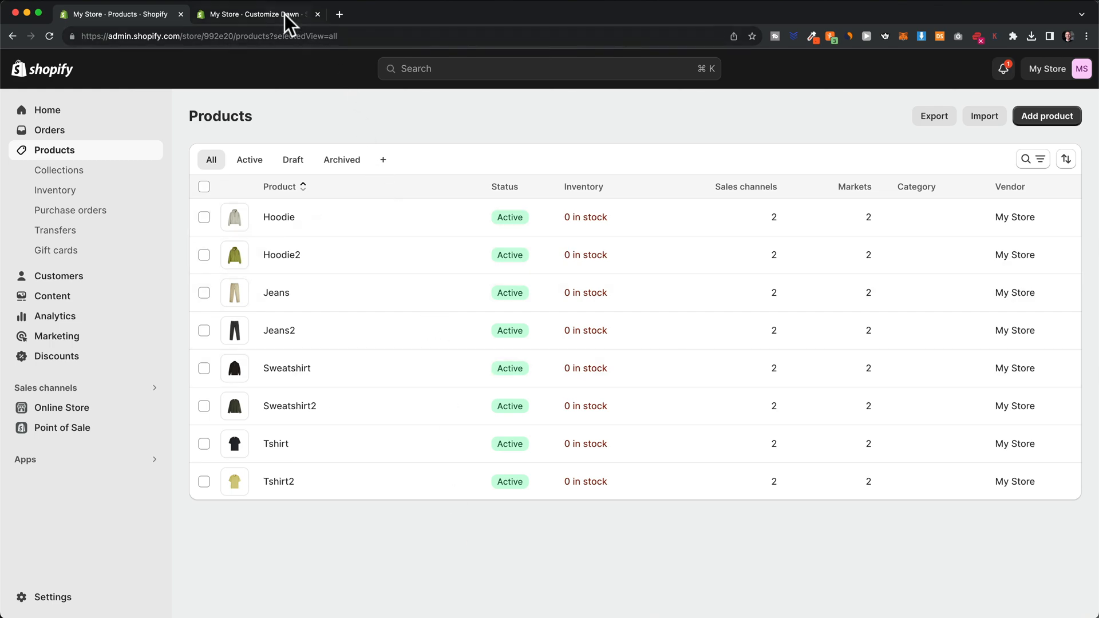
Step: Switch to the theme editor and look over the slideshow and Featured products section in the home page preview
click(270, 15)
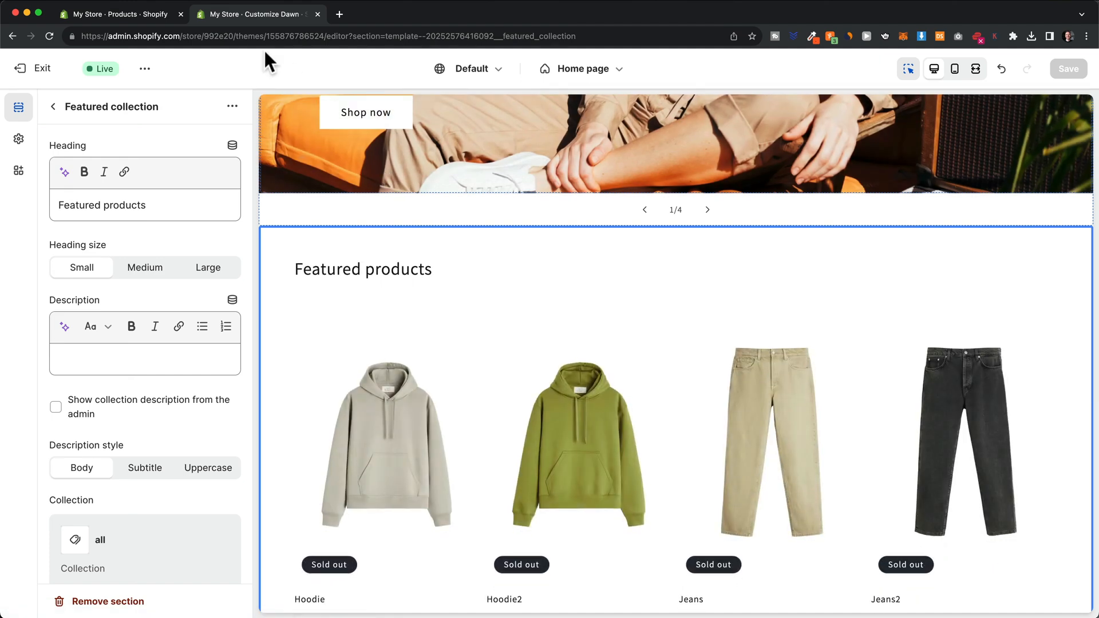
click(152, 20)
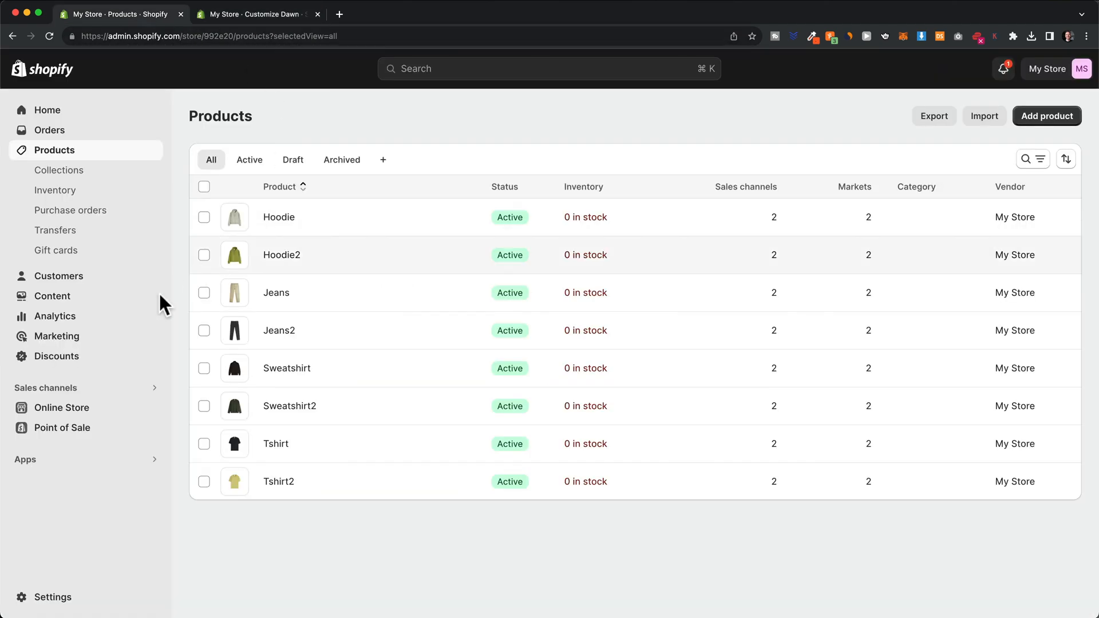
click(97, 410)
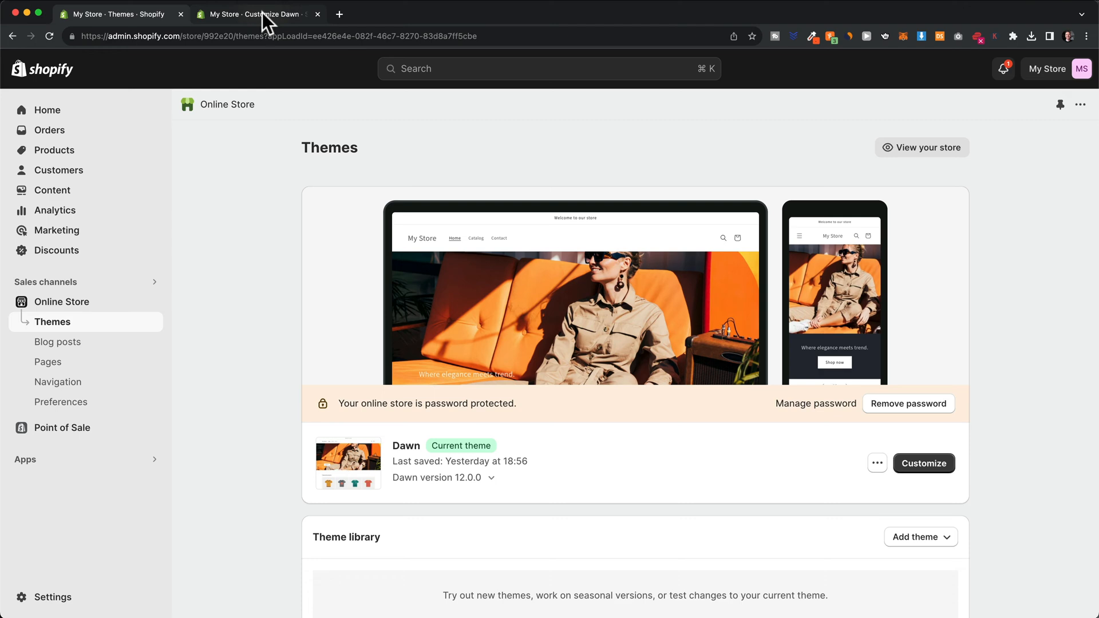
click(263, 14)
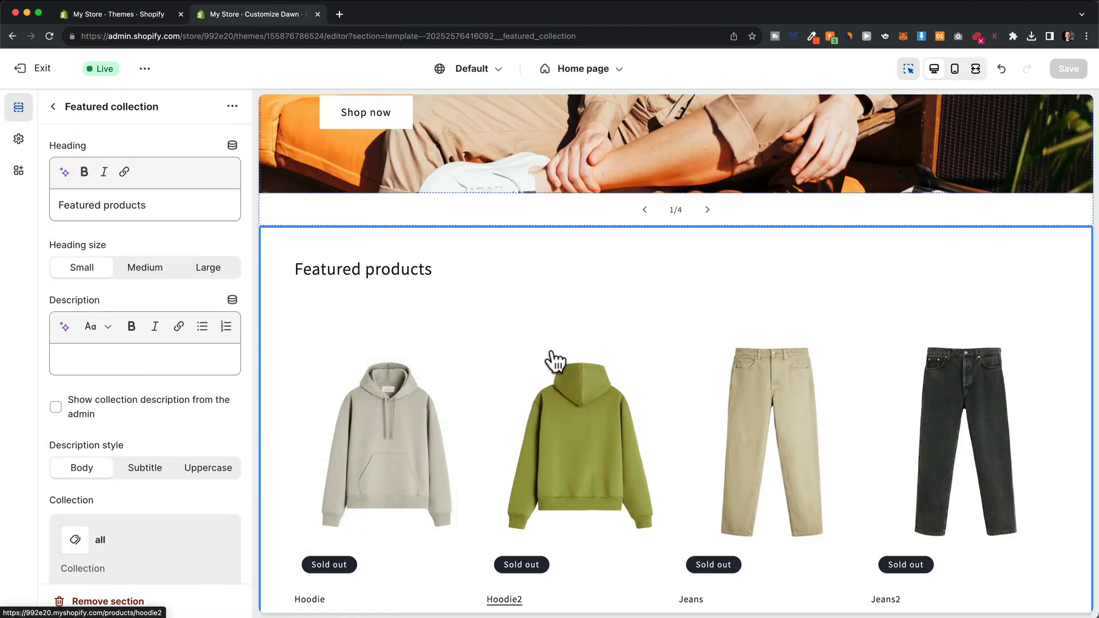
scroll(552, 352, up, 2)
scroll(554, 348, up, 3)
scroll(555, 347, down, 3)
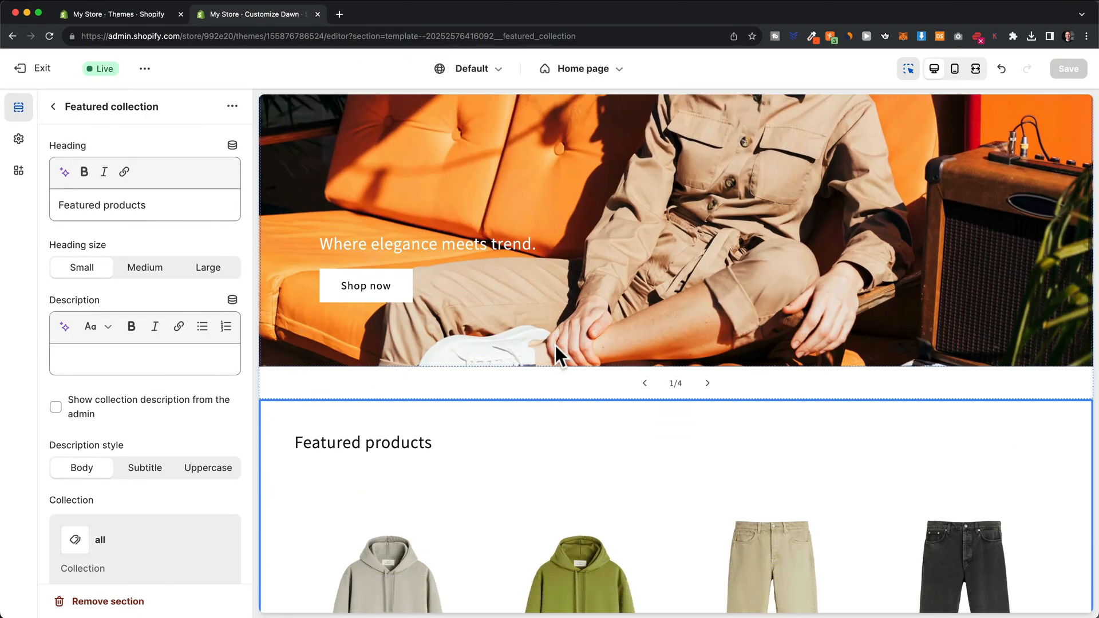
scroll(658, 440, down, 2)
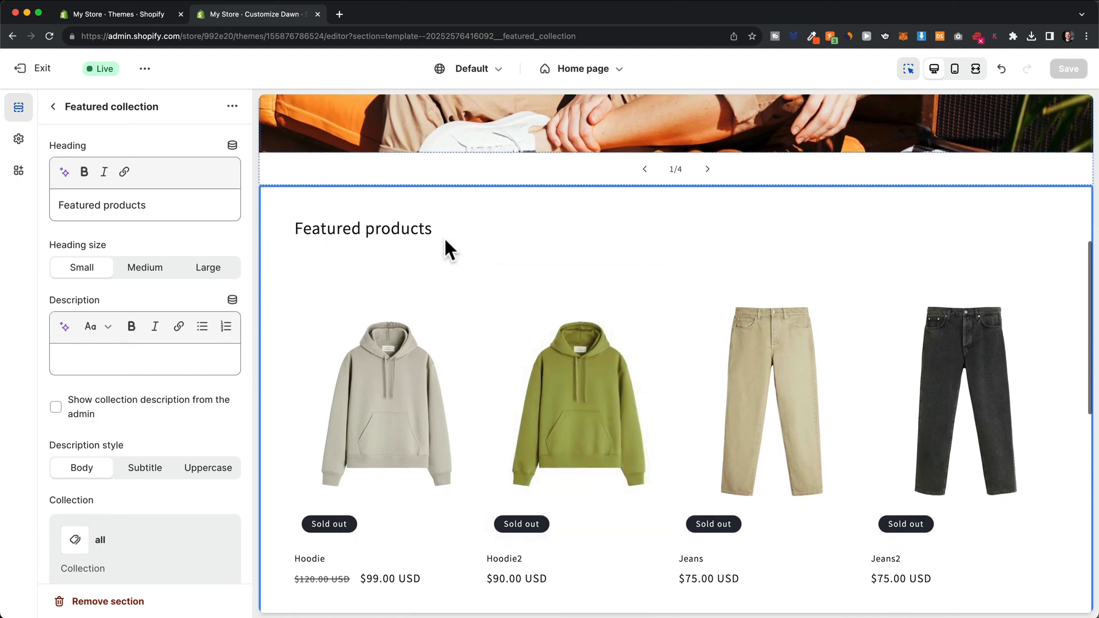
scroll(406, 353, down, 1)
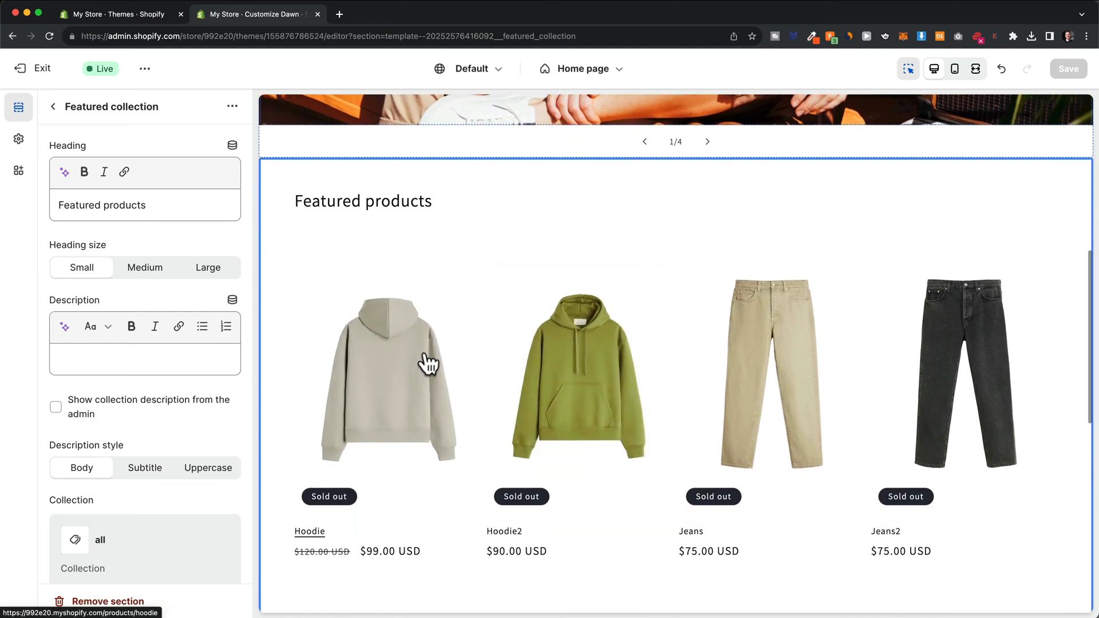
Step: Return to the home page section list and delete the existing Featured collection section from the template
click(53, 107)
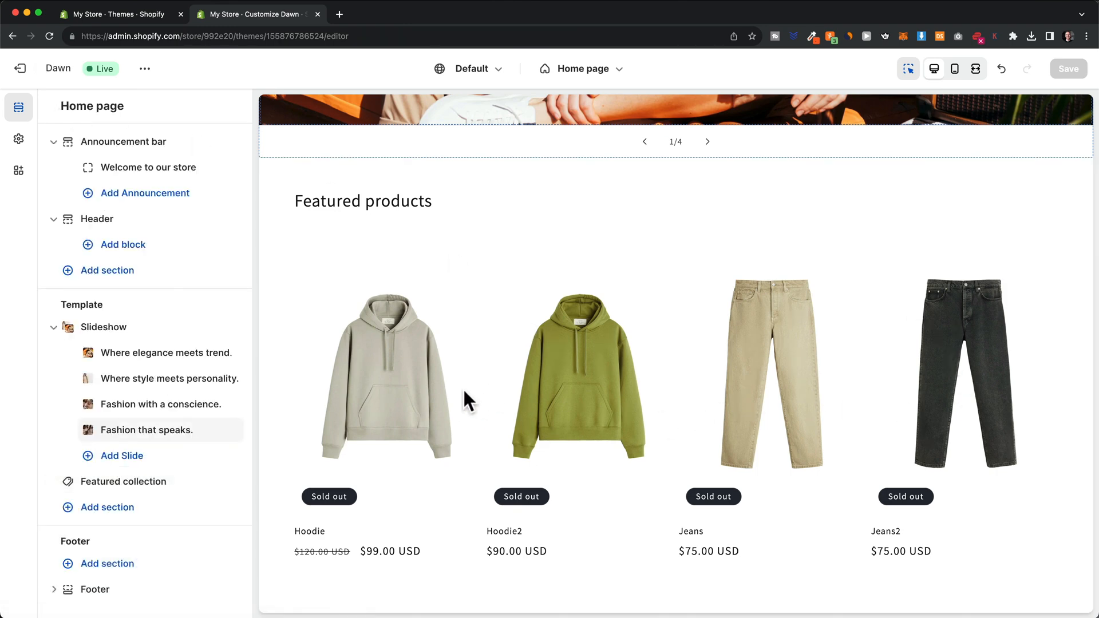
scroll(465, 391, down, 1)
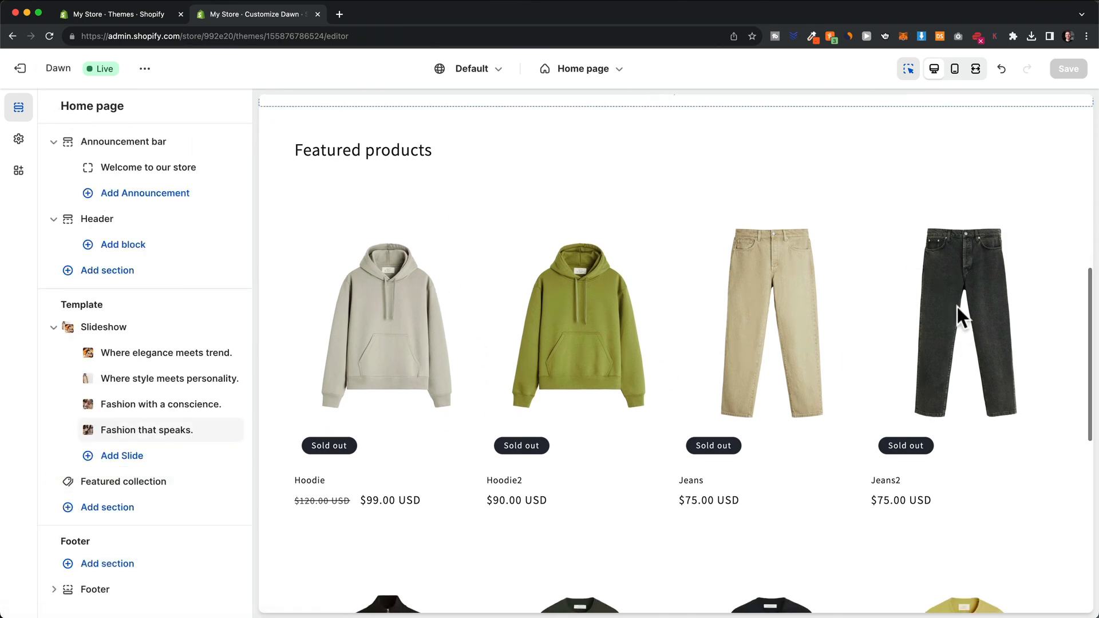
scroll(830, 372, up, 3)
scroll(731, 437, down, 2)
scroll(697, 426, up, 8)
scroll(712, 266, down, 7)
scroll(842, 341, down, 1)
scroll(780, 206, up, 5)
scroll(761, 355, down, 5)
scroll(718, 355, down, 1)
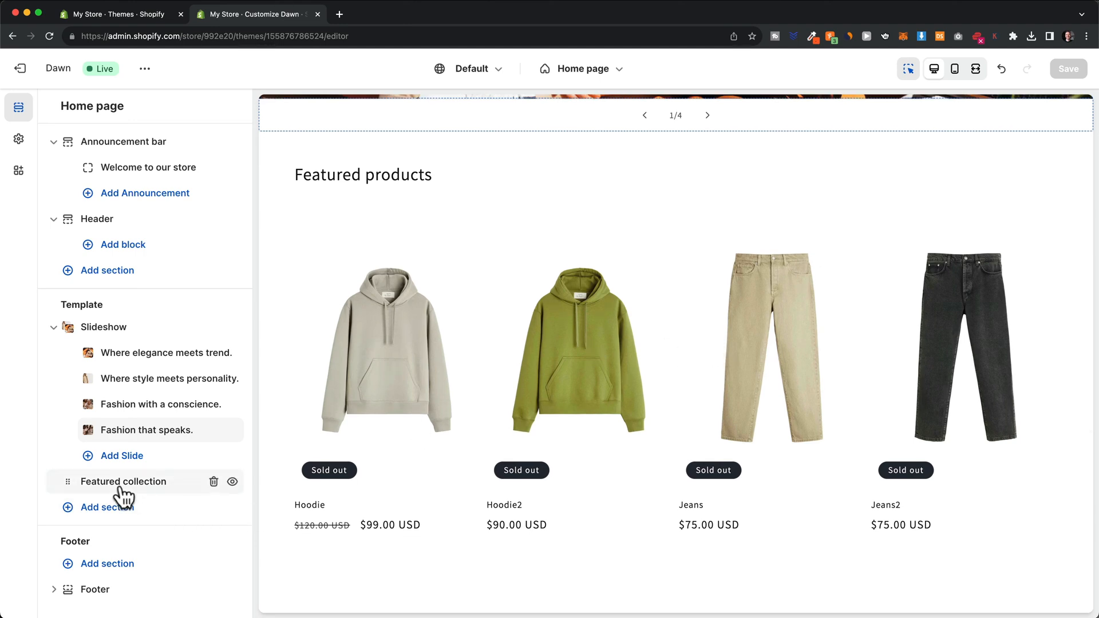
click(214, 482)
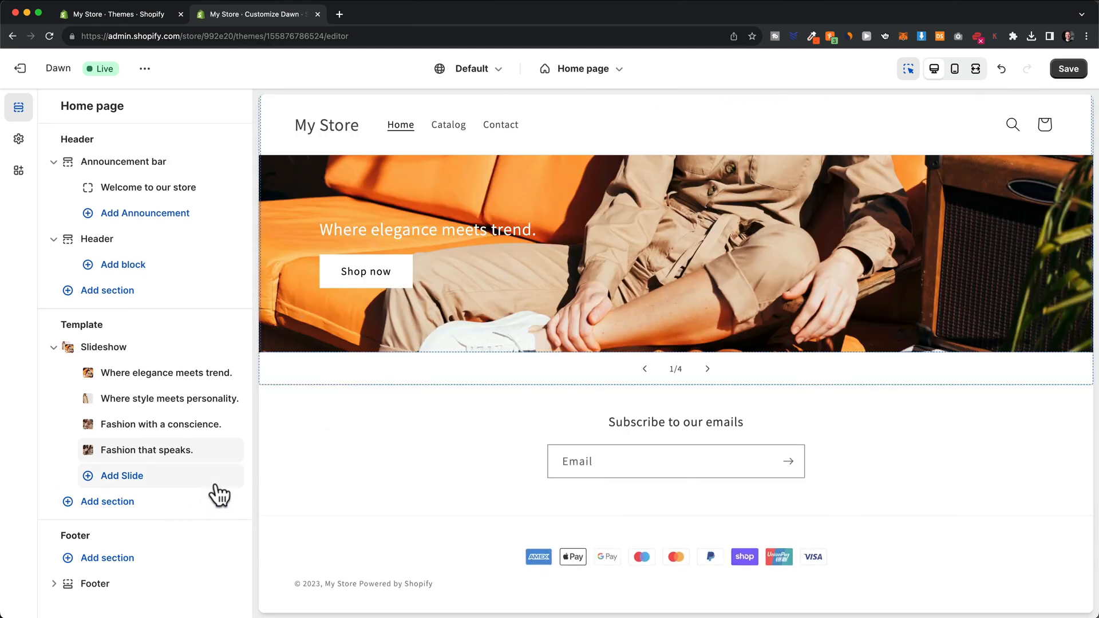
Step: Add a new Featured collection section below the slideshow and assign the New Arrivals collection to it
click(125, 504)
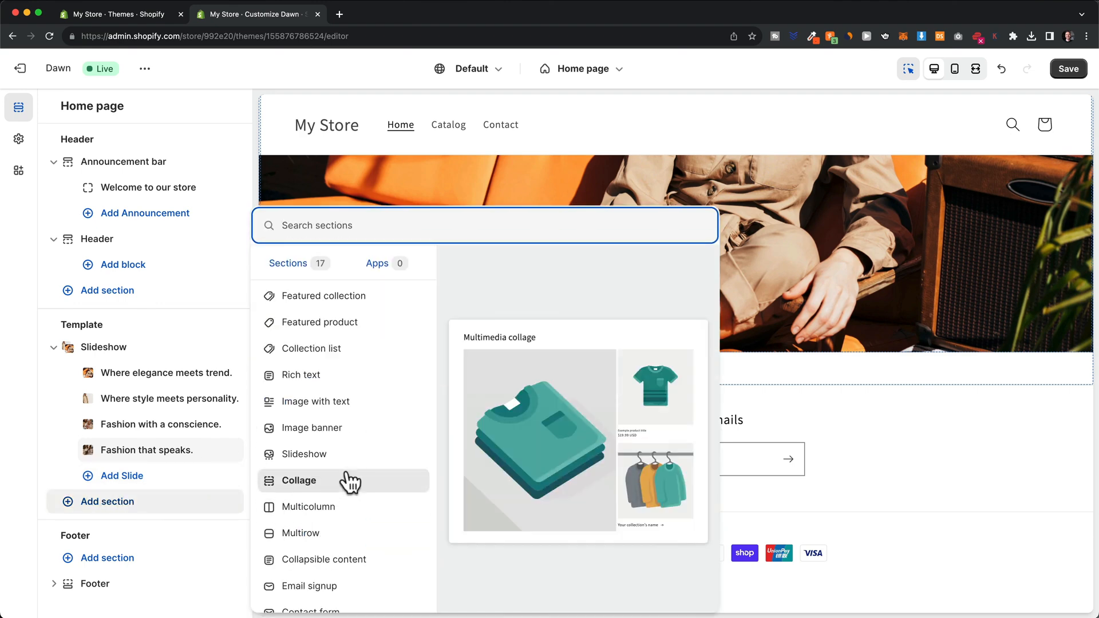
click(342, 309)
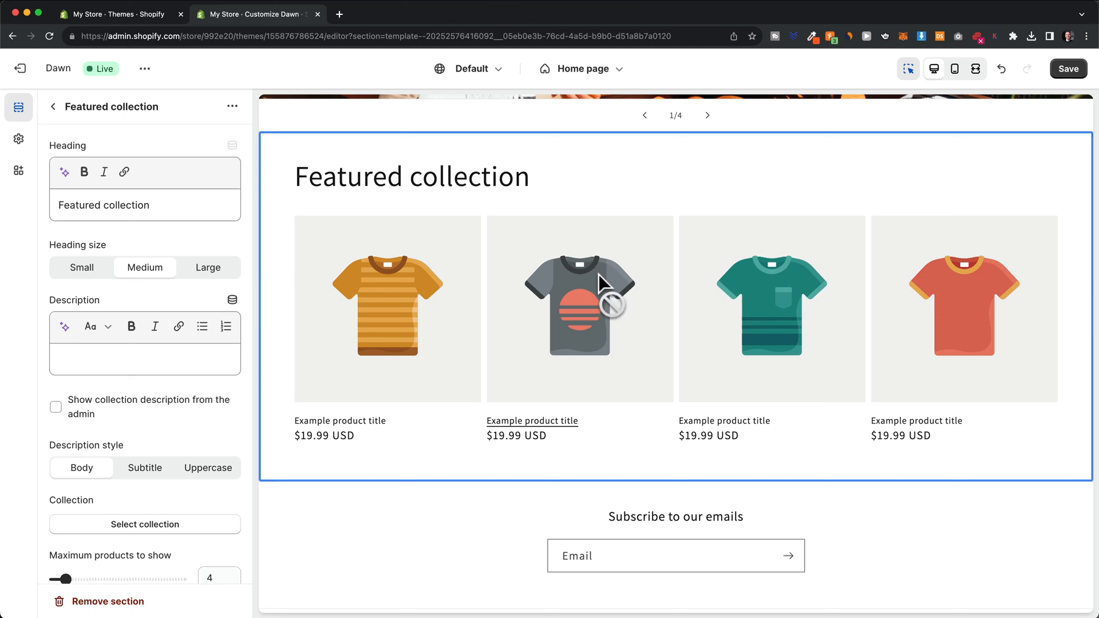
scroll(159, 326, down, 5)
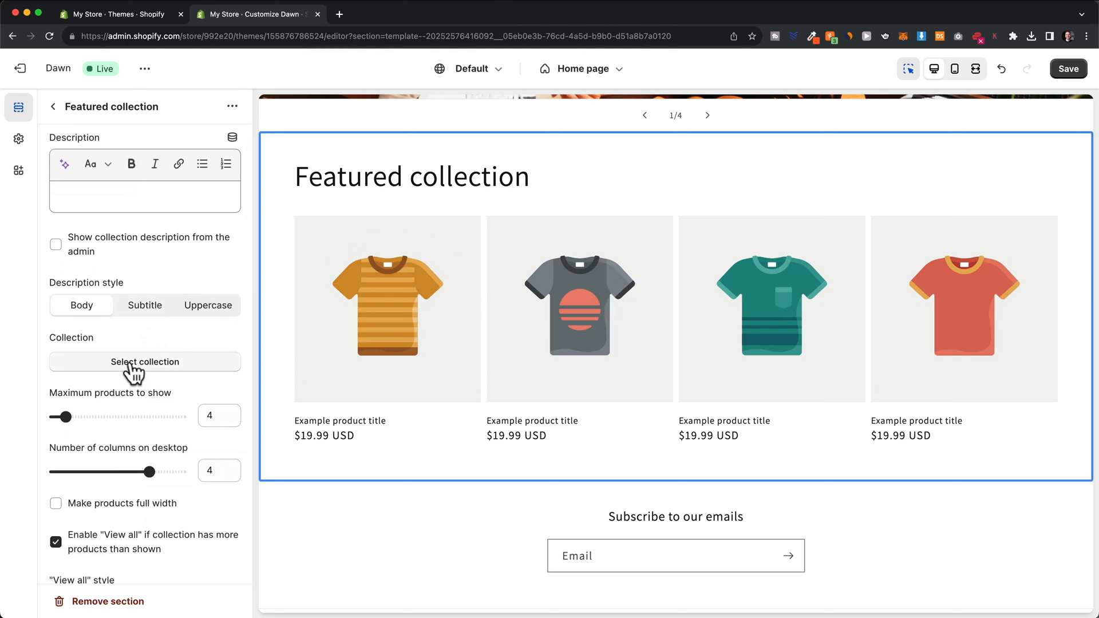
click(208, 372)
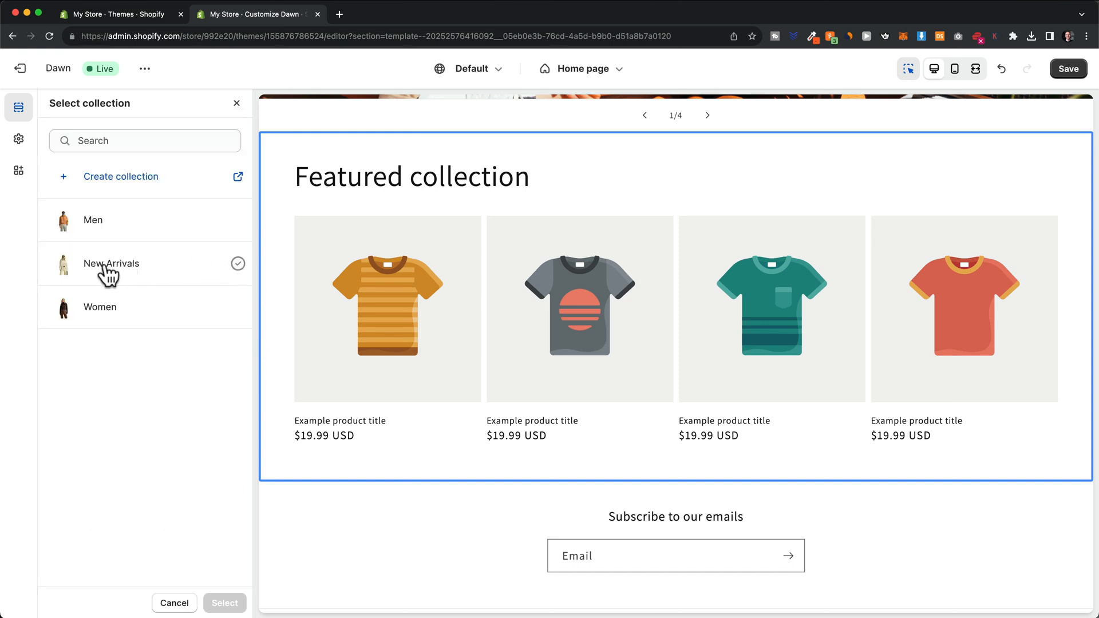
click(144, 265)
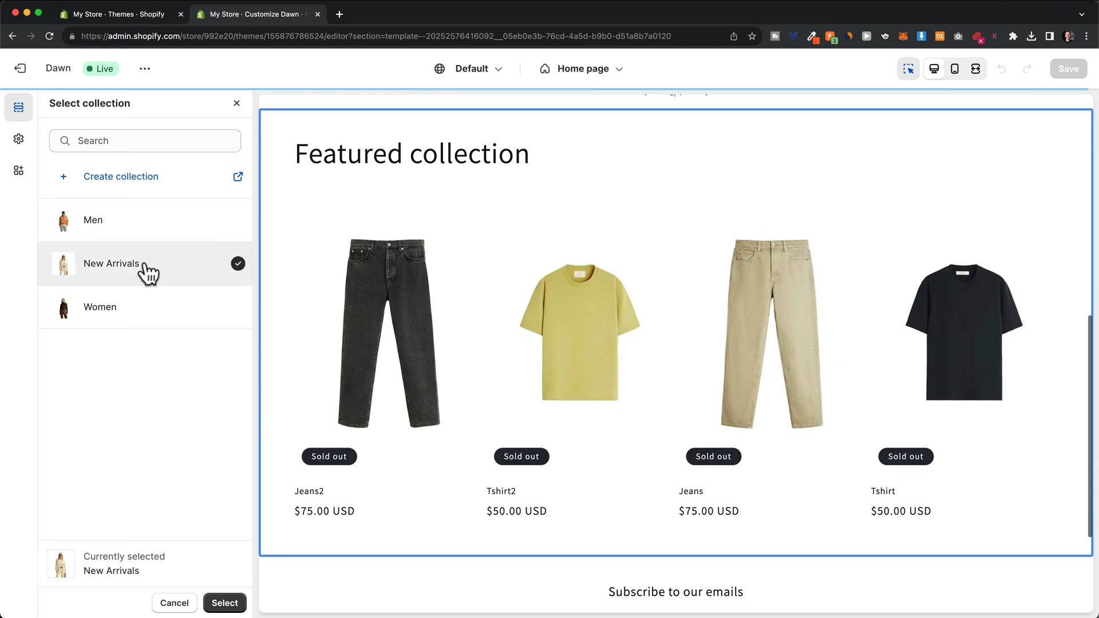
click(244, 606)
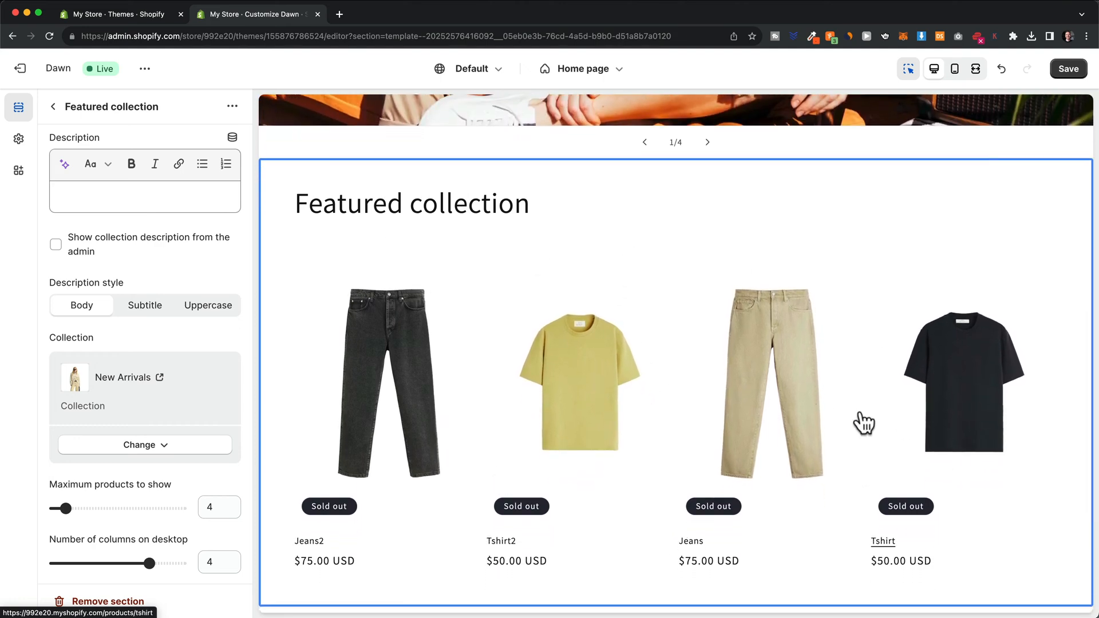
scroll(445, 410, down, 1)
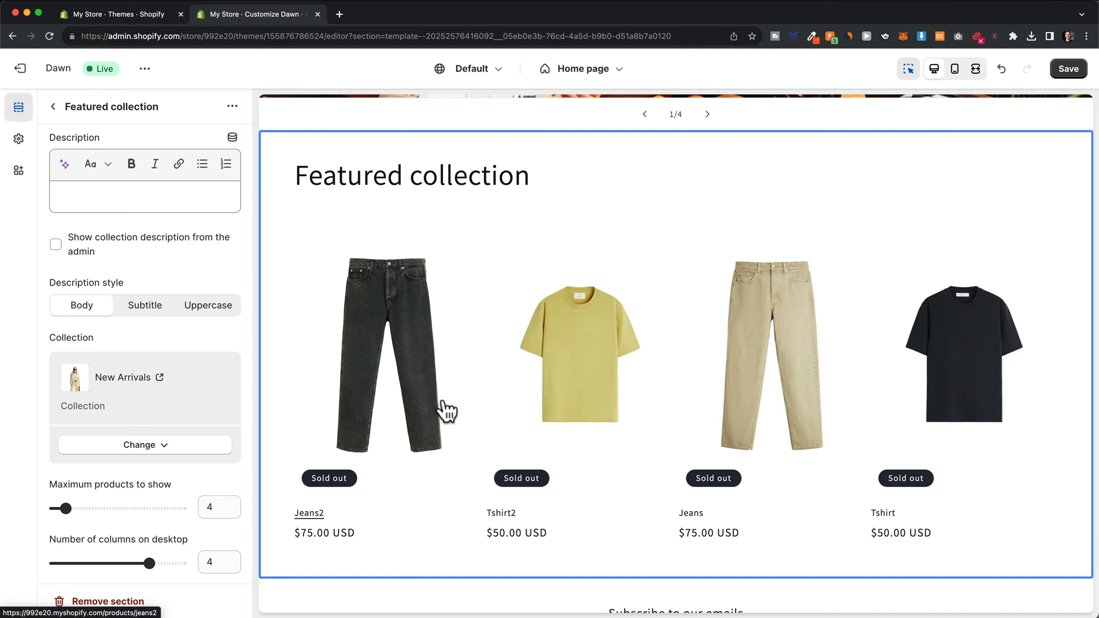
Step: Set the new section's heading to "New Arrivals" and its description to "Check out our new stock."
scroll(142, 354, up, 5)
drag(160, 206, 68, 205)
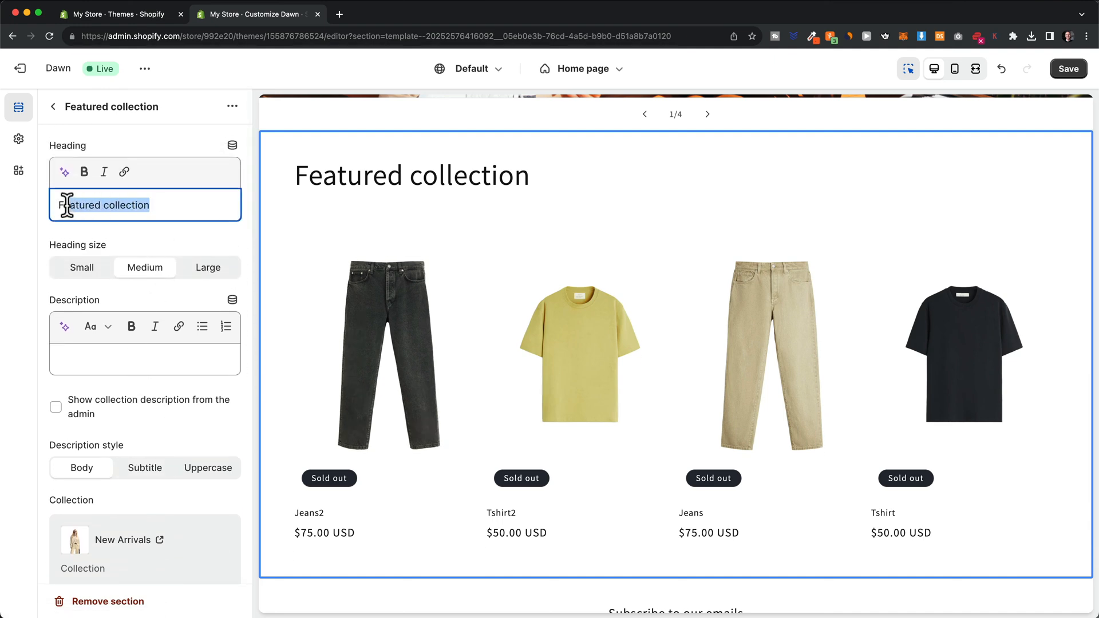
text(New Arrivals)
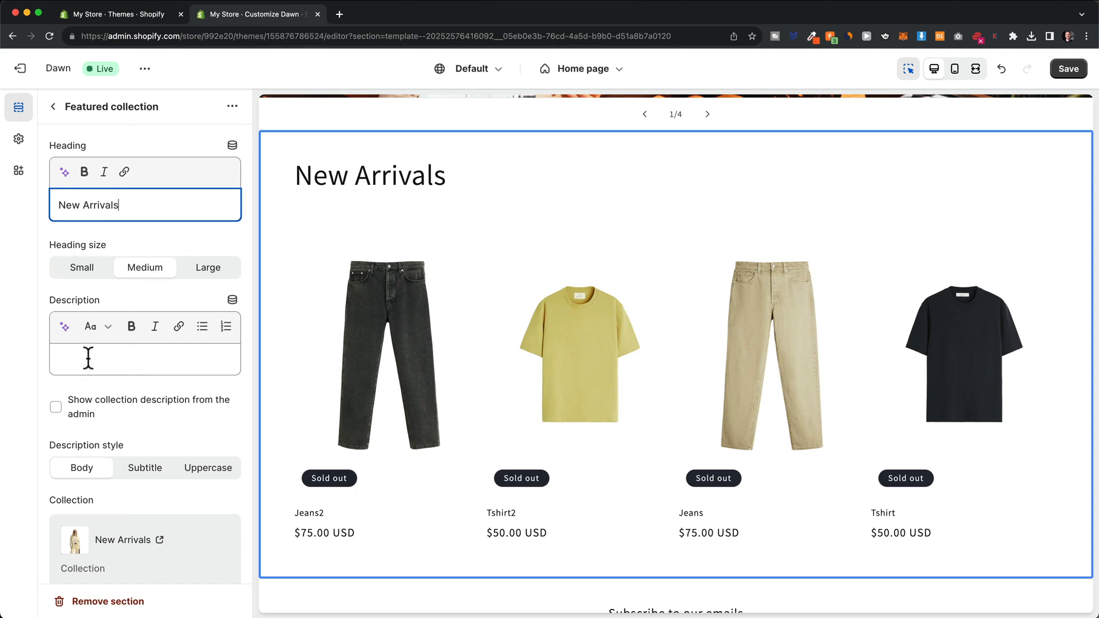
click(88, 358)
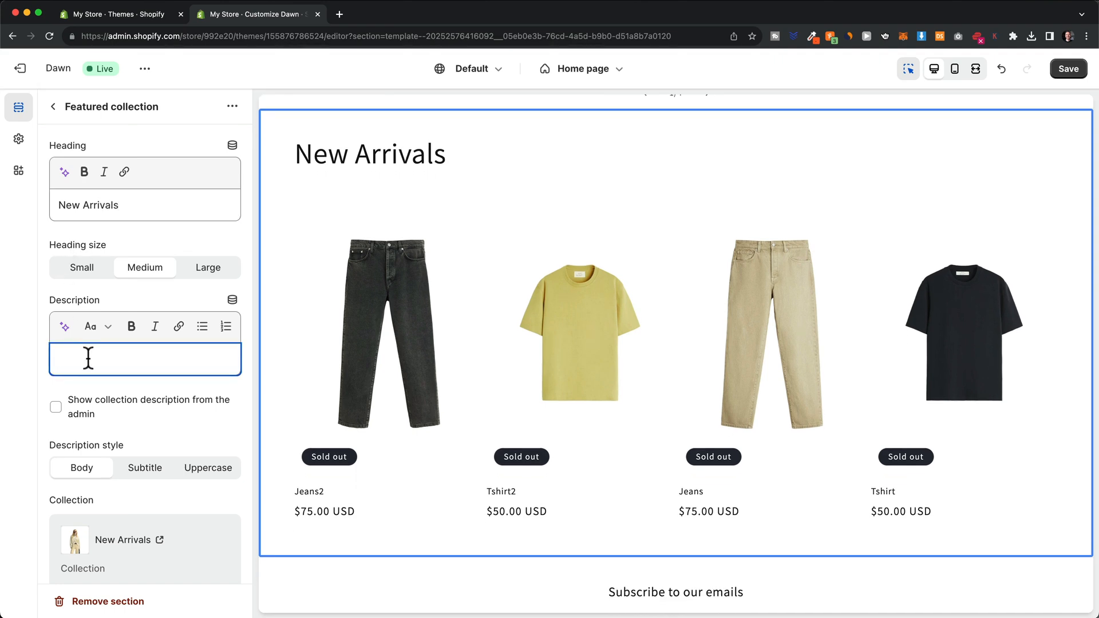
text(Check out our new stock.)
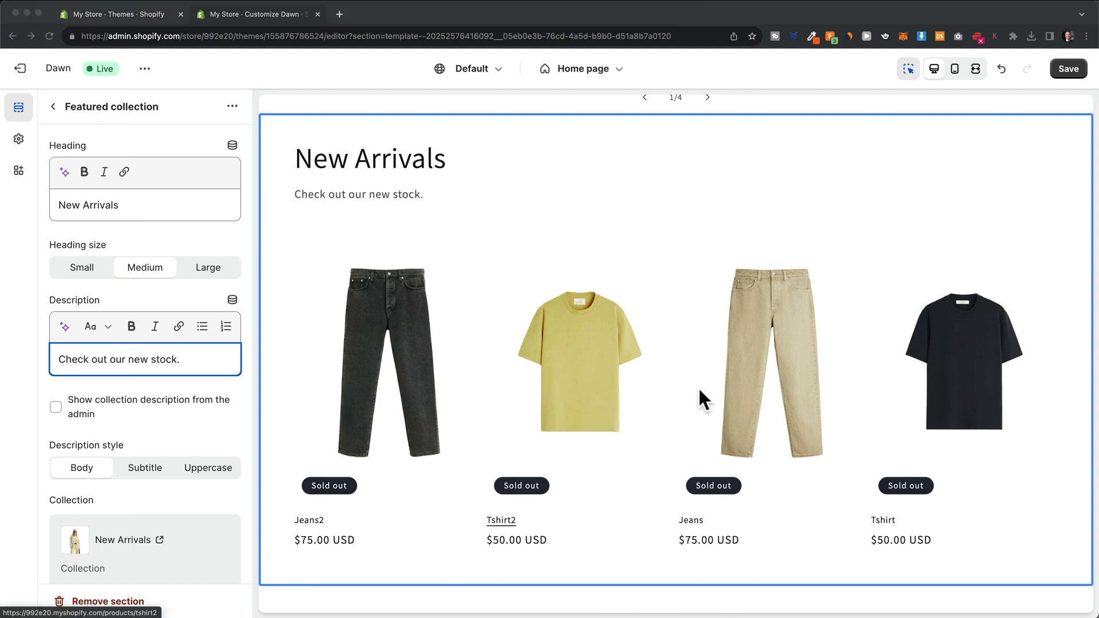
Step: Add a Collection list section below the Featured collection and set its number of desktop columns to 2
scroll(699, 386, down, 1)
scroll(699, 386, up, 1)
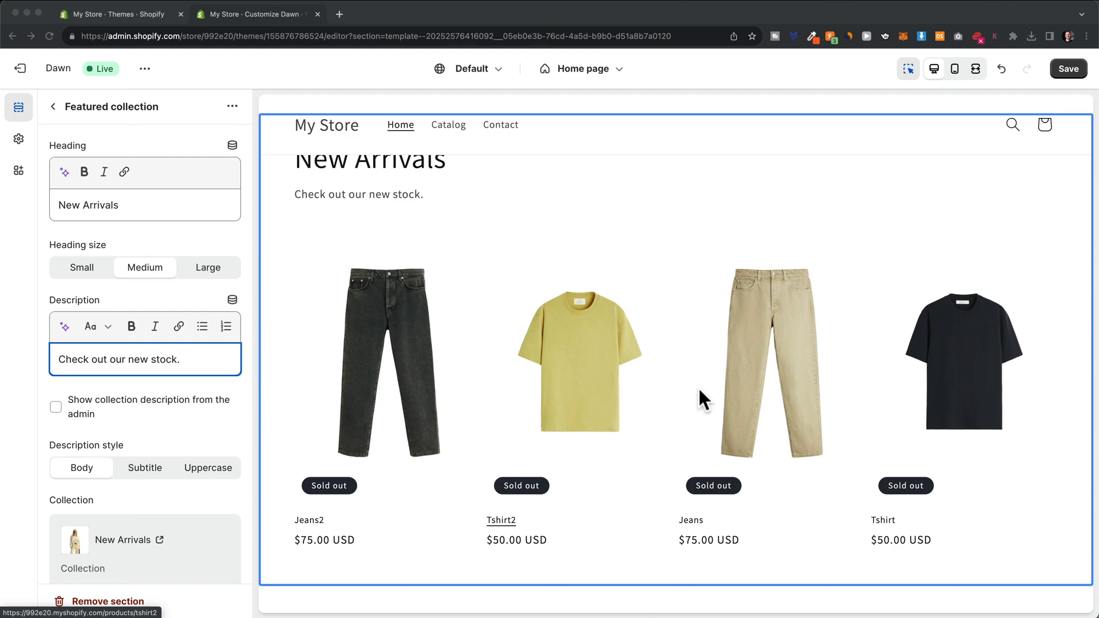
click(52, 106)
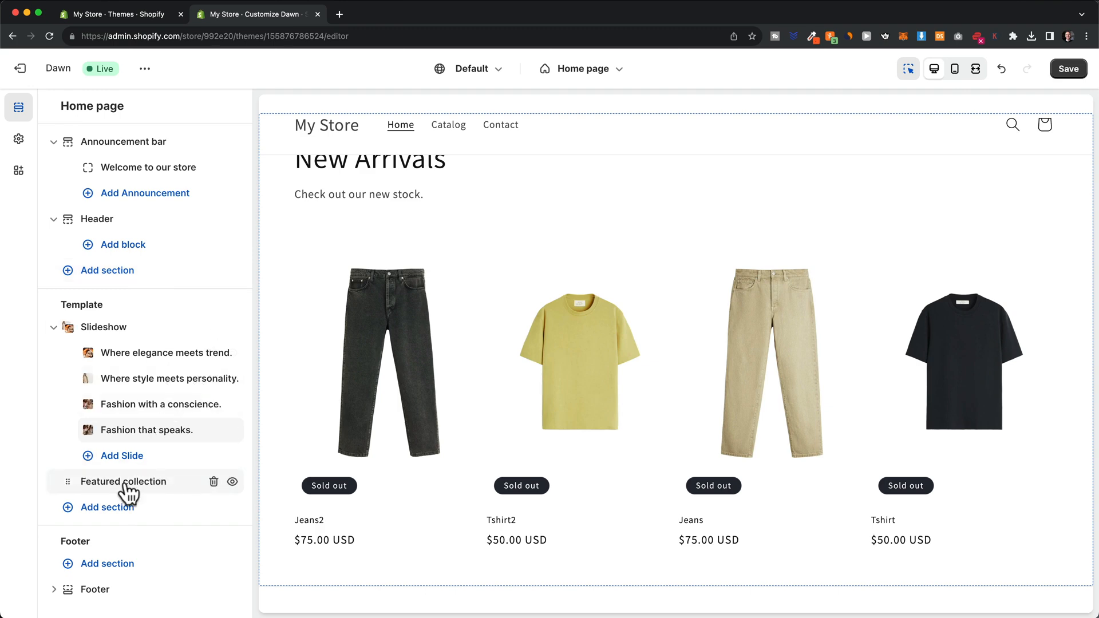
click(94, 508)
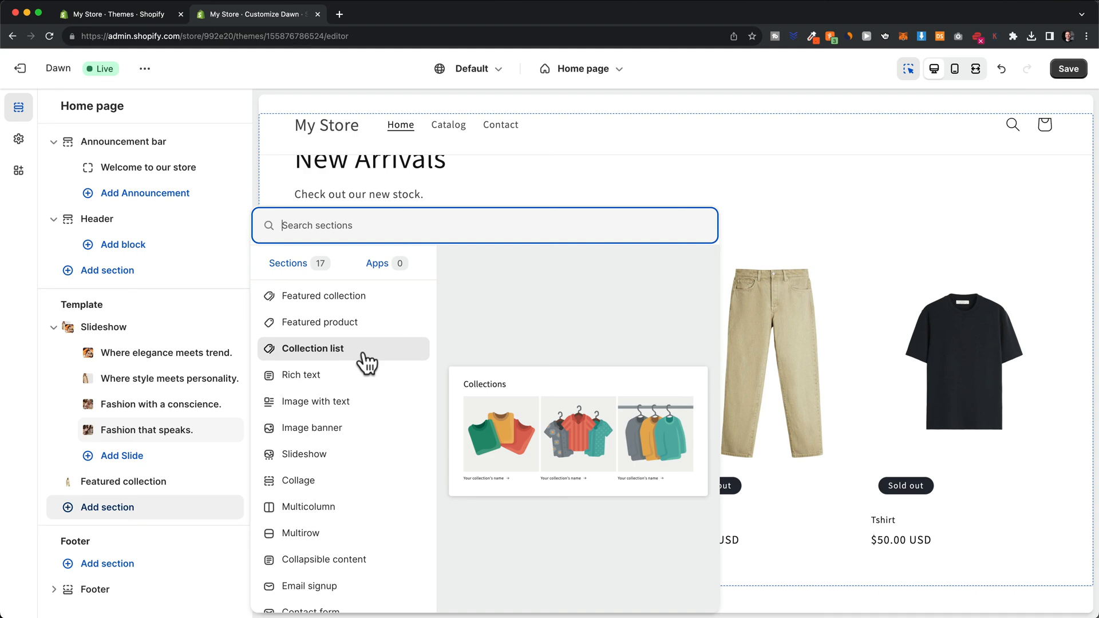
click(366, 362)
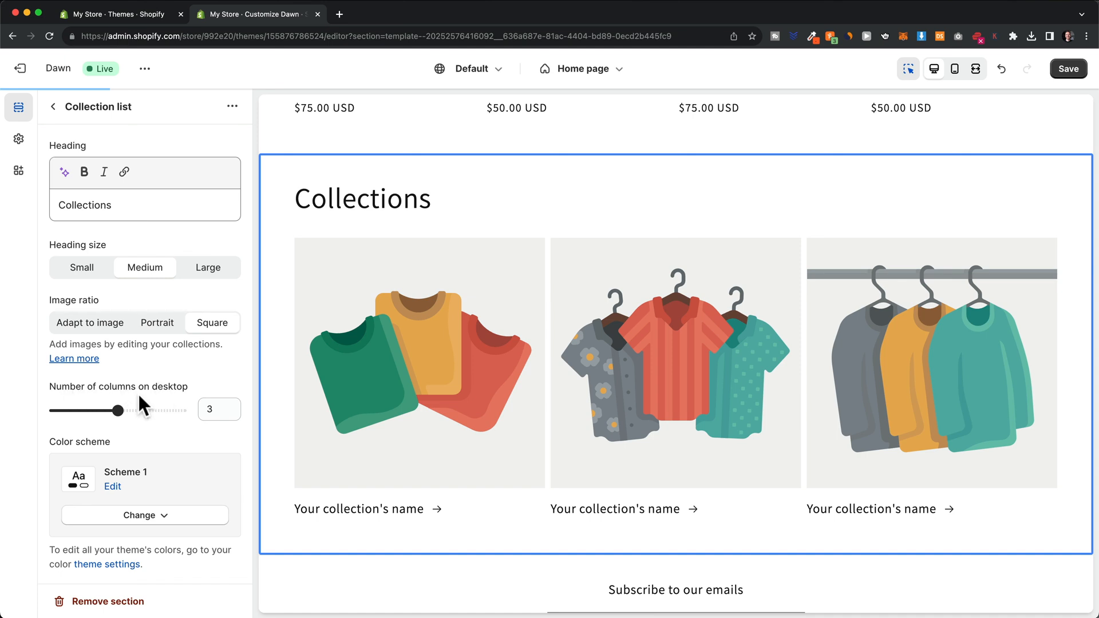
drag(118, 410, 89, 409)
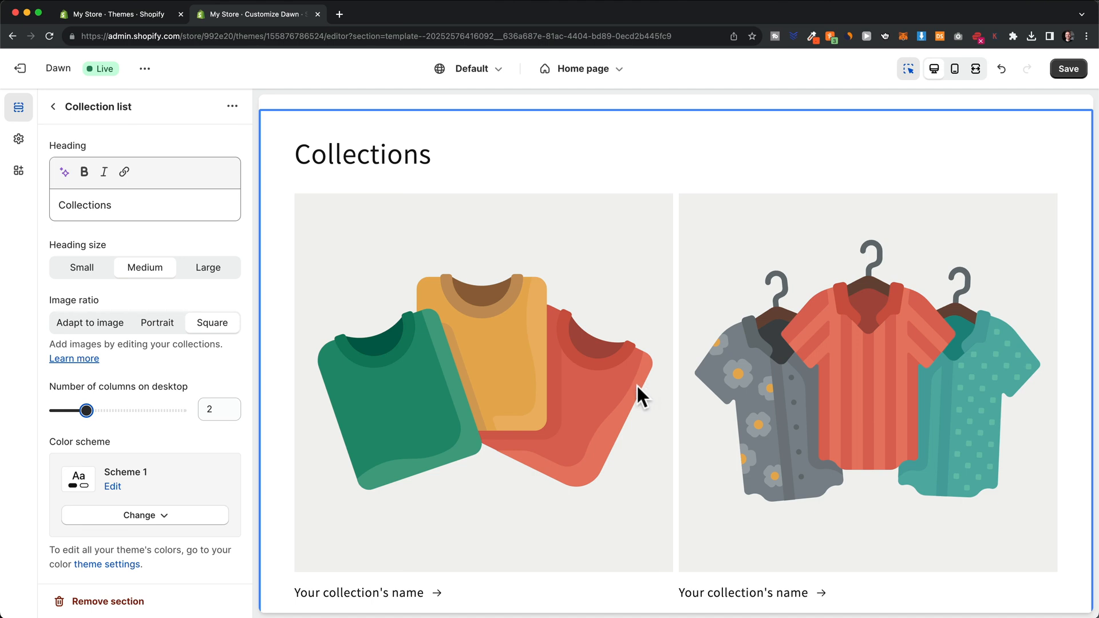
Step: Assign the Women collection to the first block of the Collection list
click(463, 339)
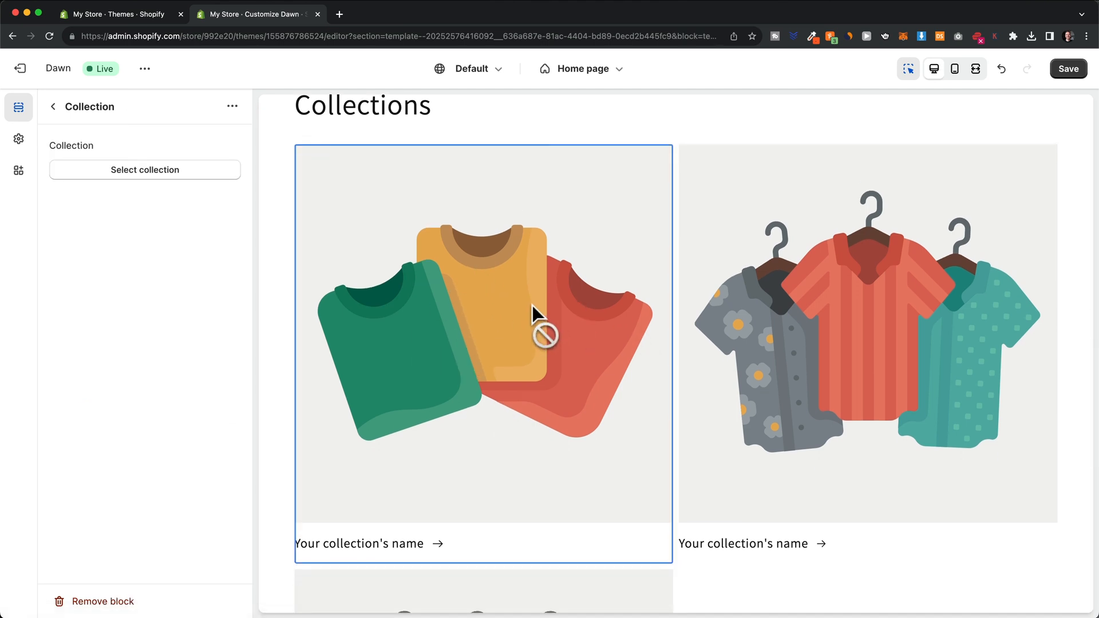
click(153, 172)
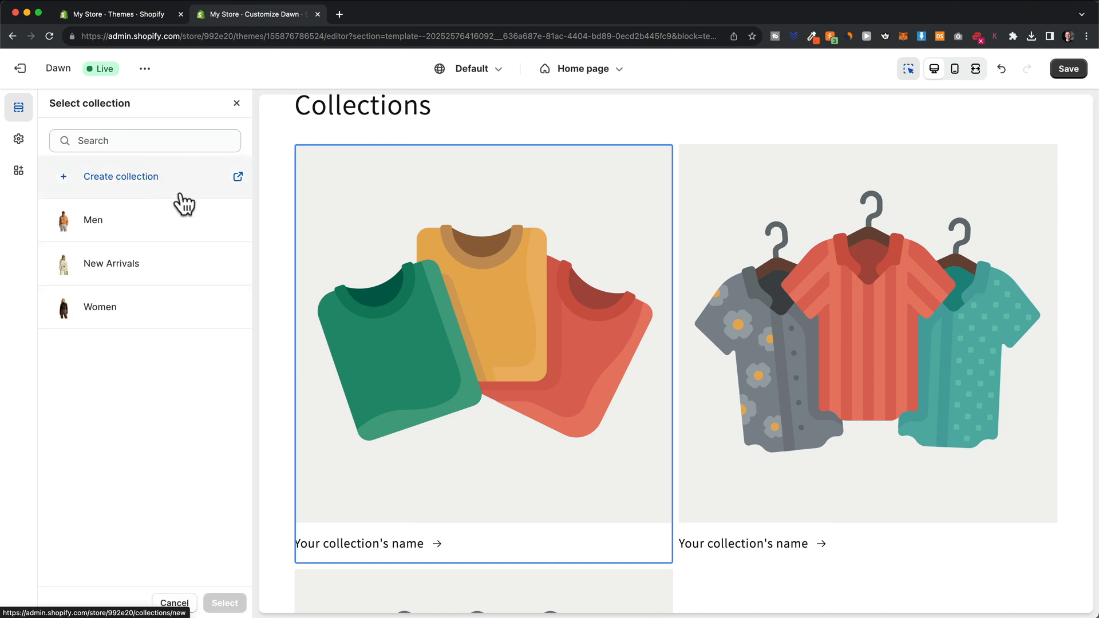
click(127, 320)
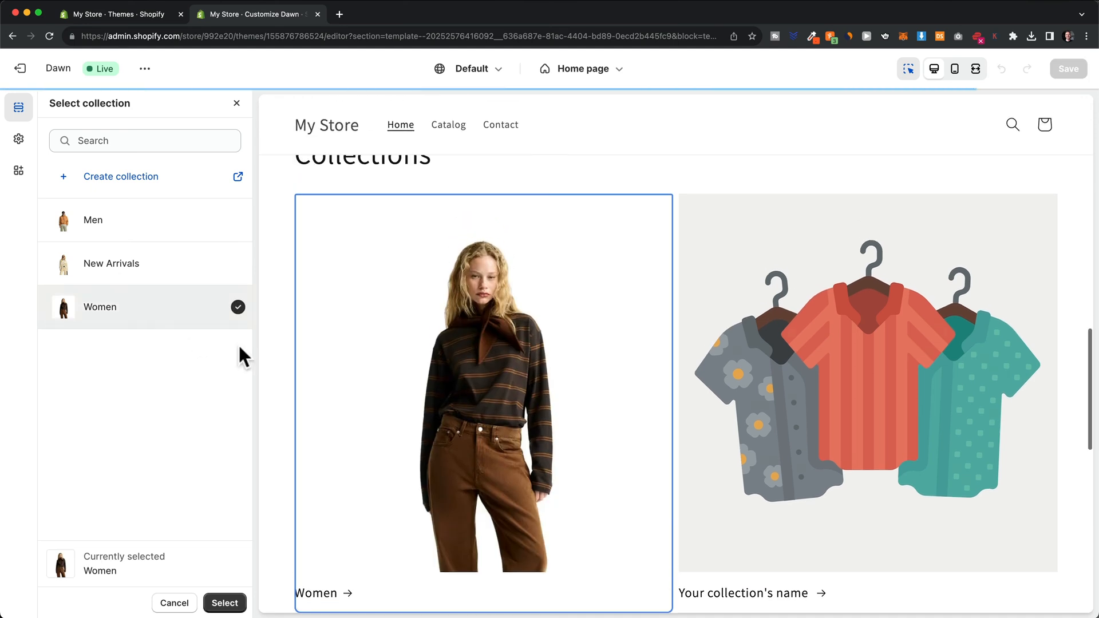
click(224, 603)
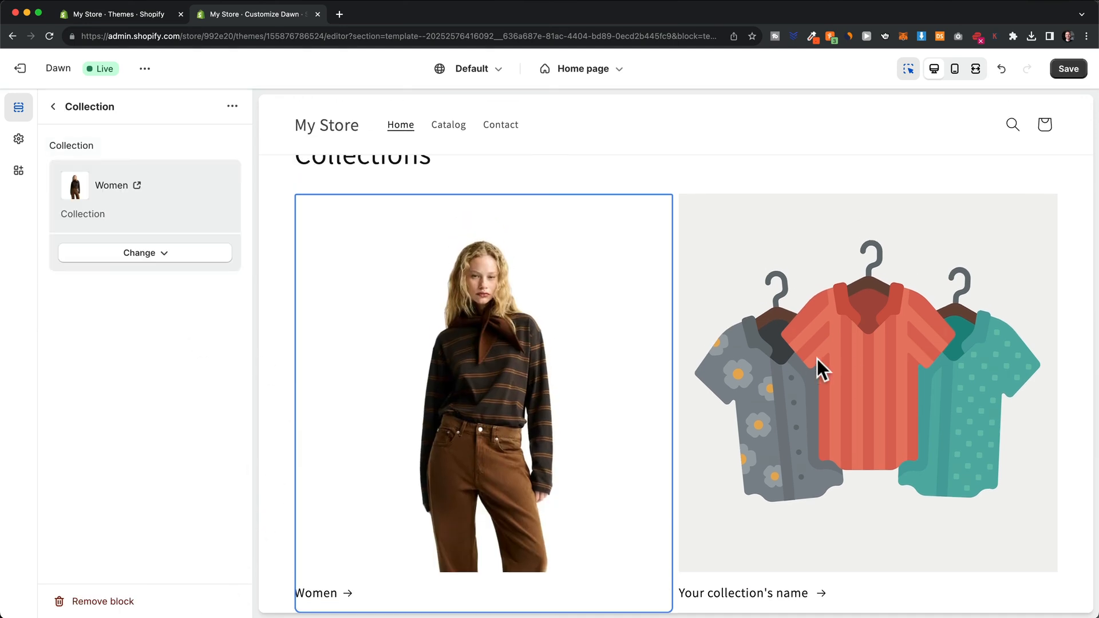
Step: Assign the Men collection to the second block of the Collection list
click(835, 334)
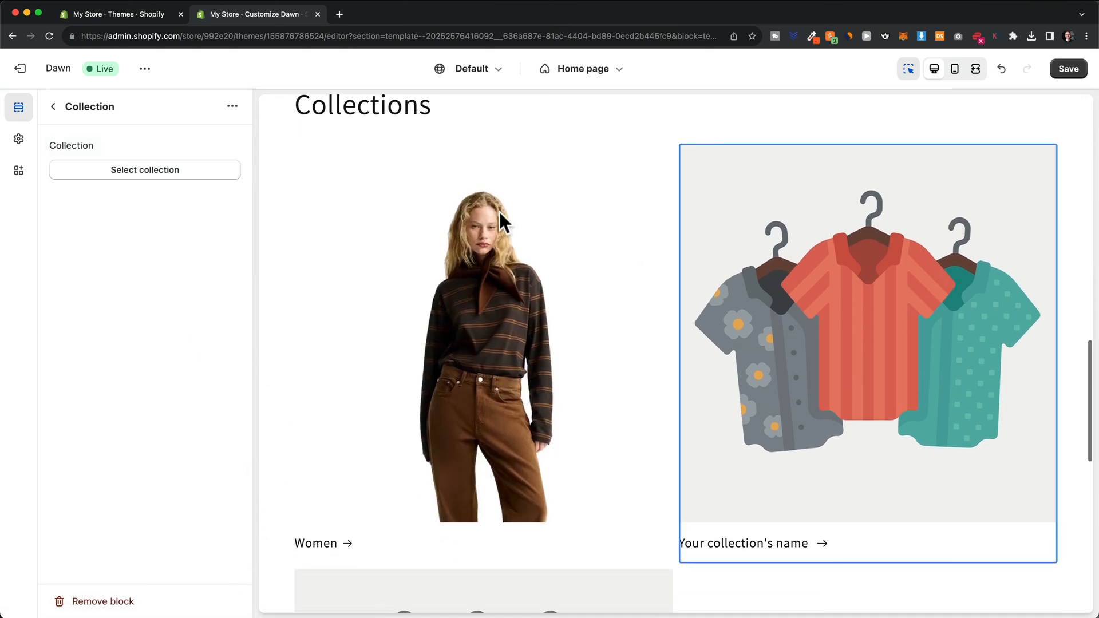
click(174, 170)
click(120, 228)
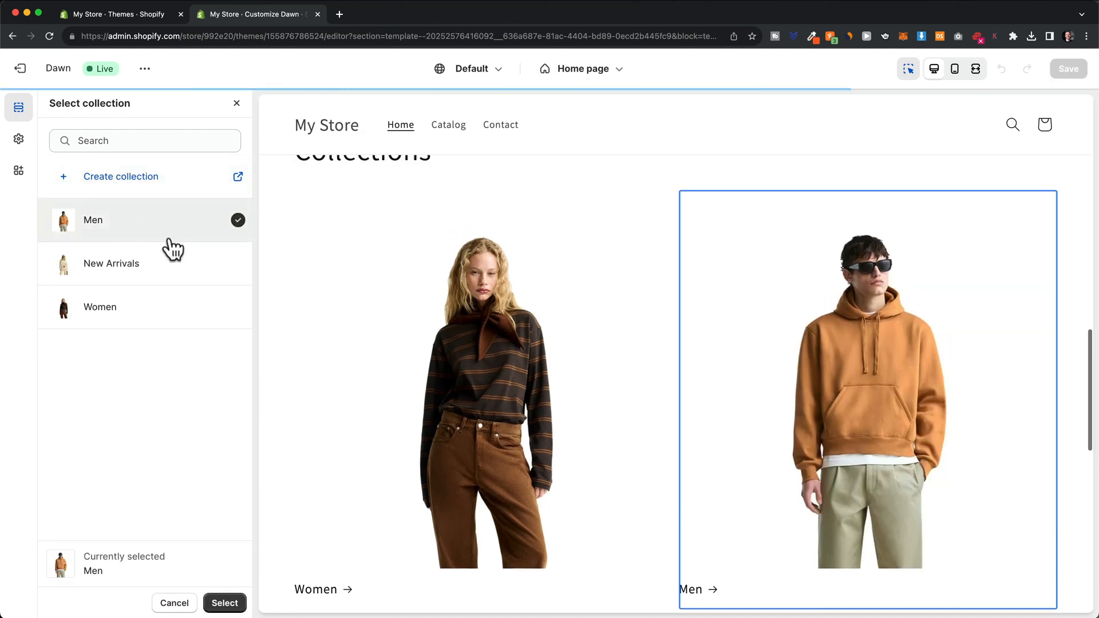
click(232, 602)
click(739, 351)
Step: Delete the empty third collection block from the Collection list section
scroll(740, 345, down, 5)
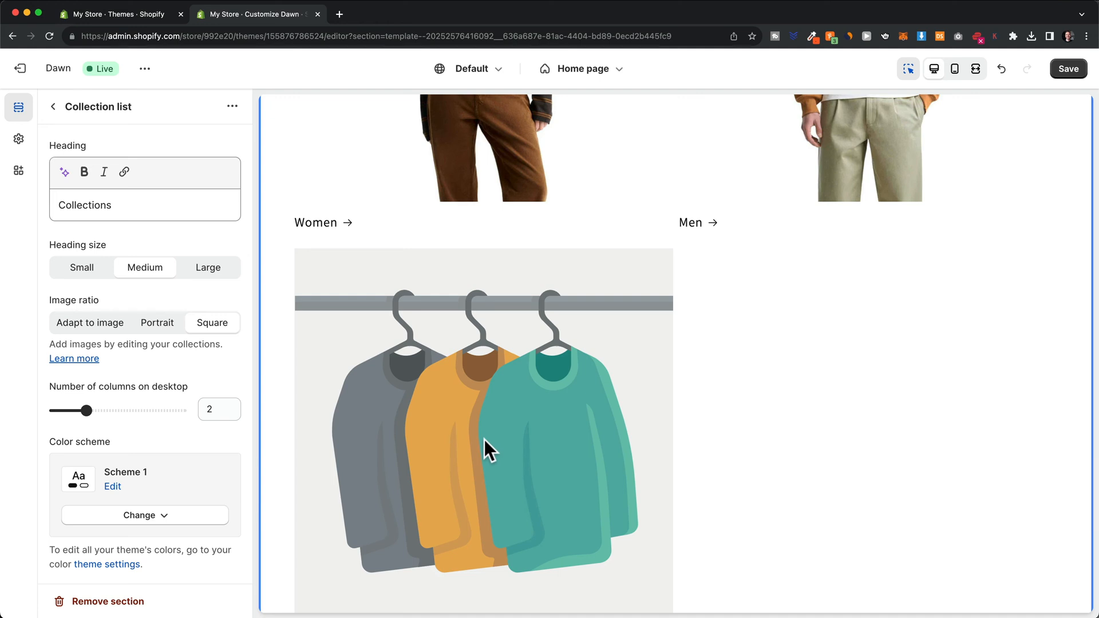
scroll(485, 440, up, 1)
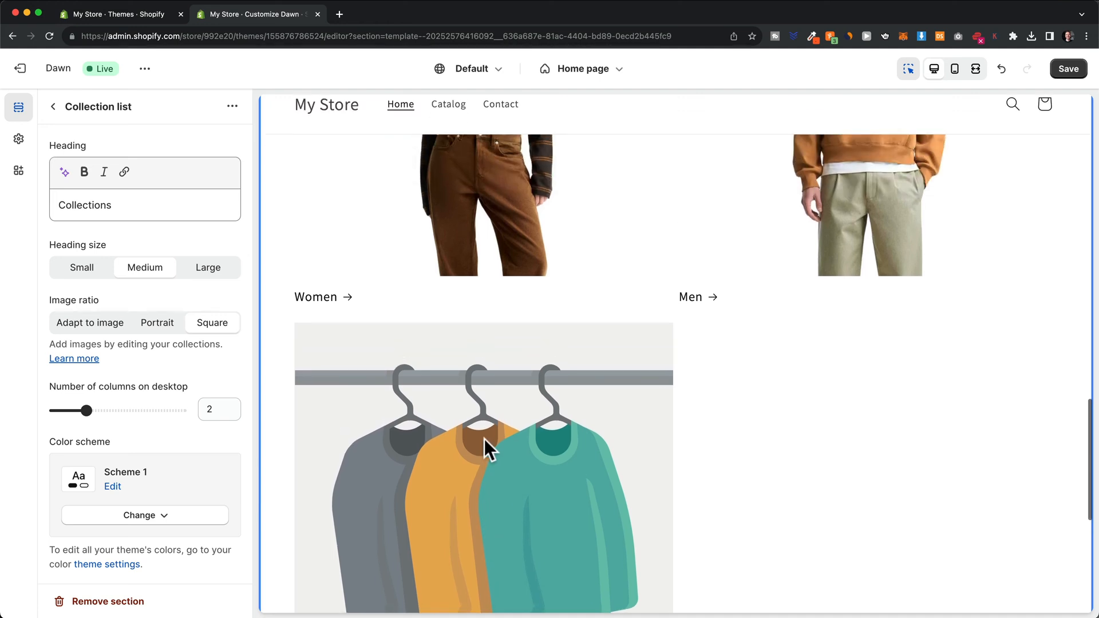
click(53, 107)
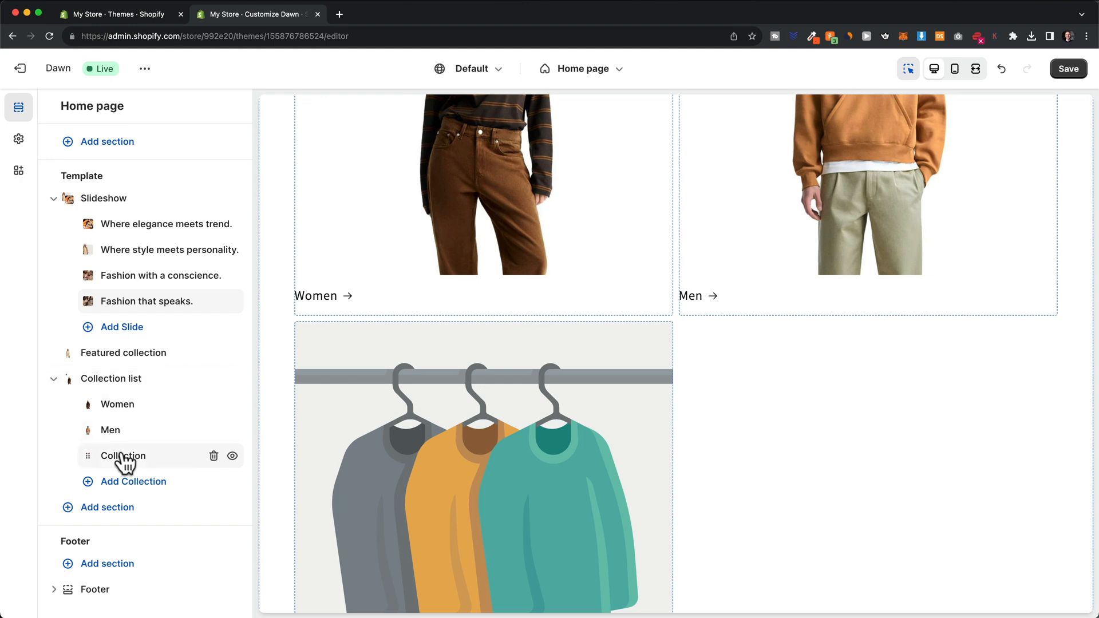
click(213, 456)
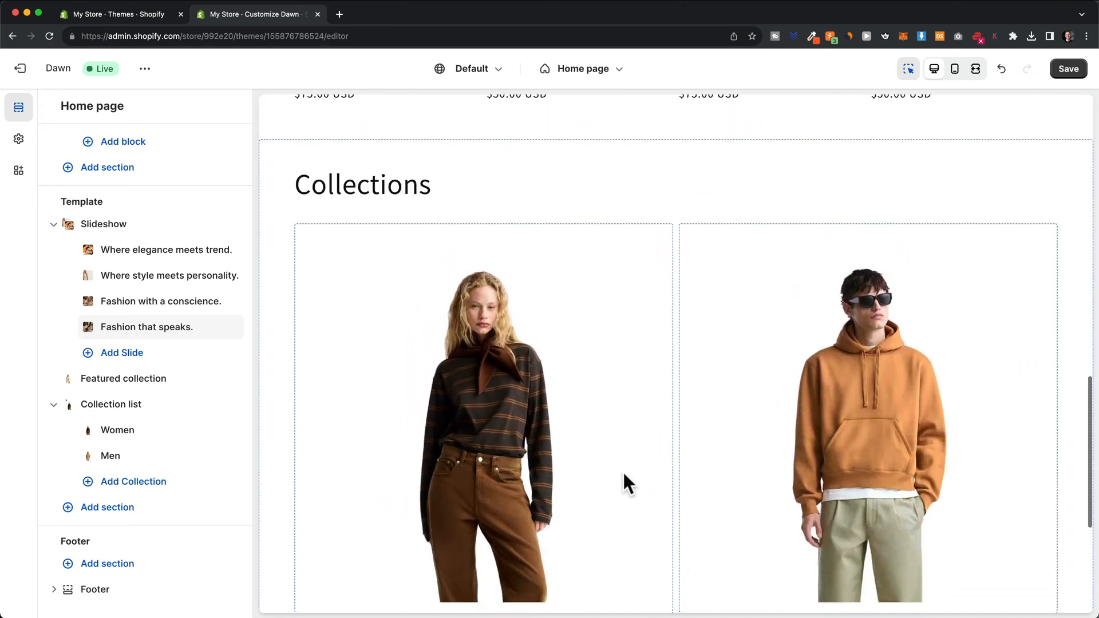
click(596, 171)
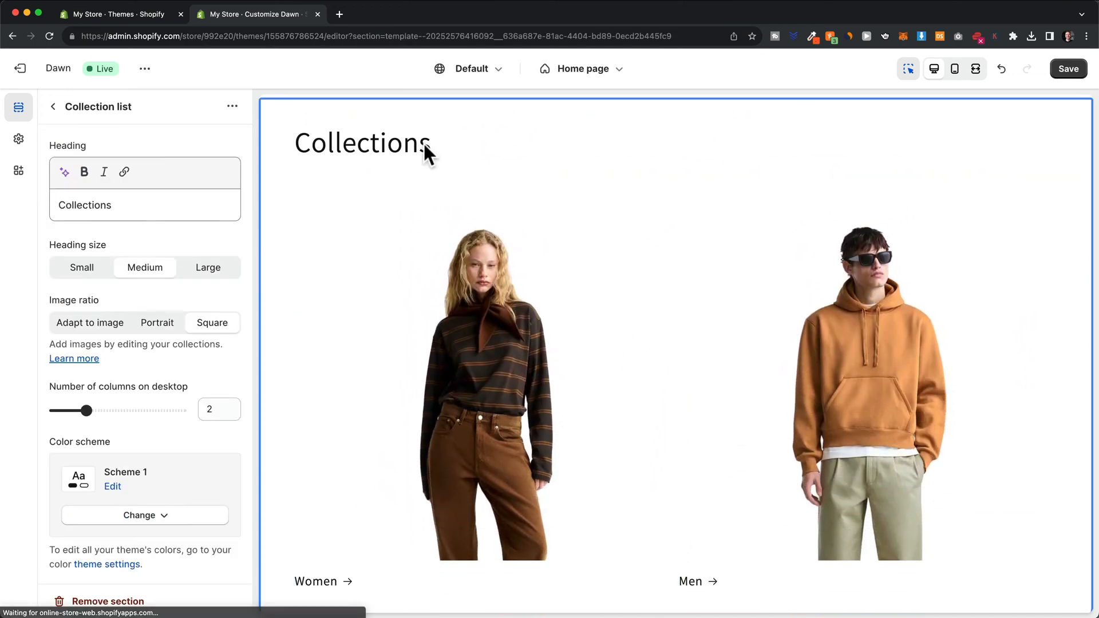
click(469, 287)
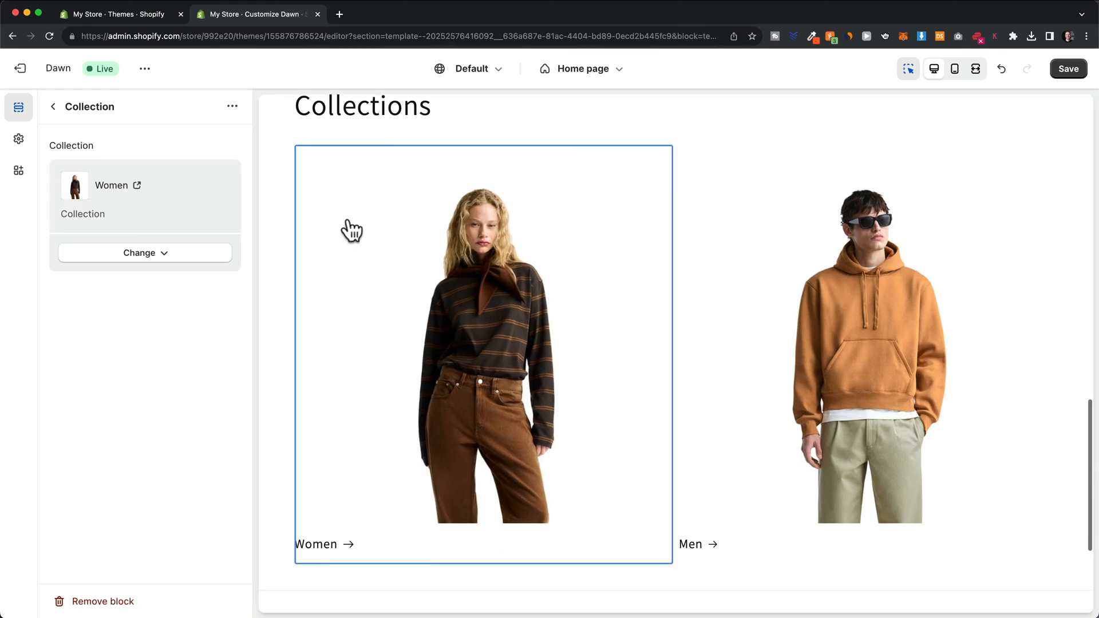
click(339, 116)
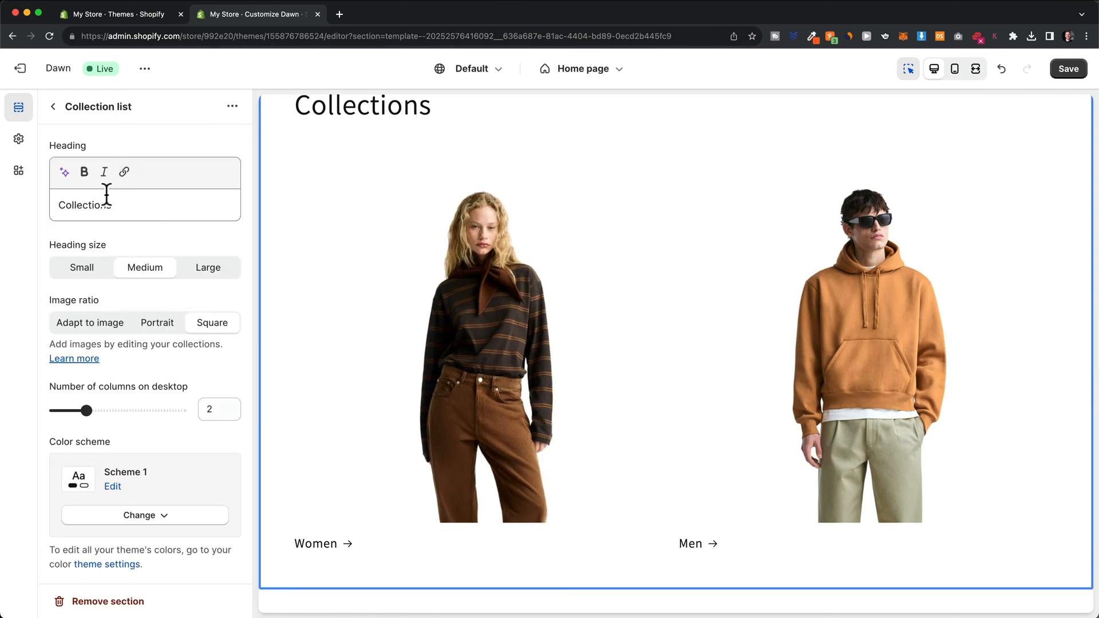
drag(142, 206, 65, 206)
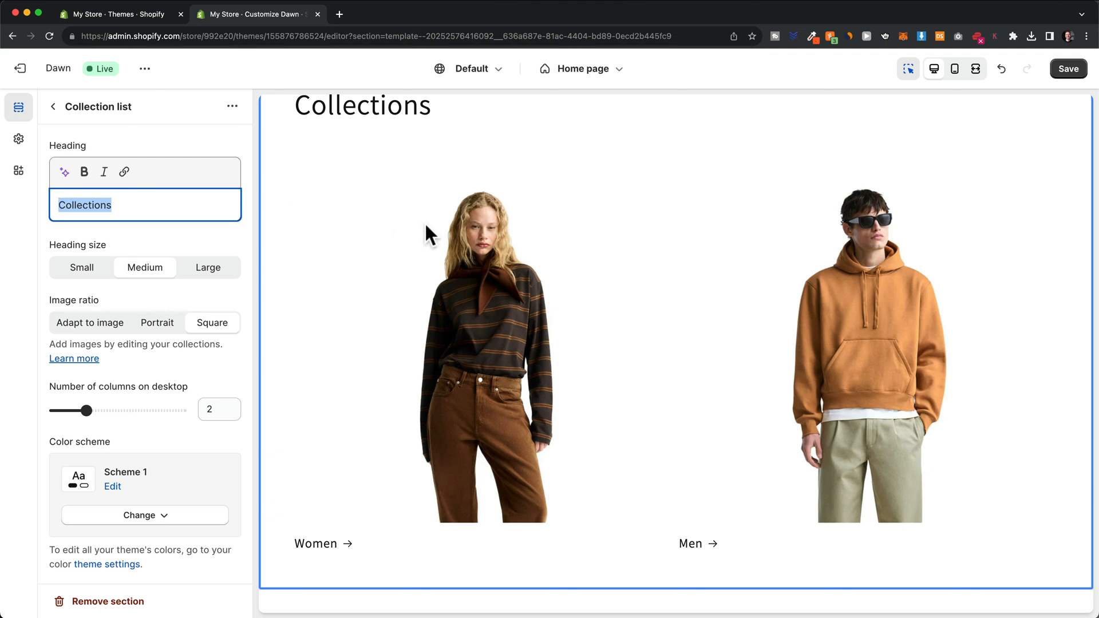
scroll(425, 222, up, 4)
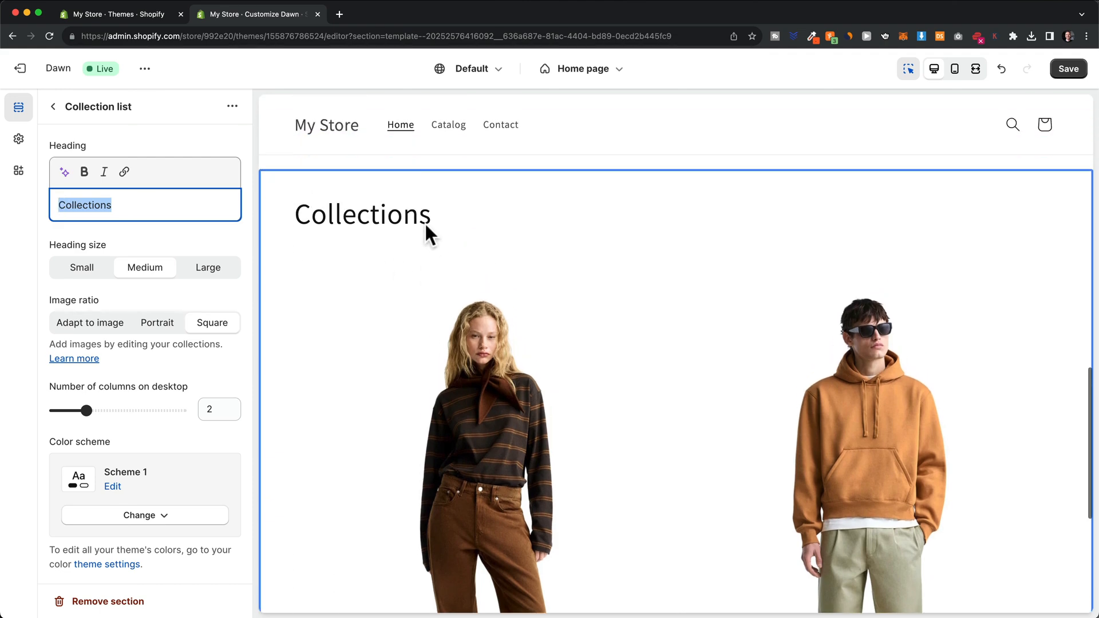
click(743, 441)
Step: Remove the placeholder collection block still shown below the Women and Men collections
scroll(743, 441, down, 8)
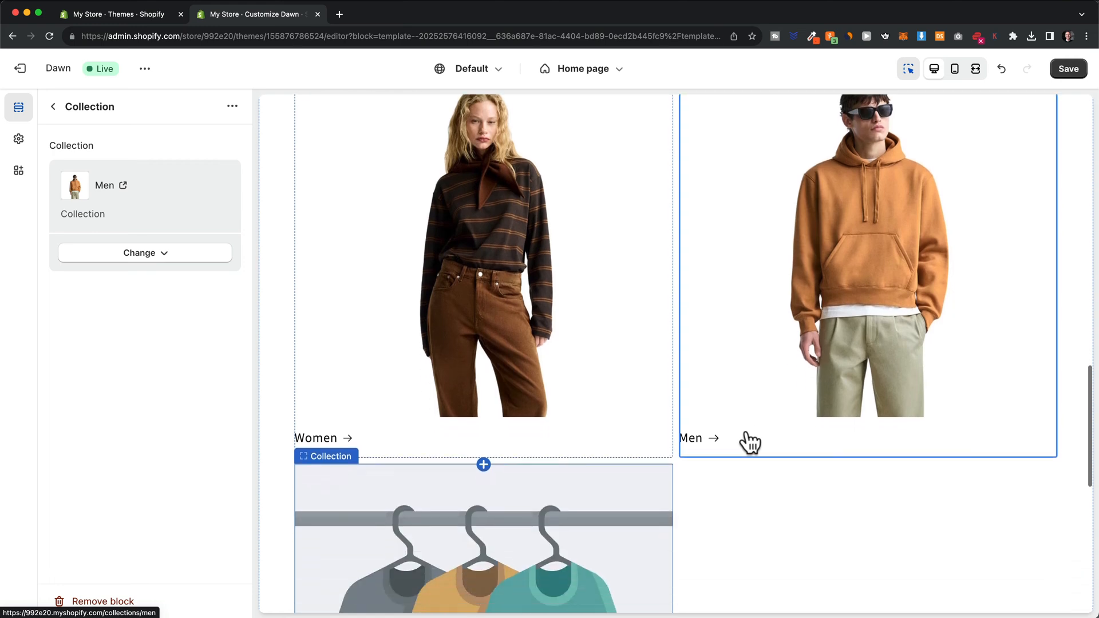
scroll(499, 395, down, 3)
scroll(479, 369, down, 2)
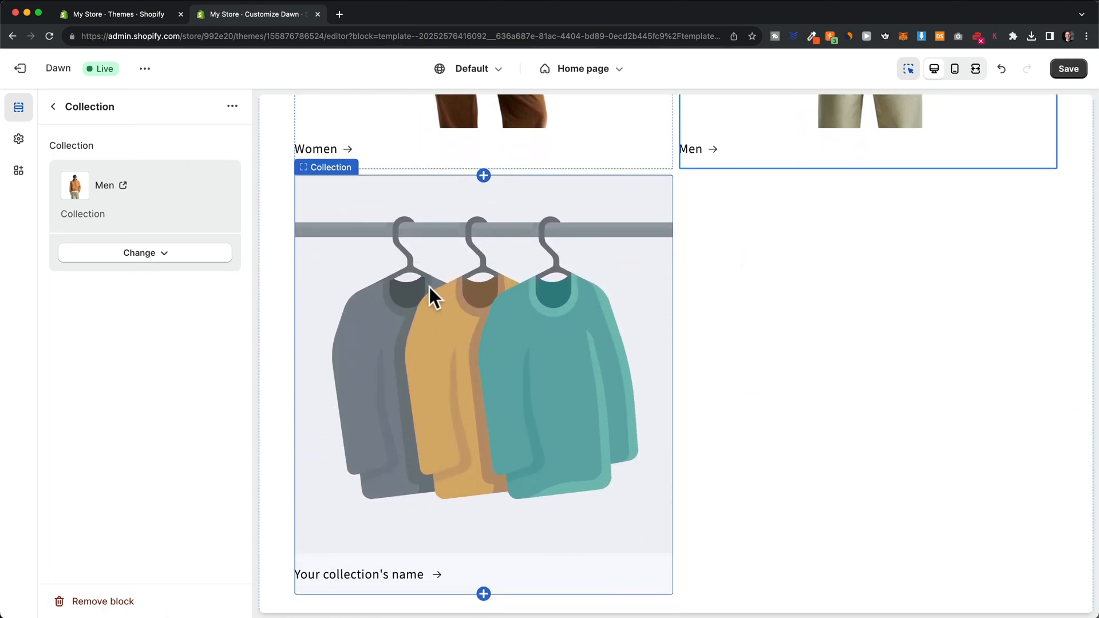
click(545, 276)
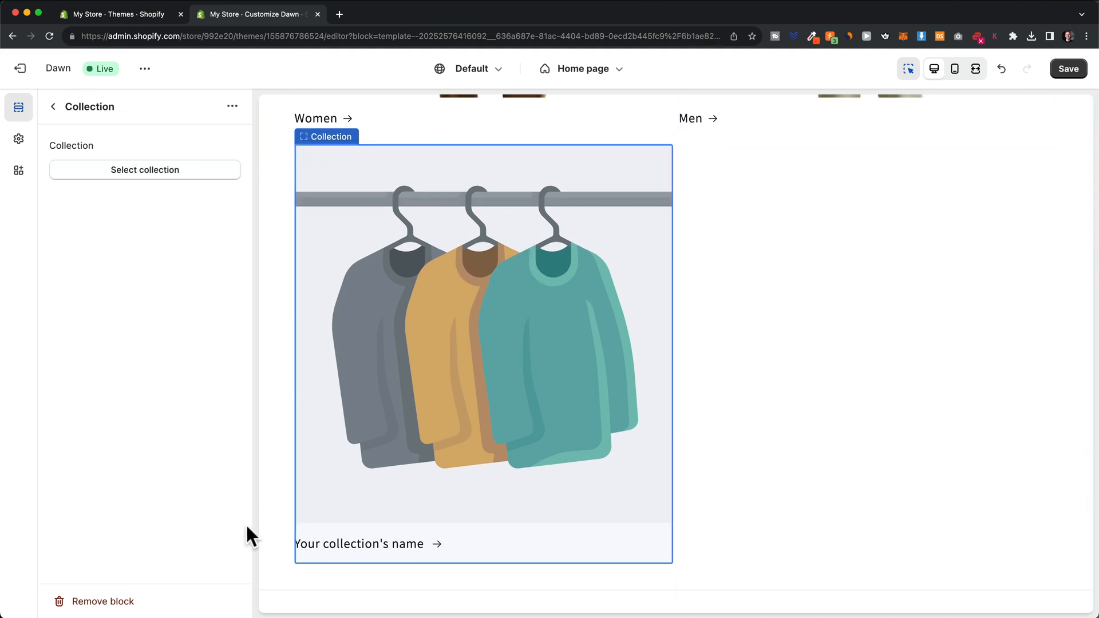
click(98, 602)
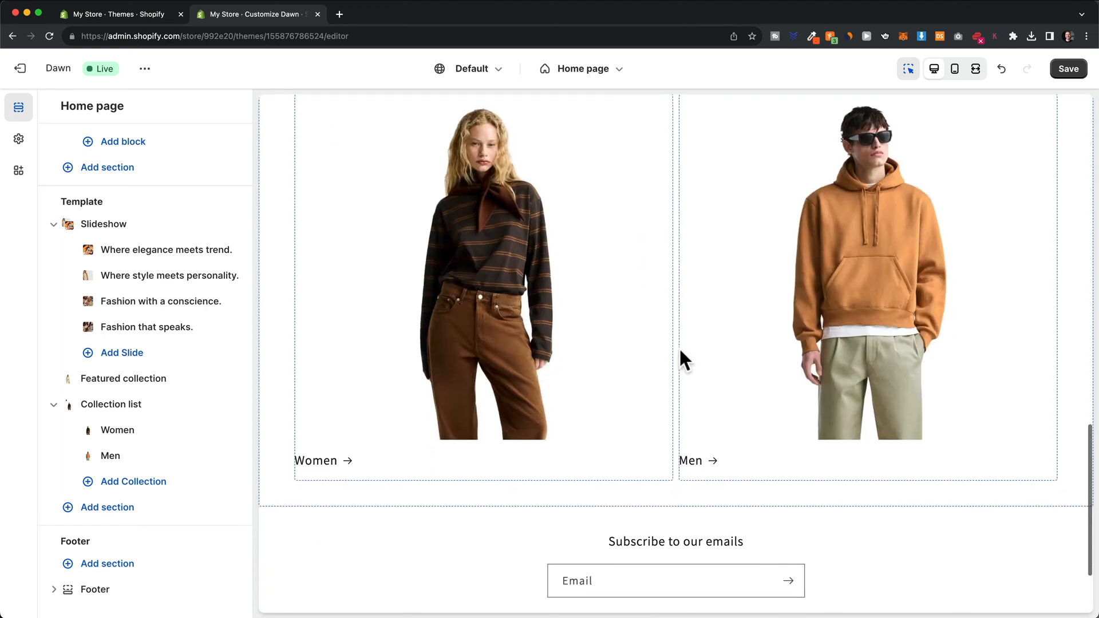
Step: Change the Collection list section's heading to "Find your style"
scroll(583, 451, down, 1)
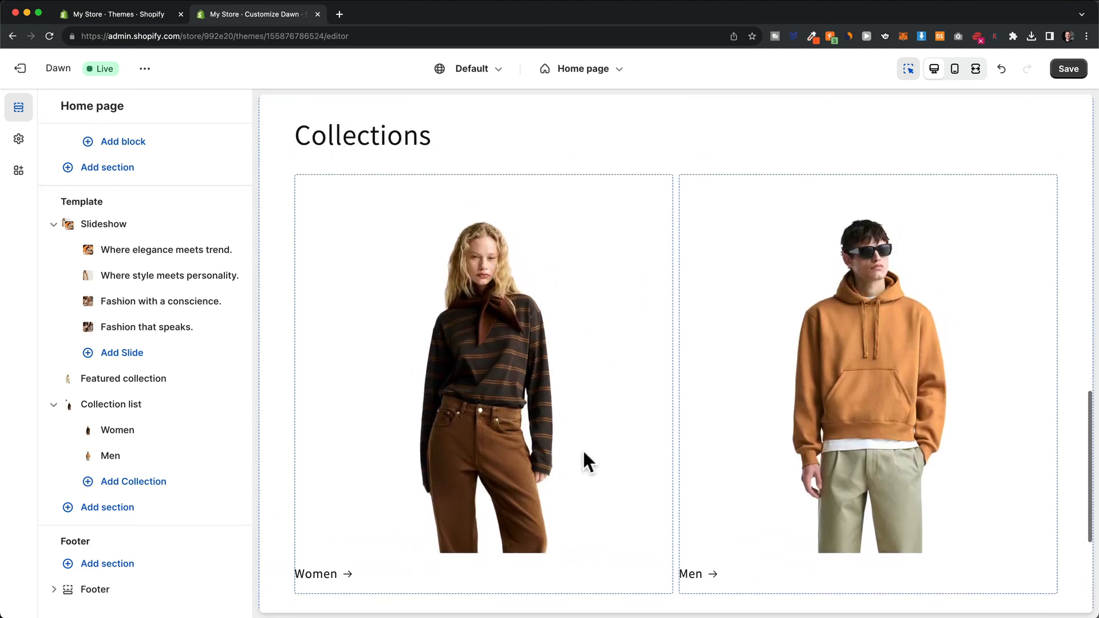
scroll(580, 441, up, 2)
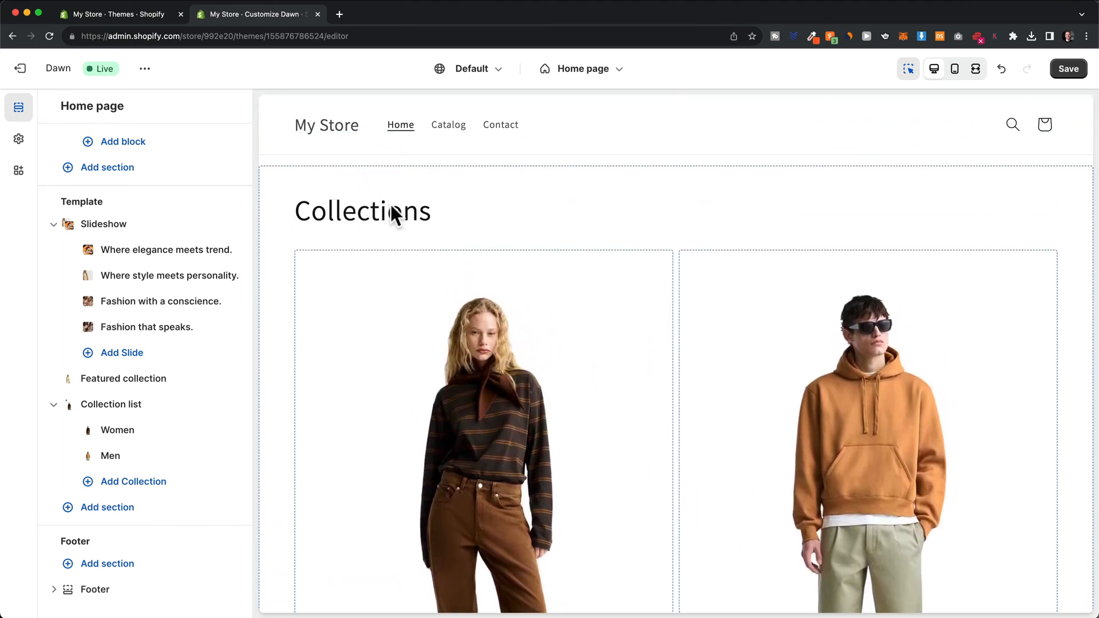
click(133, 405)
drag(132, 205, 61, 206)
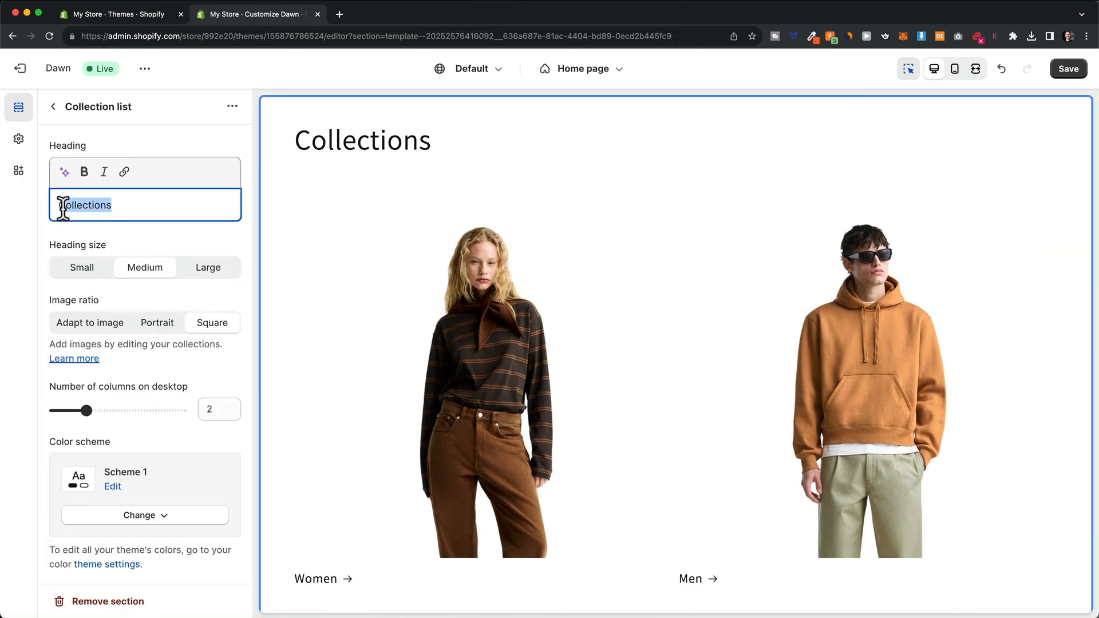
text(F)
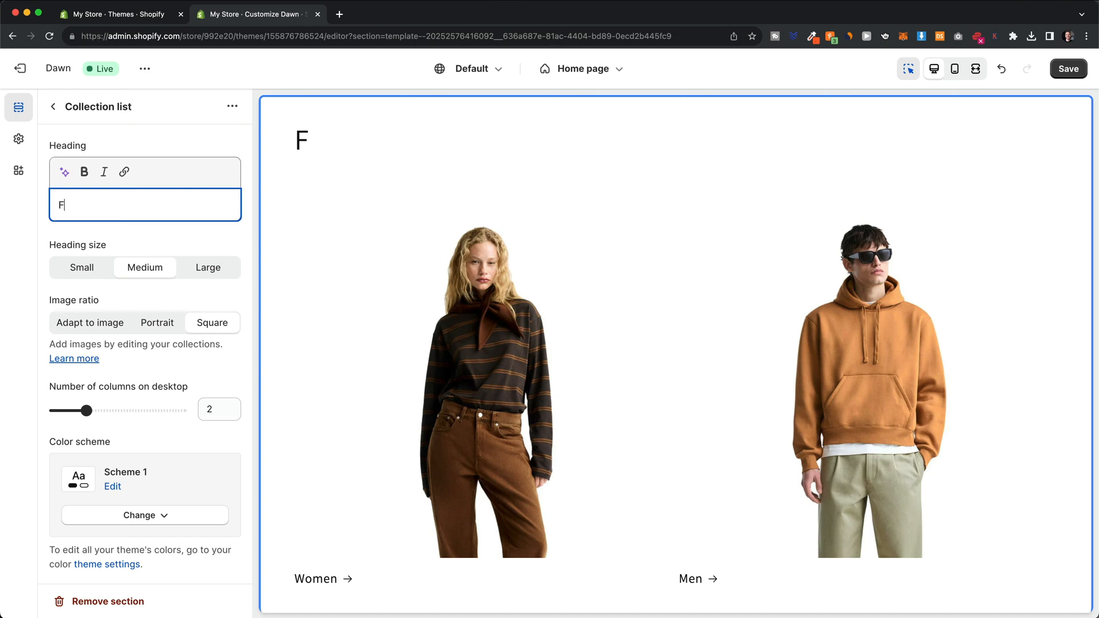
text(ind your style)
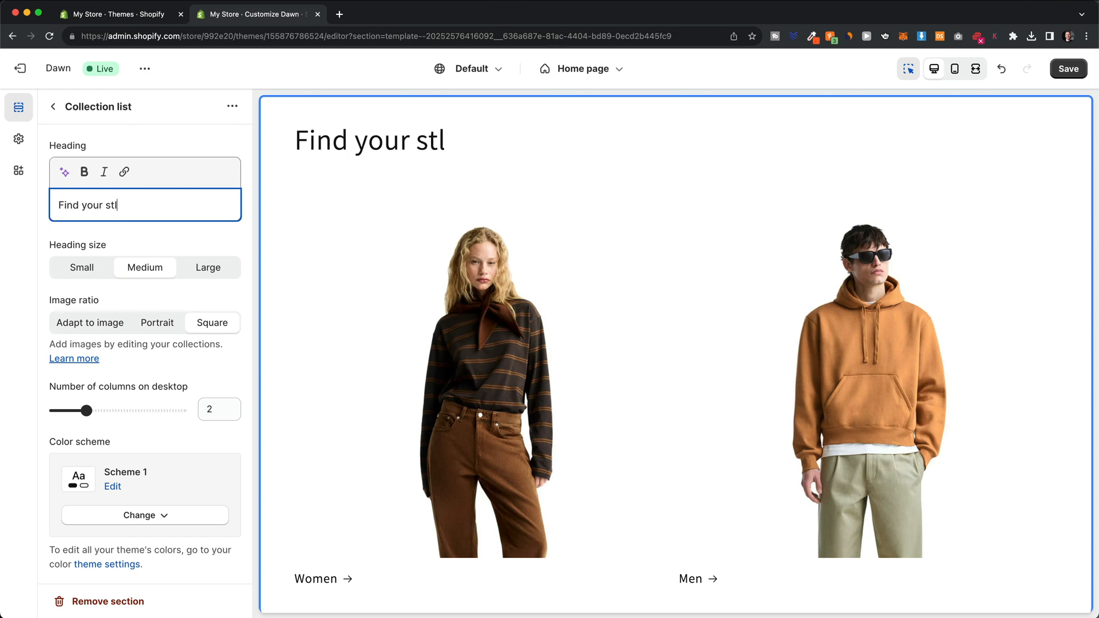
scroll(438, 295, down, 2)
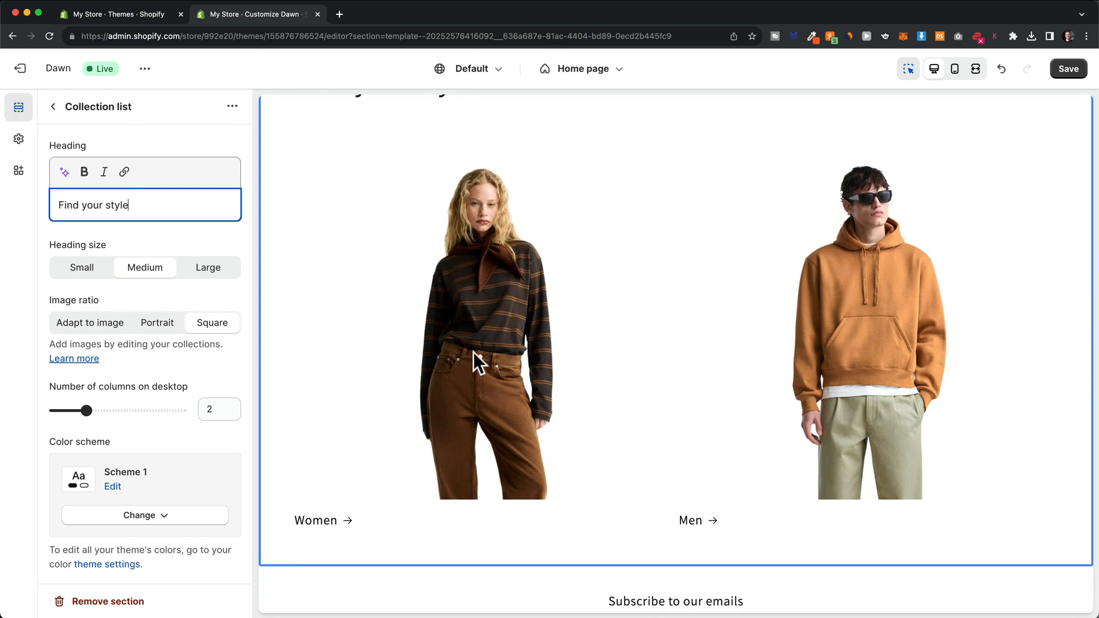
Step: Open the Women collection page from the home page preview and look through its products
click(473, 354)
scroll(481, 361, up, 2)
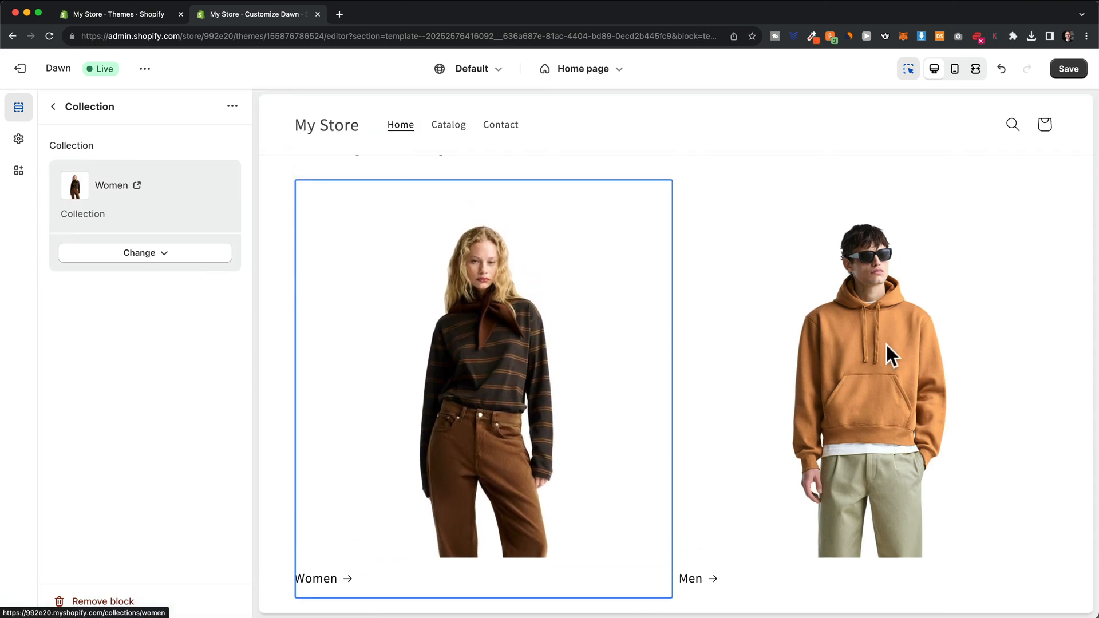
click(876, 355)
click(504, 331)
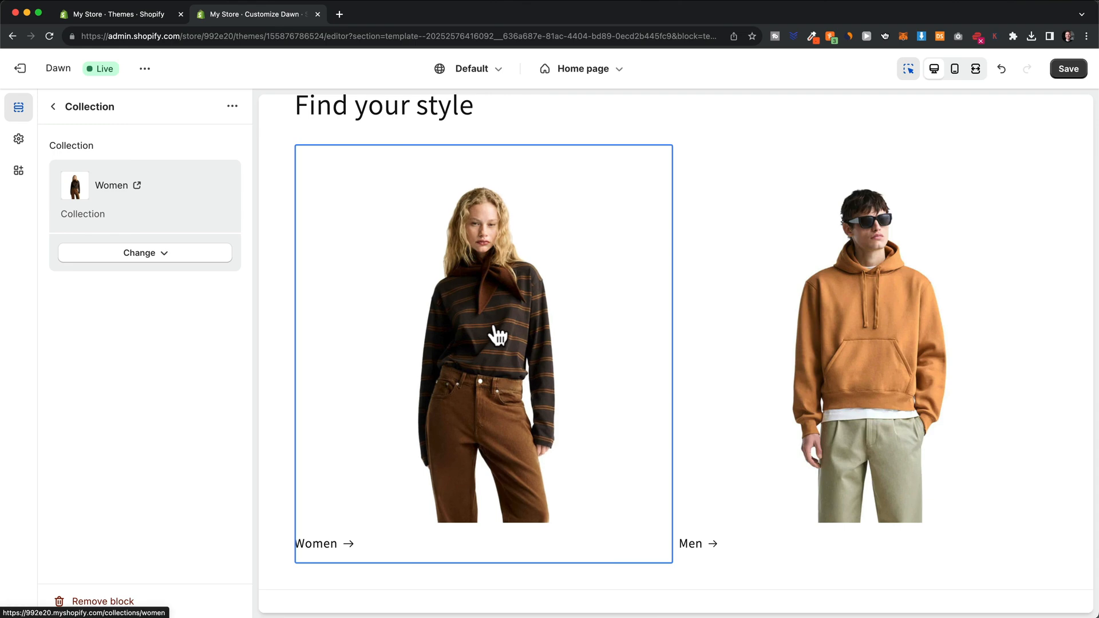
click(500, 334)
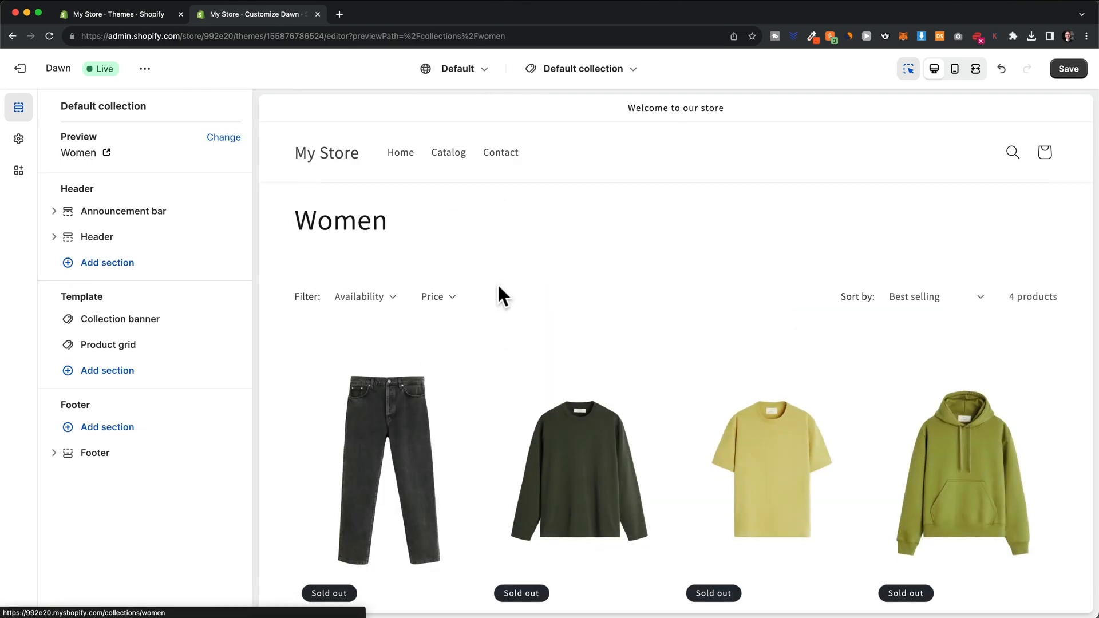
scroll(353, 172, down, 5)
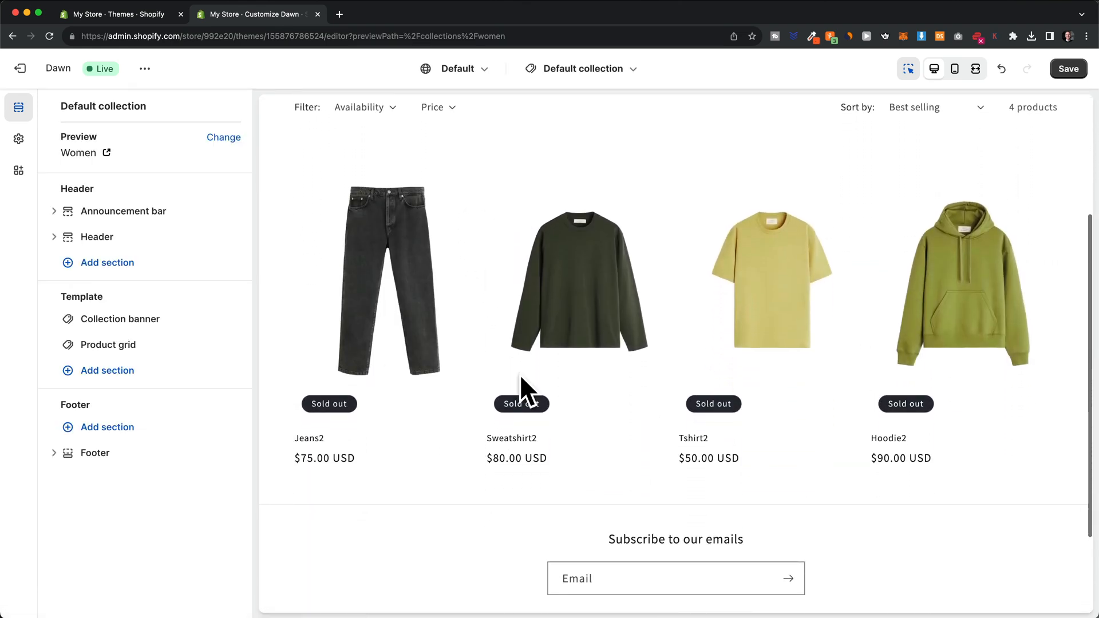
scroll(613, 343, up, 1)
scroll(617, 346, up, 3)
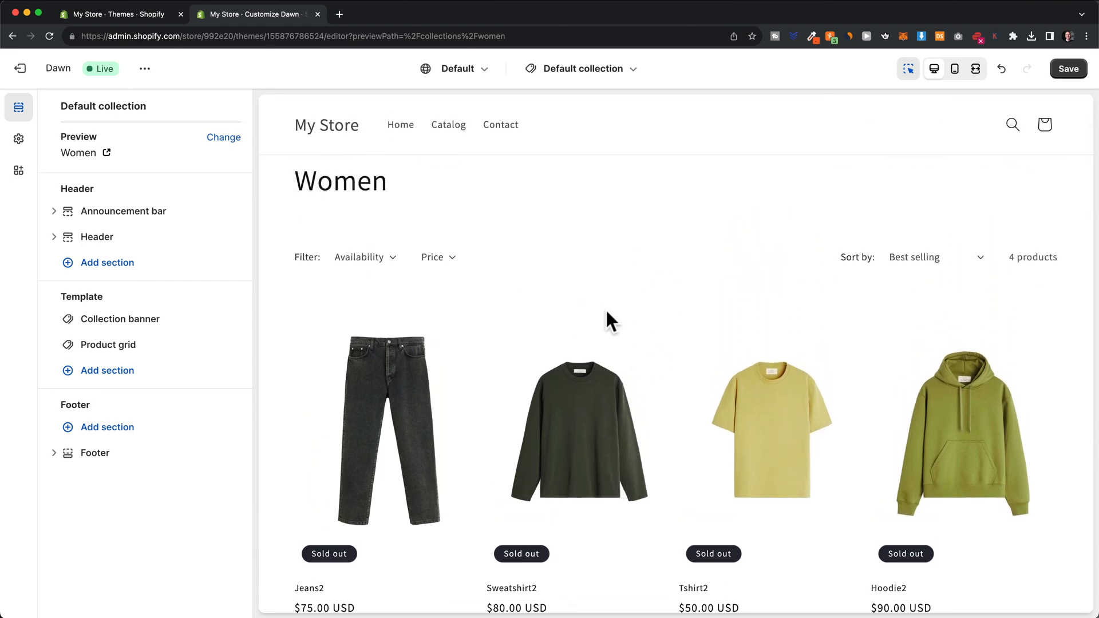
Step: Switch the theme editor from the Default collection template back to the Home page
scroll(678, 292, up, 1)
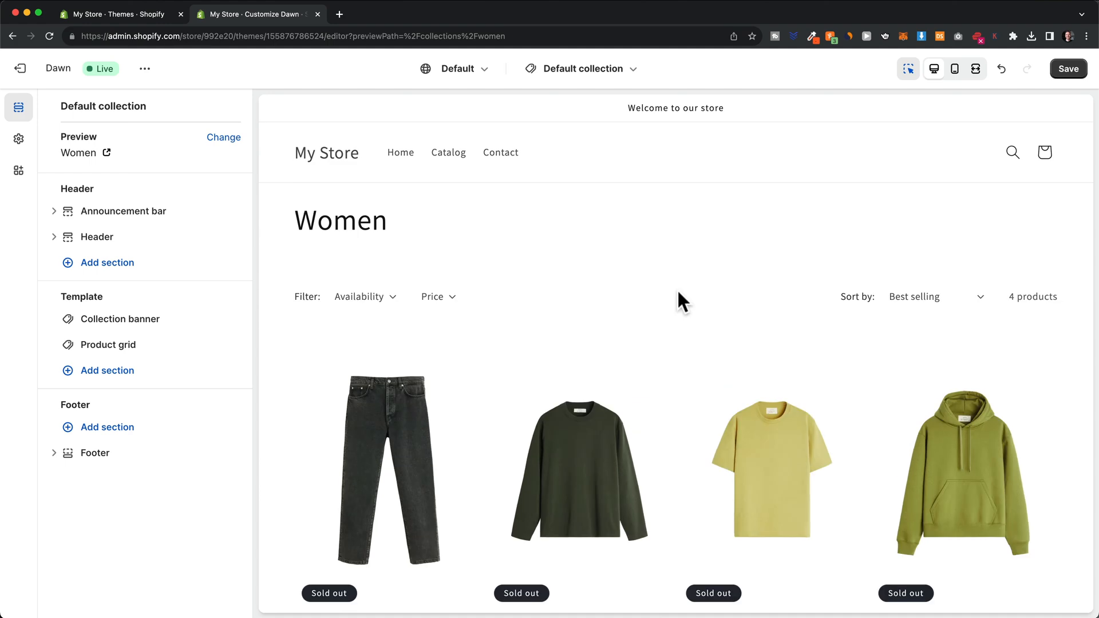
click(577, 72)
click(598, 148)
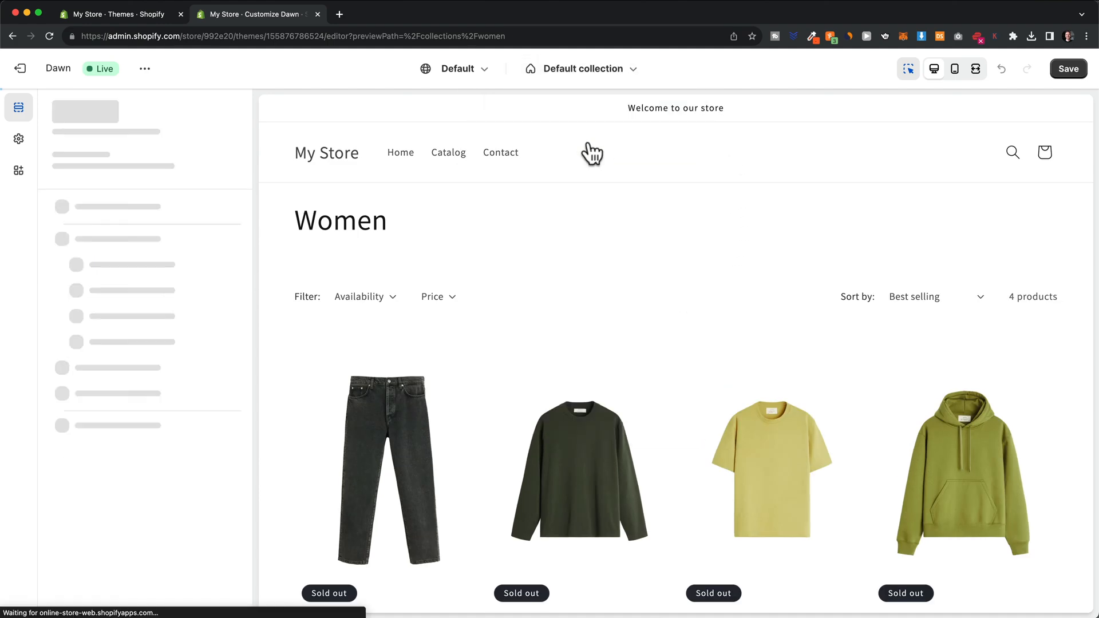
Step: Review the home page preview from the slideshow through New Arrivals and Find your style to the footer, checking the second slide
scroll(730, 323, down, 1)
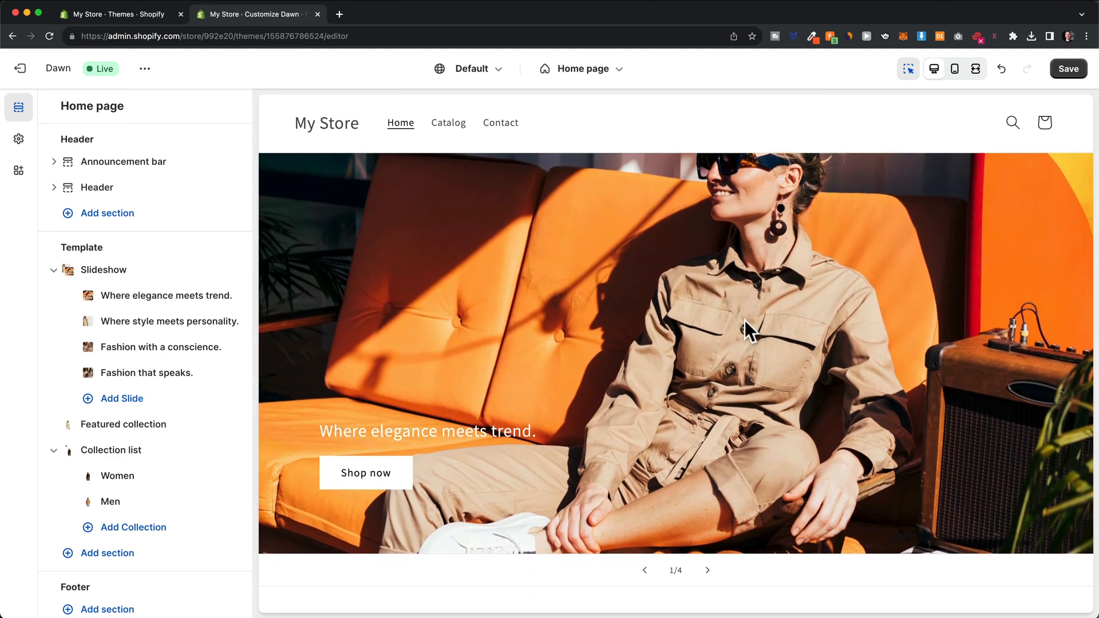
scroll(745, 322, down, 1)
scroll(739, 320, down, 2)
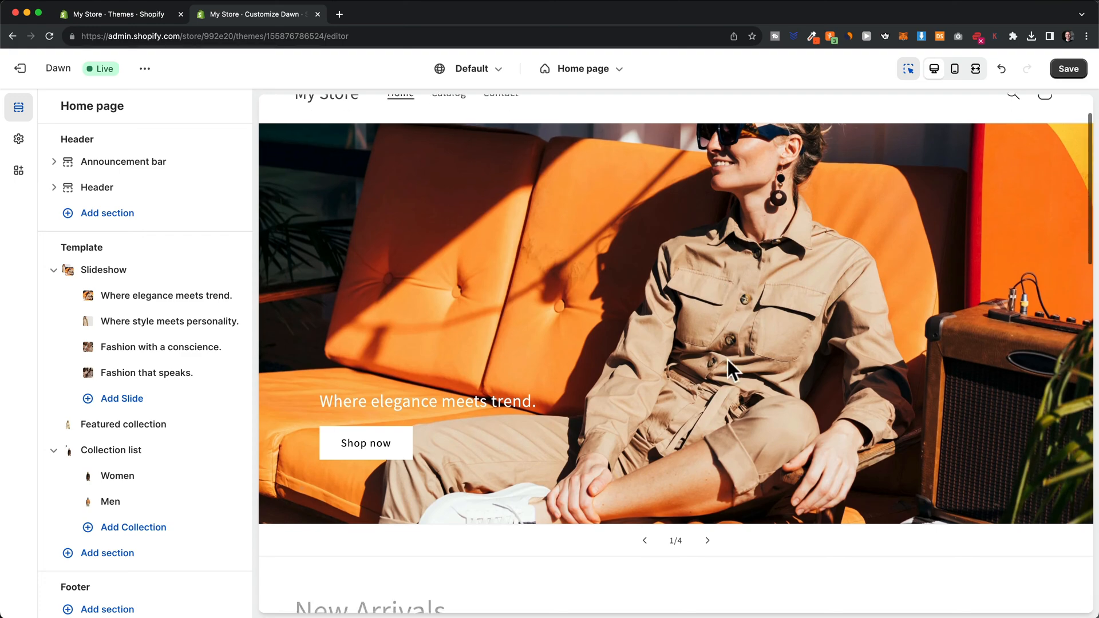
click(707, 524)
scroll(678, 405, down, 5)
scroll(679, 407, down, 4)
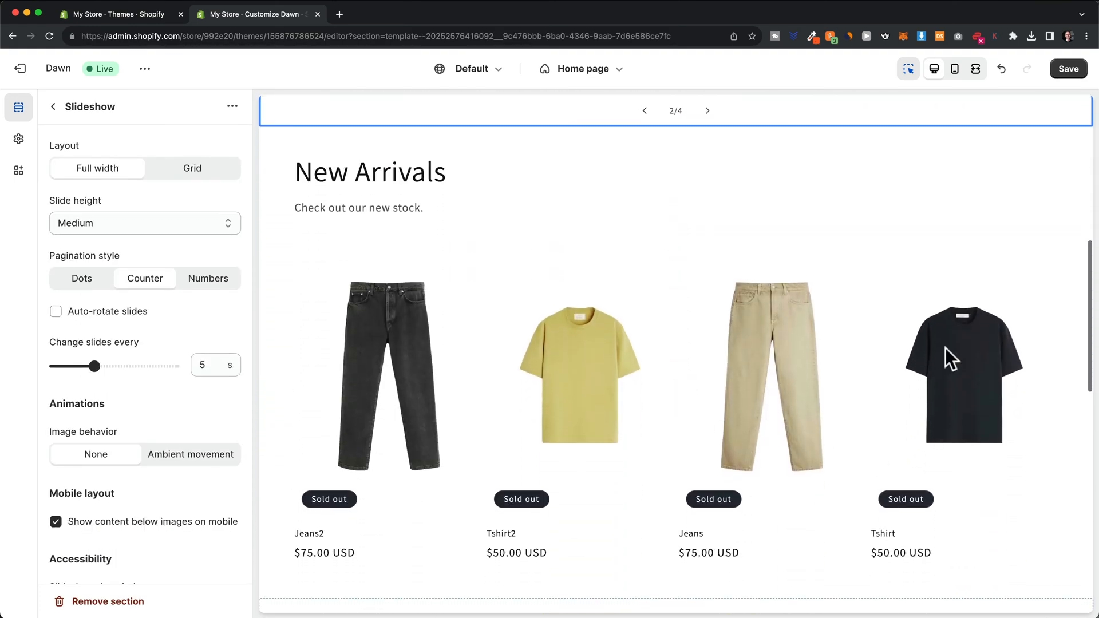
scroll(785, 449, down, 6)
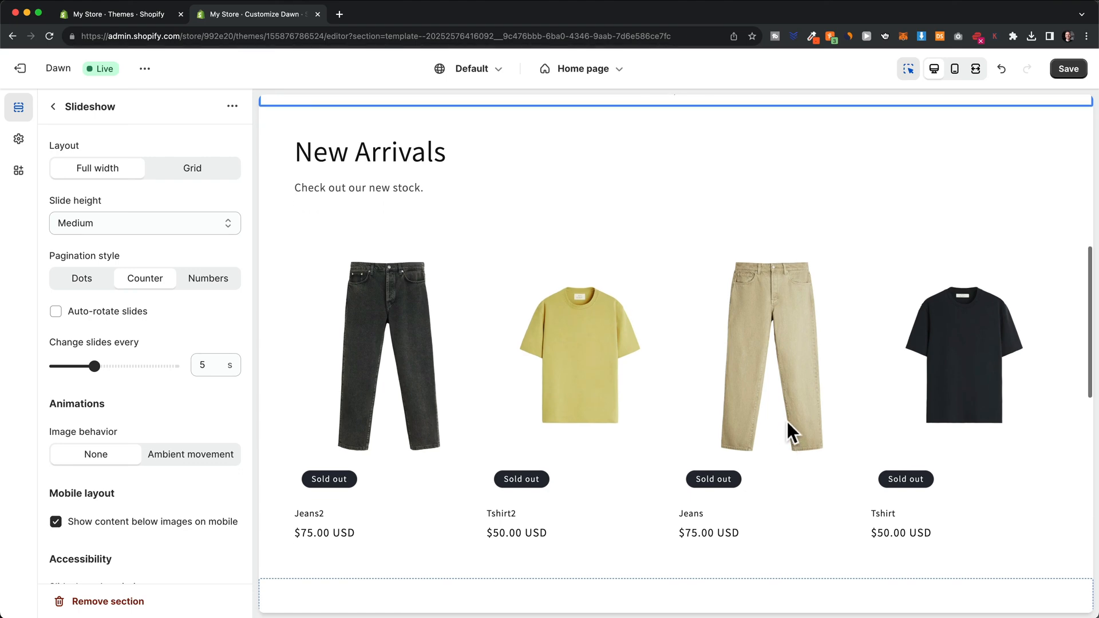
scroll(792, 412, down, 4)
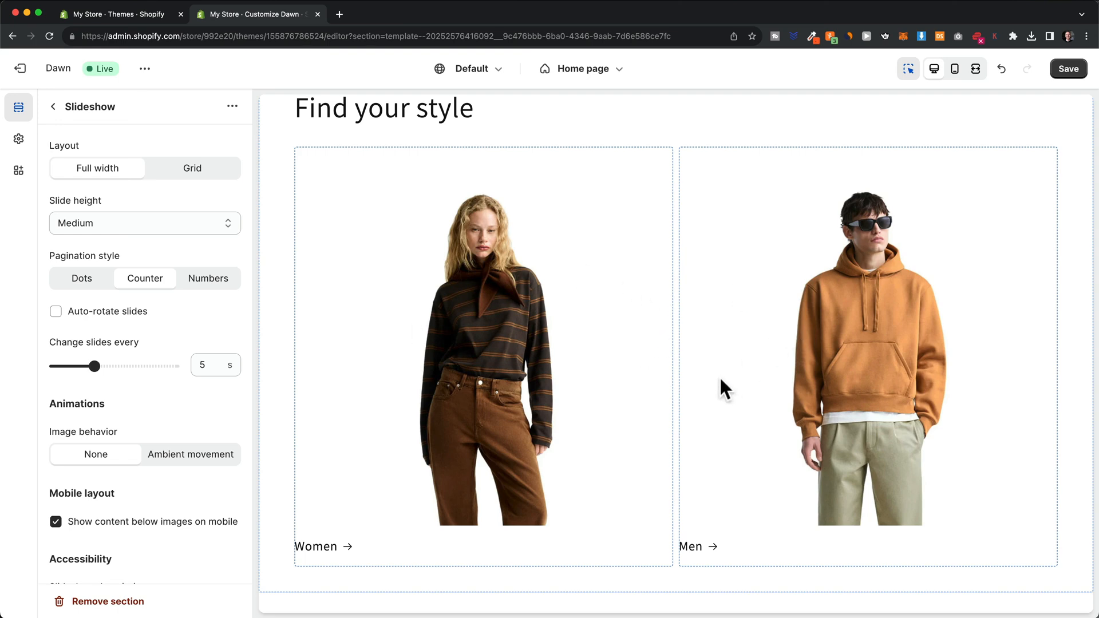
click(53, 107)
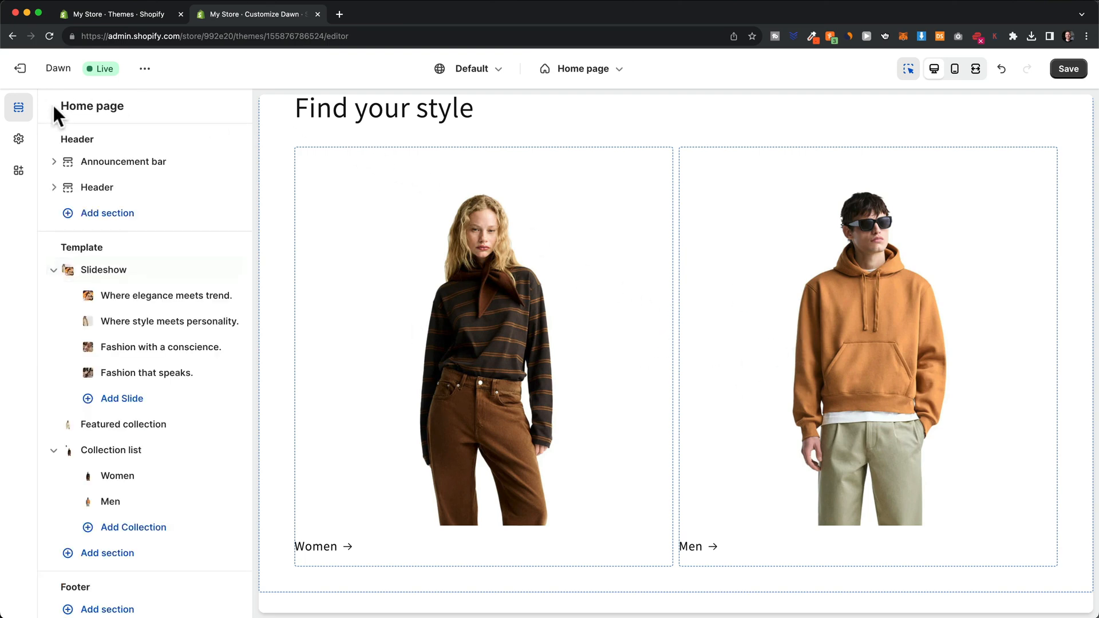
scroll(617, 452, down, 5)
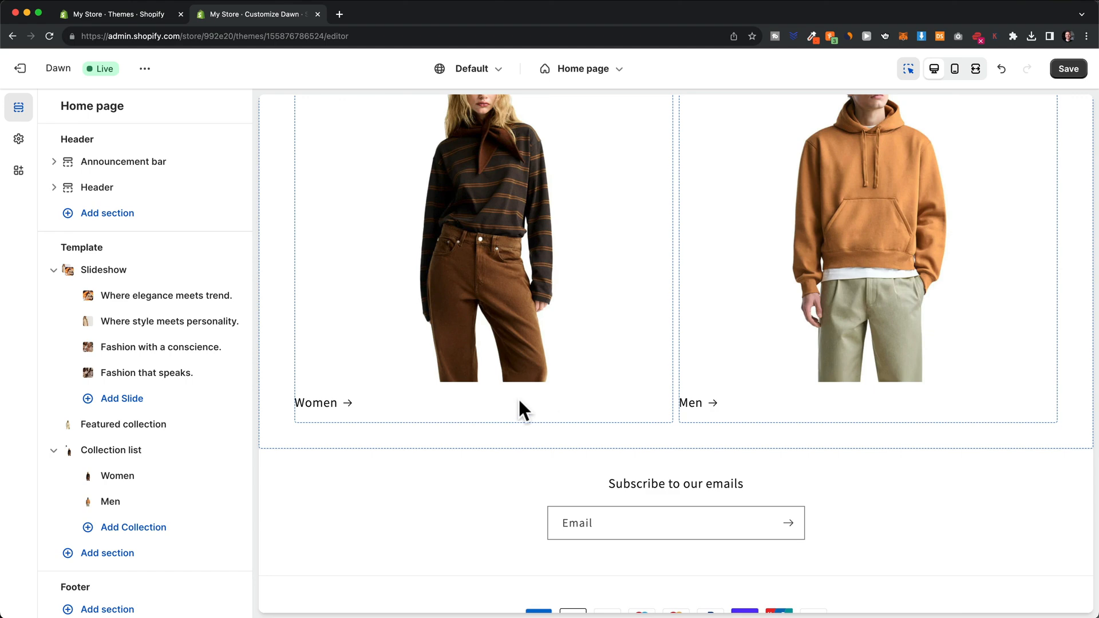
scroll(183, 504, down, 2)
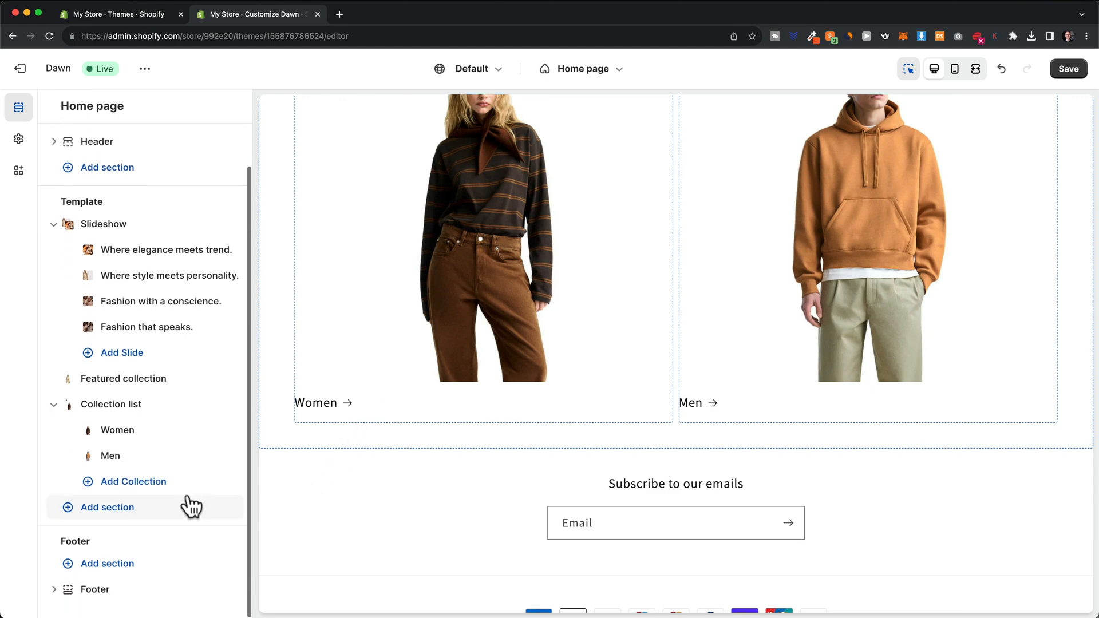
click(106, 509)
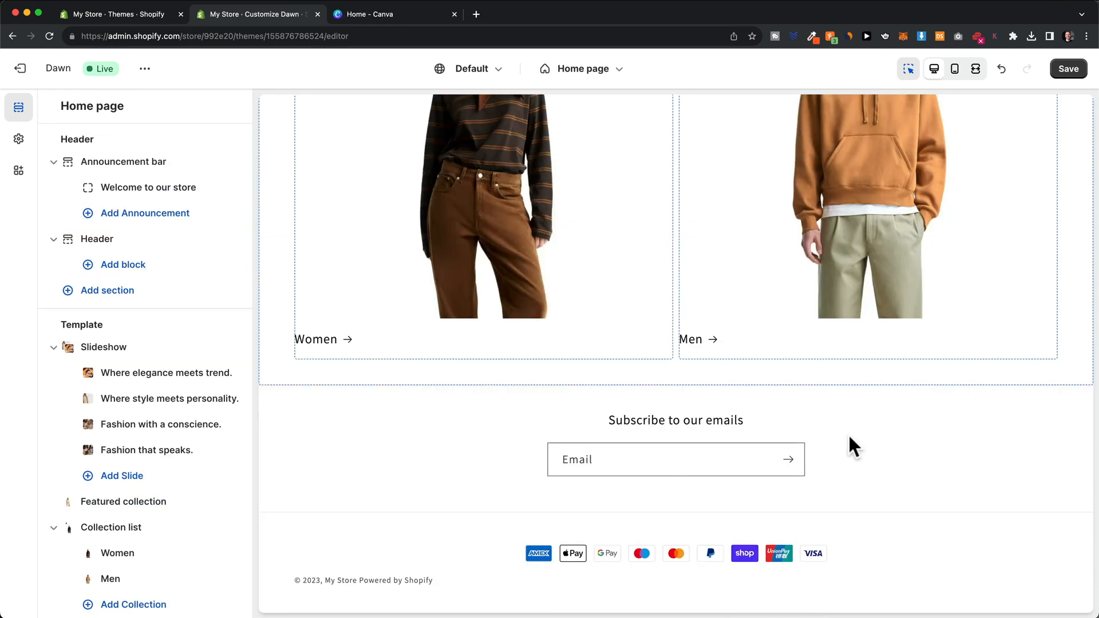
scroll(848, 434, up, 8)
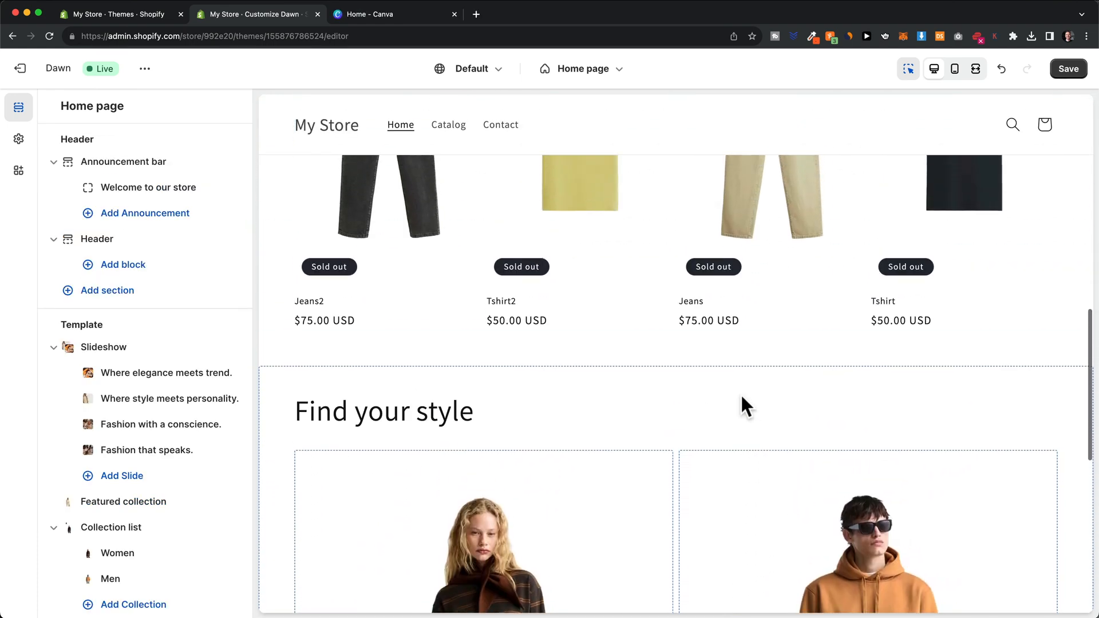
scroll(747, 406, up, 10)
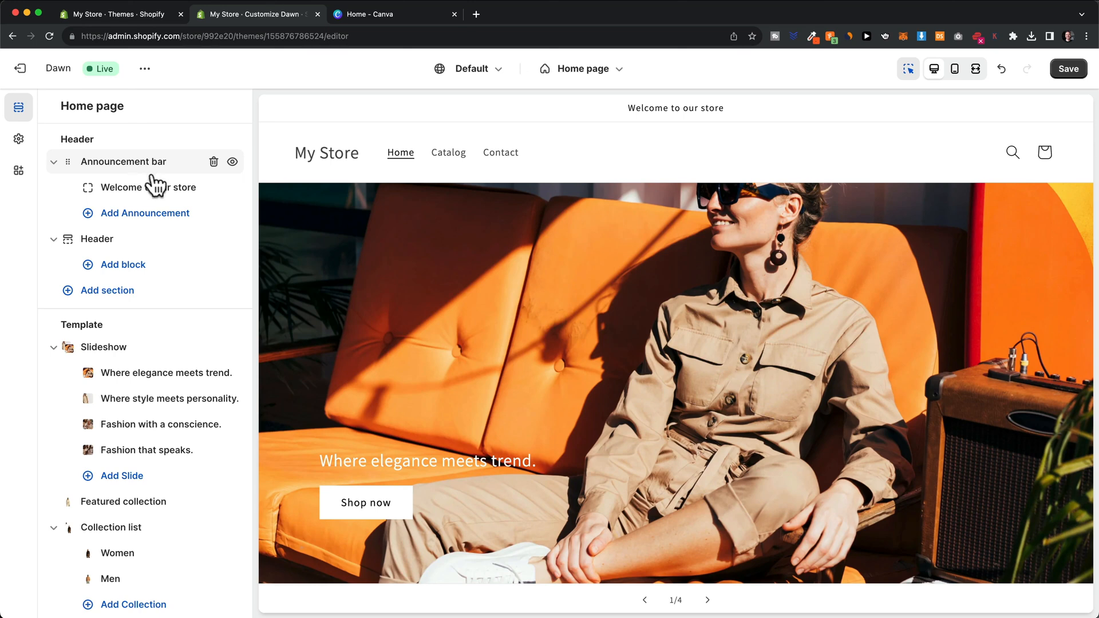
Step: Change the announcement bar text to "Use Code "BF20" for 20% OFF (Limited Time Only)"
click(134, 188)
triple_click(73, 167)
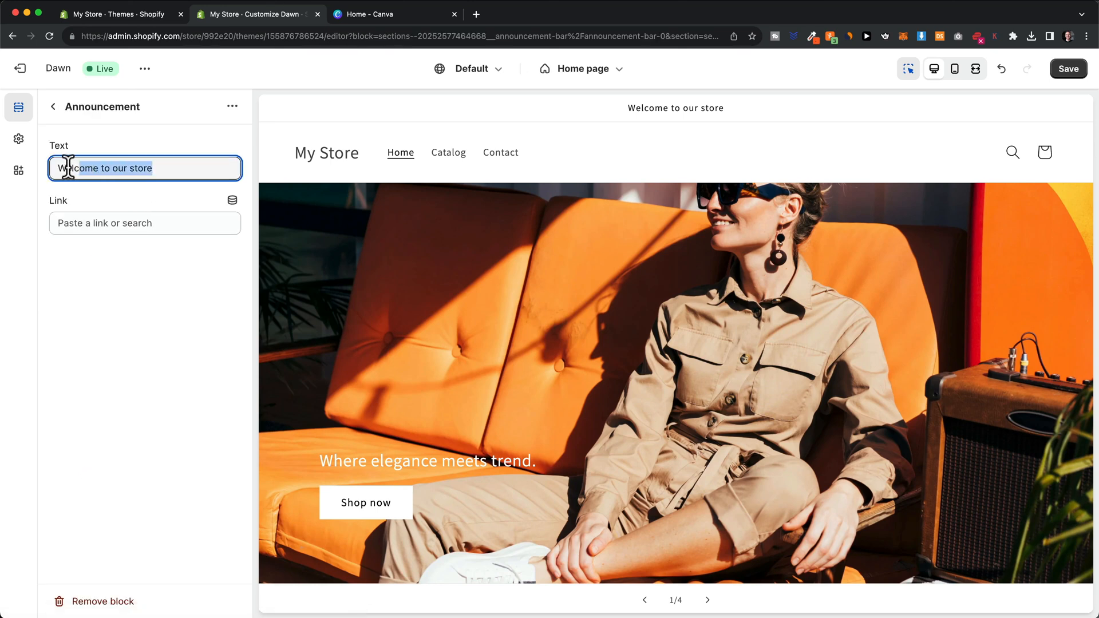
text(Use Code "BR2)
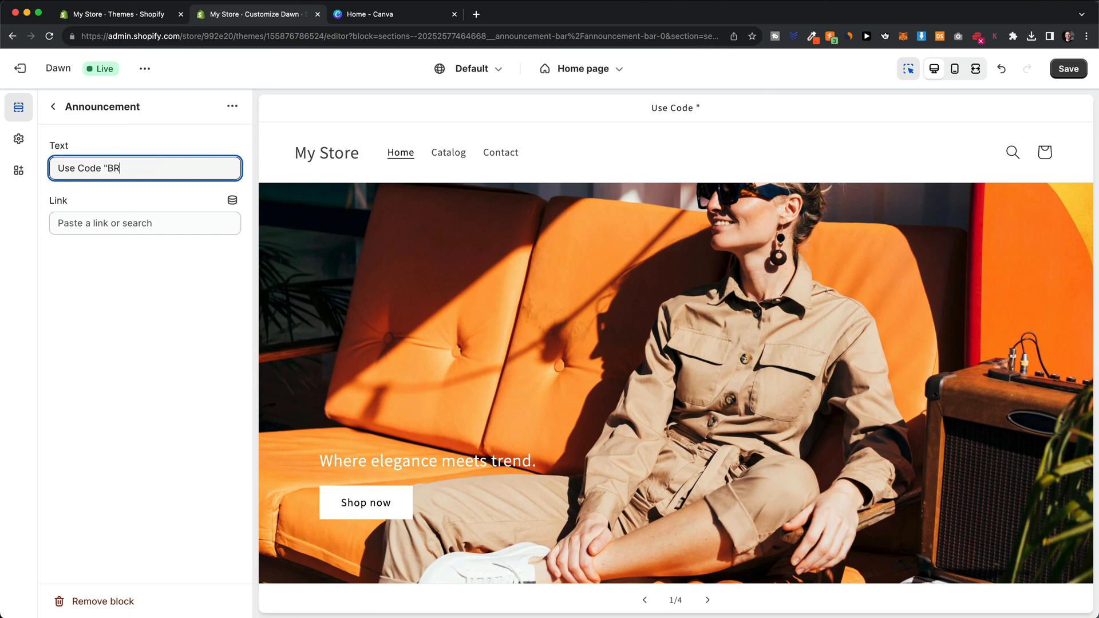
key(BackSpace)
key(BackSpace)
text(F20" for 20% OFF (Li)
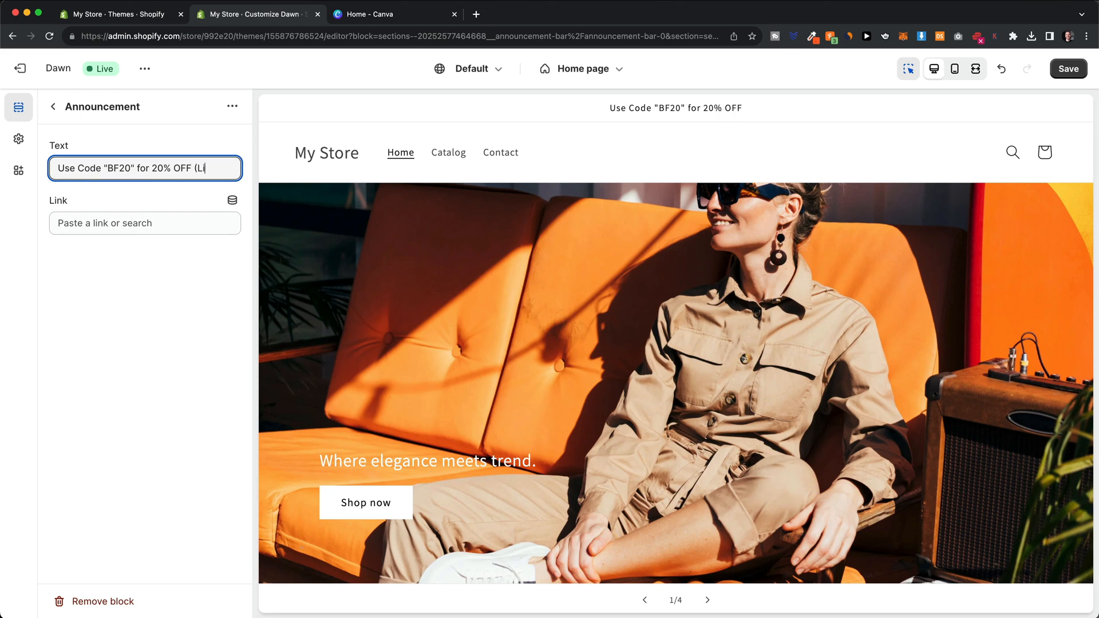
text(Time Only))
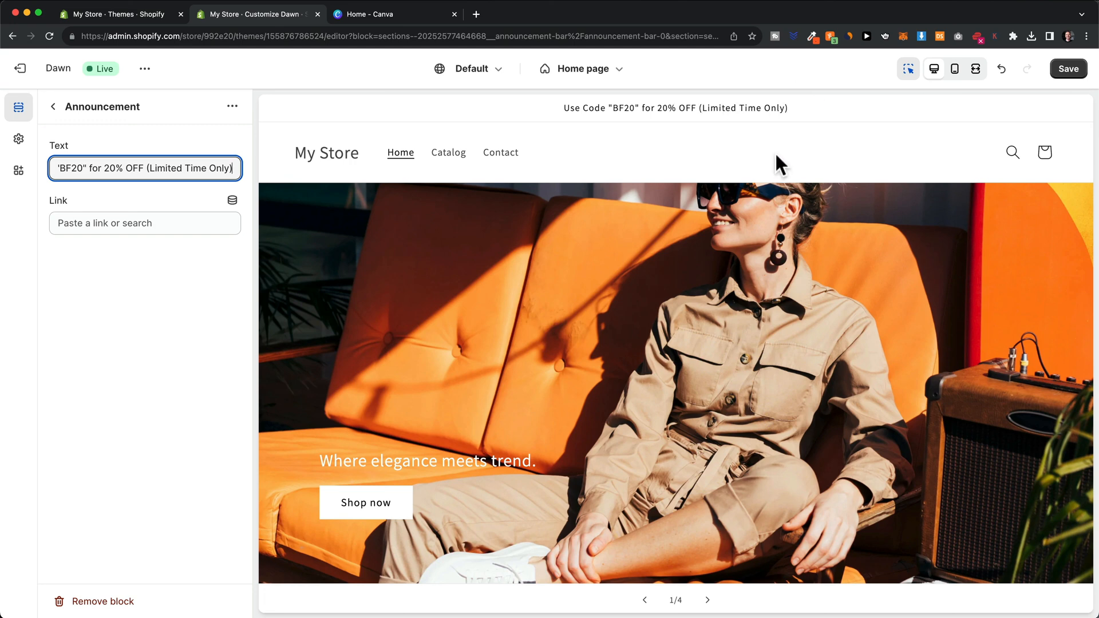
Step: Delete the Announcement bar section from the home page's header group
click(53, 106)
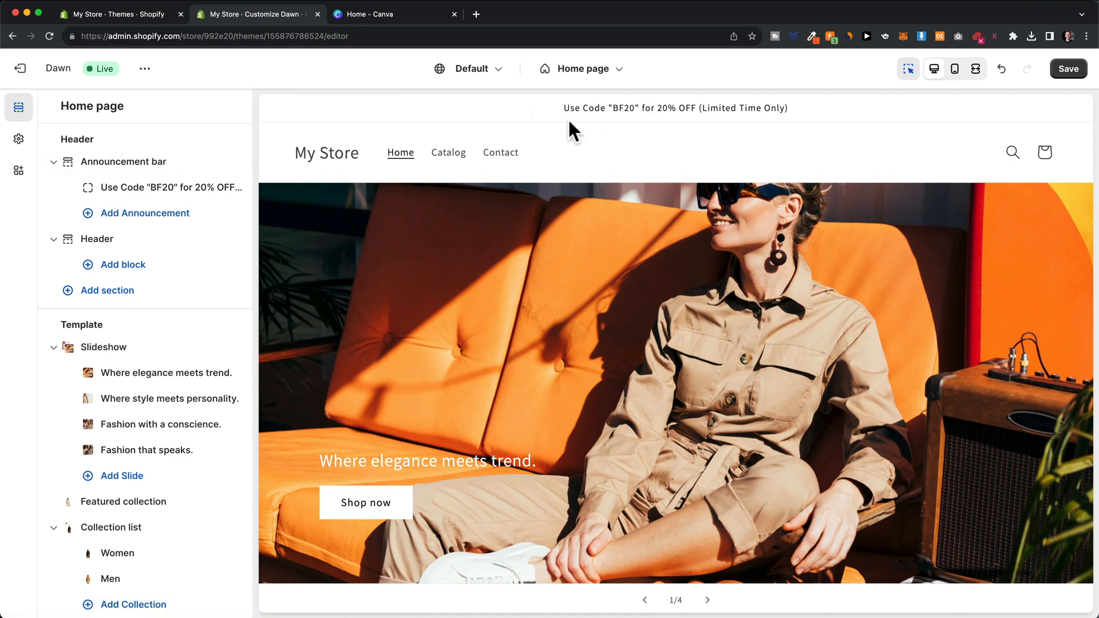
click(212, 162)
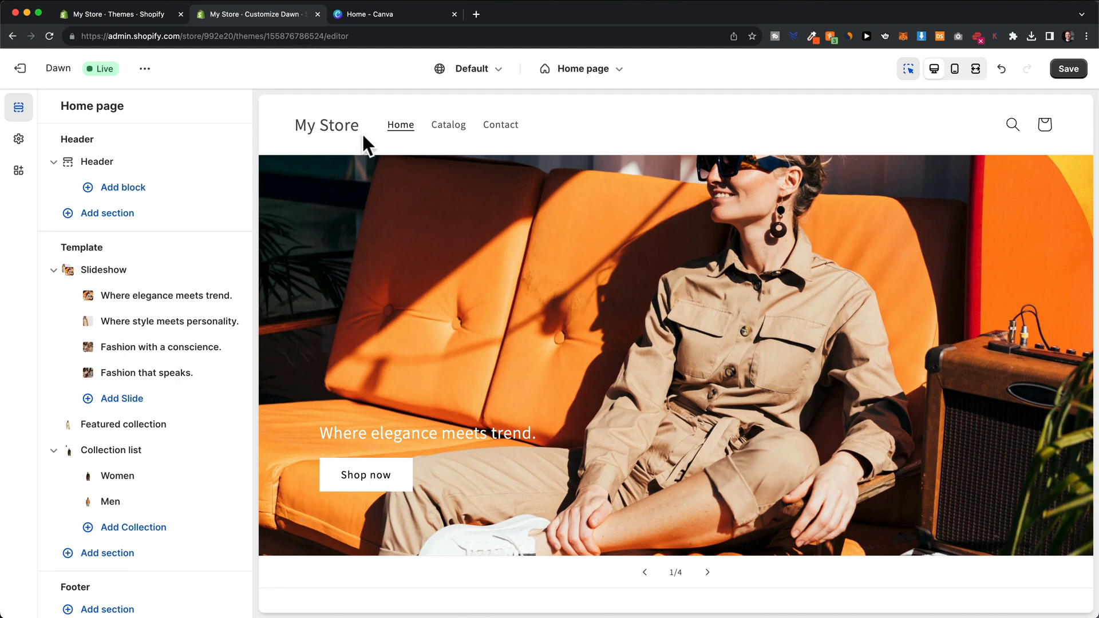
Step: Upload the coconut fashion PNG as the store logo in the Header section's theme settings
click(104, 161)
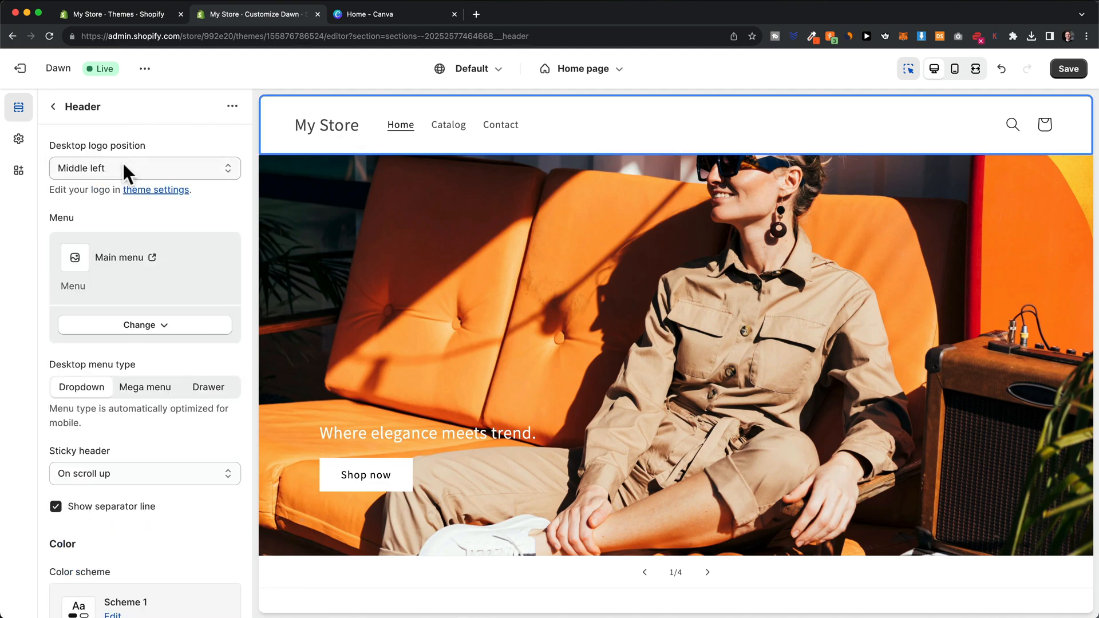
scroll(188, 214, down, 15)
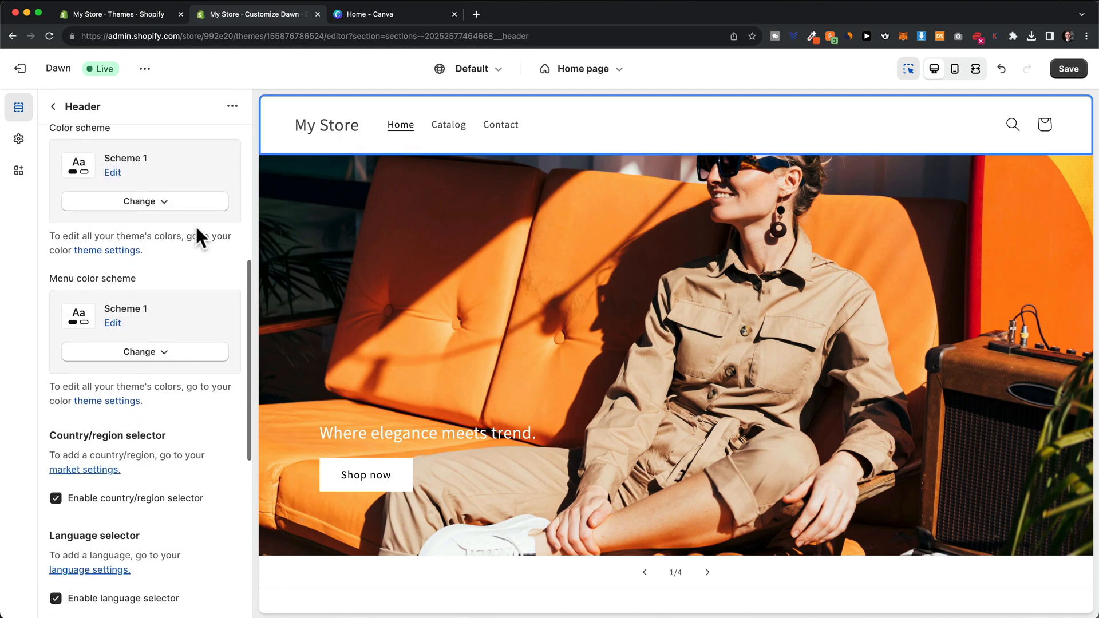
scroll(199, 231, down, 2)
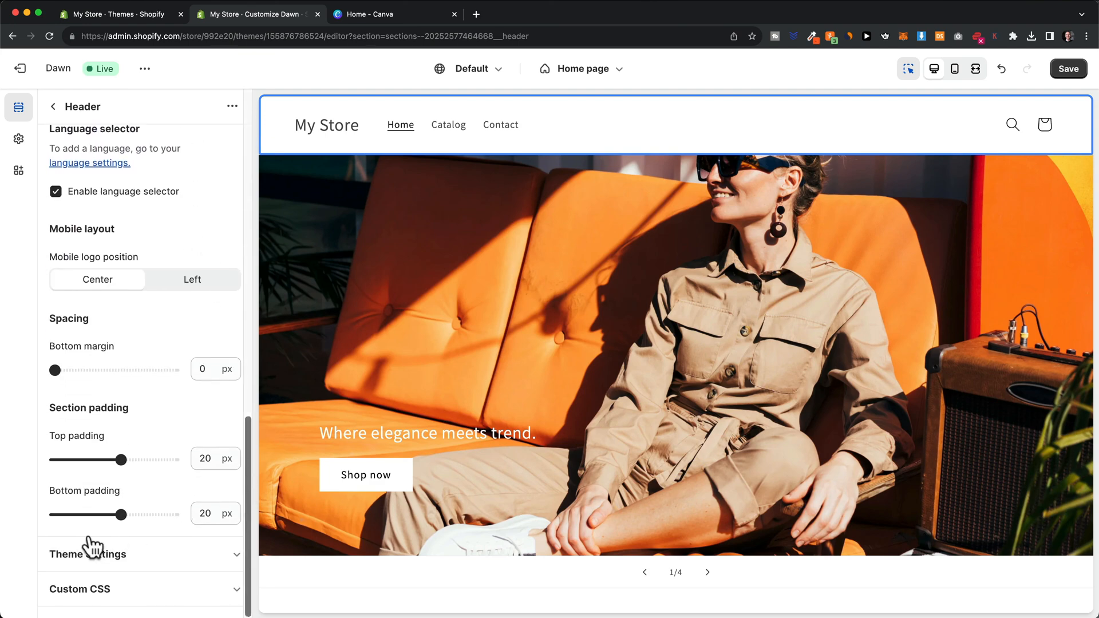
click(93, 553)
scroll(172, 542, down, 10)
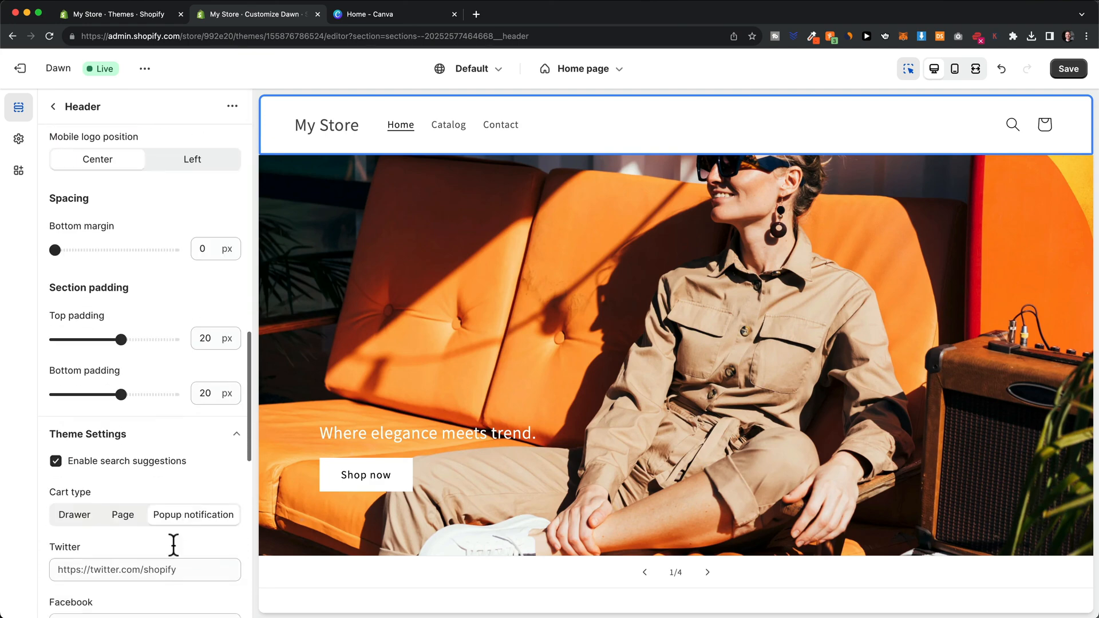
scroll(174, 508, down, 15)
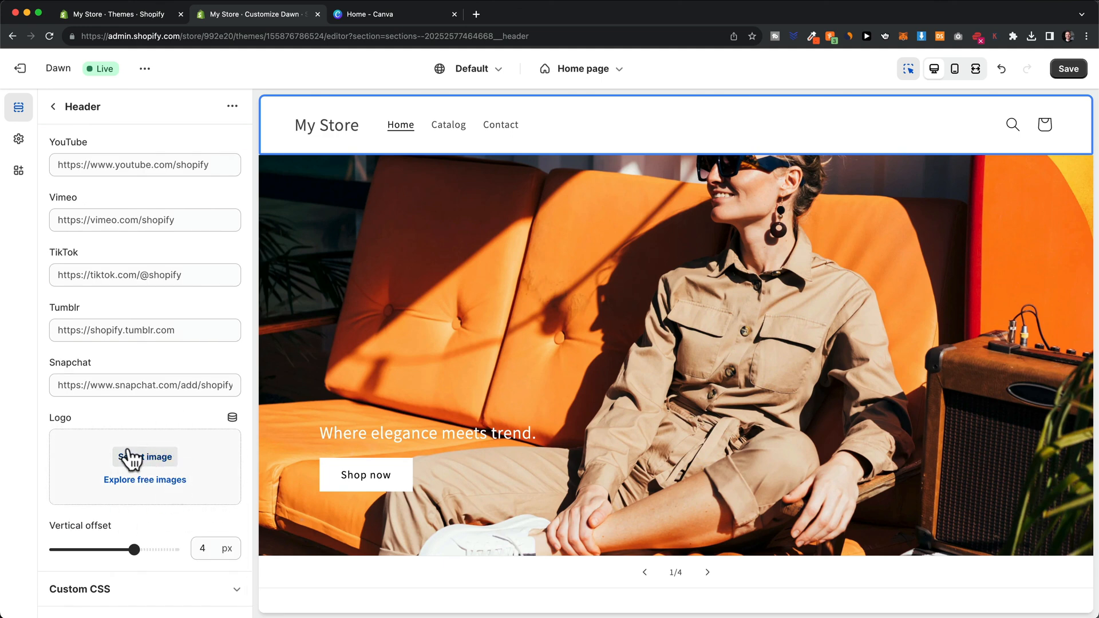
drag(343, 617, 157, 462)
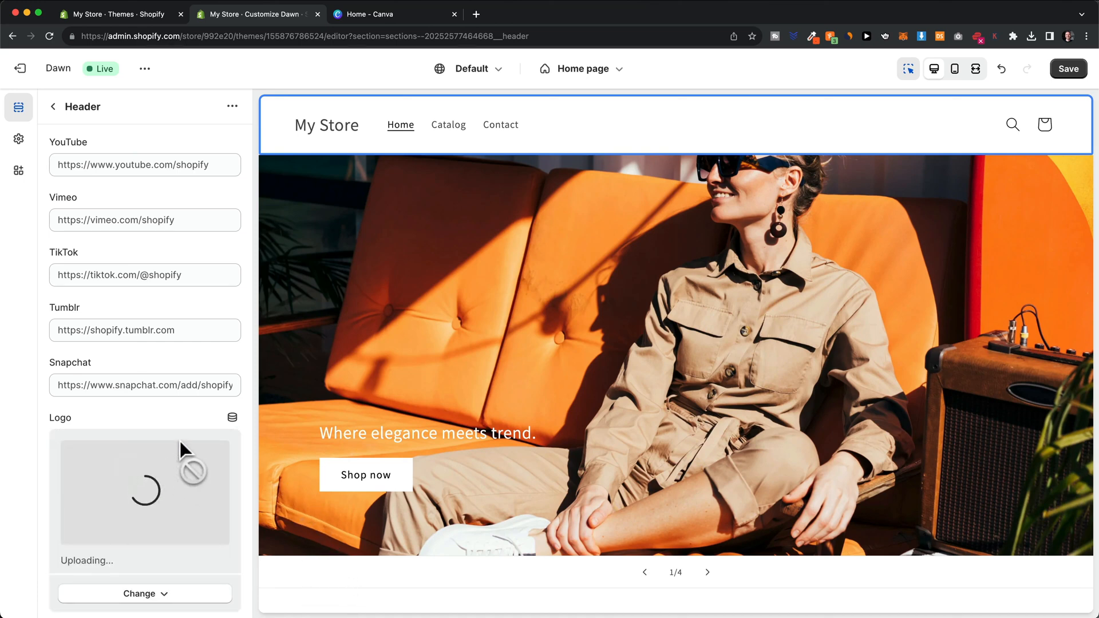
scroll(157, 486, down, 3)
scroll(161, 484, down, 3)
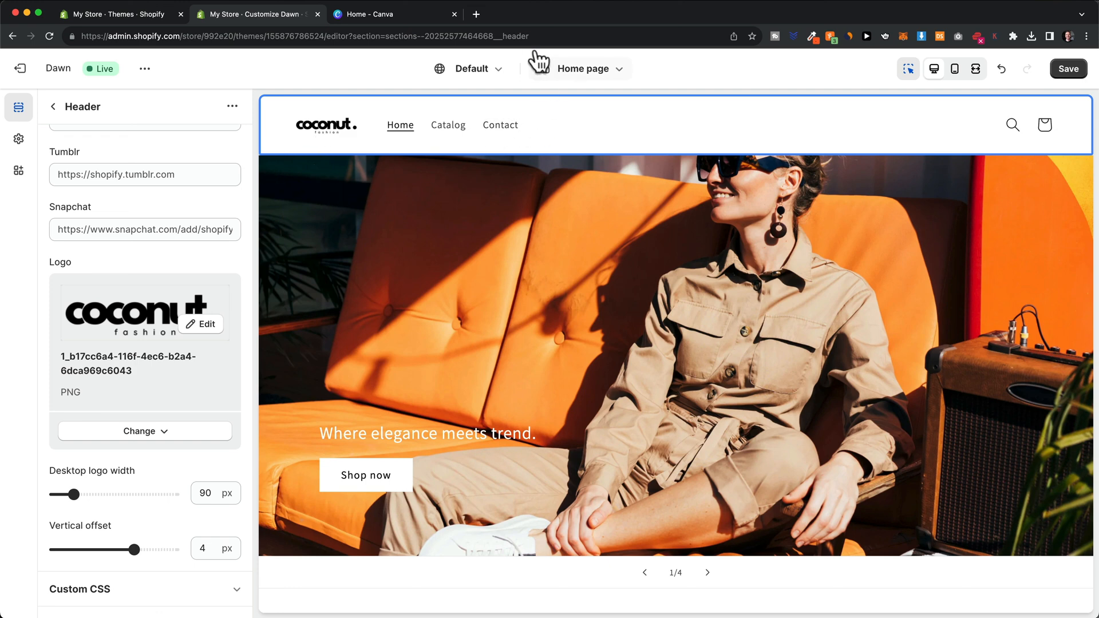
Step: Switch to Canva, search for "fashion store logo" and browse the logo templates
click(406, 12)
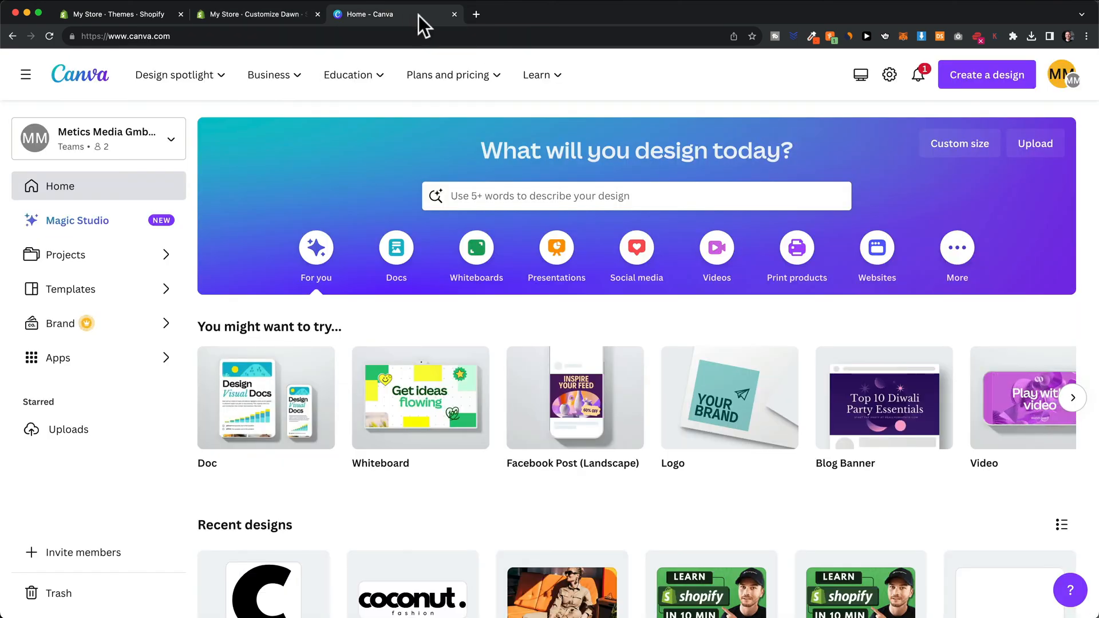
click(529, 197)
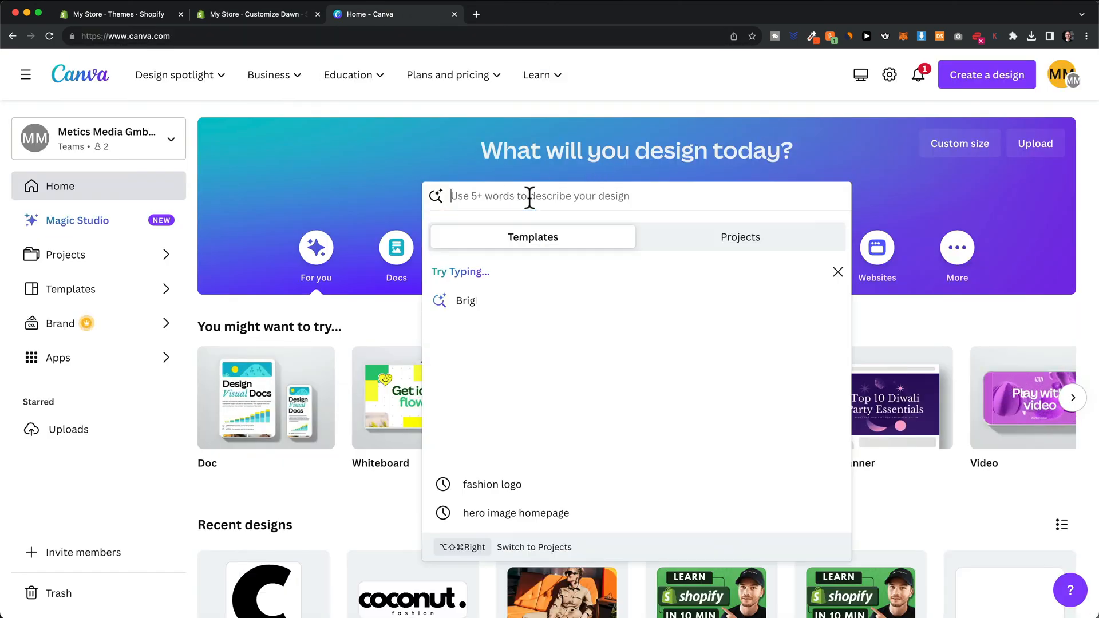
text(fashion store logo)
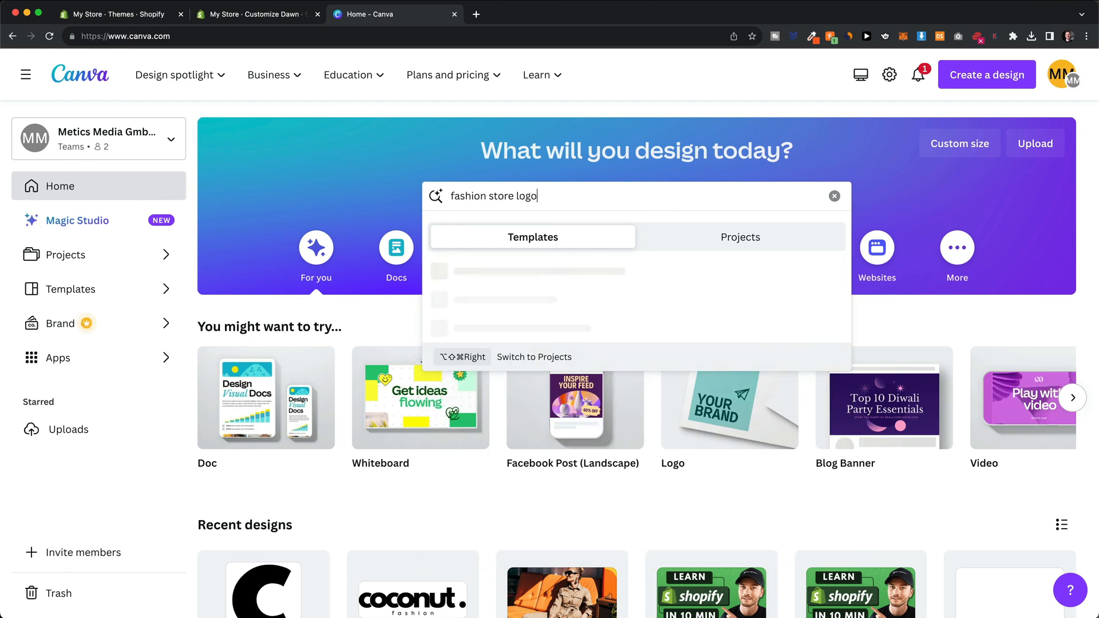
key(Return)
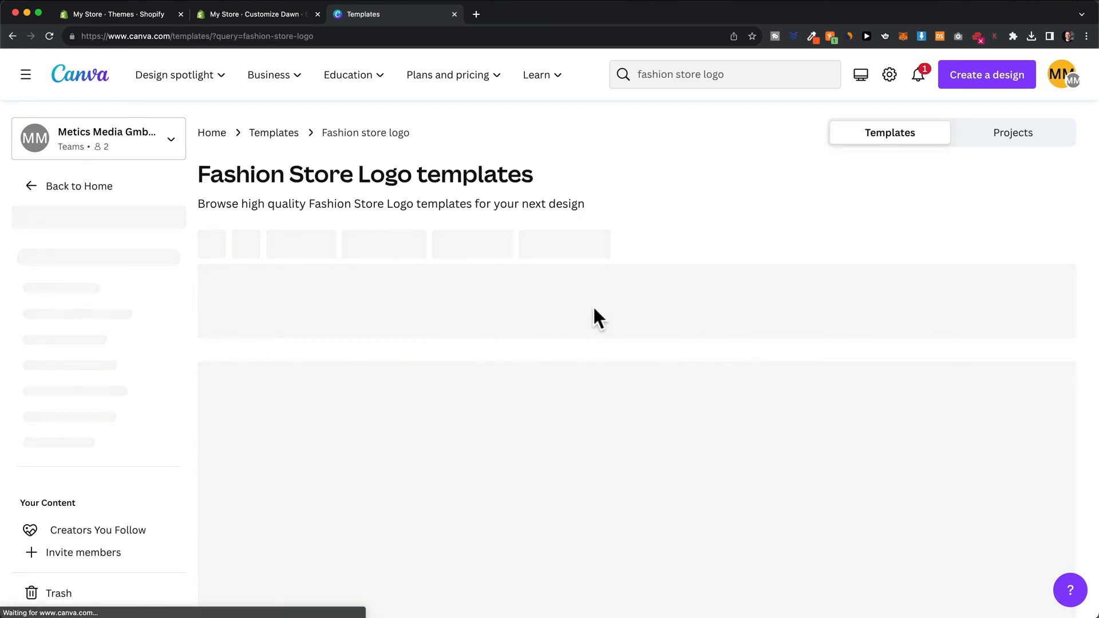
scroll(712, 381, down, 5)
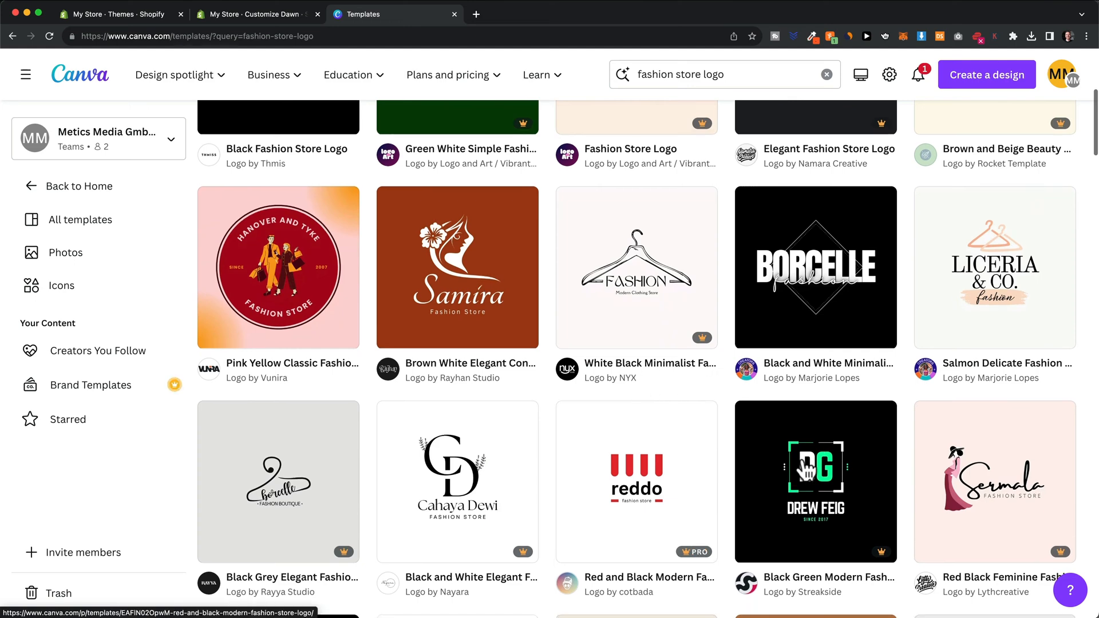
scroll(848, 324, up, 1)
scroll(852, 327, up, 1)
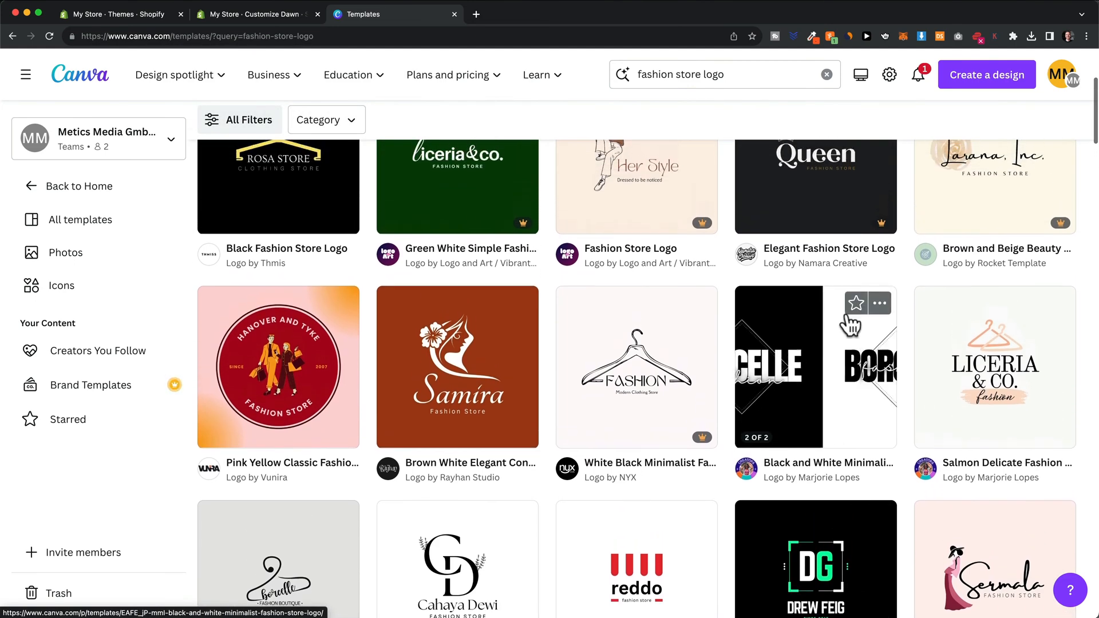
scroll(852, 327, up, 4)
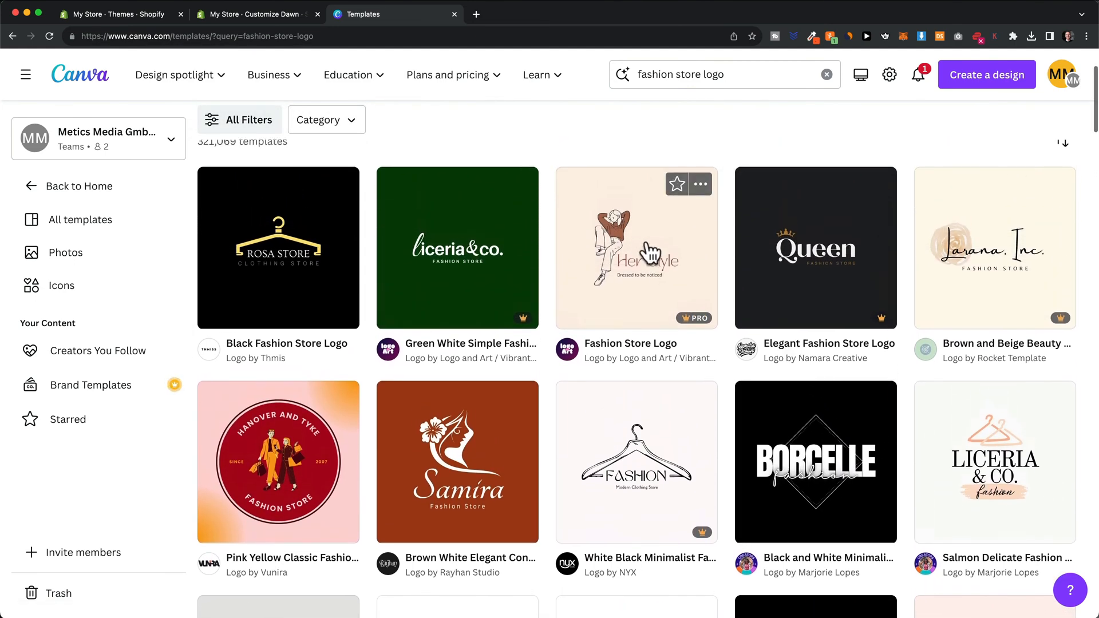
Step: Return to the Shopify theme editor and set the header's desktop logo width to 120 px
click(255, 14)
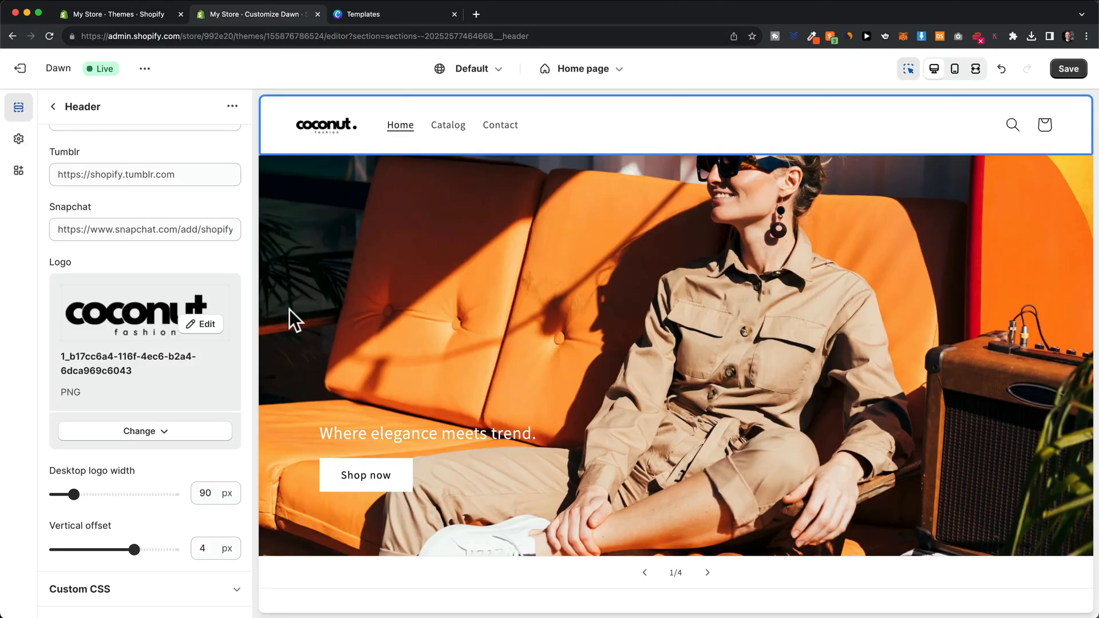
drag(73, 493, 89, 493)
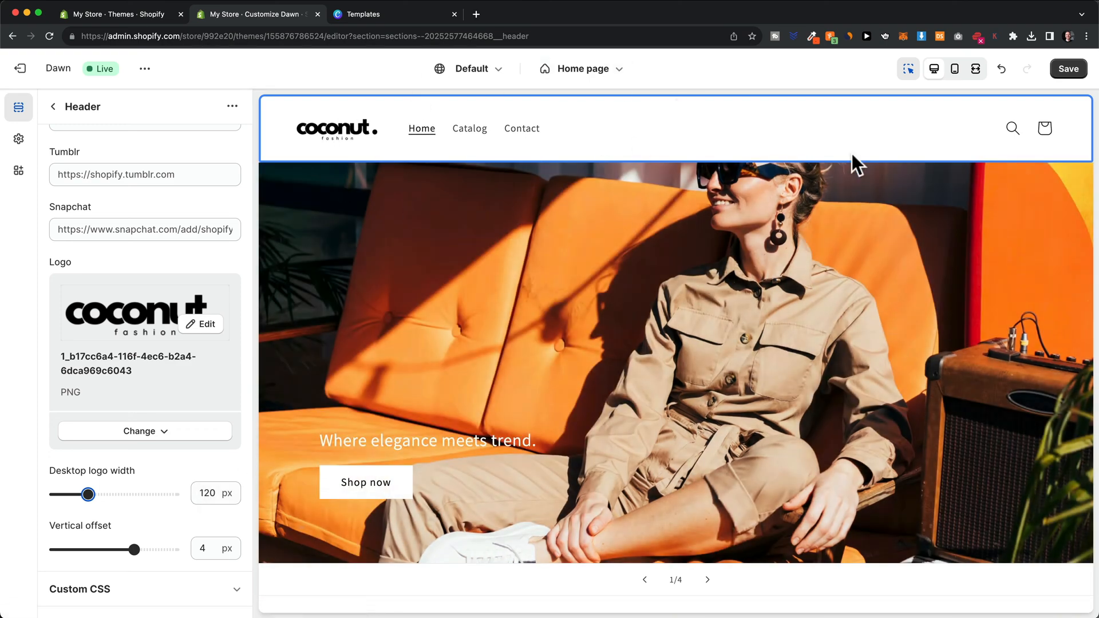
Step: Set the Header section's desktop logo position to Middle center
scroll(177, 429, up, 10)
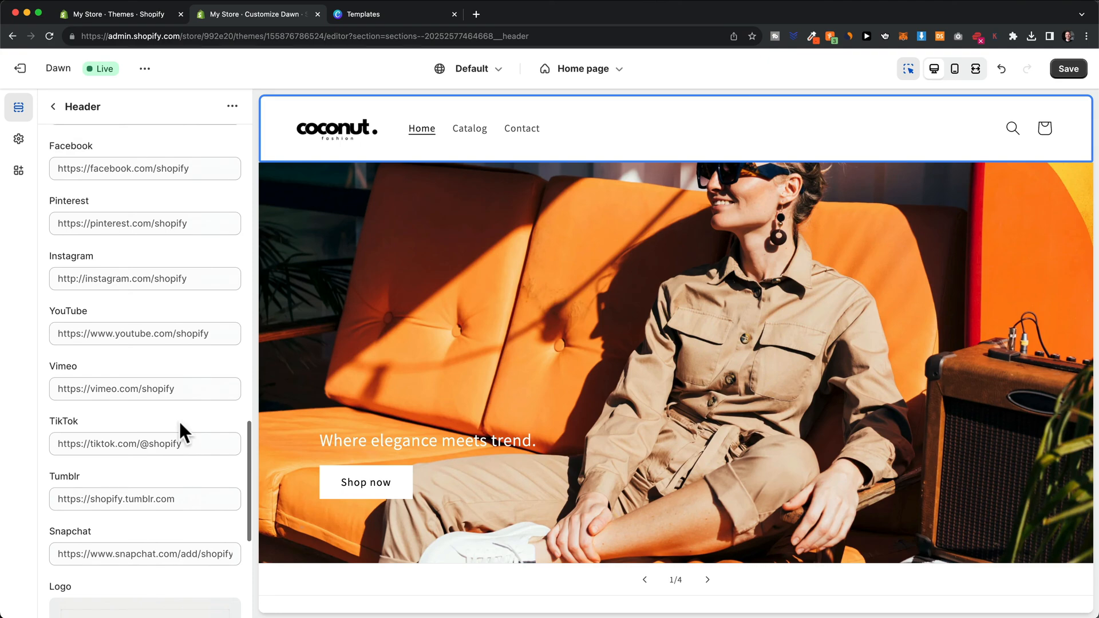
scroll(183, 424, up, 15)
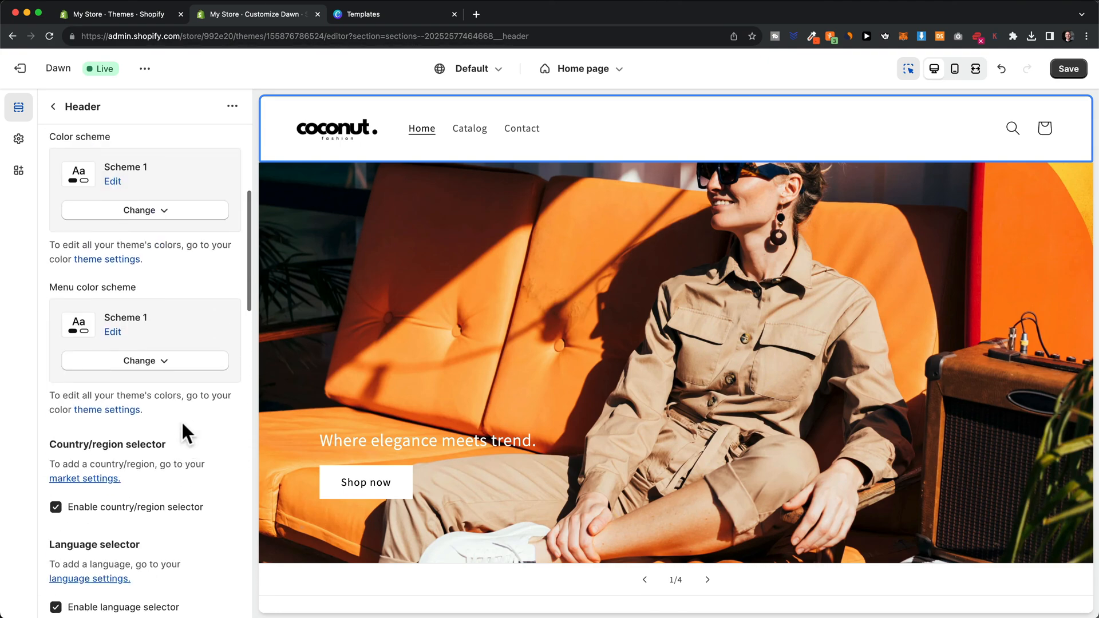
scroll(181, 420, up, 5)
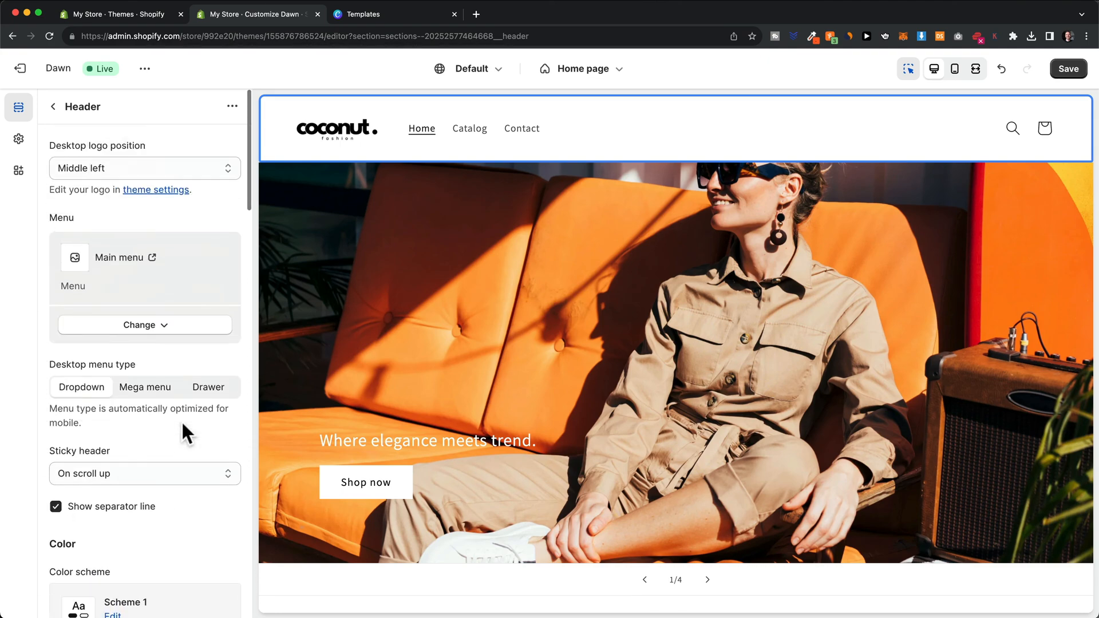
scroll(182, 423, down, 3)
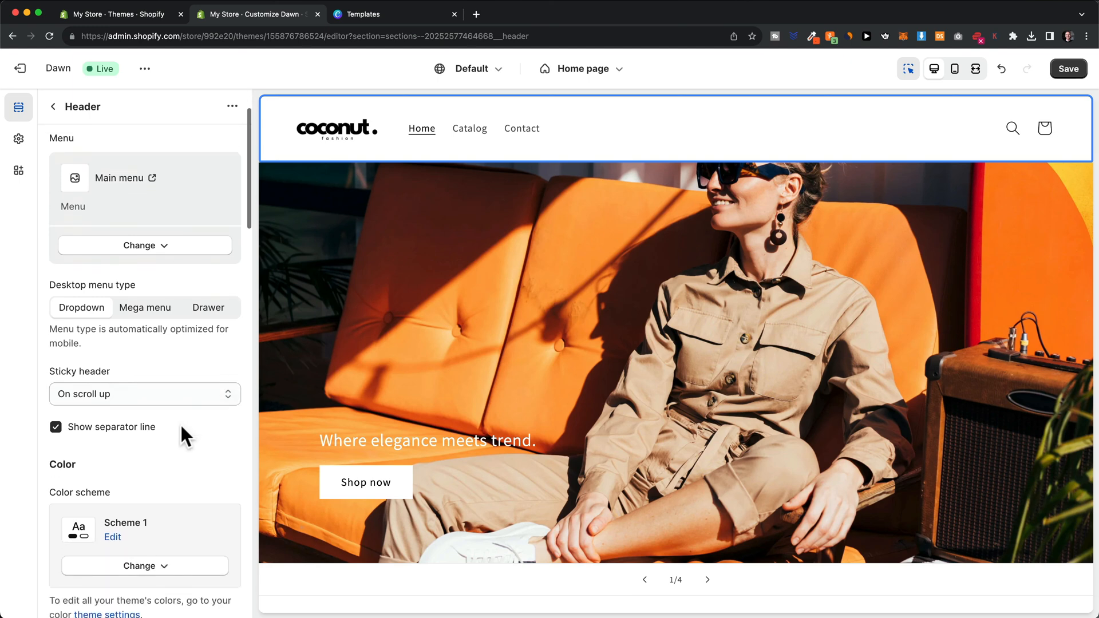
scroll(180, 424, up, 3)
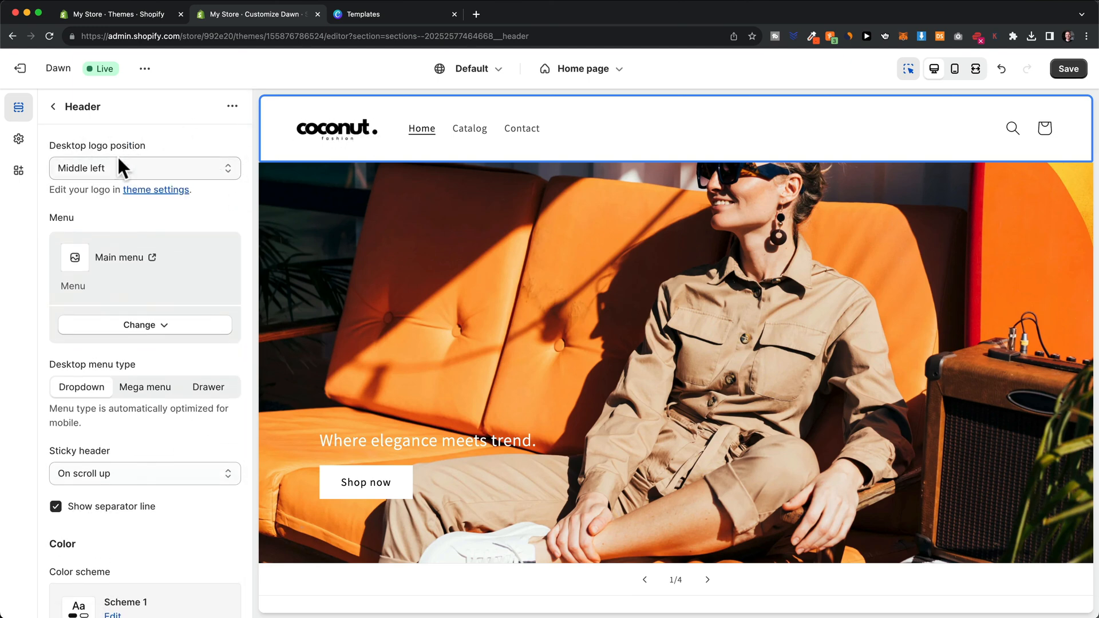
click(117, 171)
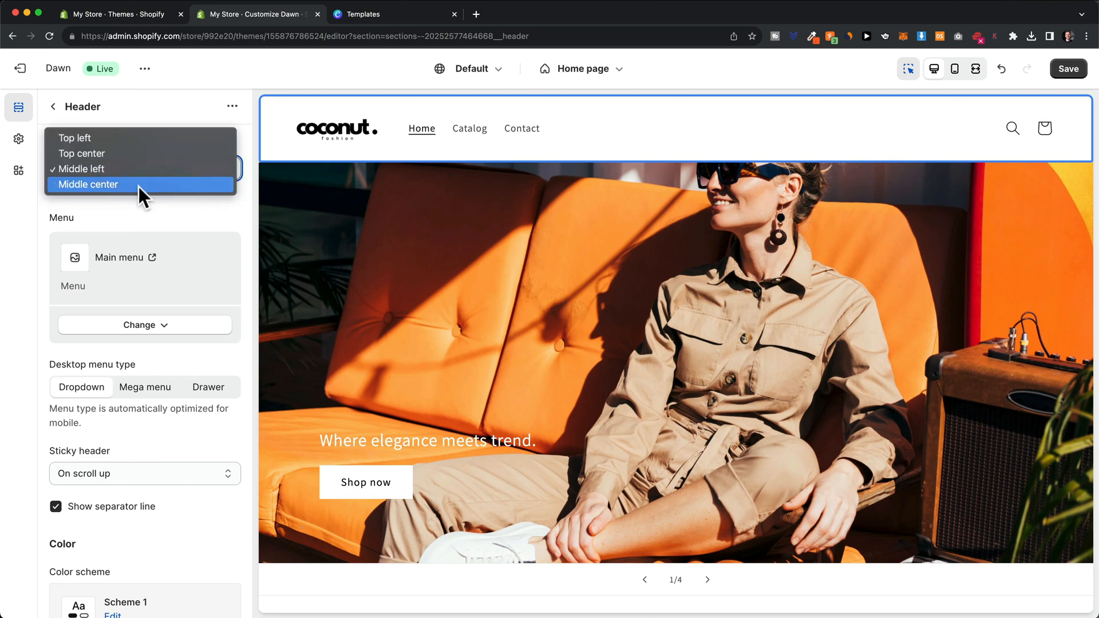
click(132, 184)
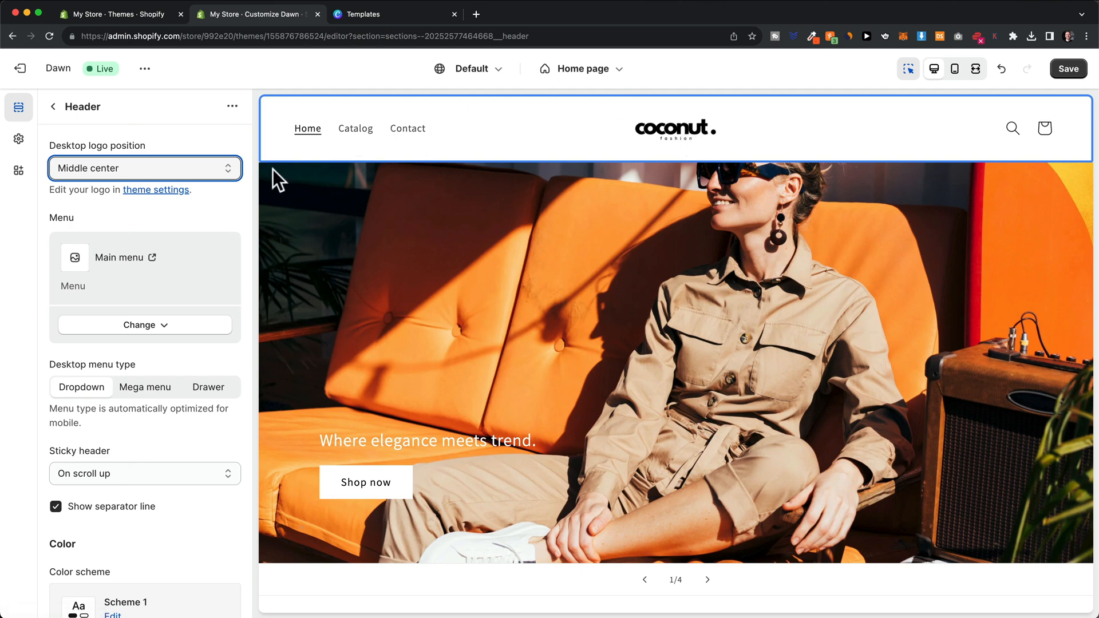
Step: Try the Drawer desktop menu type, open and close the drawer in the preview, and switch back to Dropdown
click(153, 274)
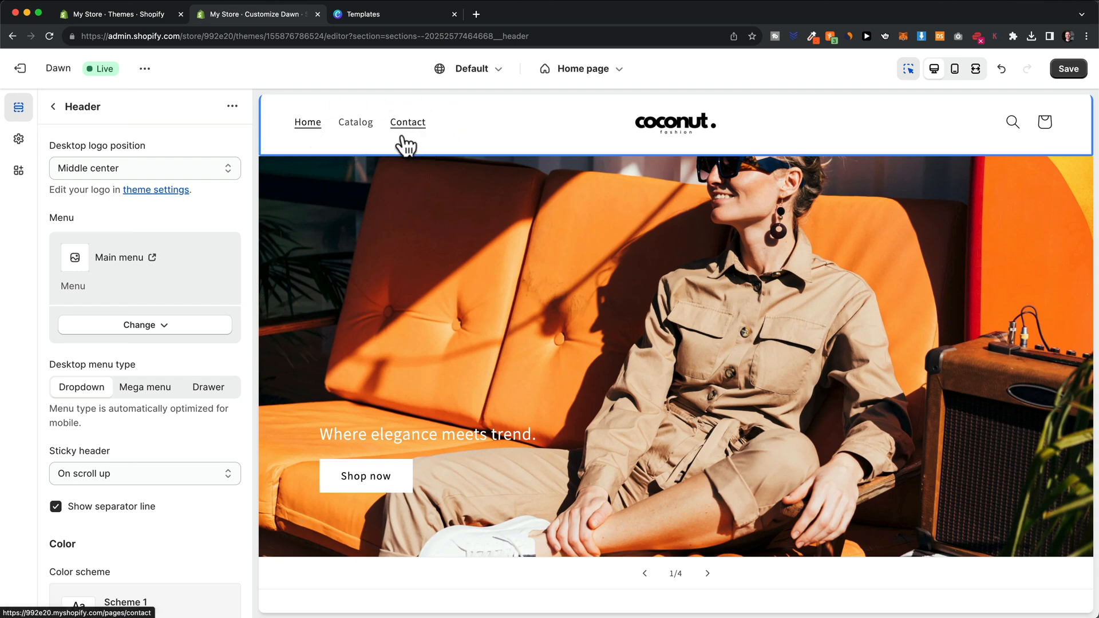
click(213, 391)
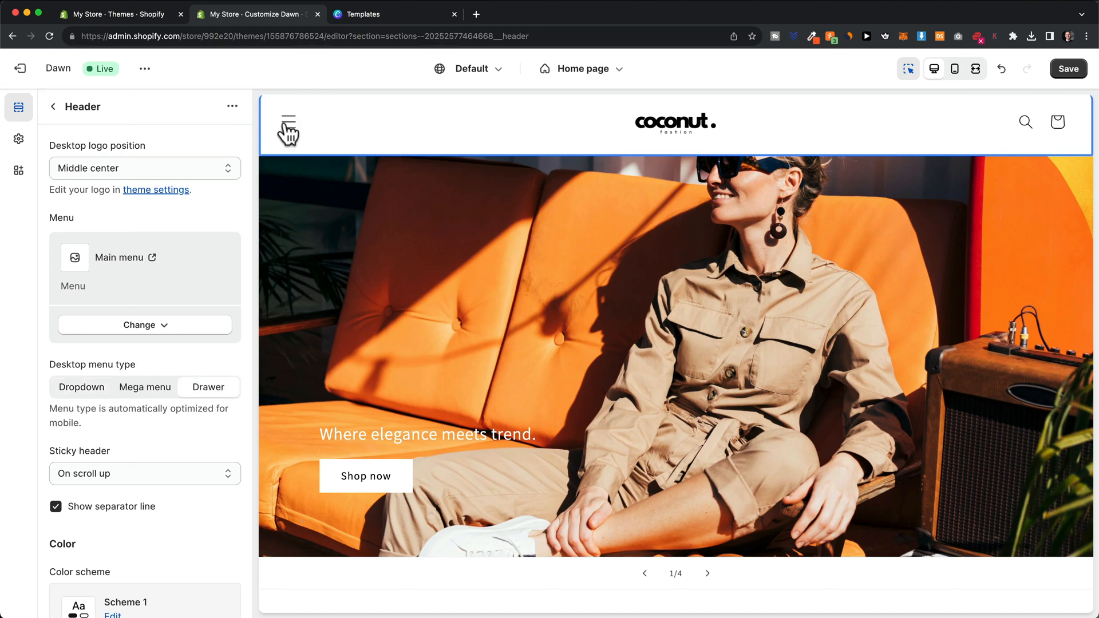
click(288, 127)
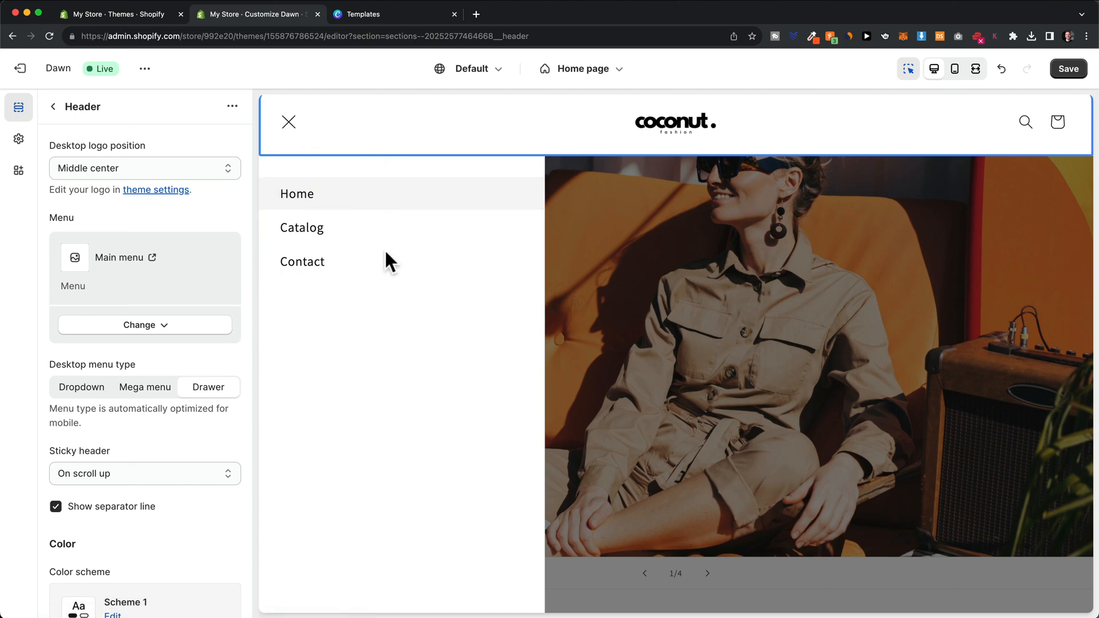
click(288, 123)
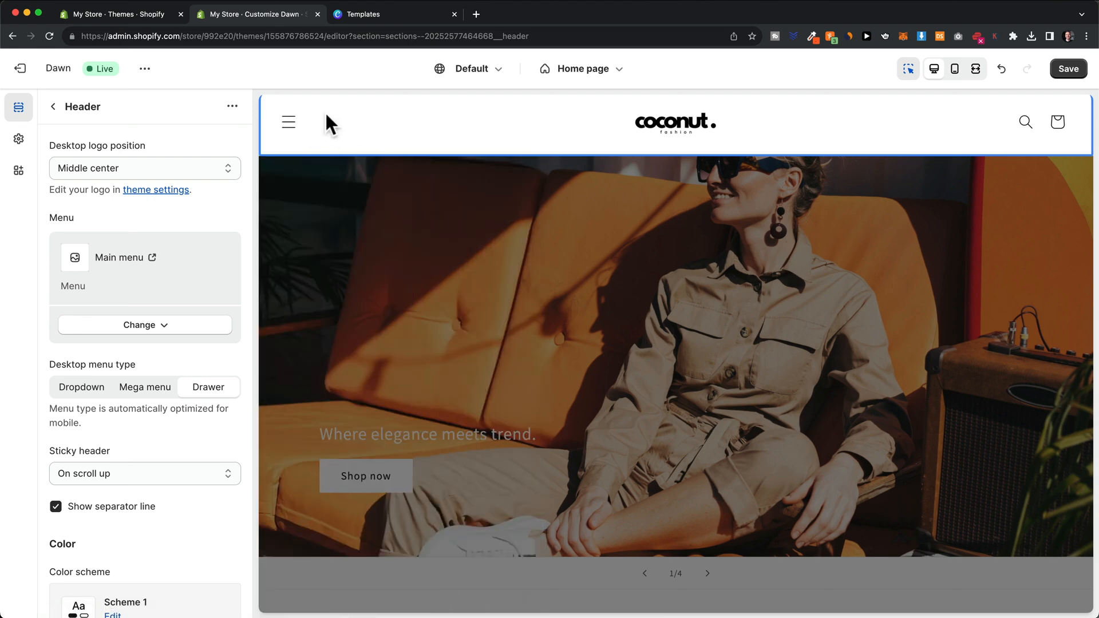
click(82, 387)
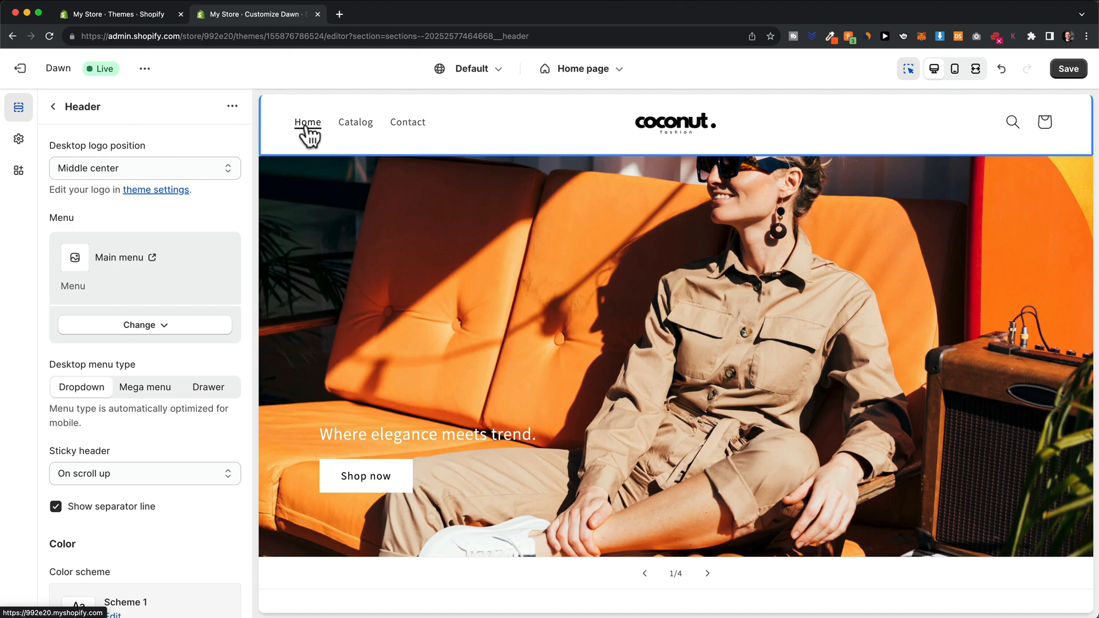
Step: Open the Main menu in the Shopify admin's Navigation and remove its Home and Catalog items
click(118, 17)
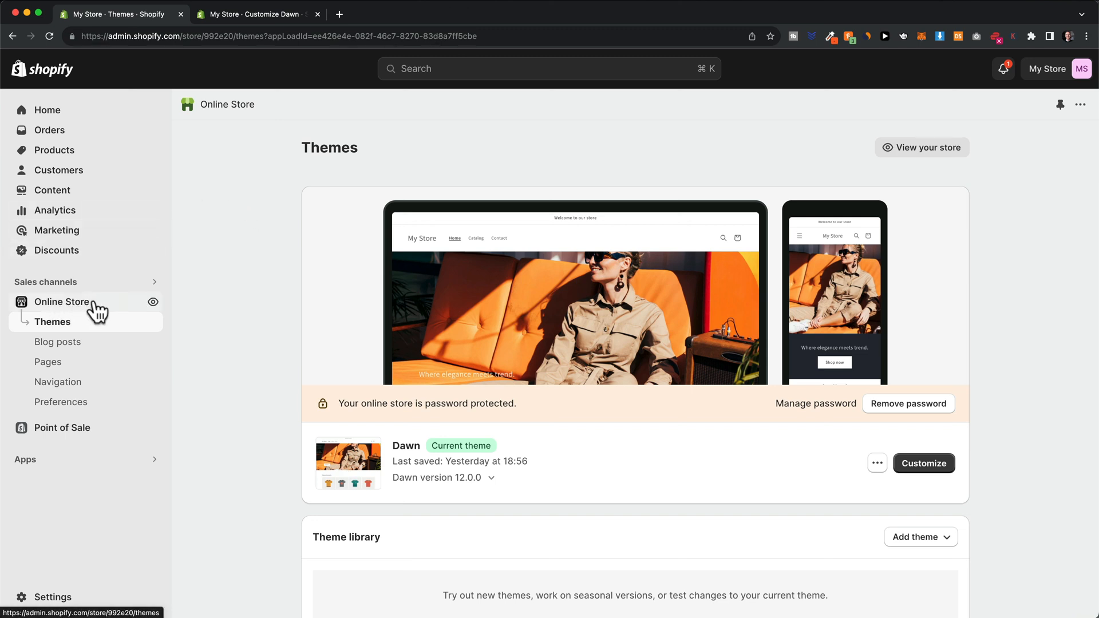
click(82, 392)
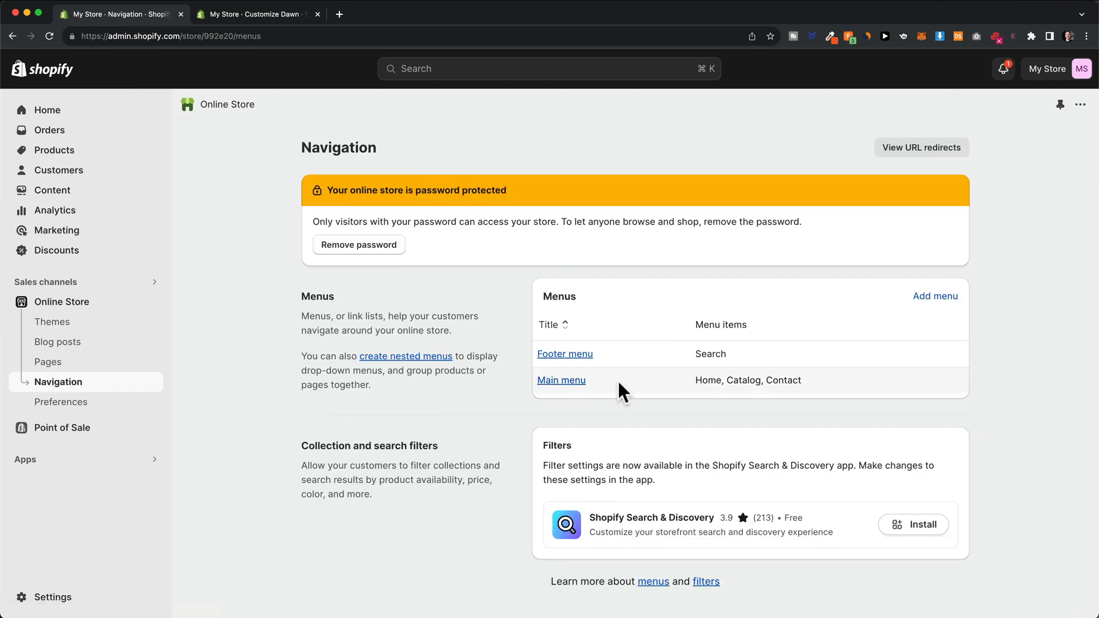
click(562, 383)
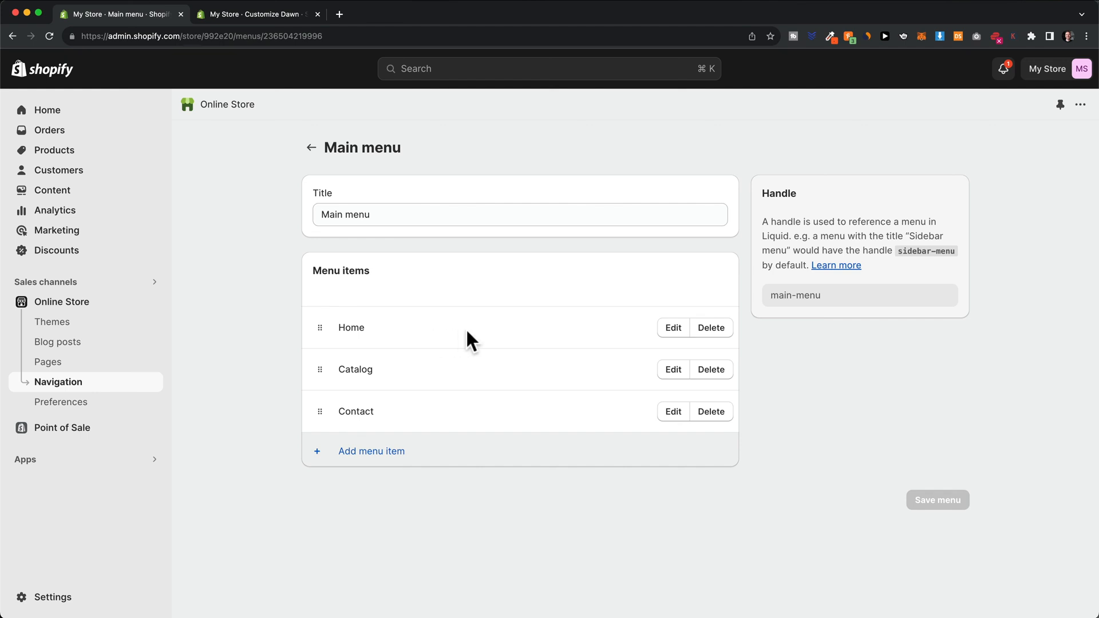
click(712, 334)
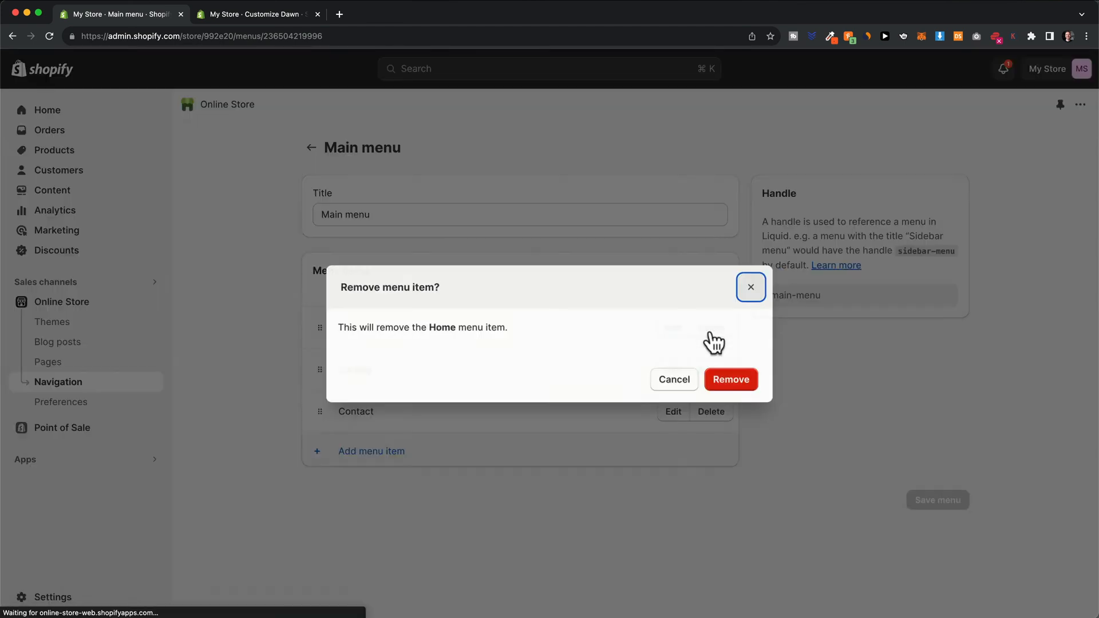
click(728, 379)
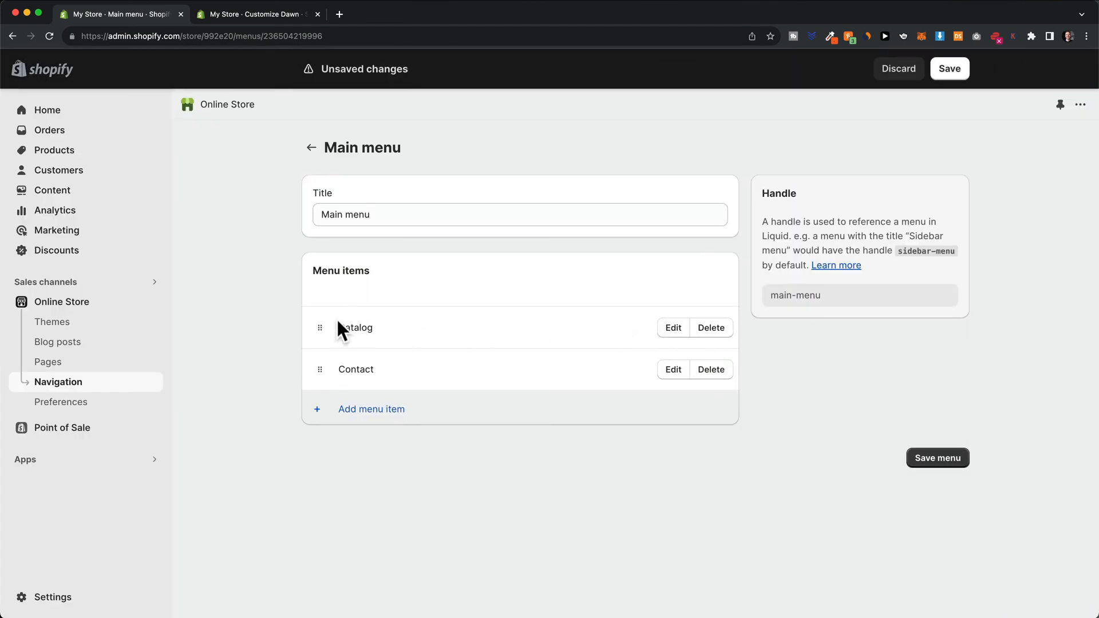
click(711, 335)
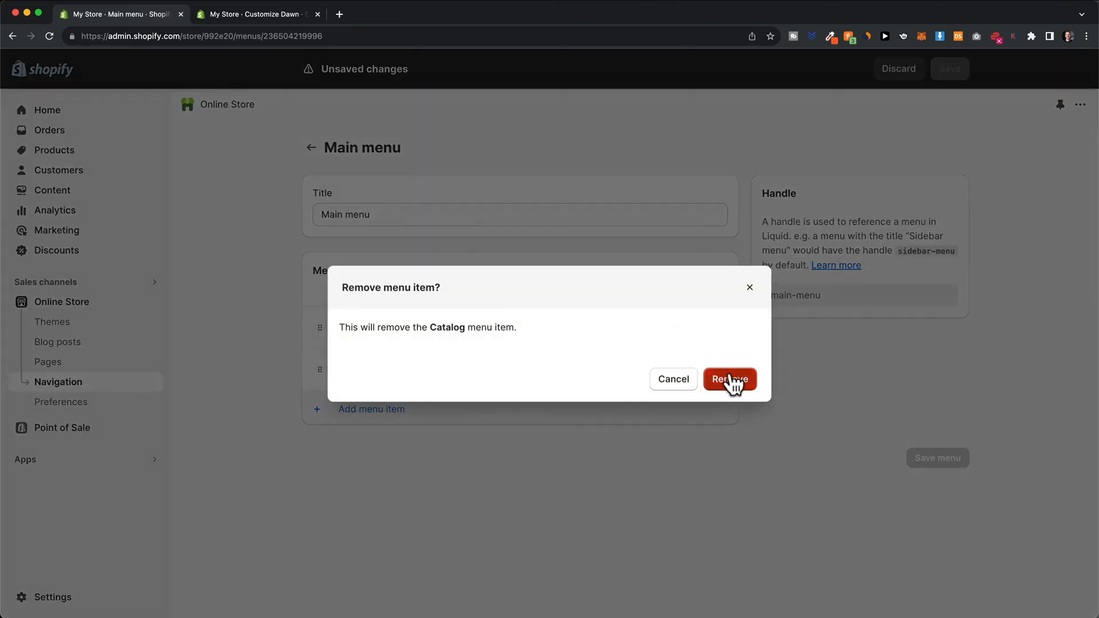
click(730, 380)
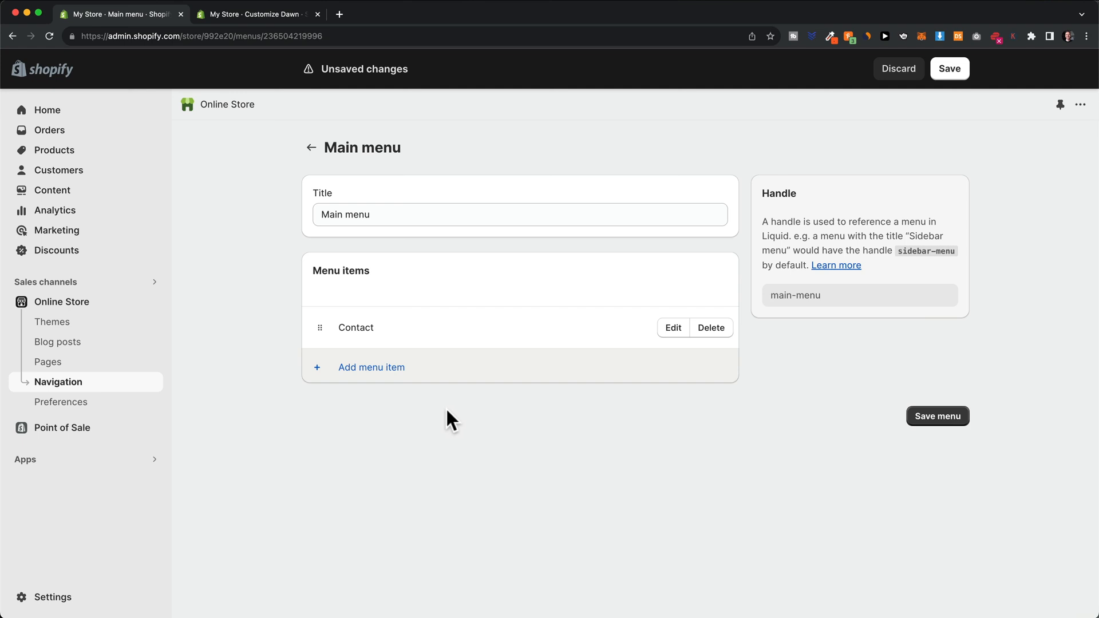
Step: Add a menu item linking to the Men collection to the Main menu
click(367, 369)
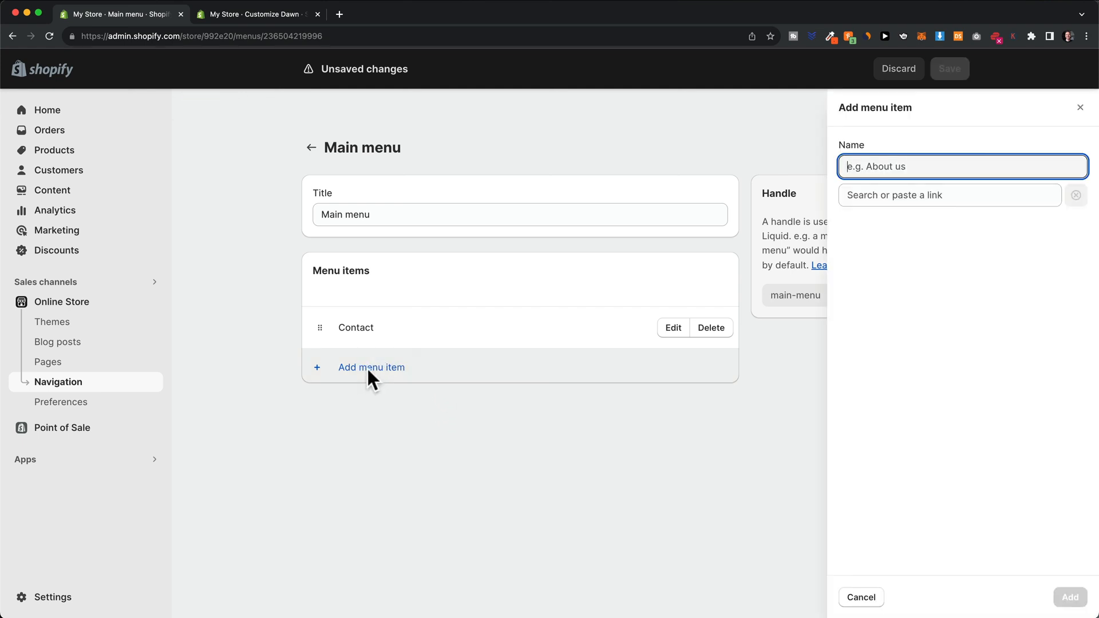
click(883, 196)
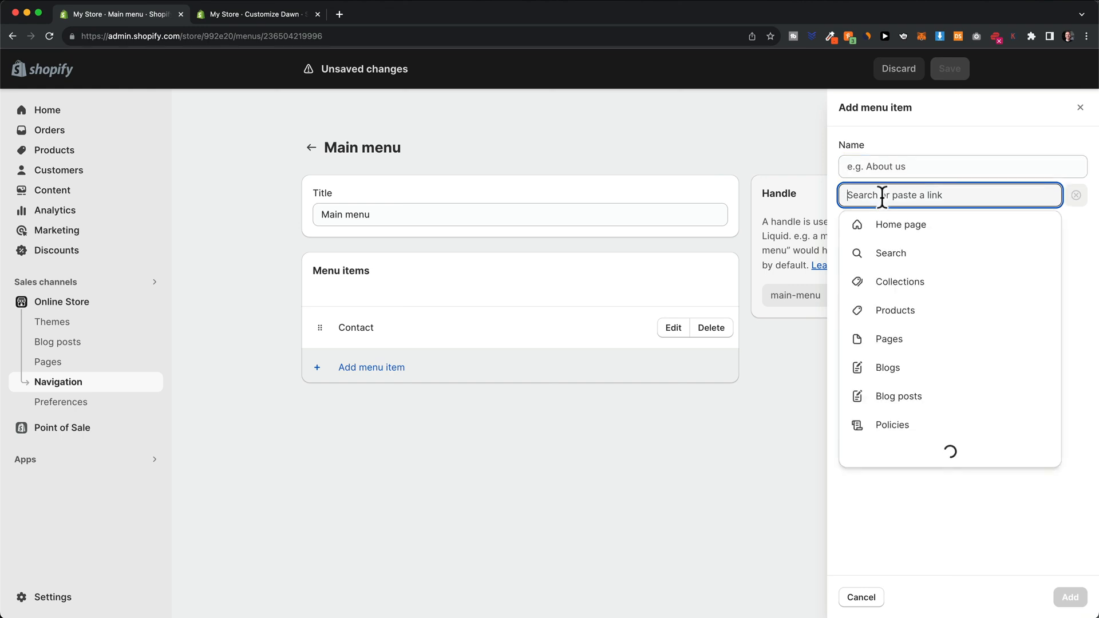
click(890, 294)
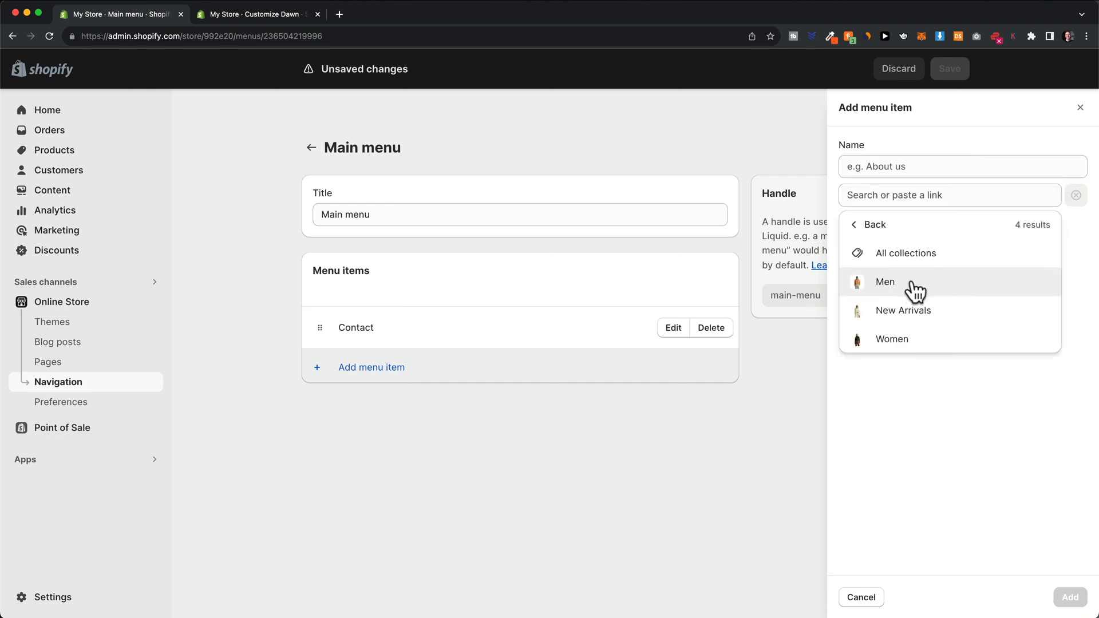
click(915, 290)
click(1070, 597)
Step: Add a menu item linking to the Women collection to the Main menu
click(378, 408)
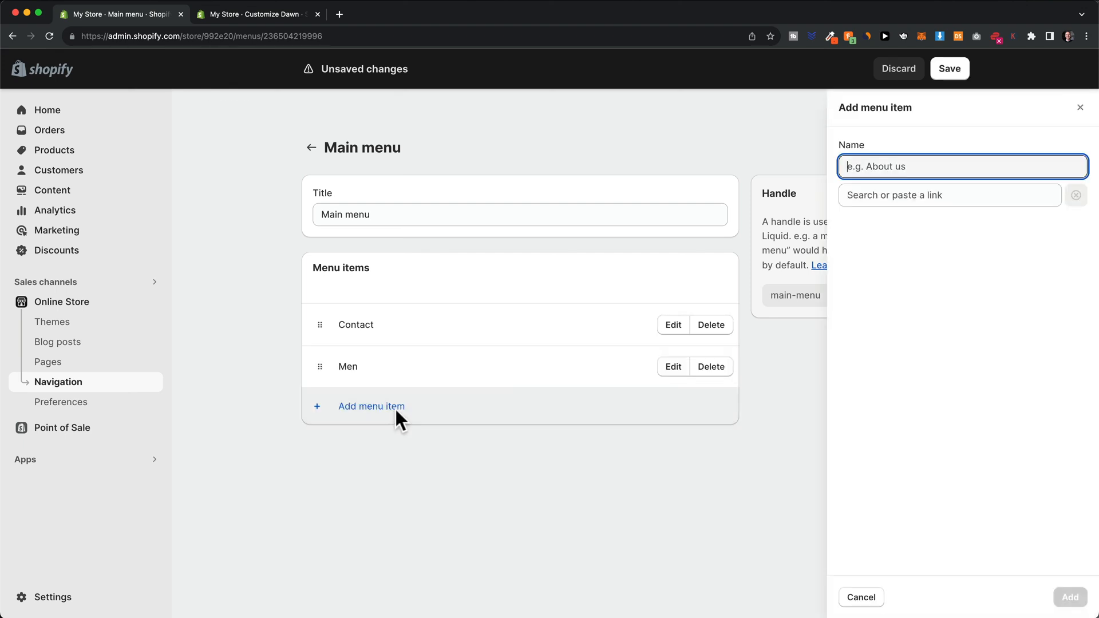
click(913, 195)
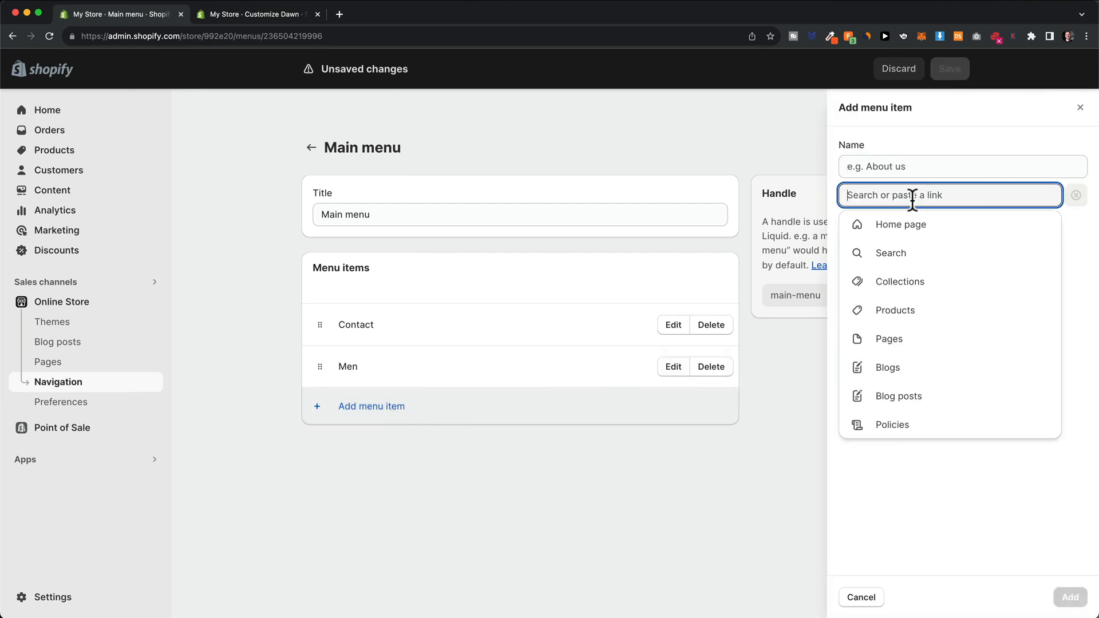
click(928, 294)
click(909, 343)
click(1071, 598)
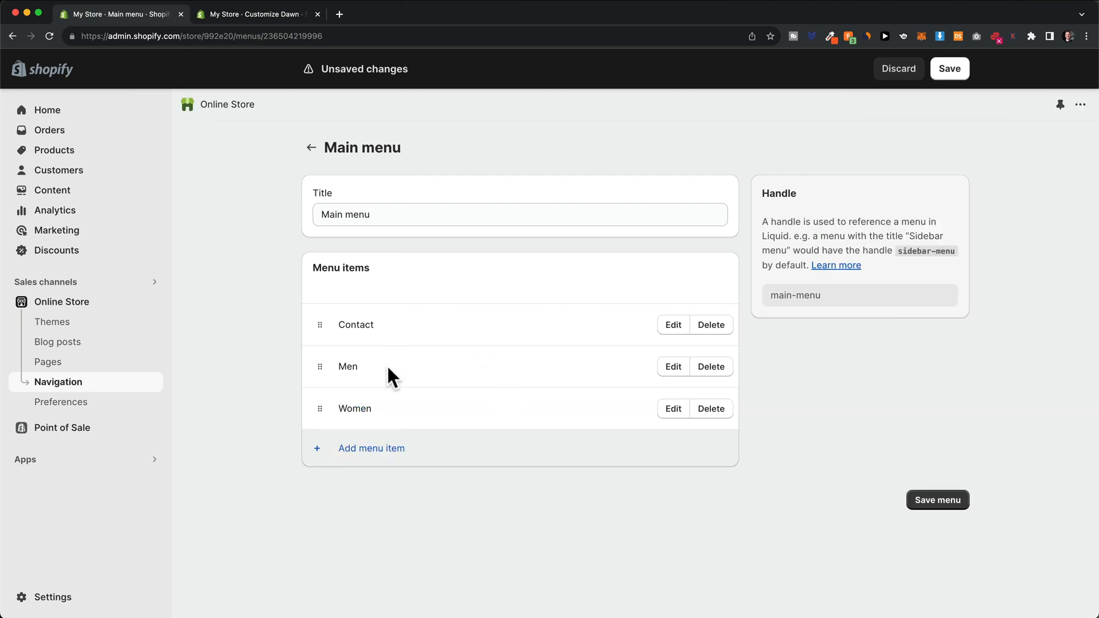
Step: Reorder the Main menu items to Women, Men, Contact and save the menu
drag(319, 407, 332, 336)
drag(318, 407, 346, 366)
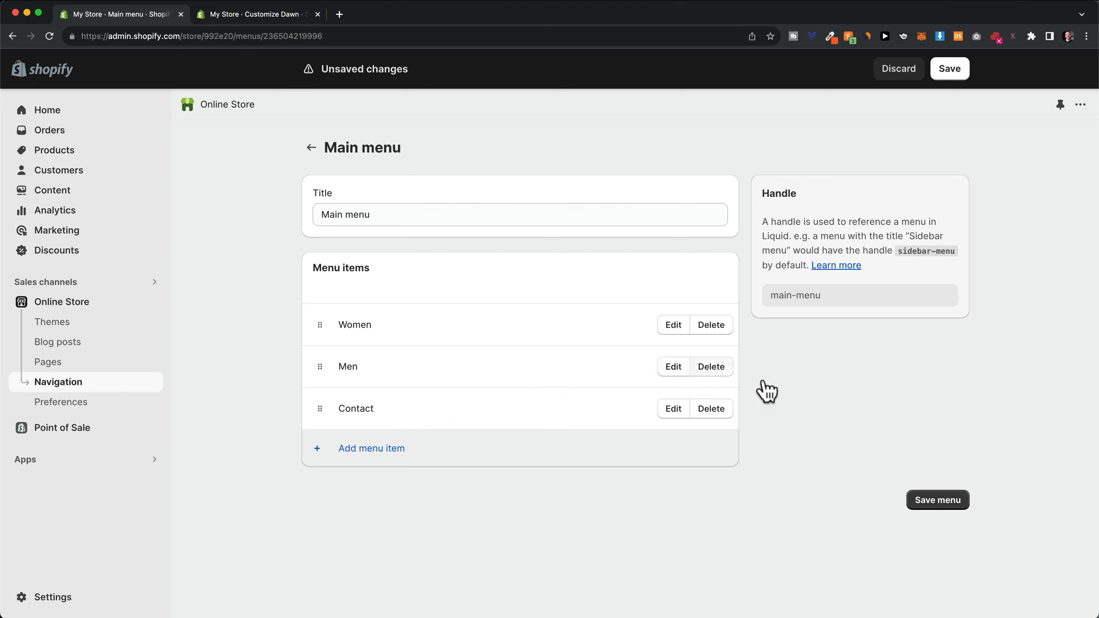
click(945, 502)
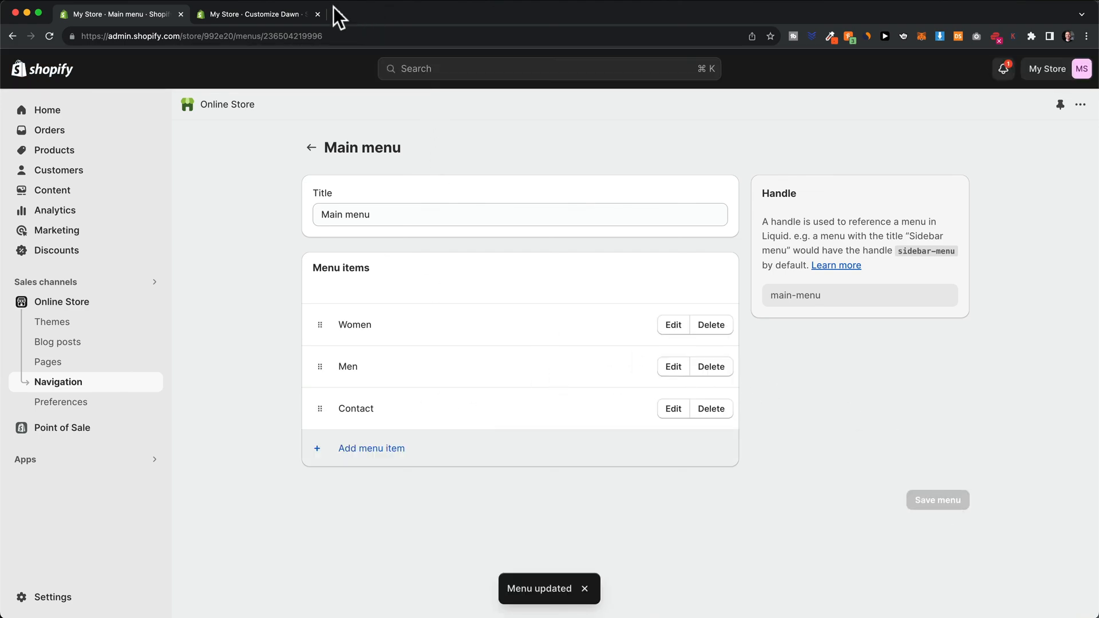
Step: Return to the theme editor and save the header changes
click(274, 16)
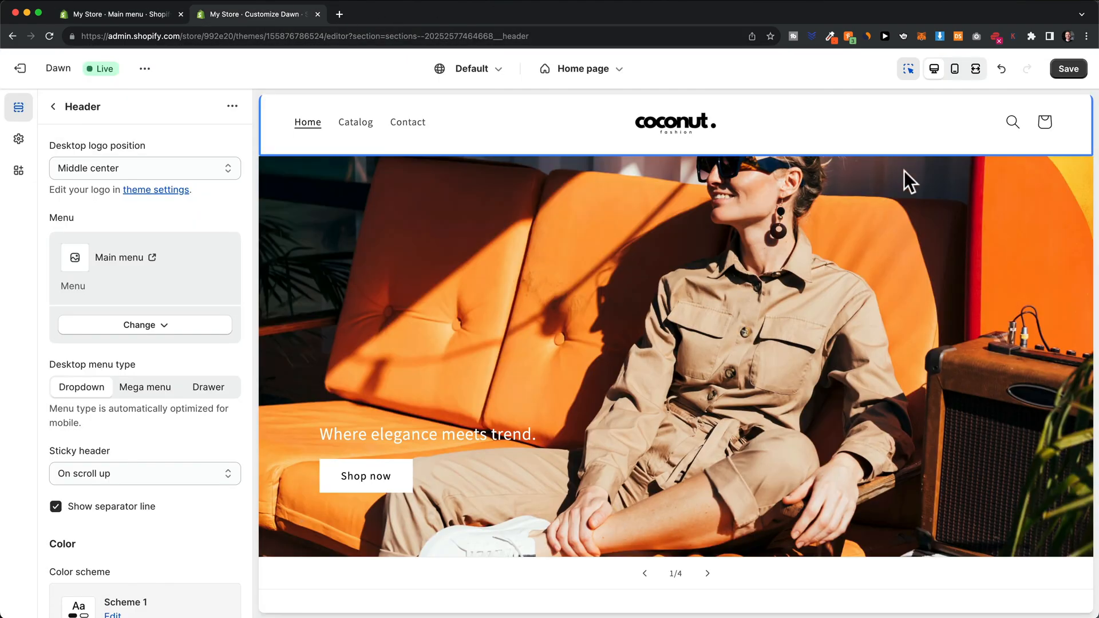
click(1068, 69)
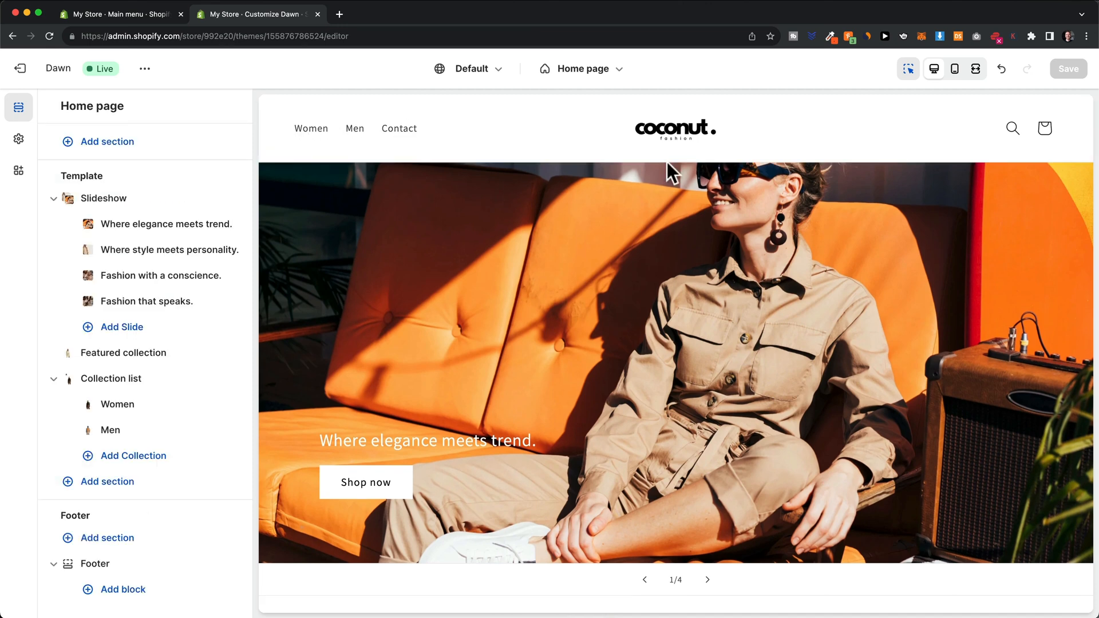
Step: Turn off the email signup in the home page's Footer section
scroll(651, 278, down, 5)
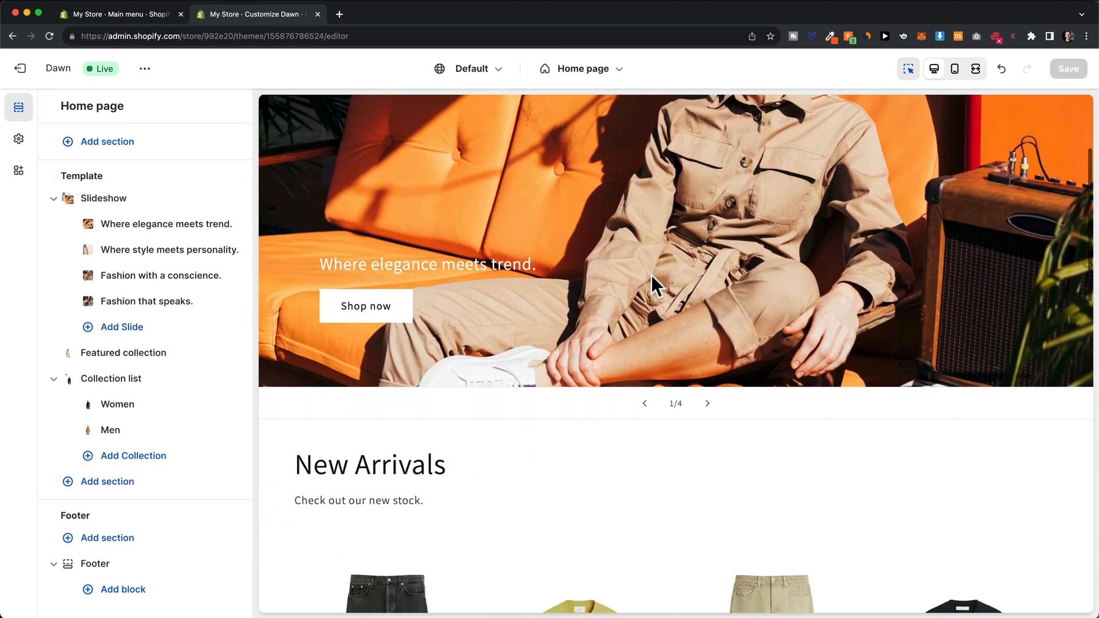
scroll(651, 276, down, 10)
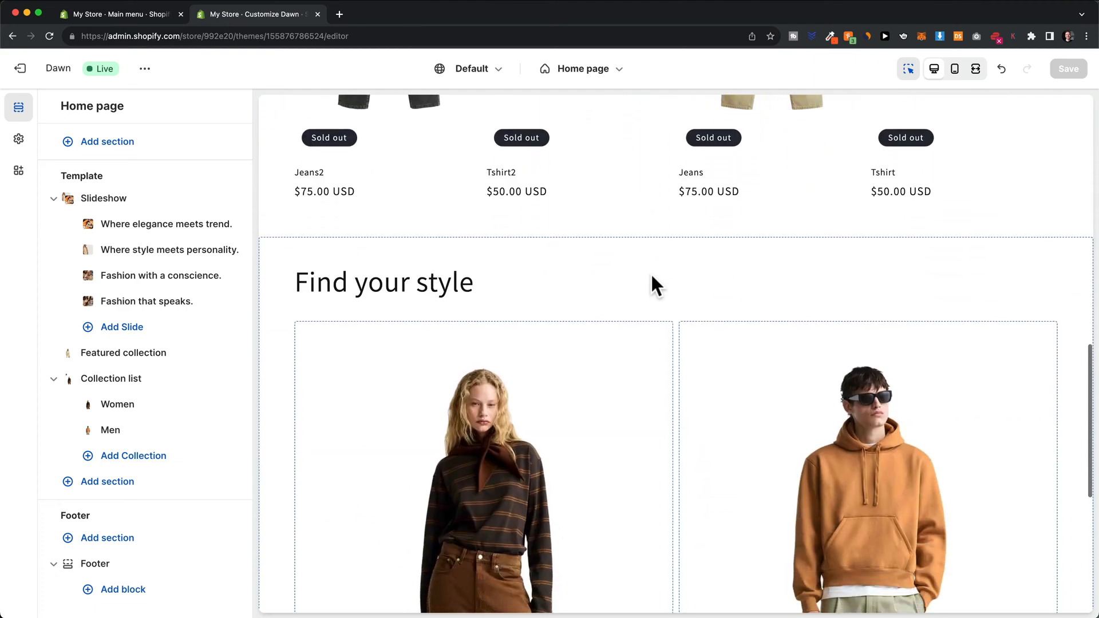
scroll(652, 277, down, 3)
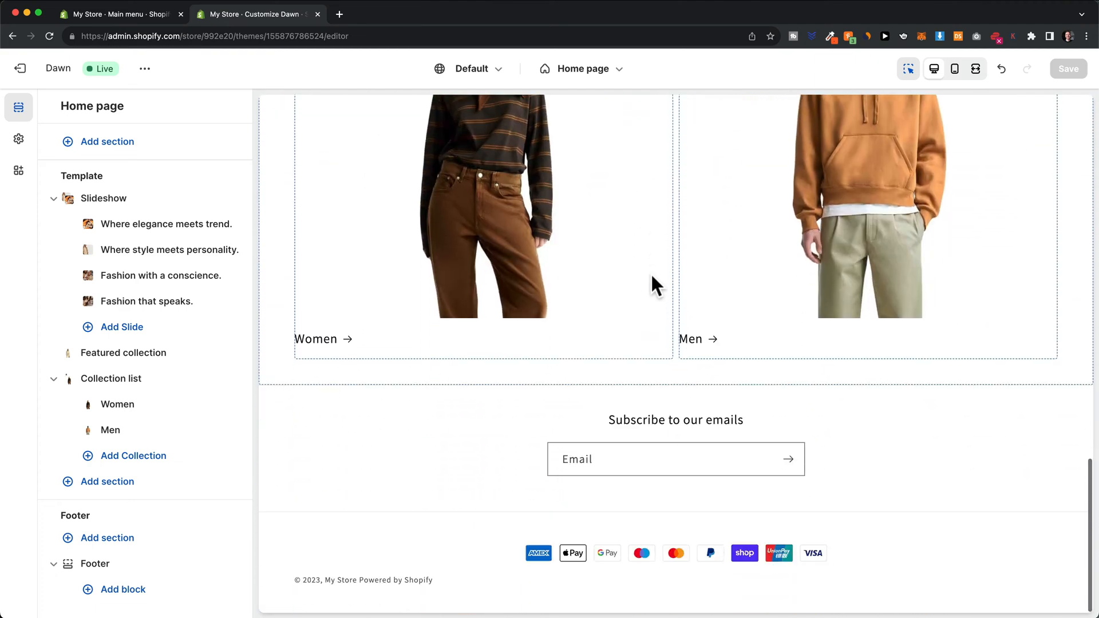
click(462, 460)
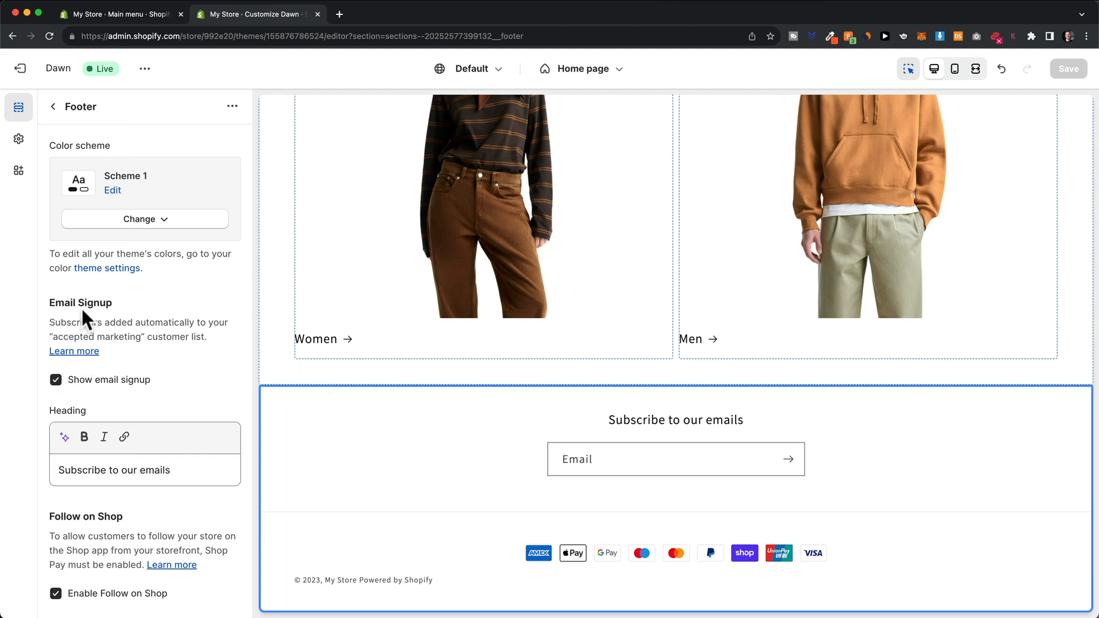
click(56, 380)
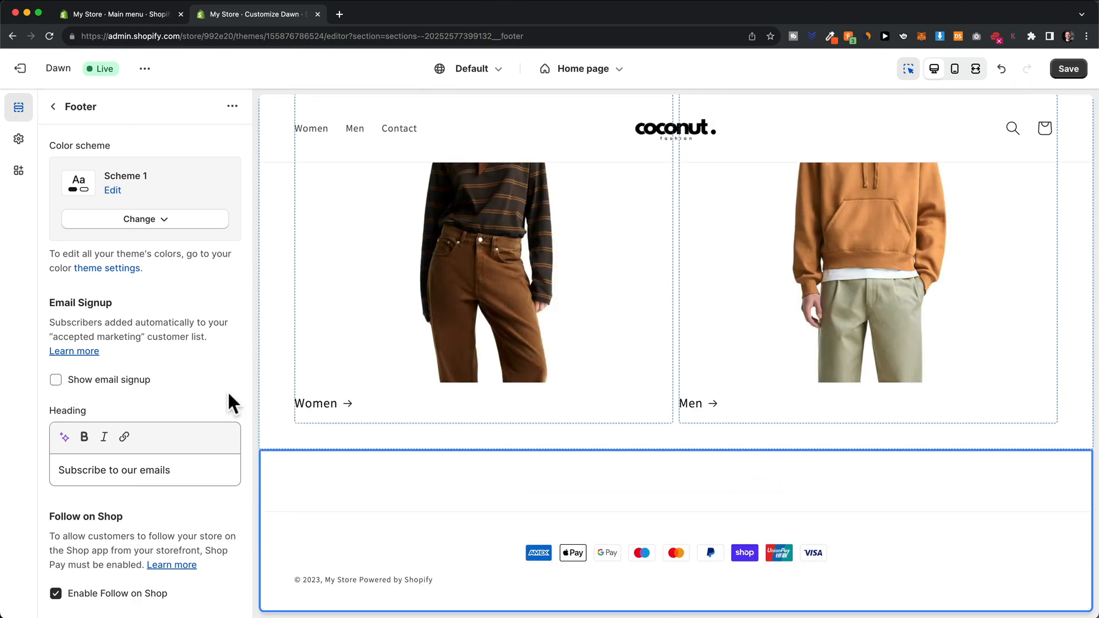
scroll(124, 332, down, 15)
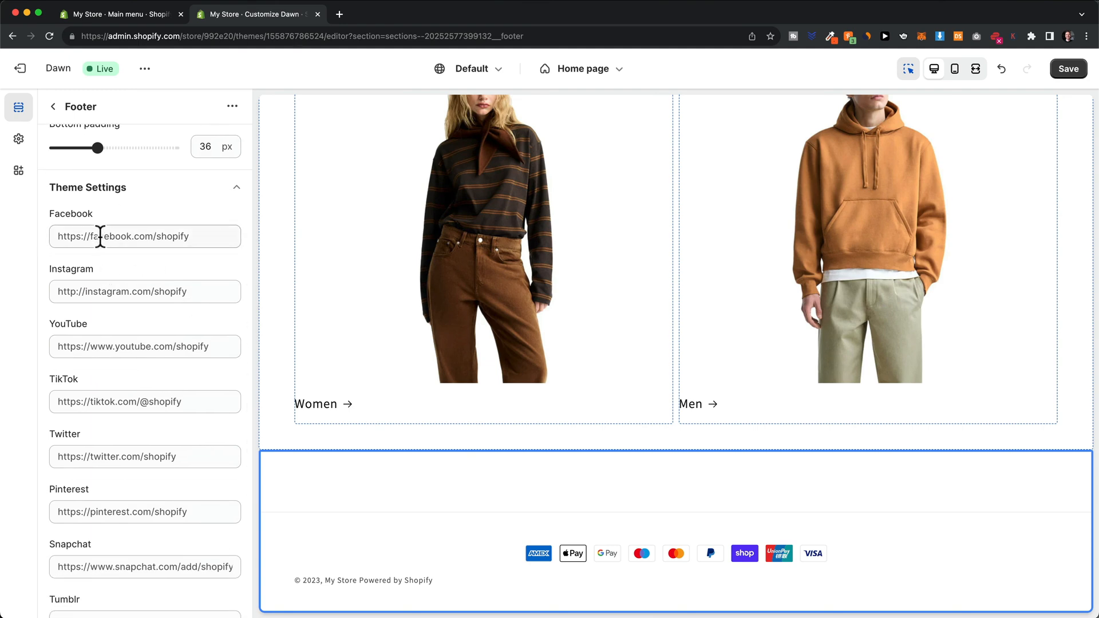
Step: Set the Facebook, Instagram, YouTube and TikTok links in the footer's theme settings to facebook.com
click(101, 236)
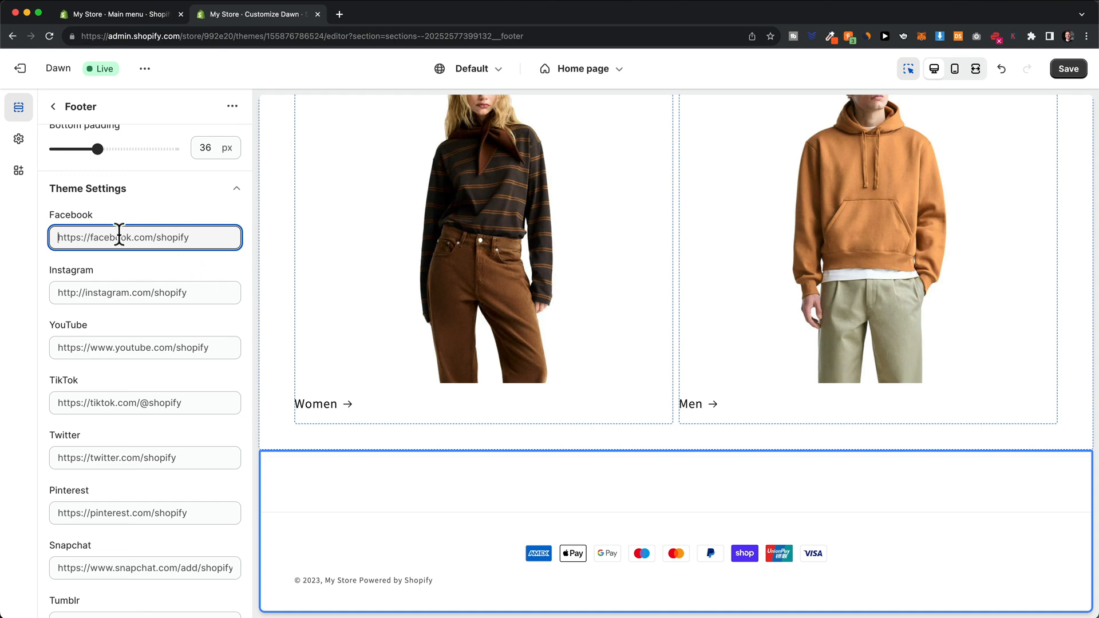
text(facebook.com)
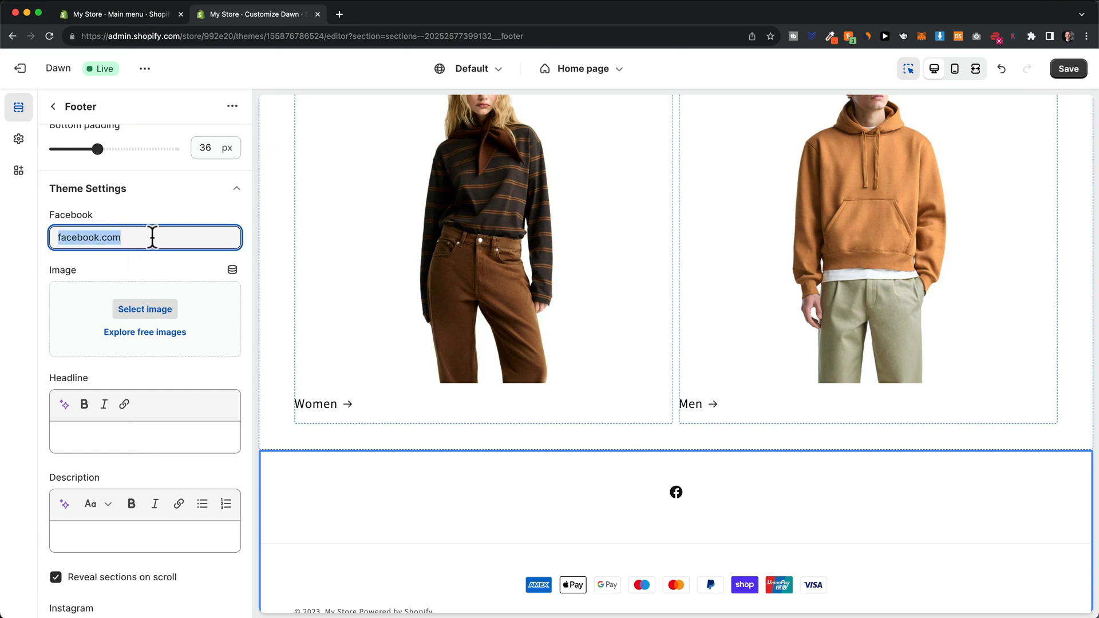
scroll(148, 352, down, 8)
scroll(115, 309, up, 1)
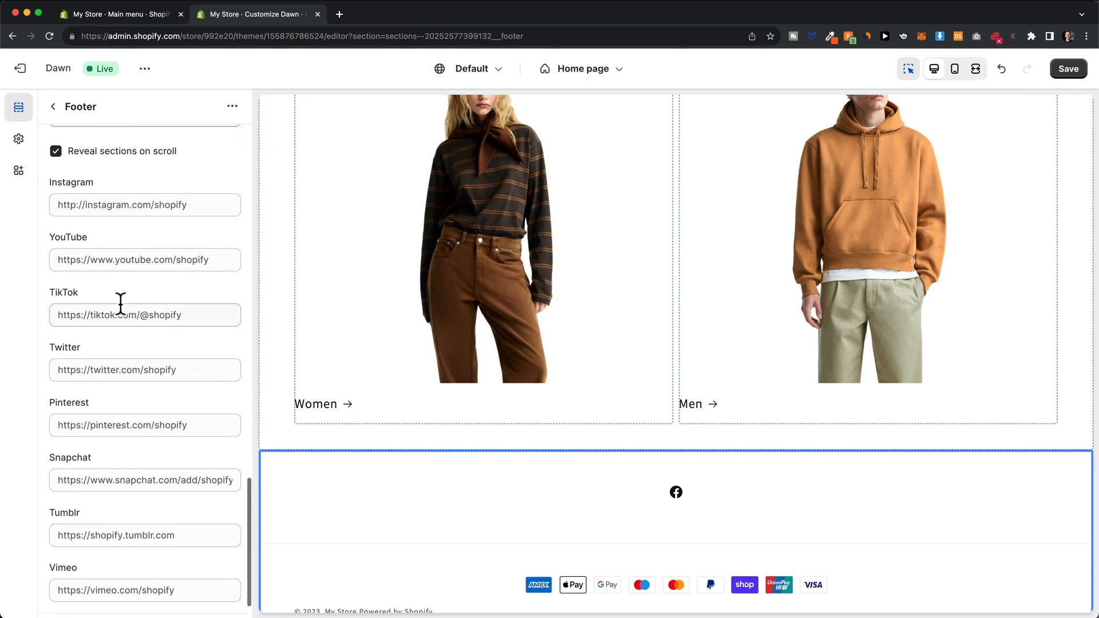
click(99, 242)
text(facebook.com)
click(111, 297)
text(facebook.com)
click(92, 346)
text(facebook.com)
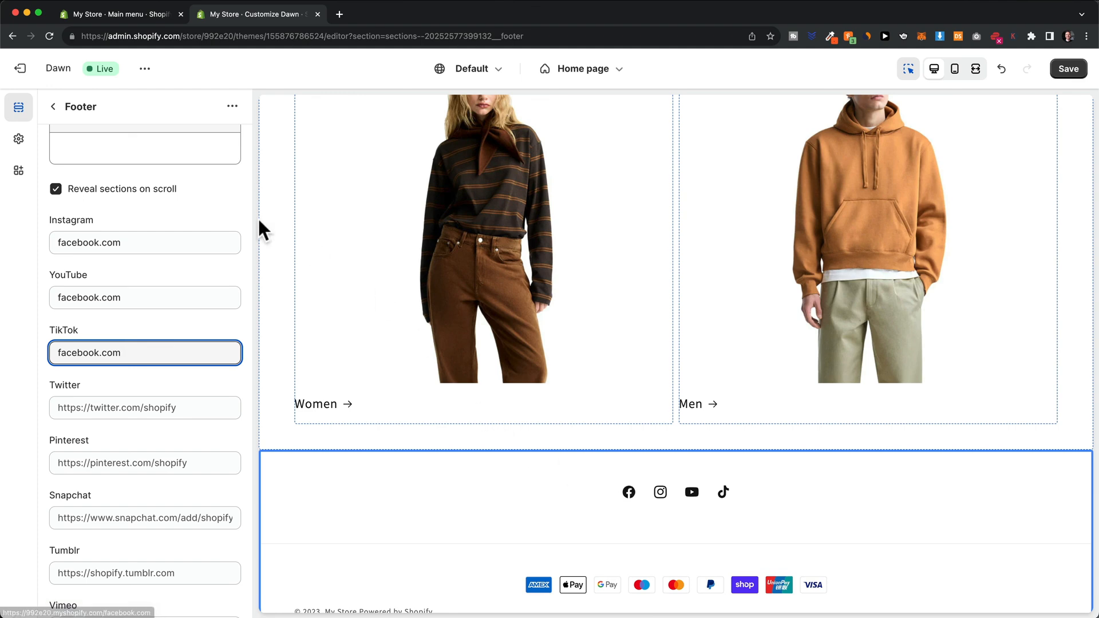
Step: Try hiding the payment icons in the footer and turn them back on
scroll(248, 372, up, 15)
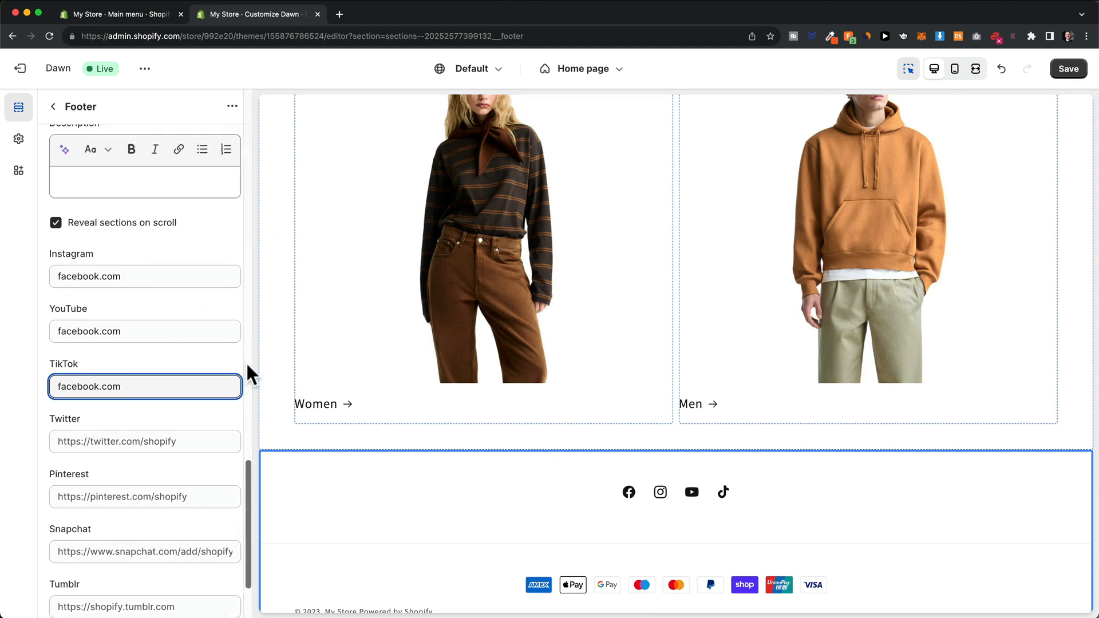
scroll(247, 364, up, 5)
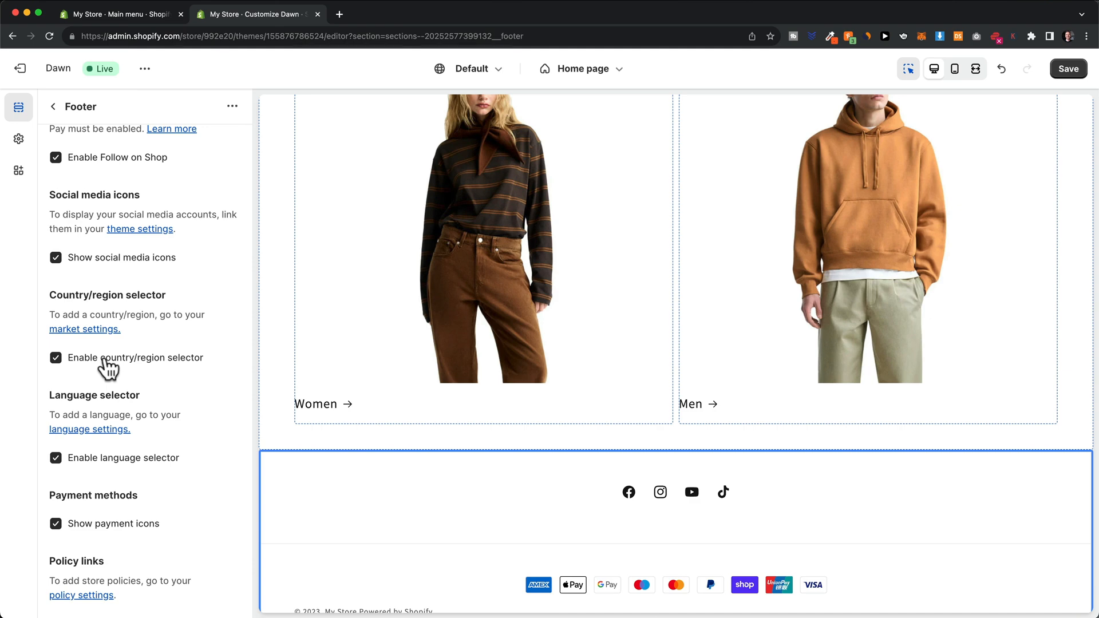
scroll(109, 369, down, 3)
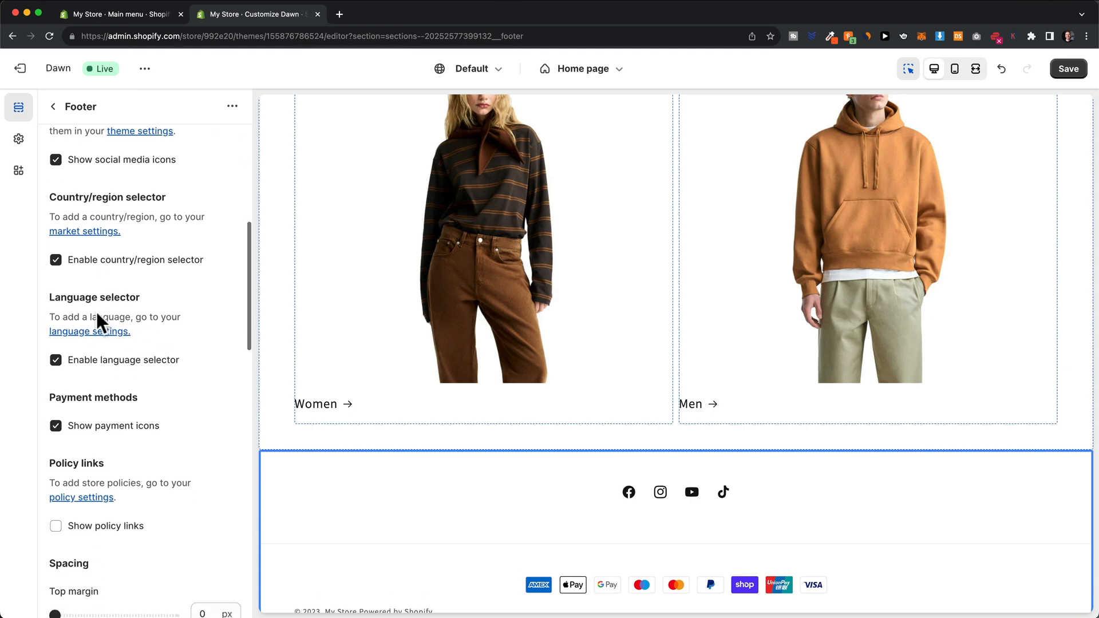
scroll(138, 299, down, 4)
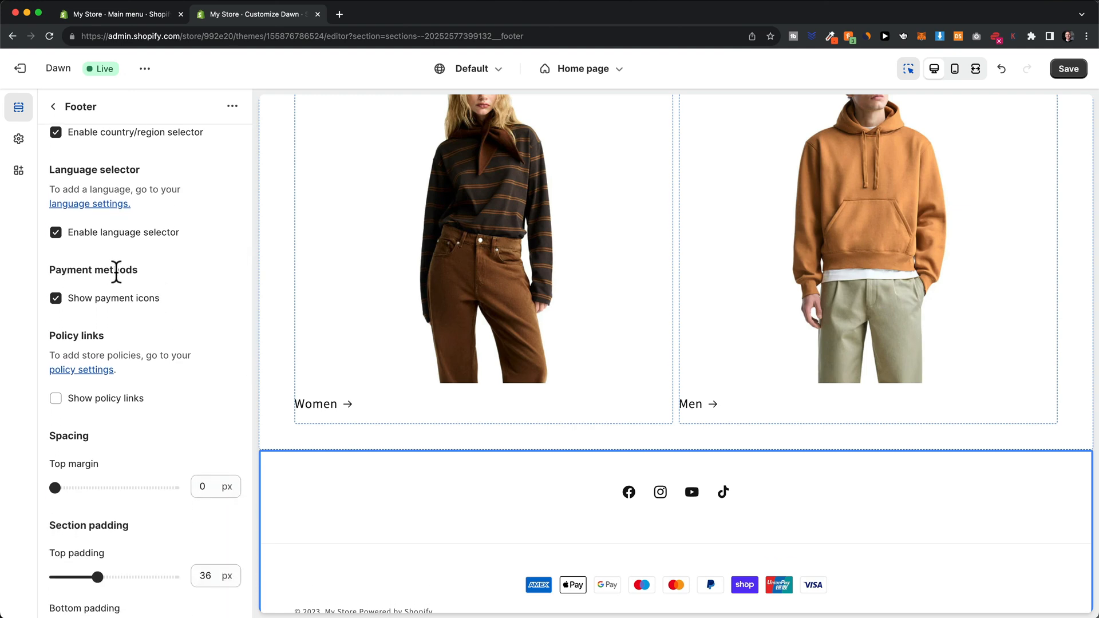
scroll(481, 582, down, 1)
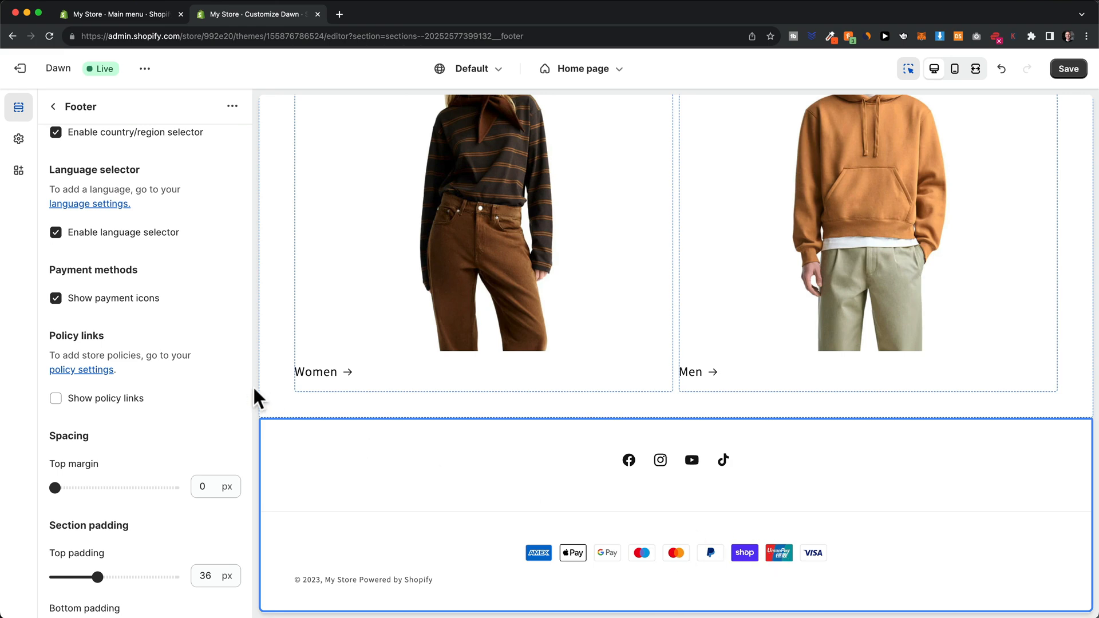
click(55, 298)
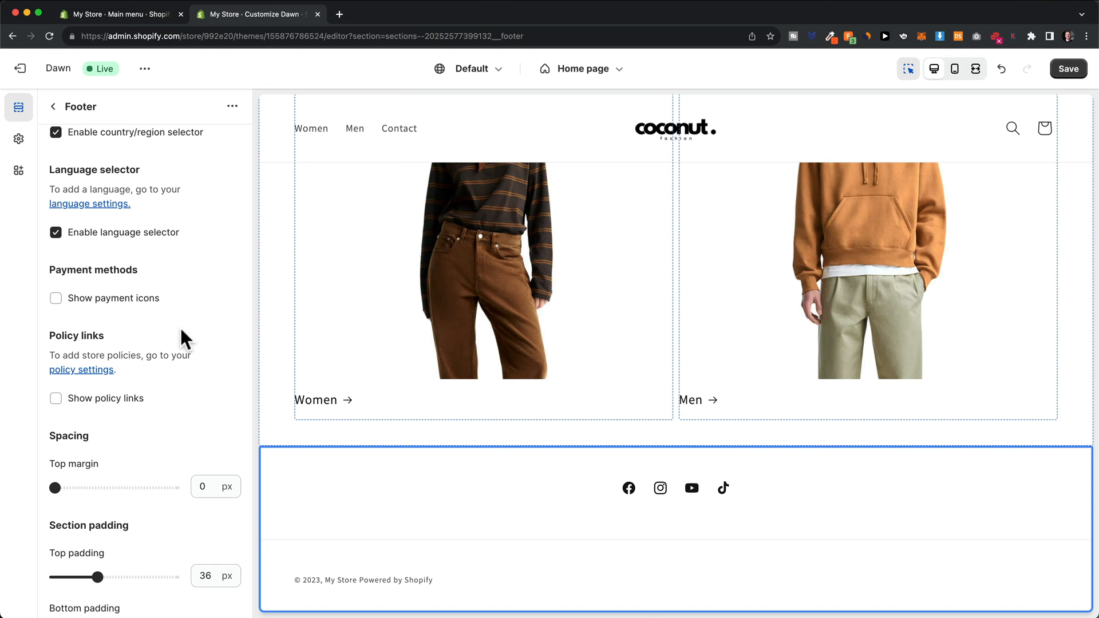
click(56, 298)
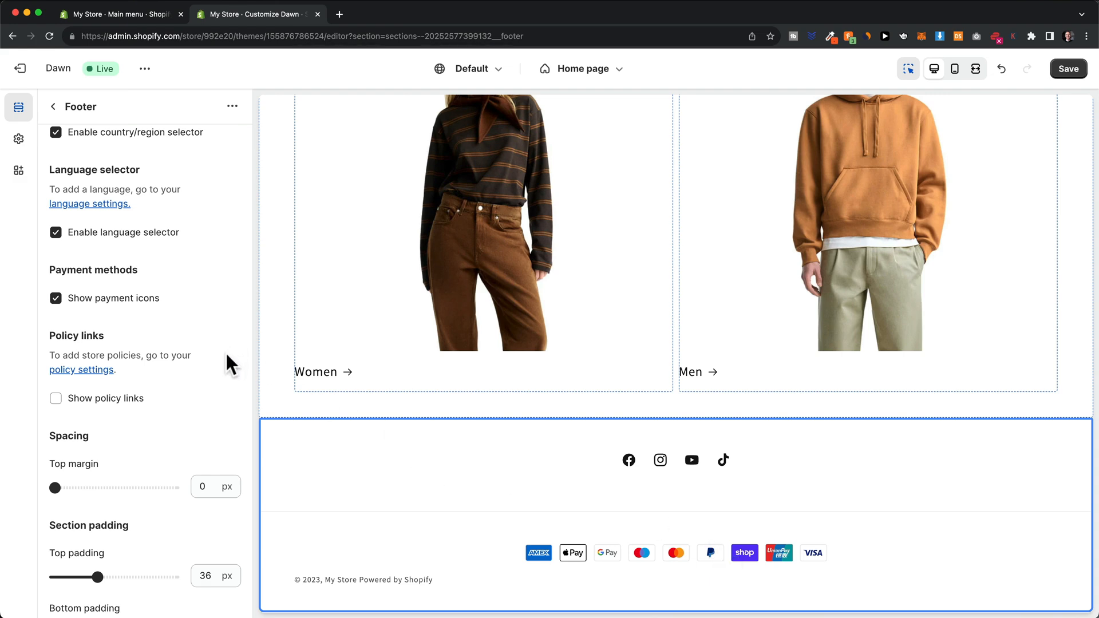
Step: Turn on the policy links in the footer and save the theme changes
scroll(230, 365, down, 2)
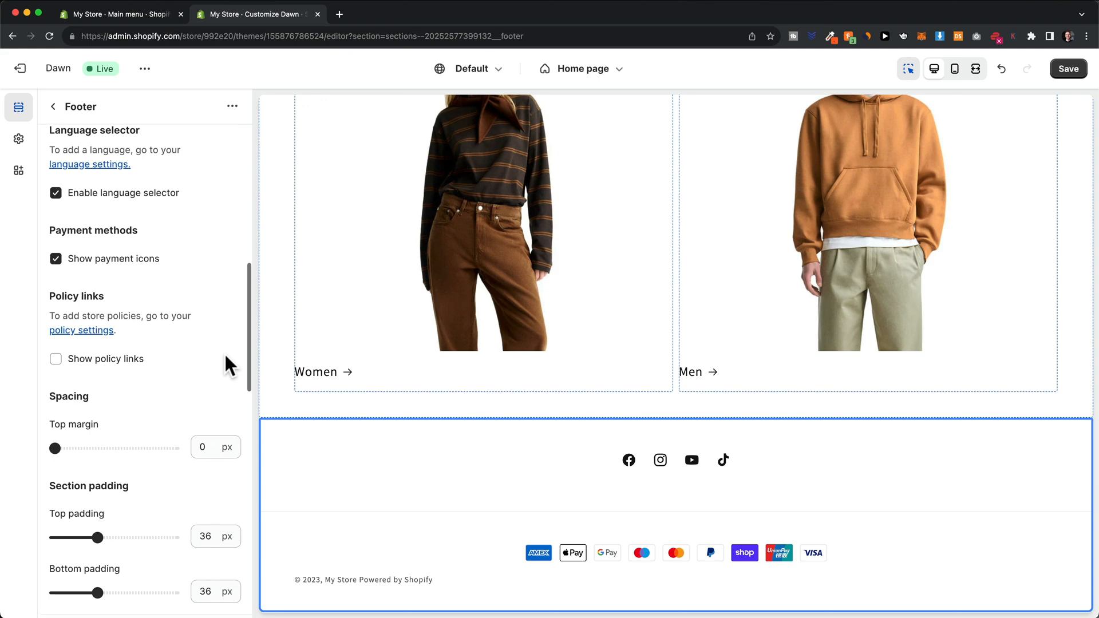
scroll(227, 355, down, 1)
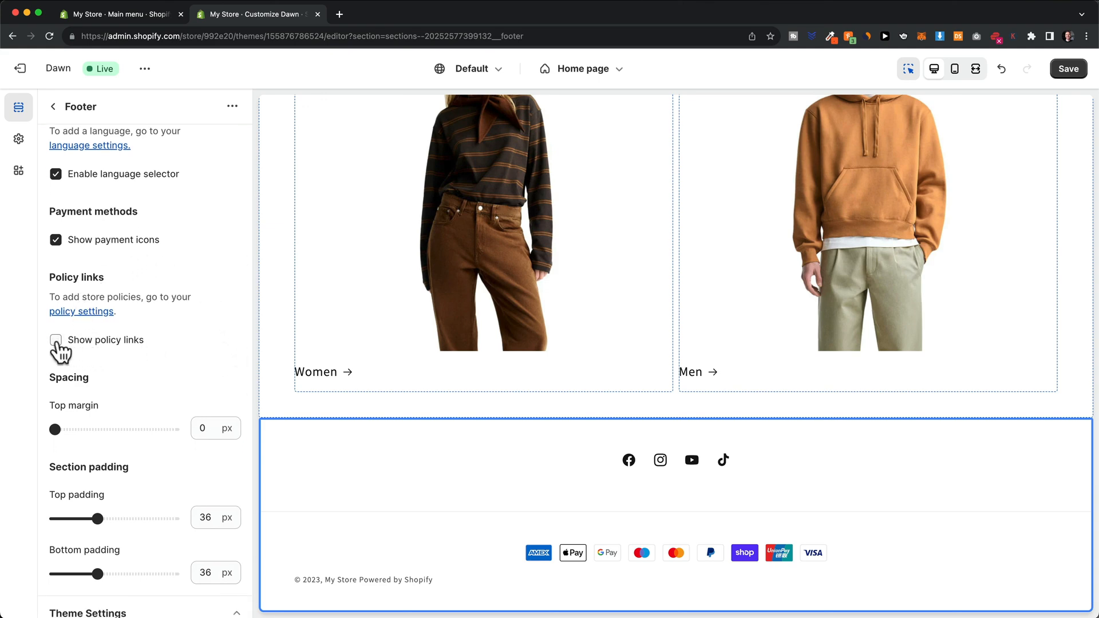
click(56, 340)
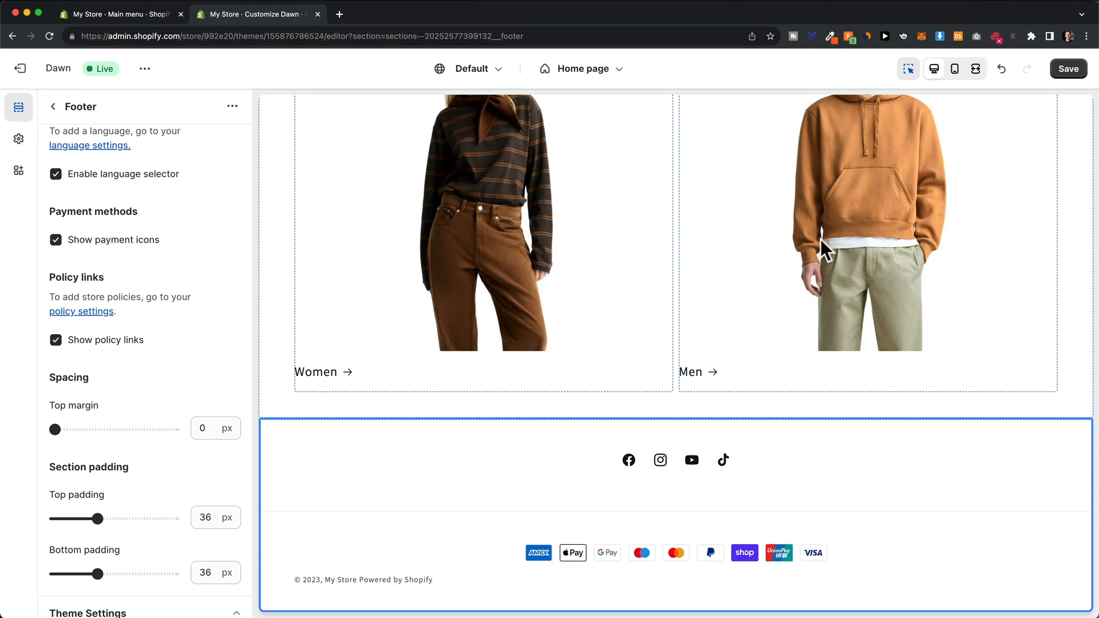
click(1068, 69)
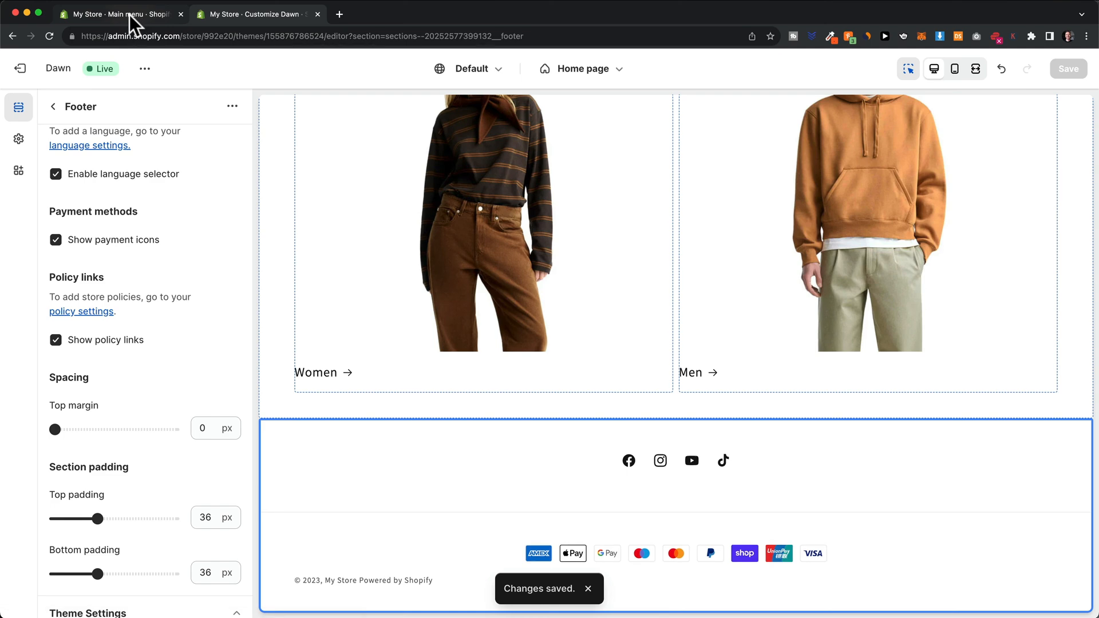
Step: In the store admin's Policies settings, create the written return and refund policy from the template and review its text
click(130, 15)
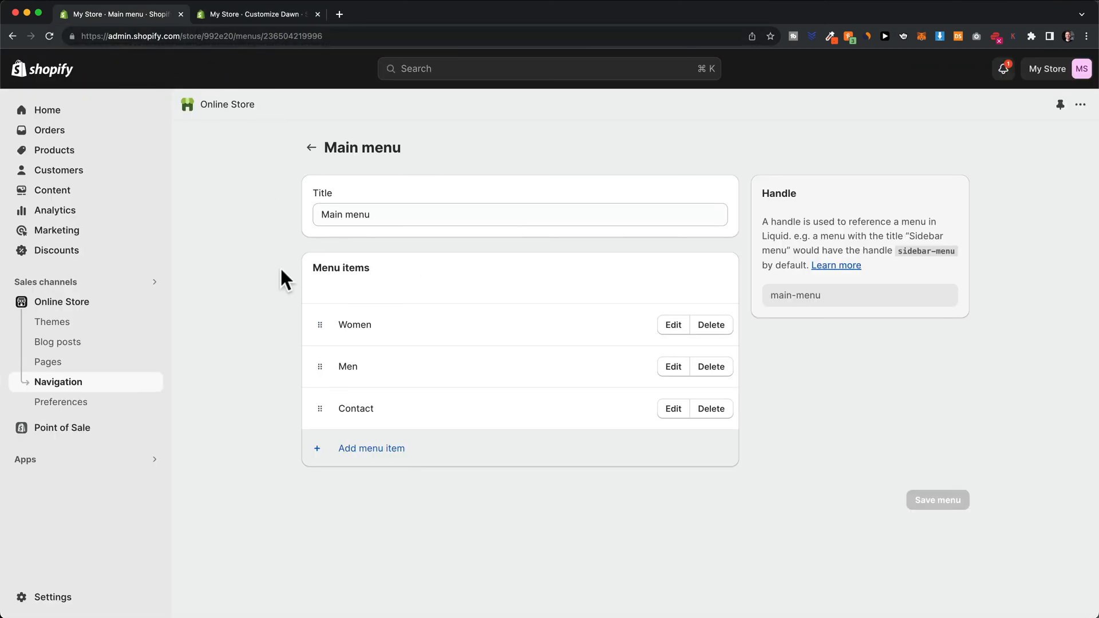
click(60, 595)
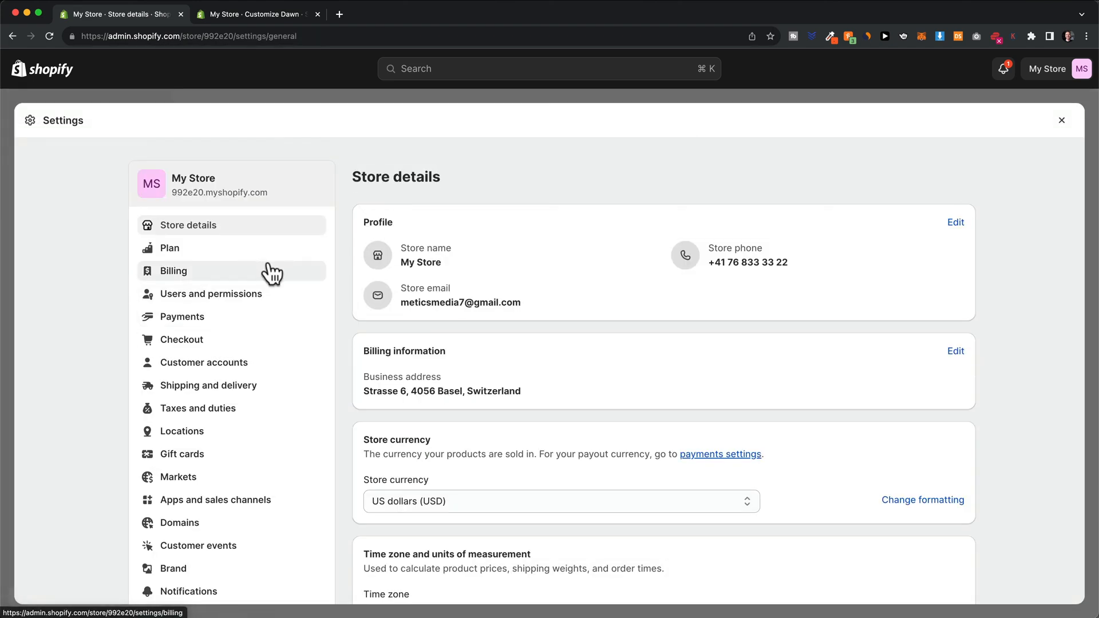
scroll(268, 269, down, 3)
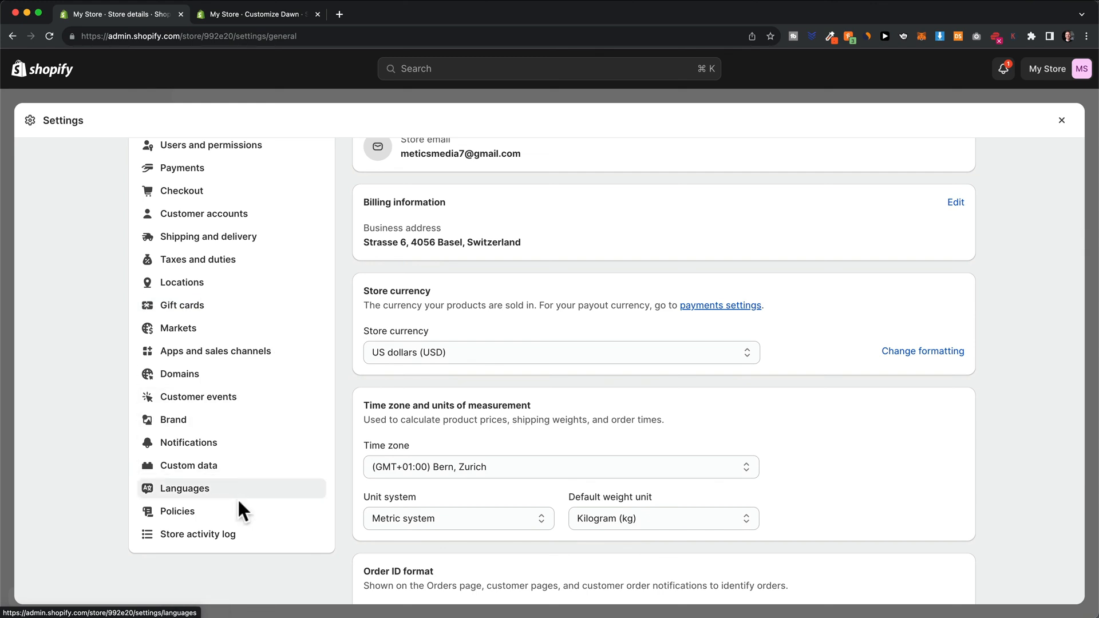
click(199, 519)
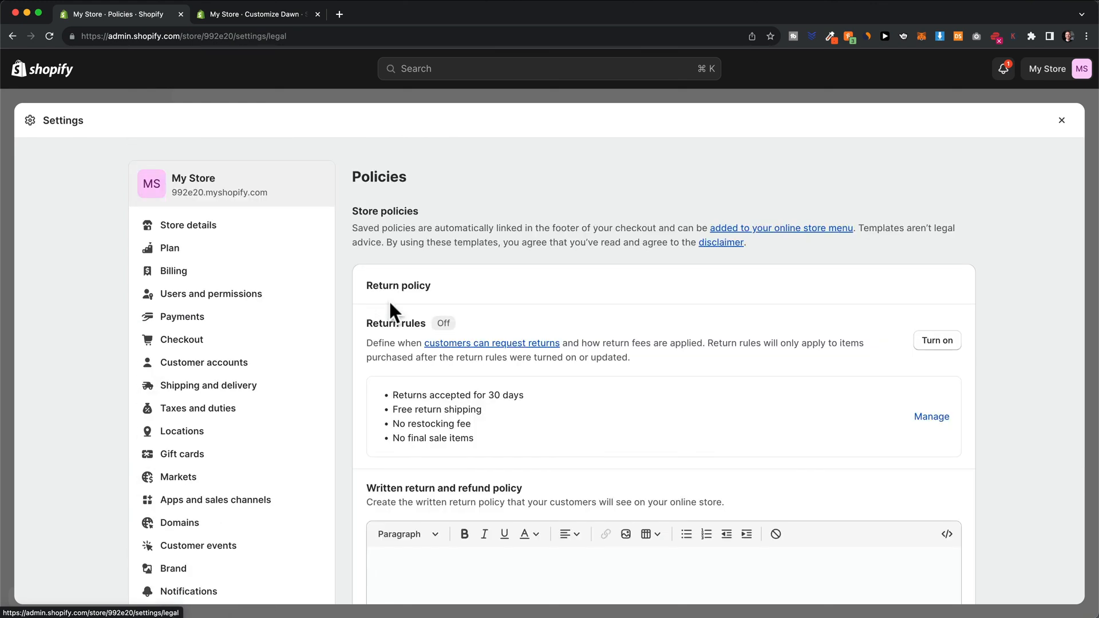
scroll(363, 307, down, 4)
click(446, 380)
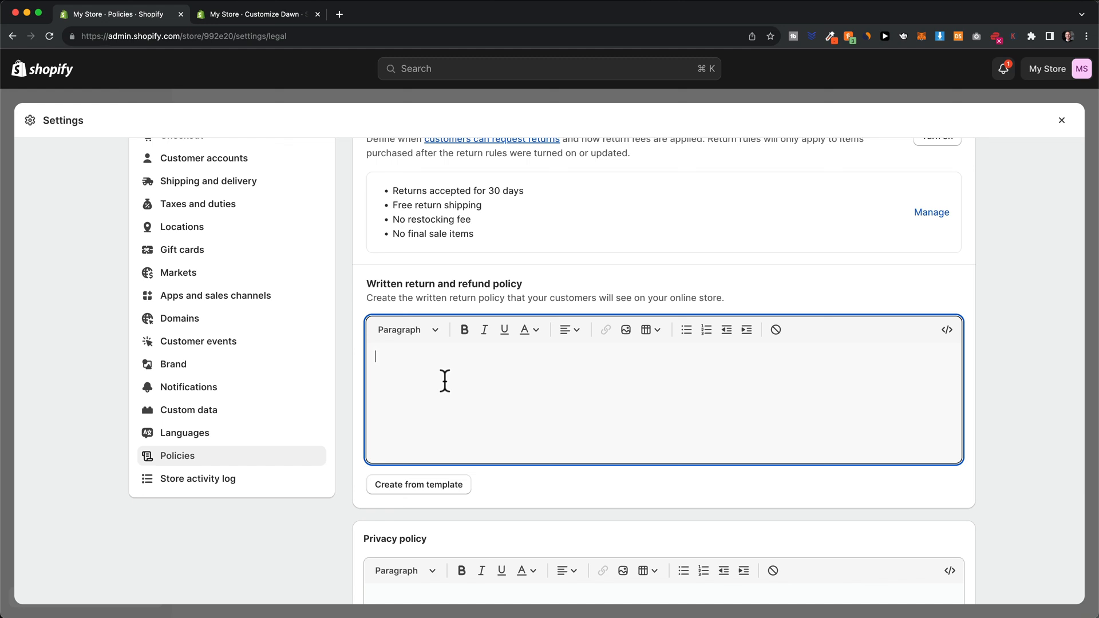
click(412, 485)
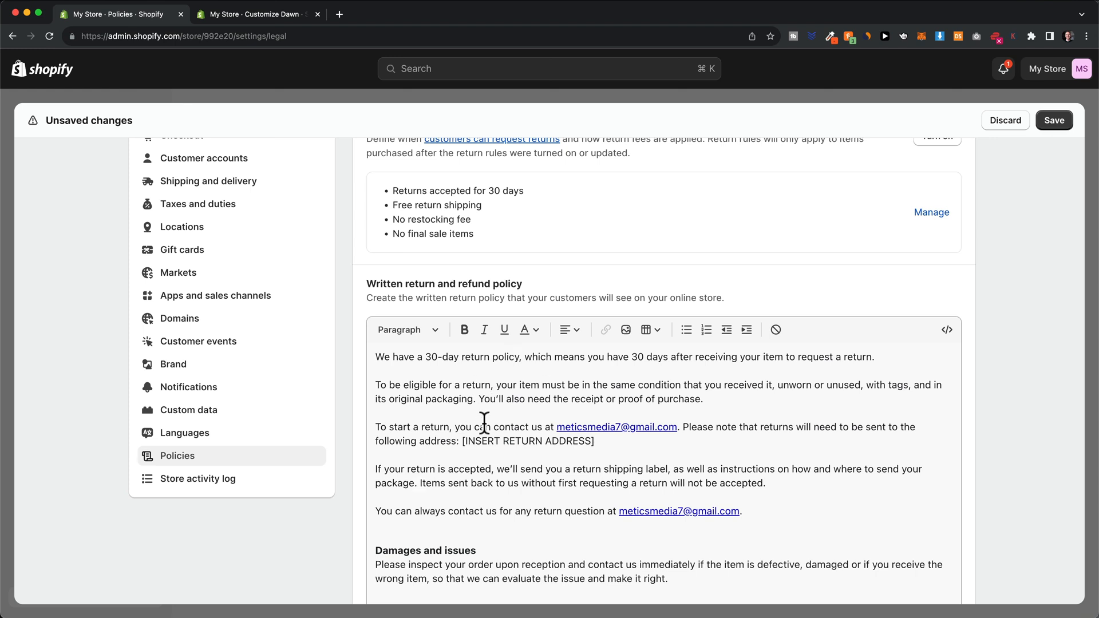
scroll(485, 422, down, 3)
scroll(903, 418, up, 3)
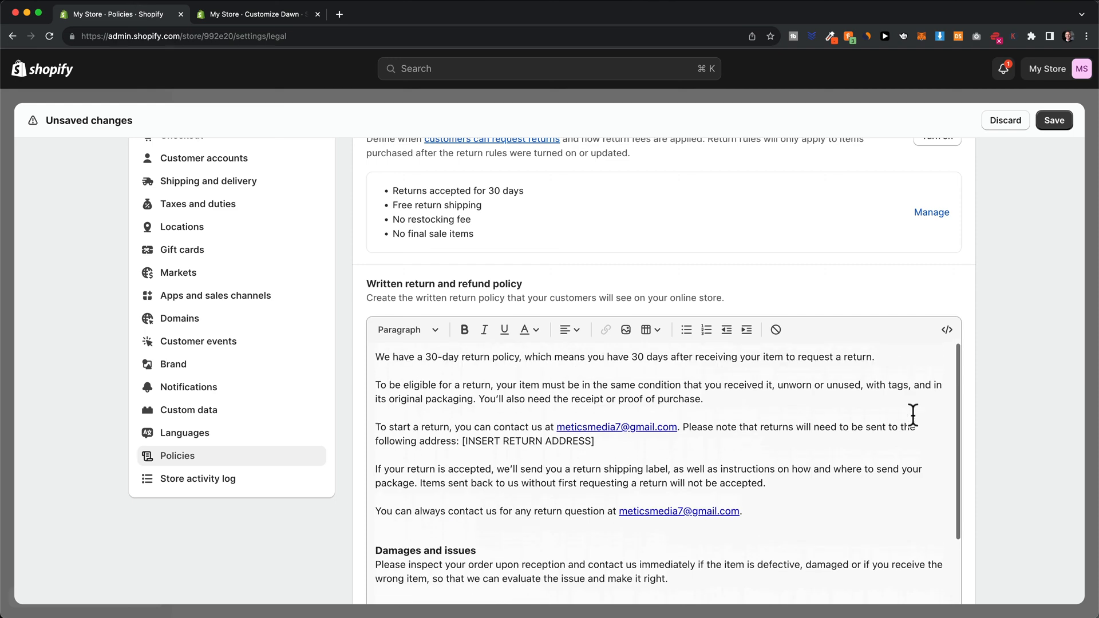
scroll(802, 401, down, 2)
scroll(344, 492, down, 3)
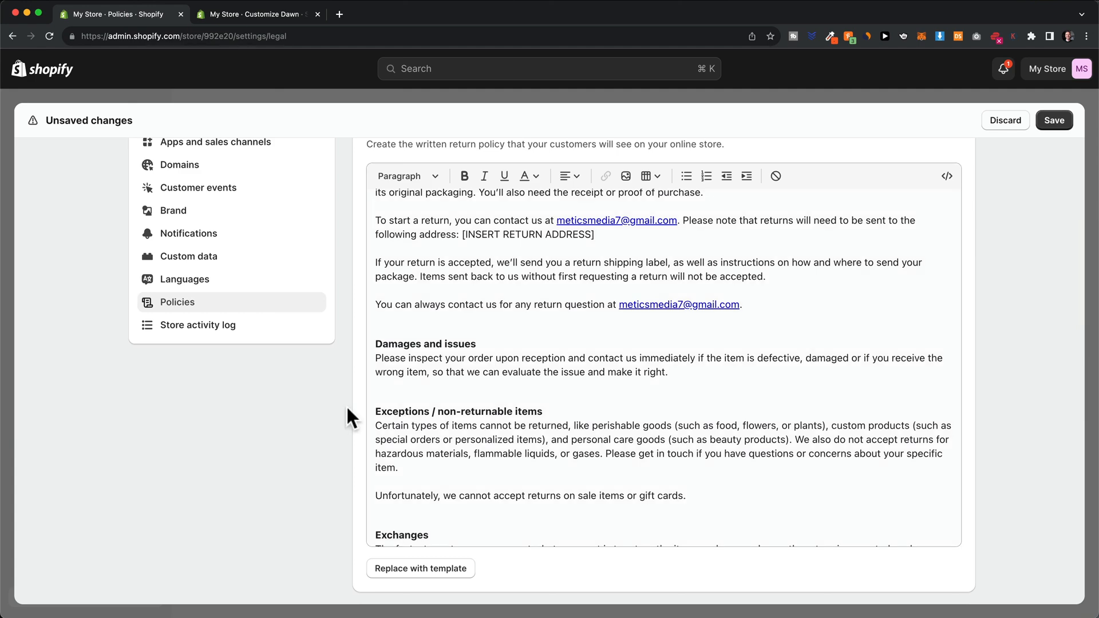
Step: Create the privacy policy and the terms of service from their templates
scroll(346, 404, down, 7)
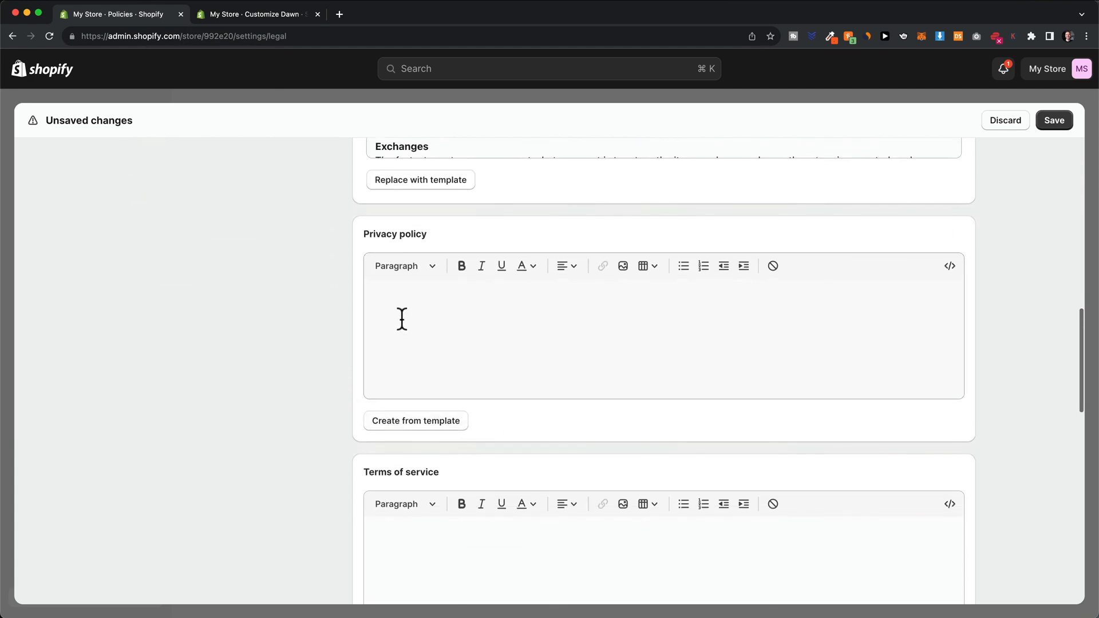
click(408, 422)
scroll(318, 338, down, 5)
click(398, 467)
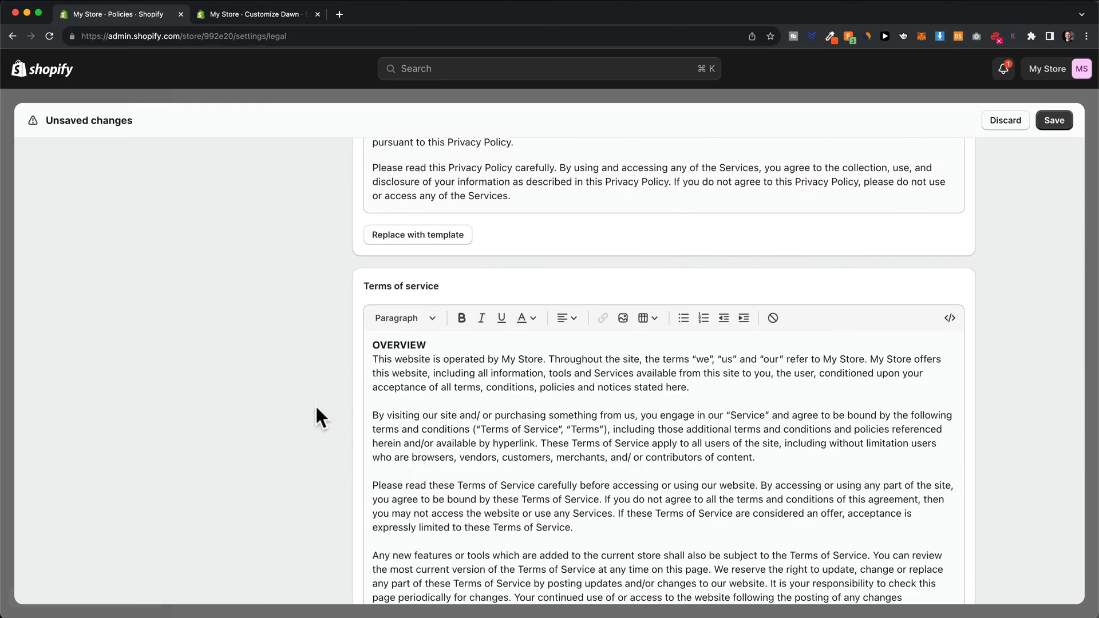
Step: Enter "shipping policy" as the shipping policy text and create the contact information from the template
scroll(314, 405, down, 9)
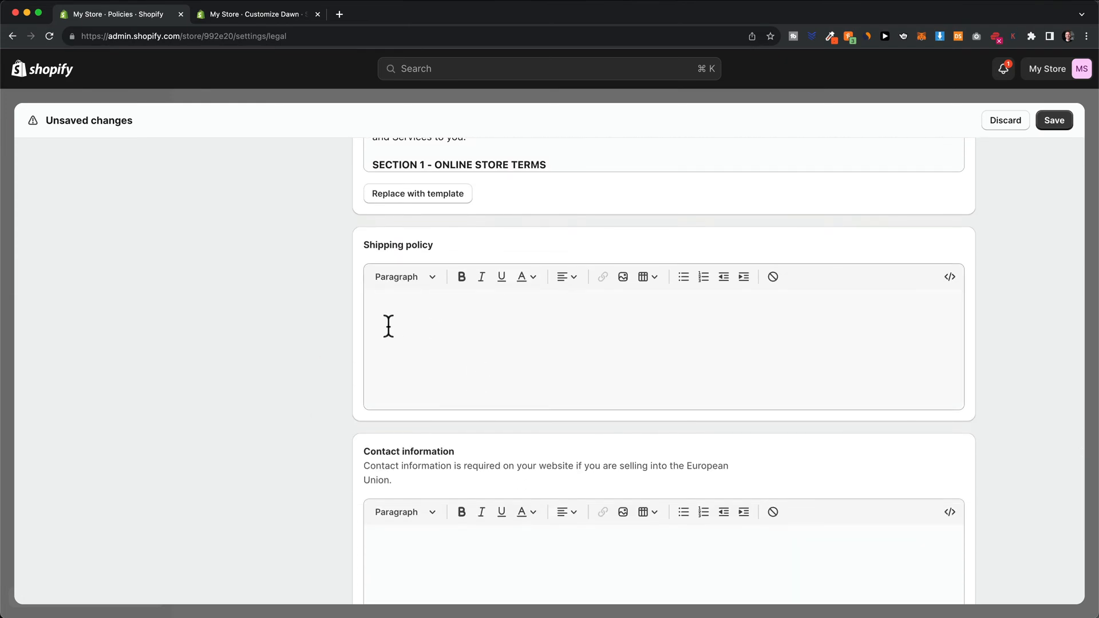
click(395, 325)
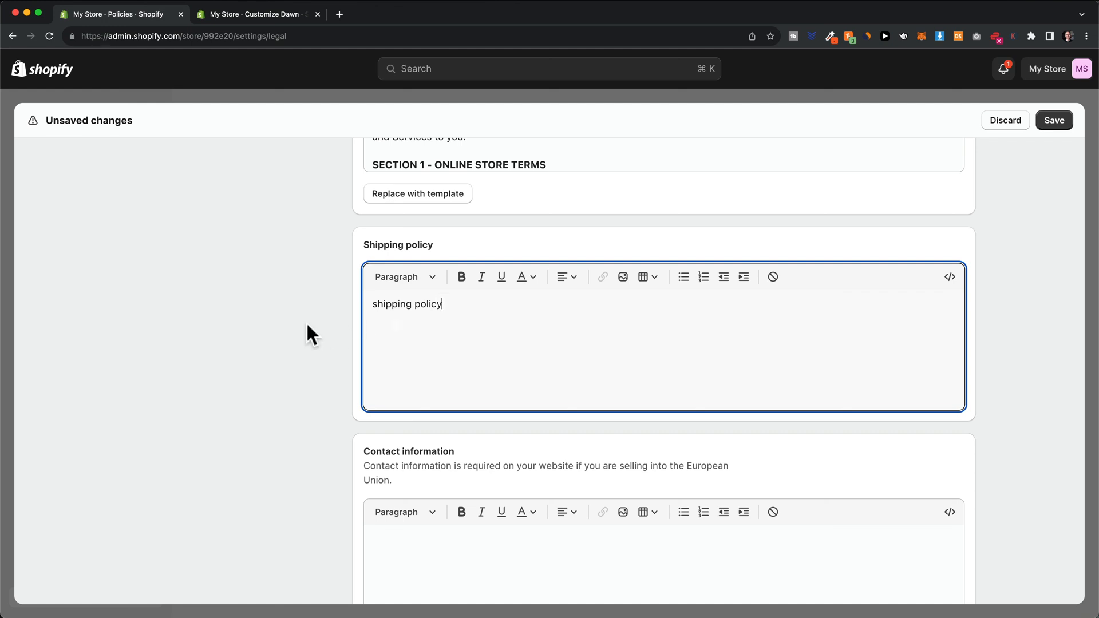
scroll(305, 321, down, 5)
click(448, 455)
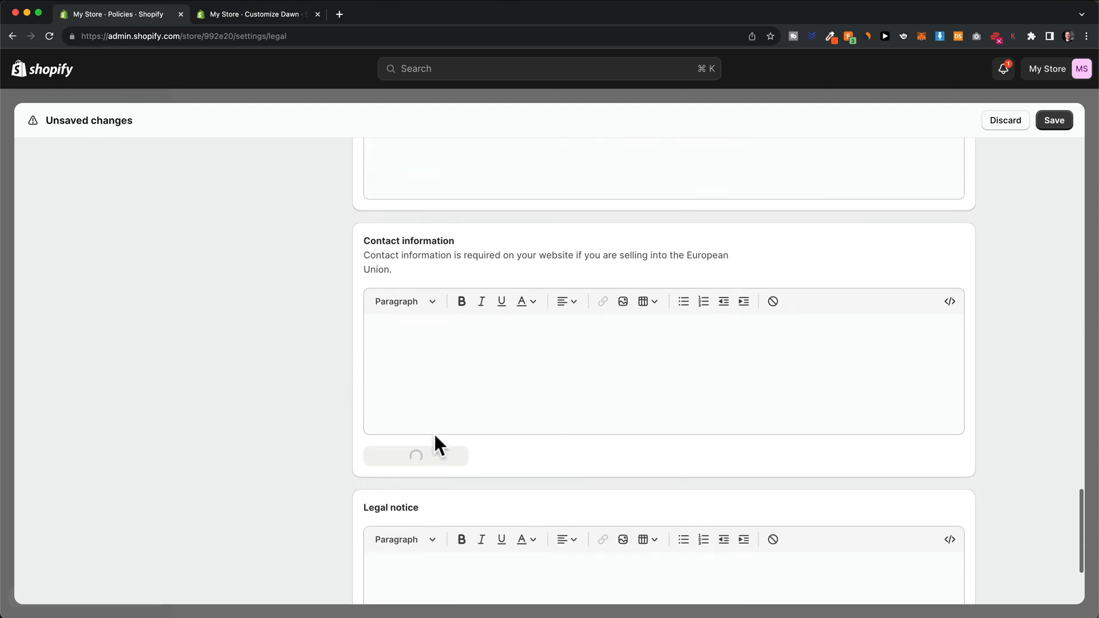
Step: Save the store policies and close the settings
scroll(302, 373, down, 4)
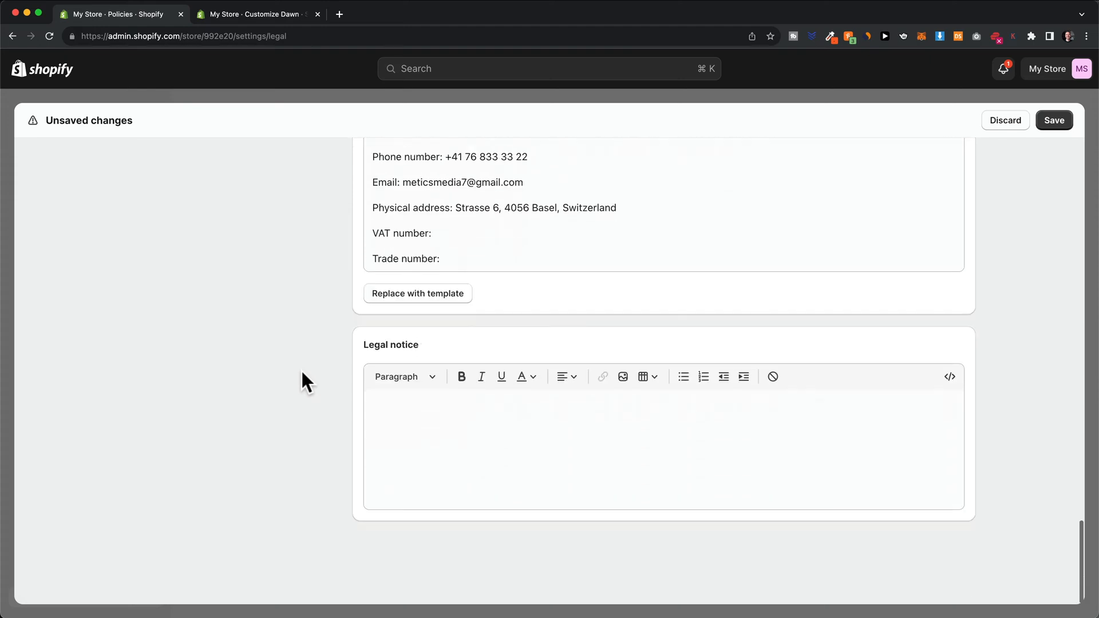
scroll(303, 369, up, 20)
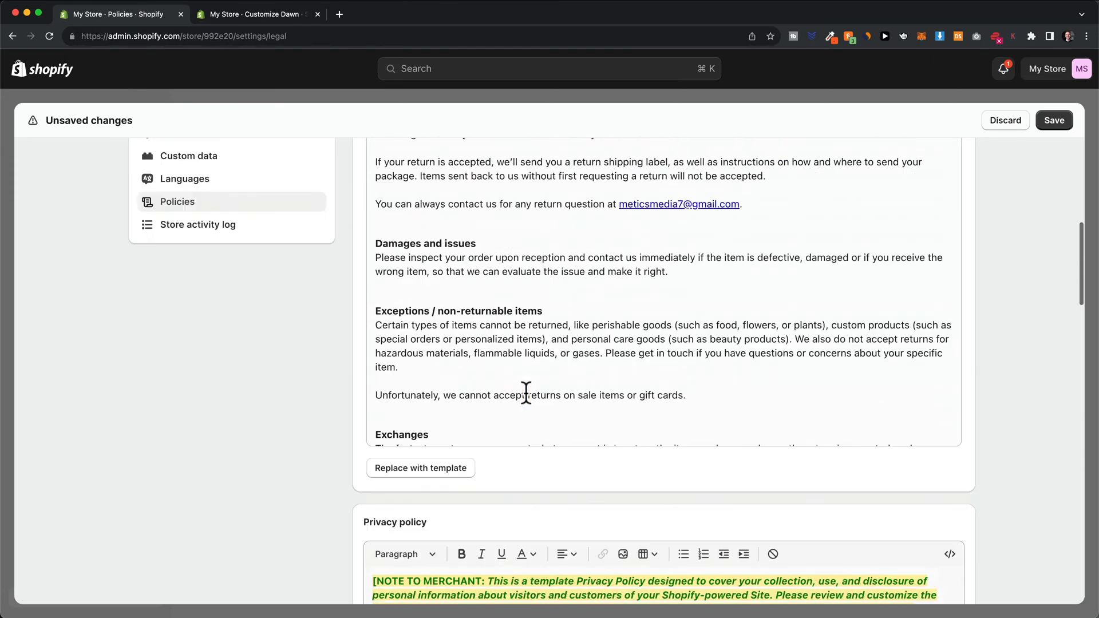
scroll(527, 392, up, 5)
click(1055, 122)
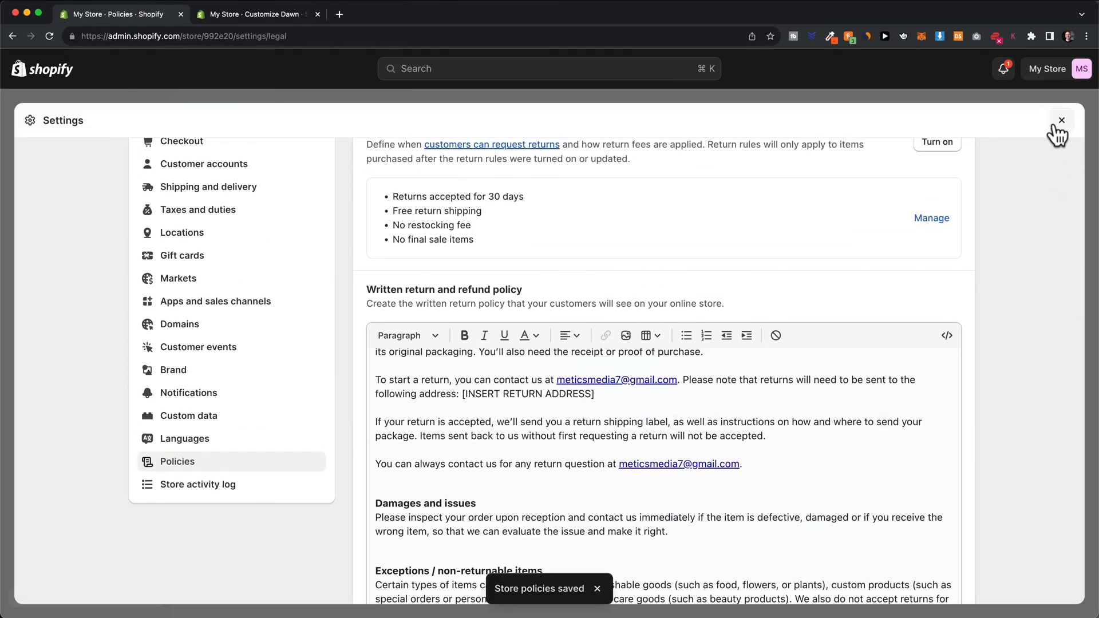
click(1056, 122)
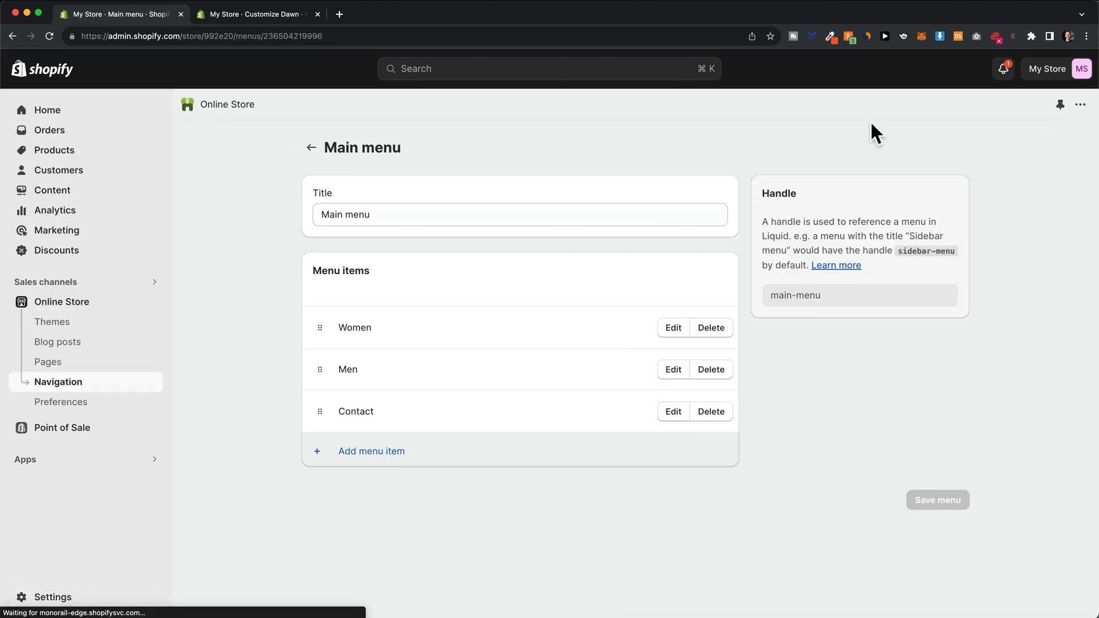
Step: Return to the theme editor, turn off the policy links in the footer and save the changes
click(274, 15)
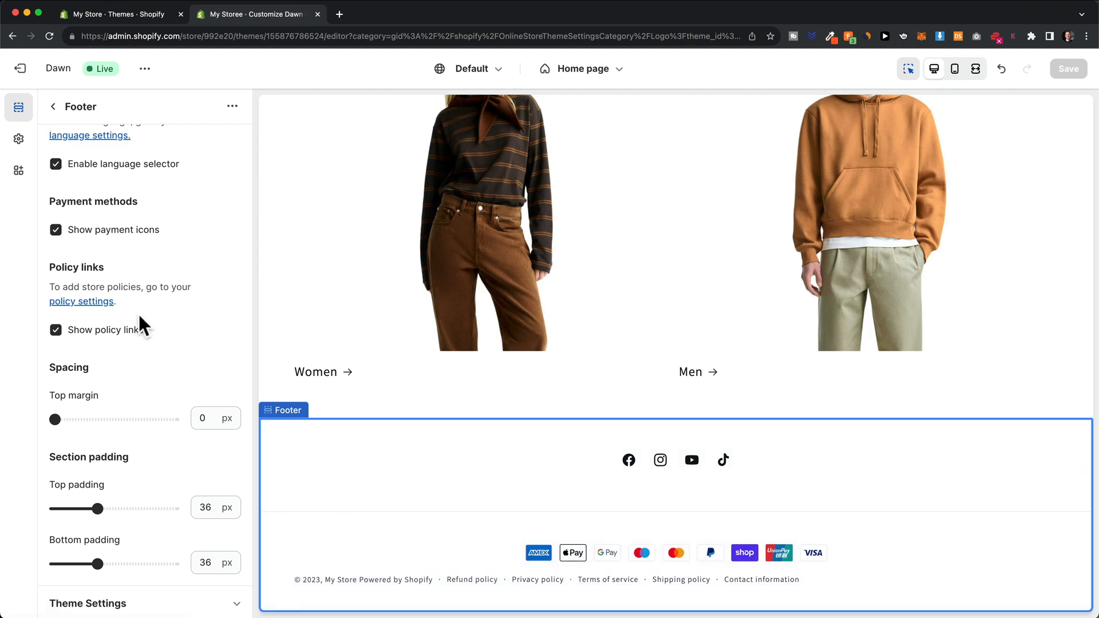
click(56, 337)
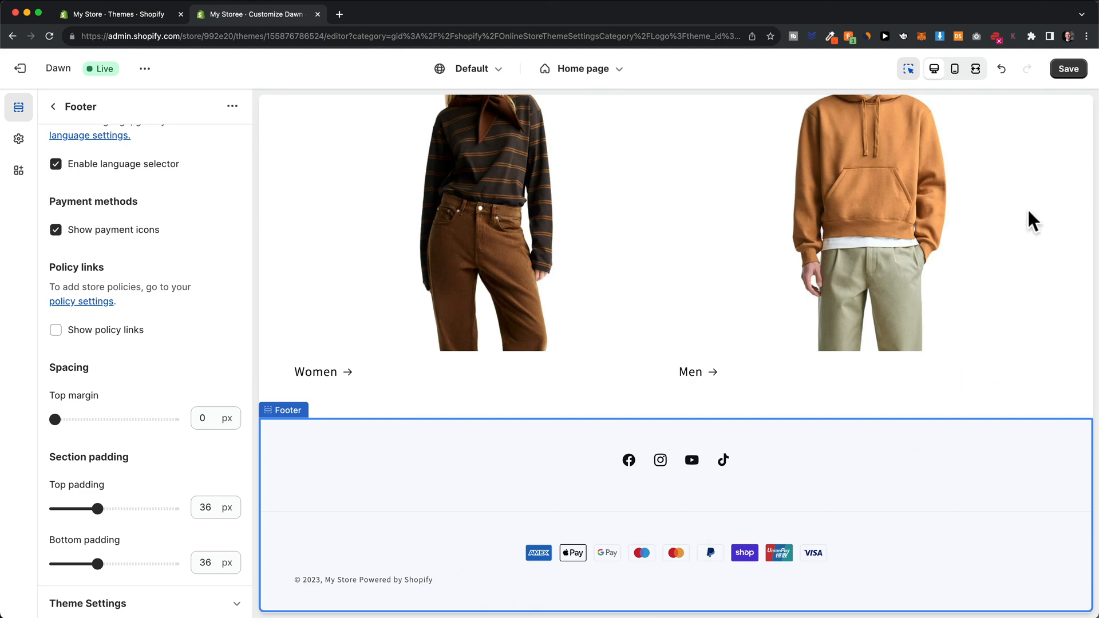
click(1066, 70)
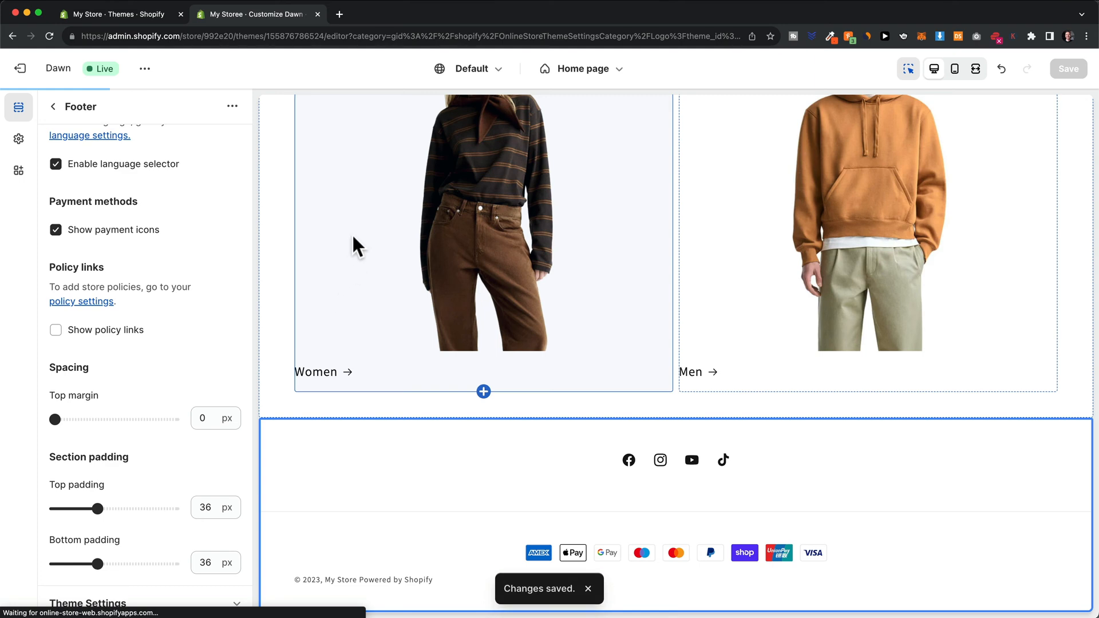
Step: Open the footer menu in the store admin's navigation settings and remove its Search item
click(136, 15)
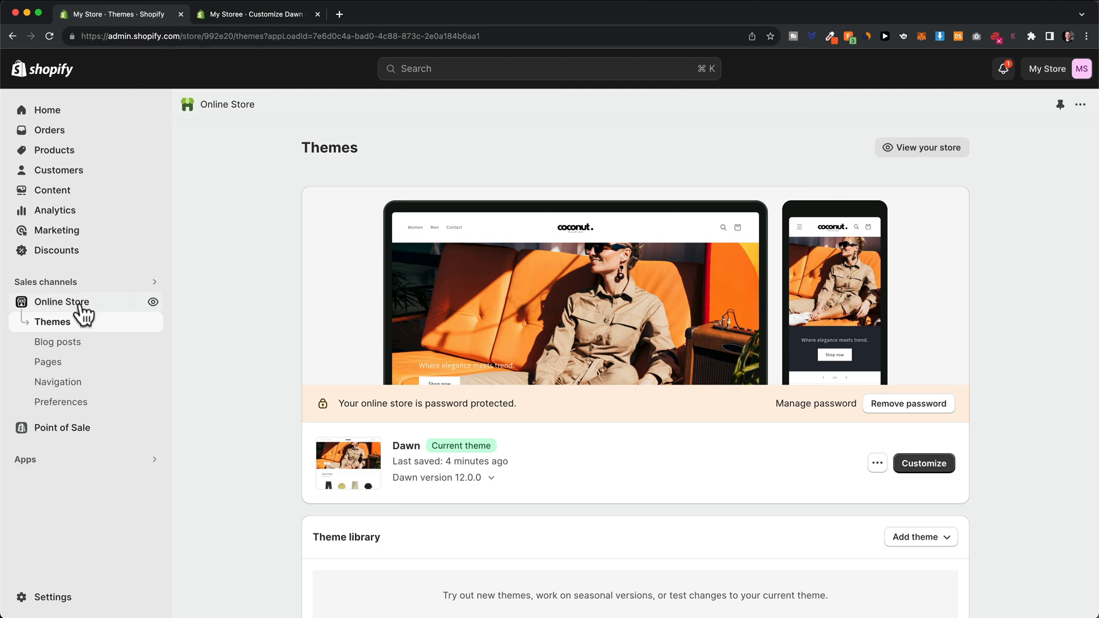
click(59, 384)
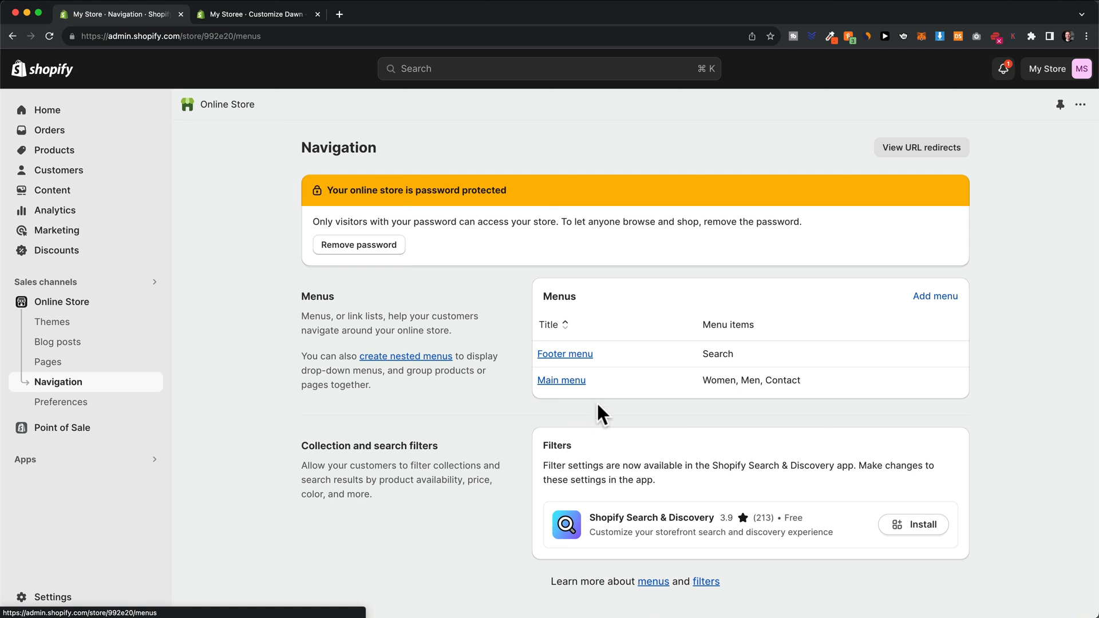
click(550, 358)
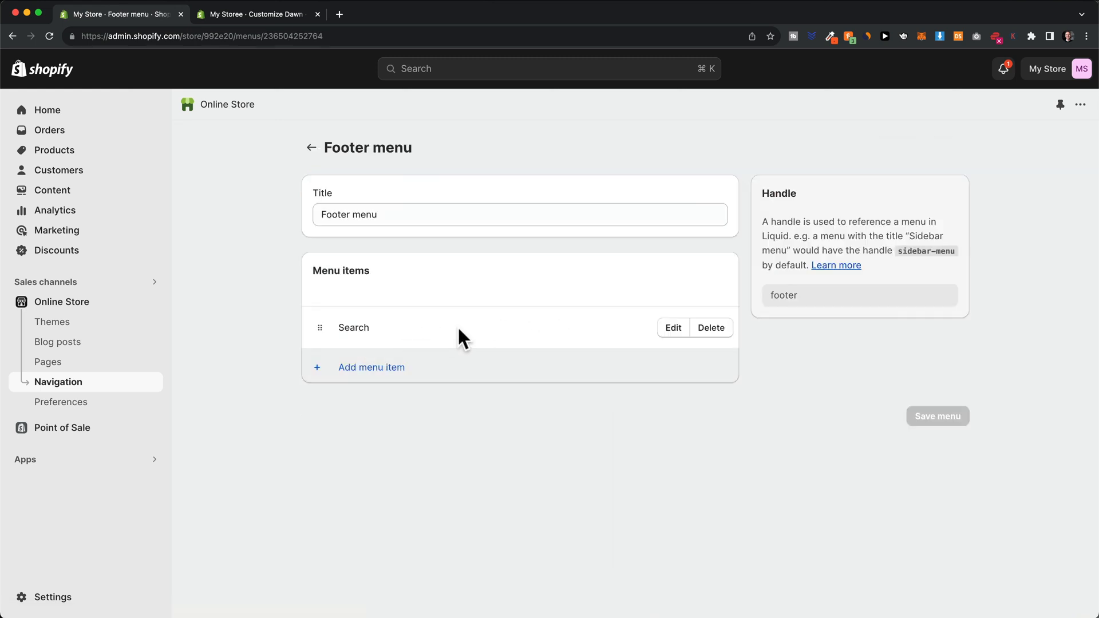
click(710, 331)
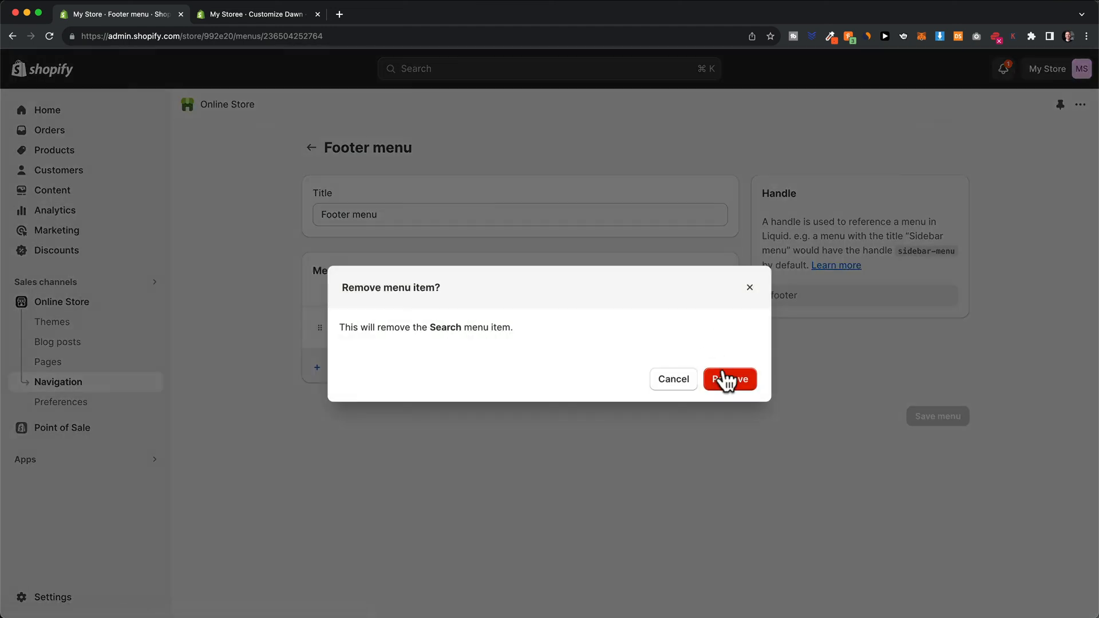
click(726, 381)
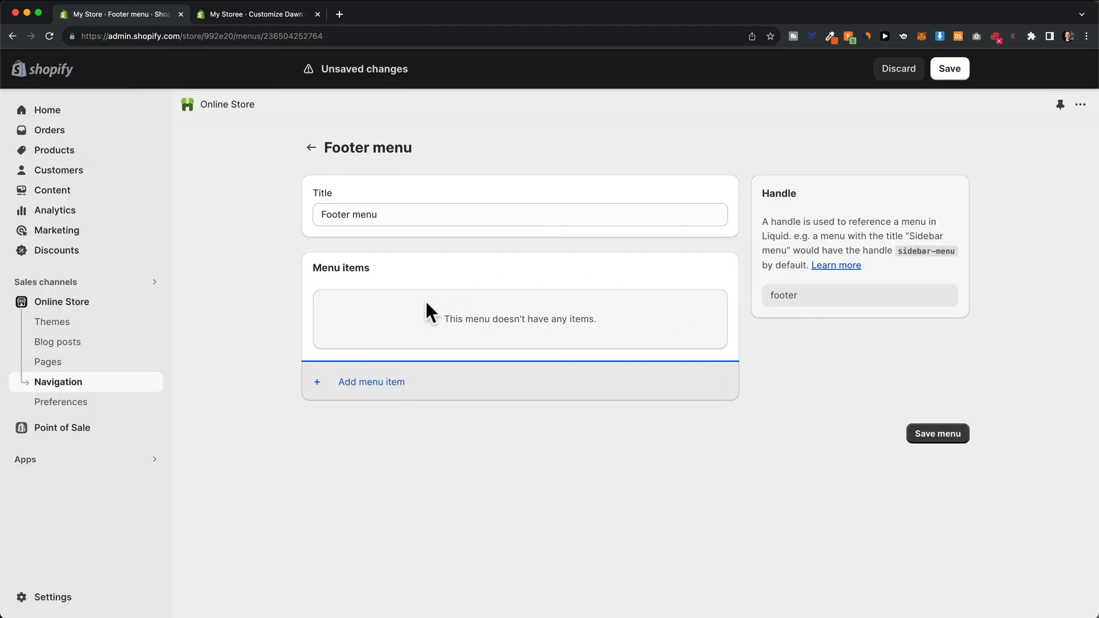
Step: Add a footer menu item linking to the Privacy Policy
click(370, 383)
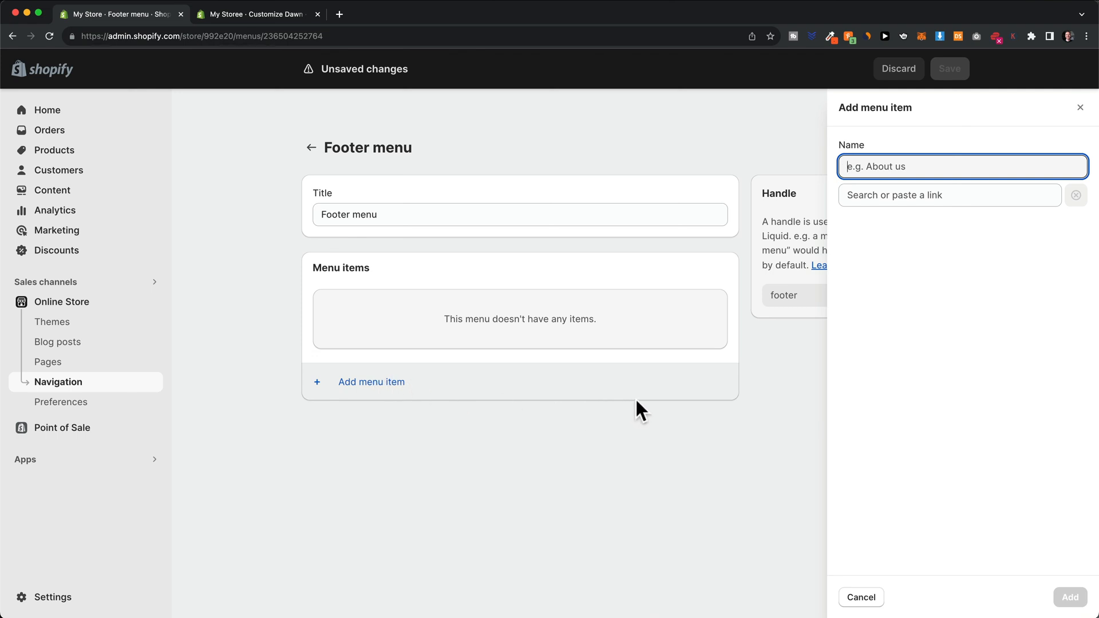
click(915, 194)
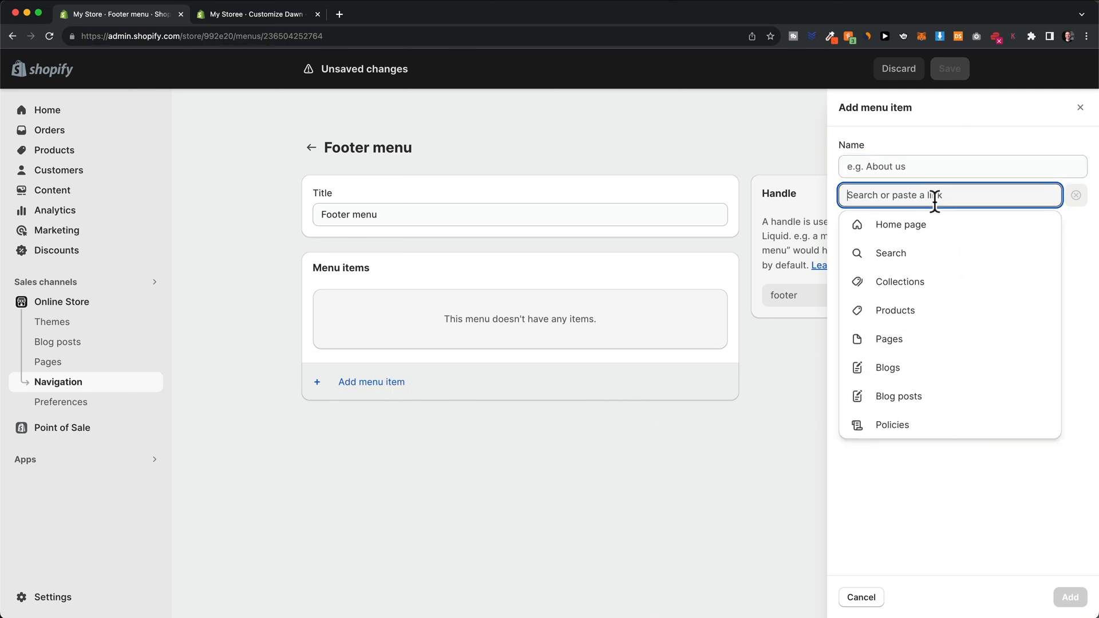
click(902, 422)
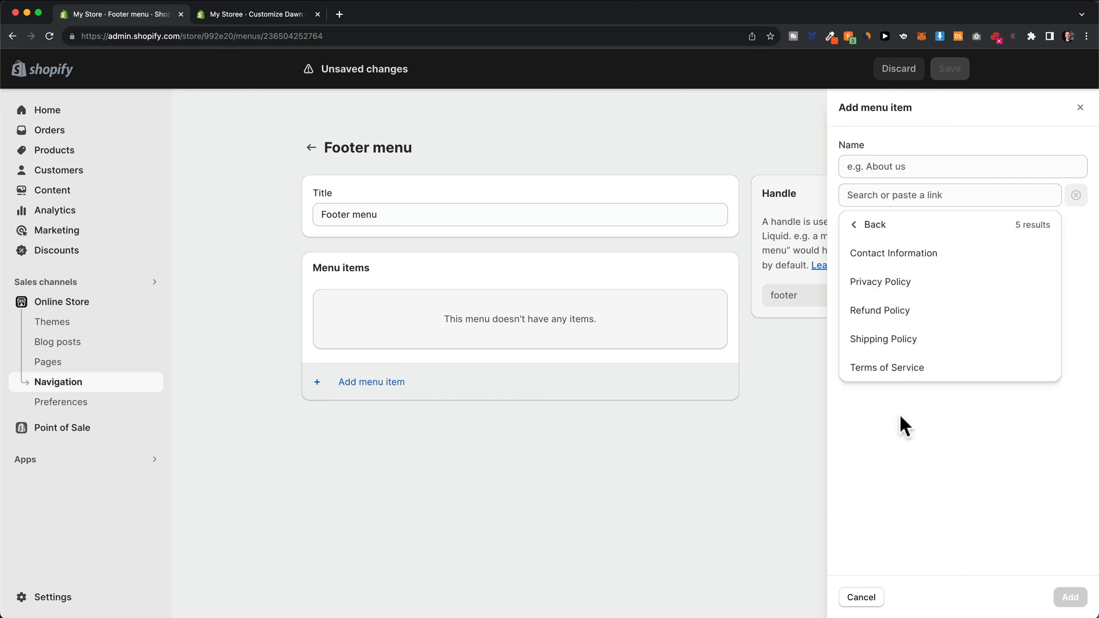
click(905, 282)
click(1068, 597)
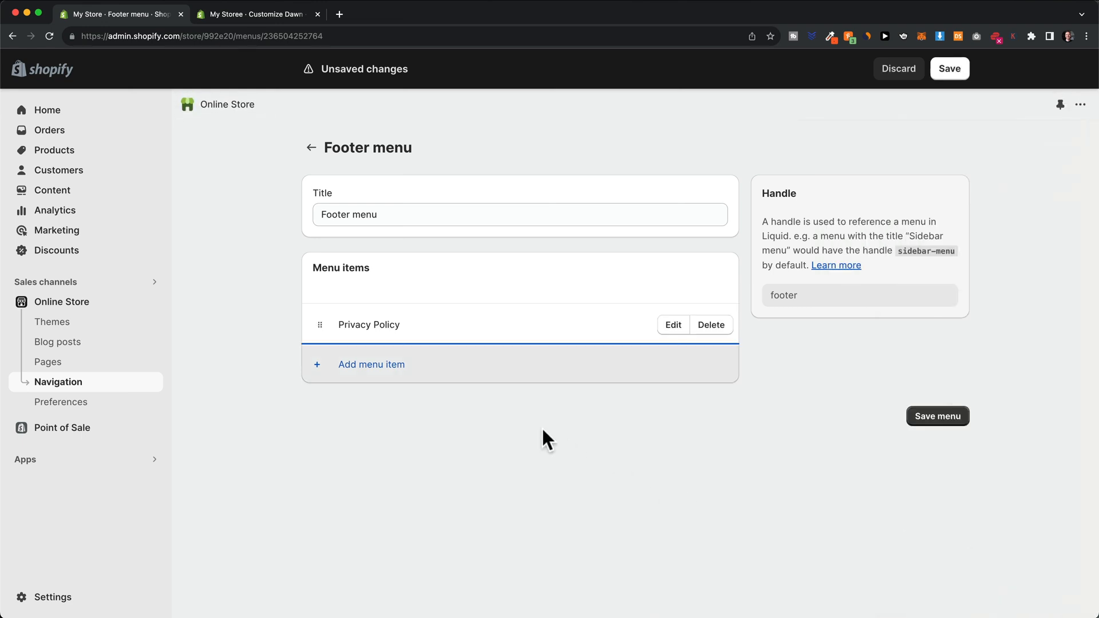
Step: Add Refund Policy, Shipping Policy, Terms of Service and Contact items to the footer menu and save it
click(384, 373)
click(899, 195)
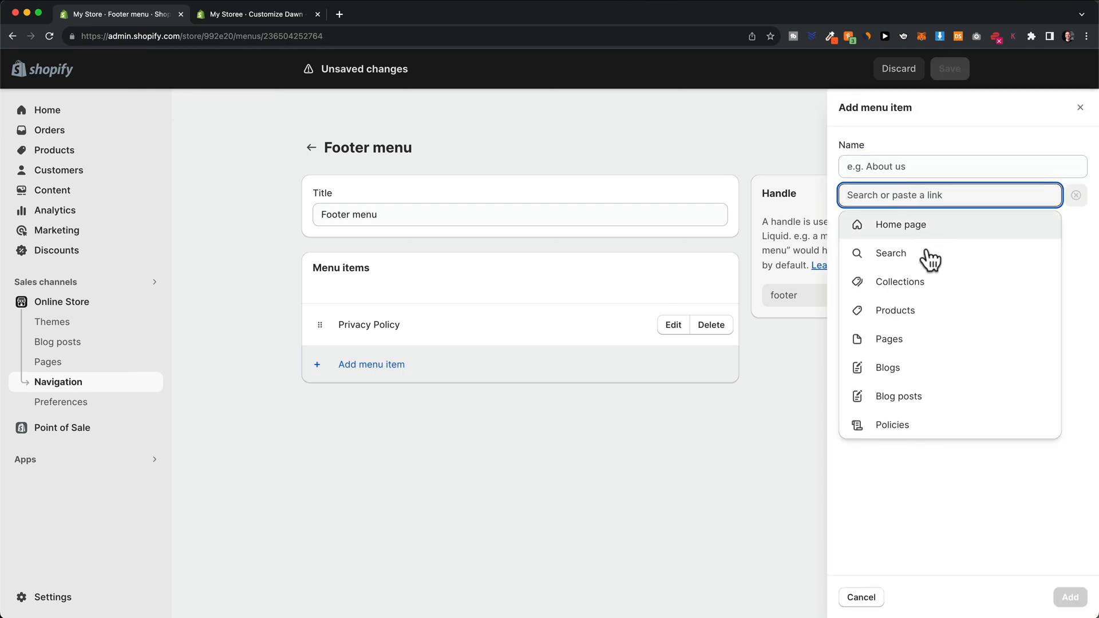
click(923, 424)
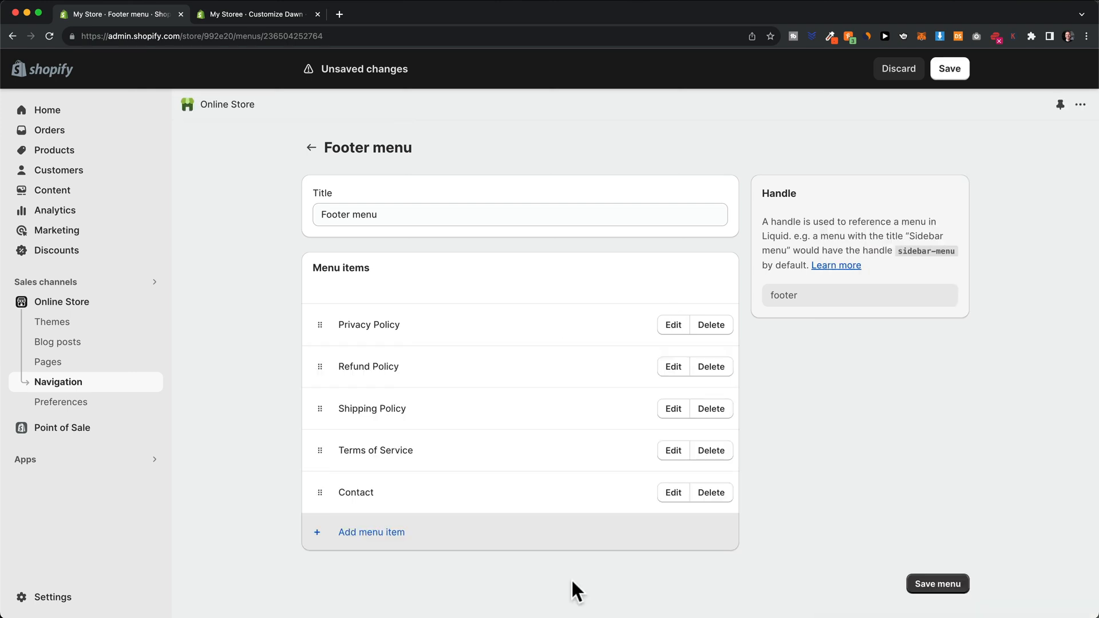
click(911, 582)
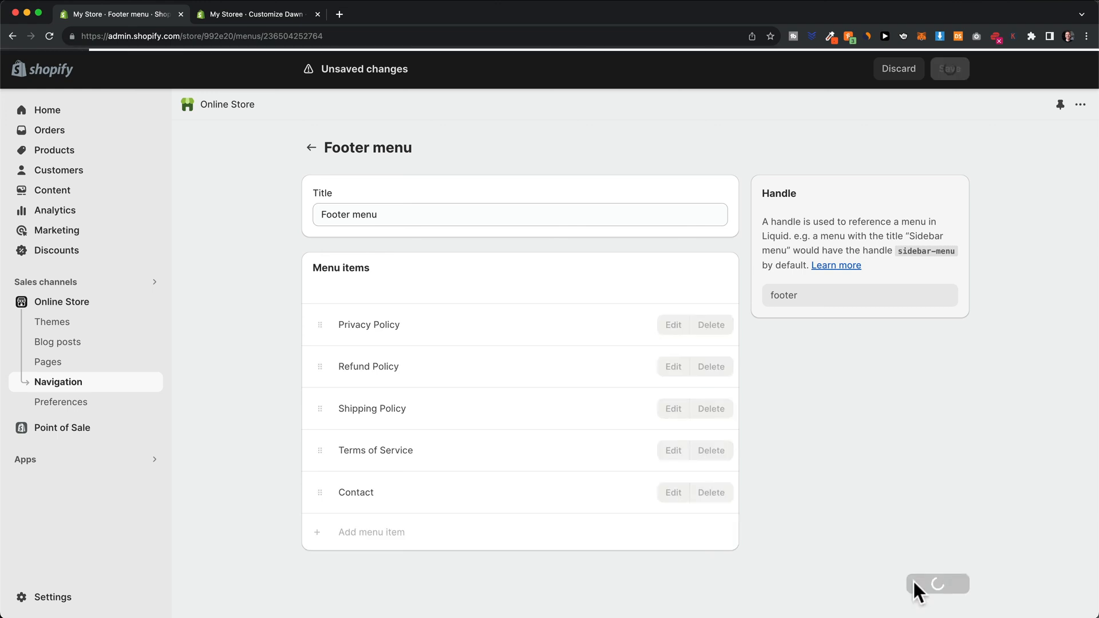
Step: Return to the theme editor and add a Menu block to the footer section
click(276, 15)
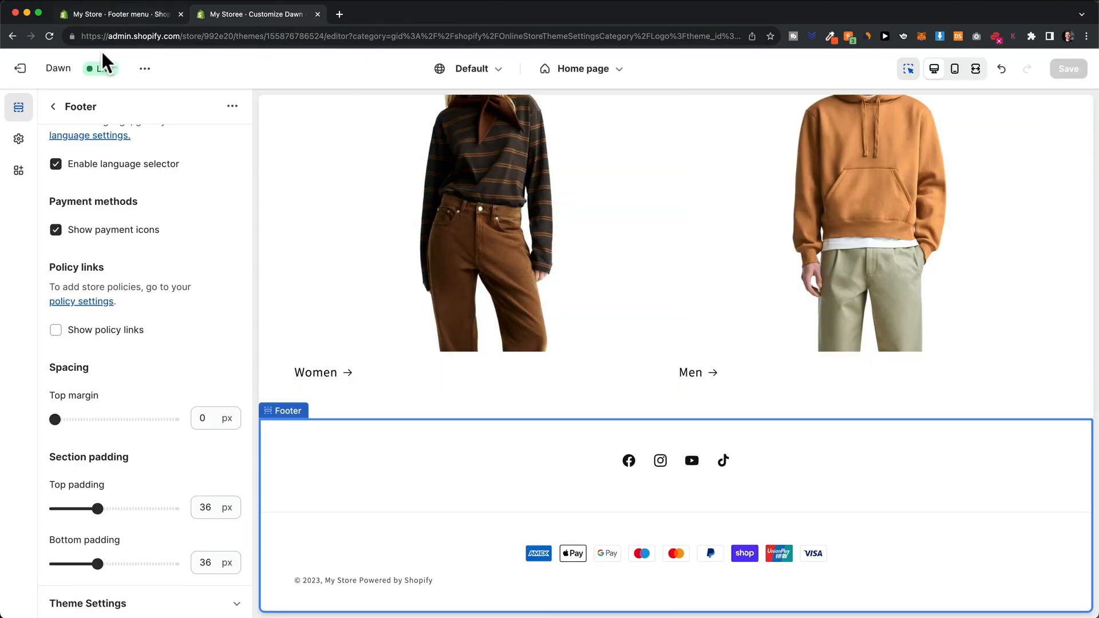
click(53, 106)
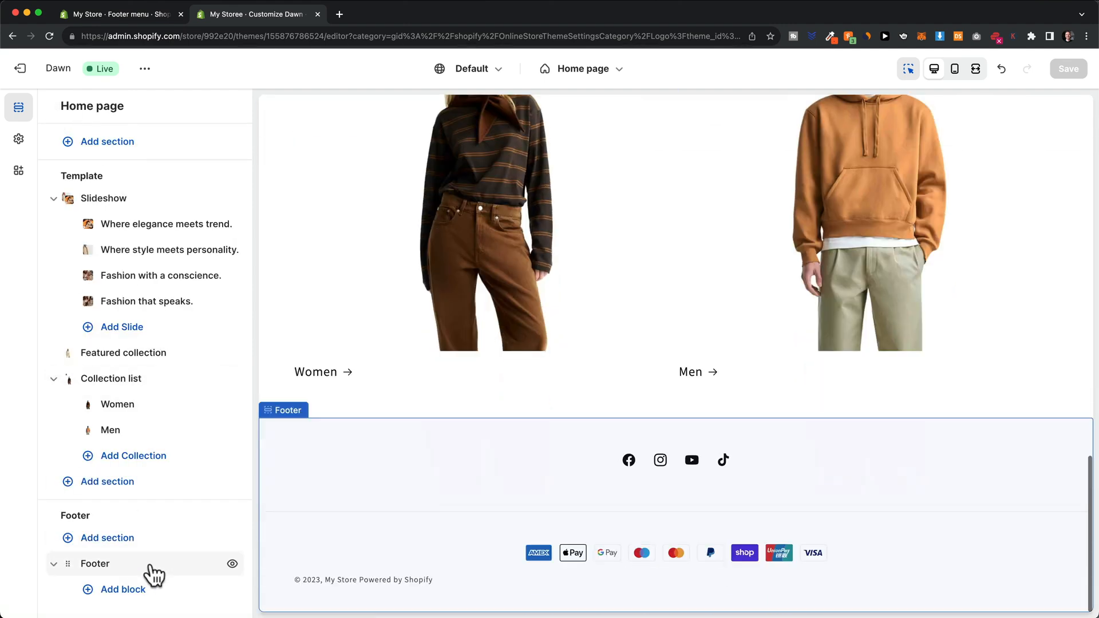
click(123, 593)
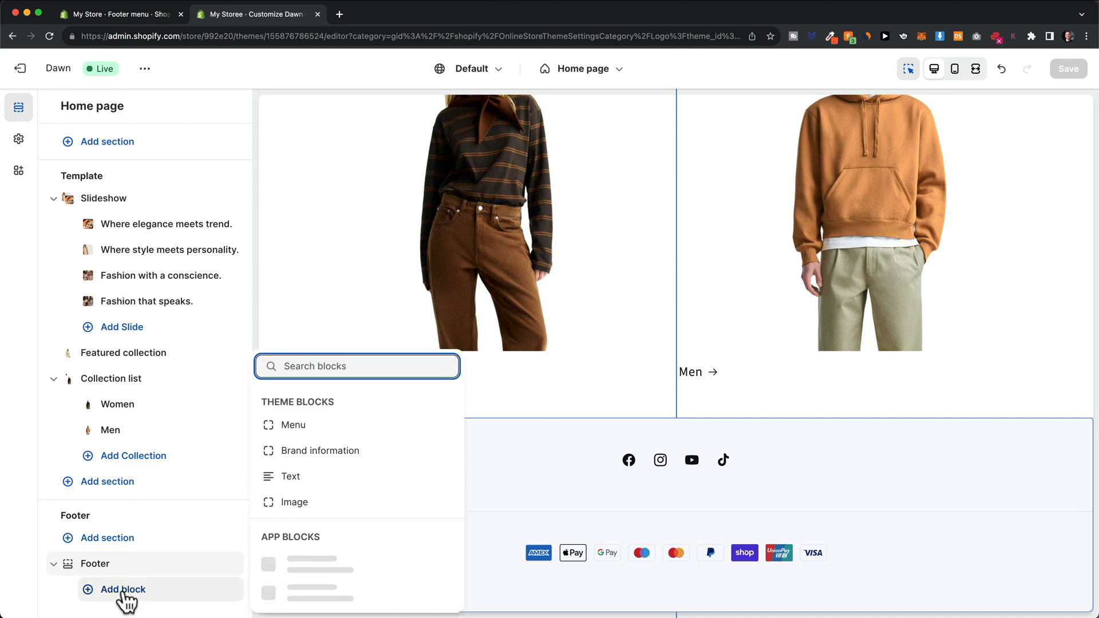
click(294, 408)
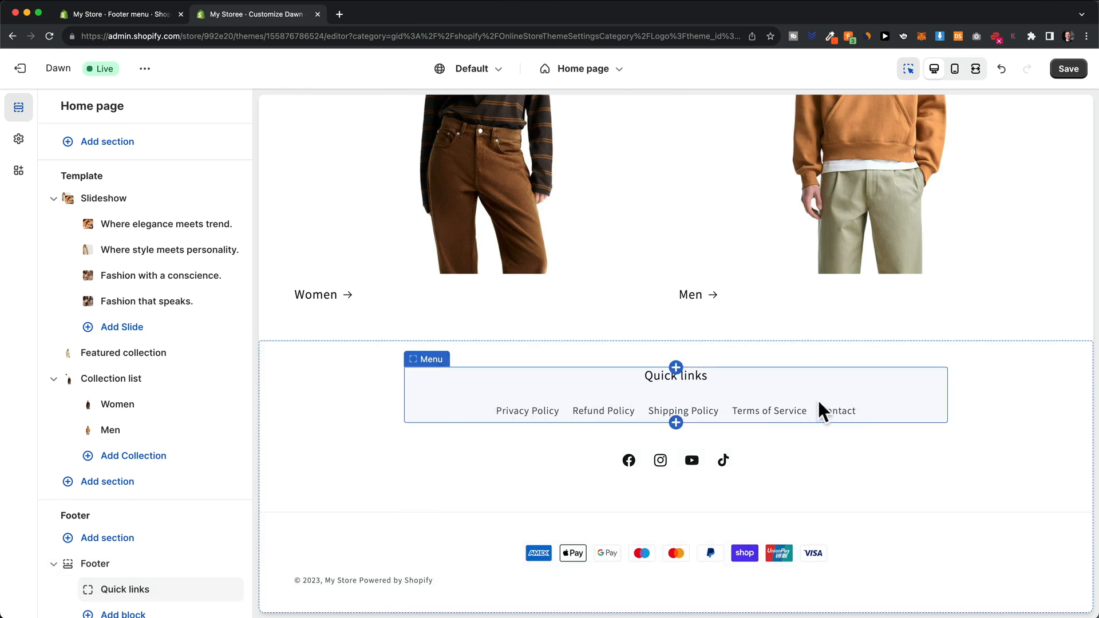
Step: Clear the "Quick links" heading of the footer's menu block and save the theme
click(735, 387)
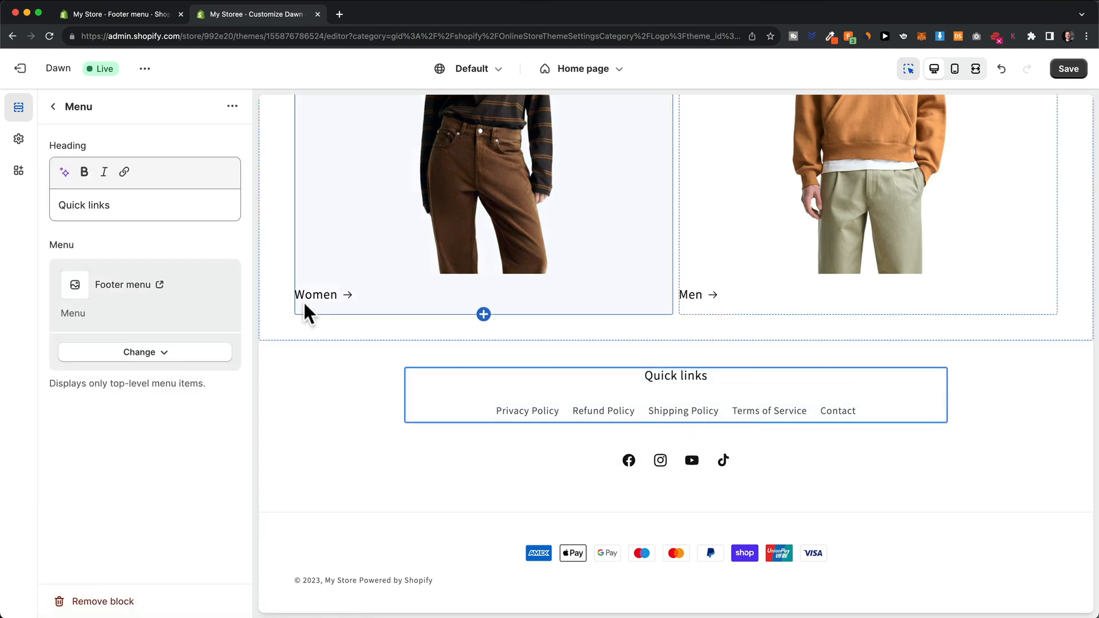
click(159, 353)
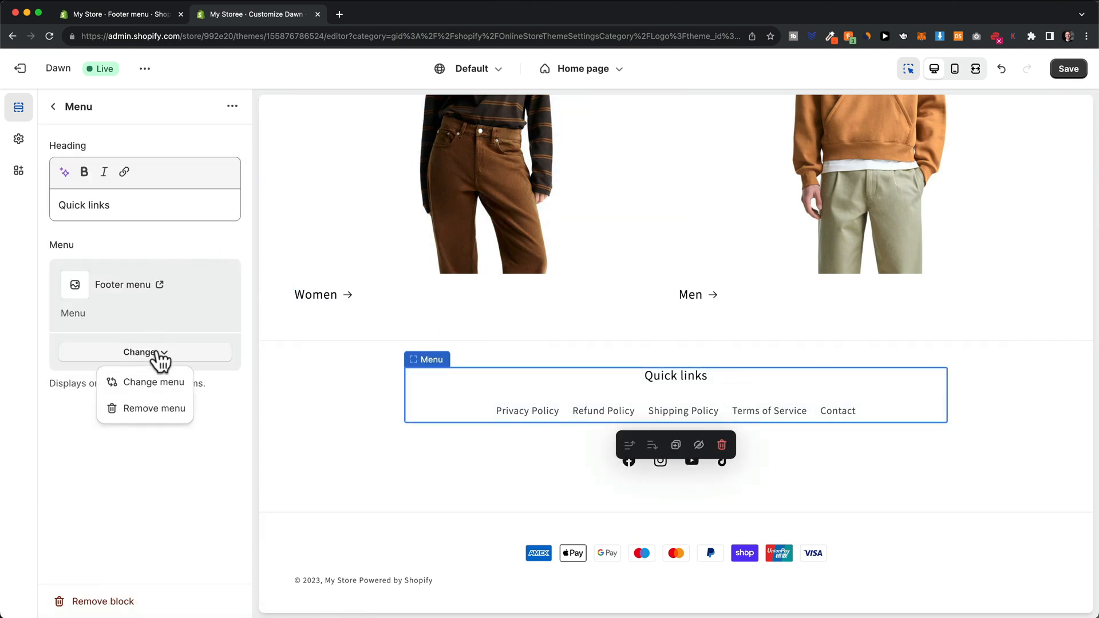
click(157, 248)
drag(110, 205, 61, 205)
key(BackSpace)
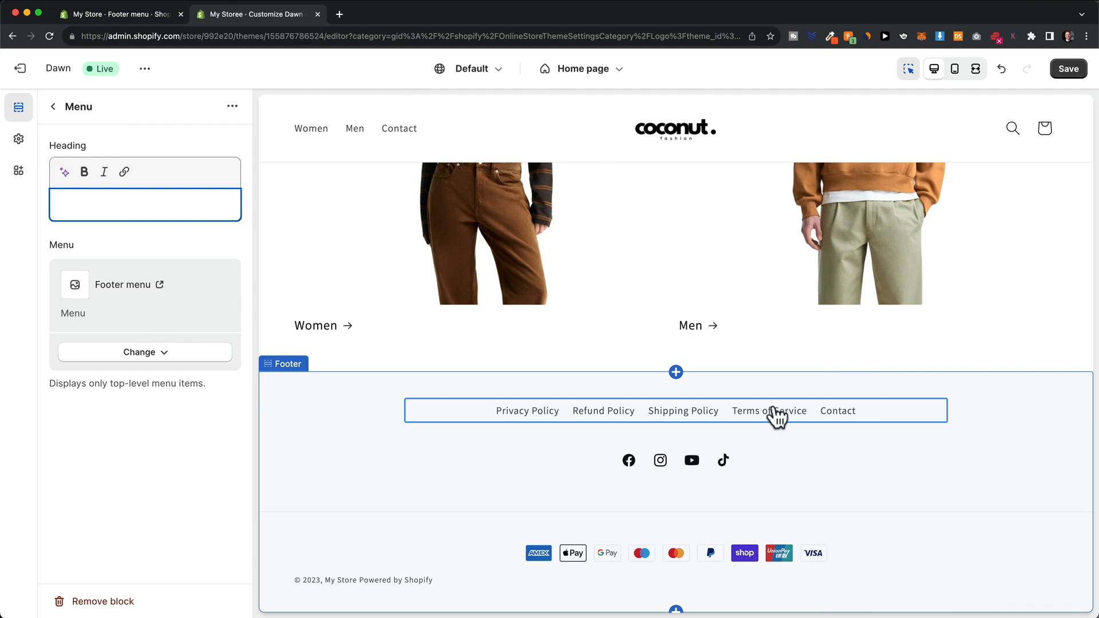
click(1069, 68)
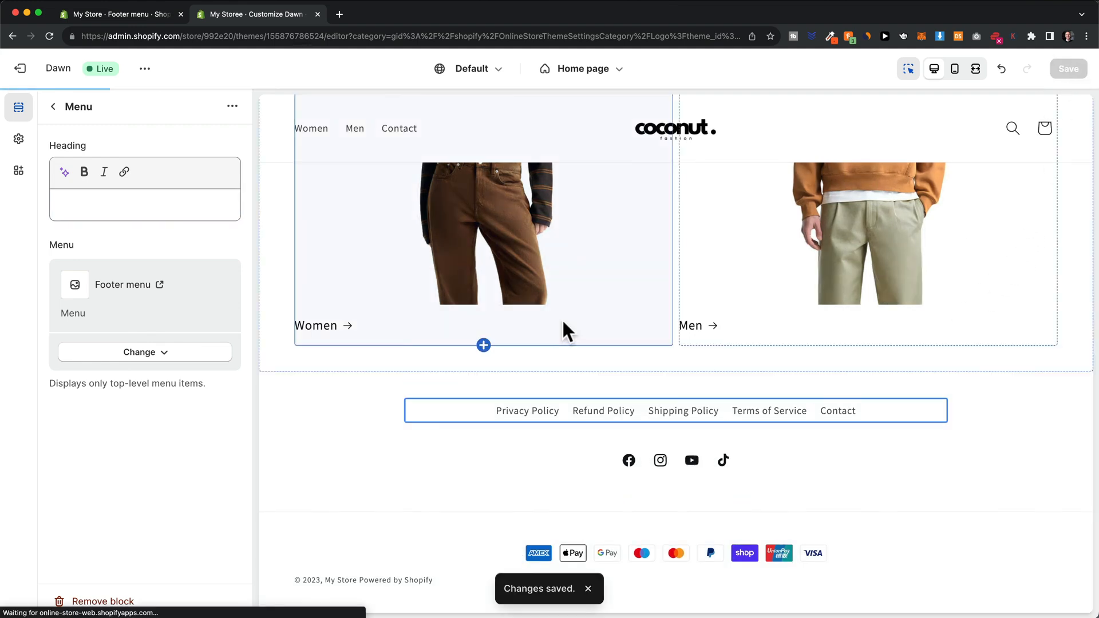
Step: Open the Dawn theme's default content for editing in the store admin and search it for "links"
click(149, 18)
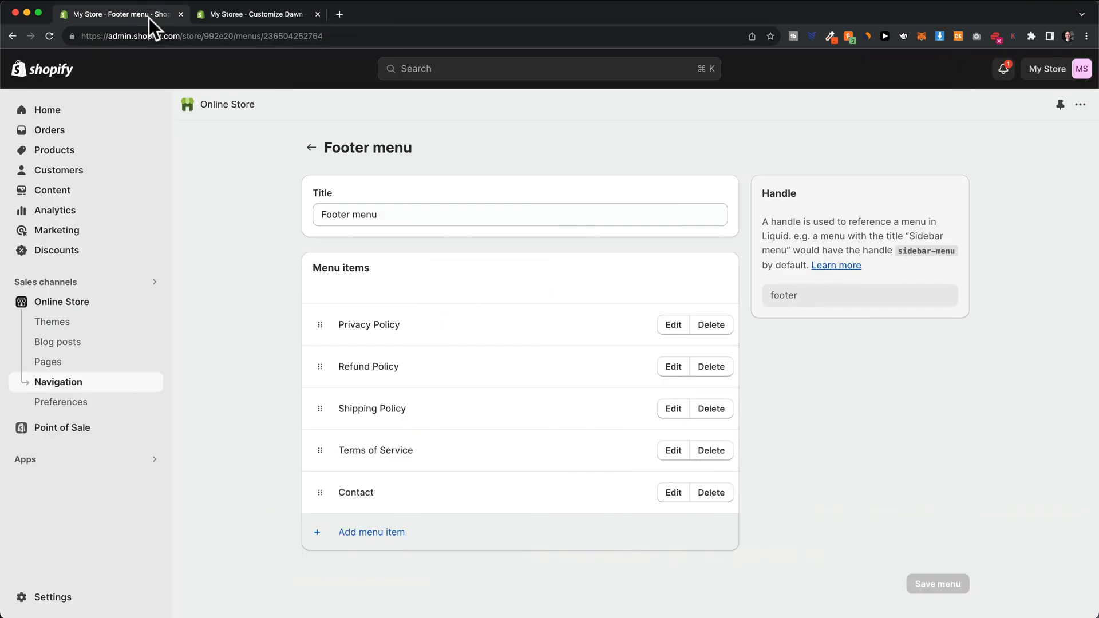
click(88, 303)
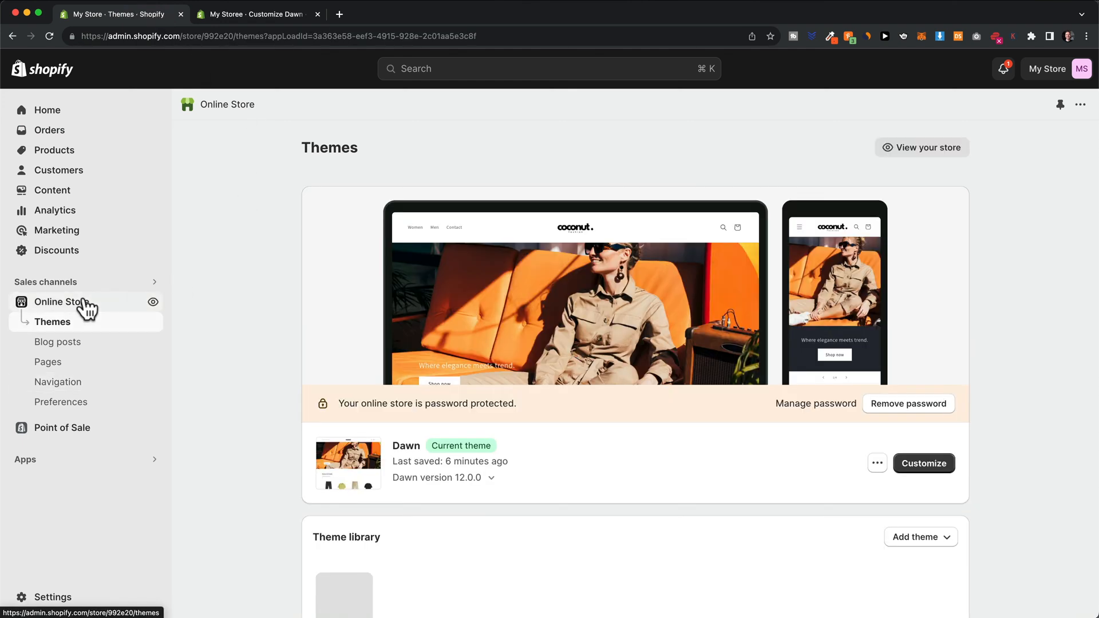
click(878, 465)
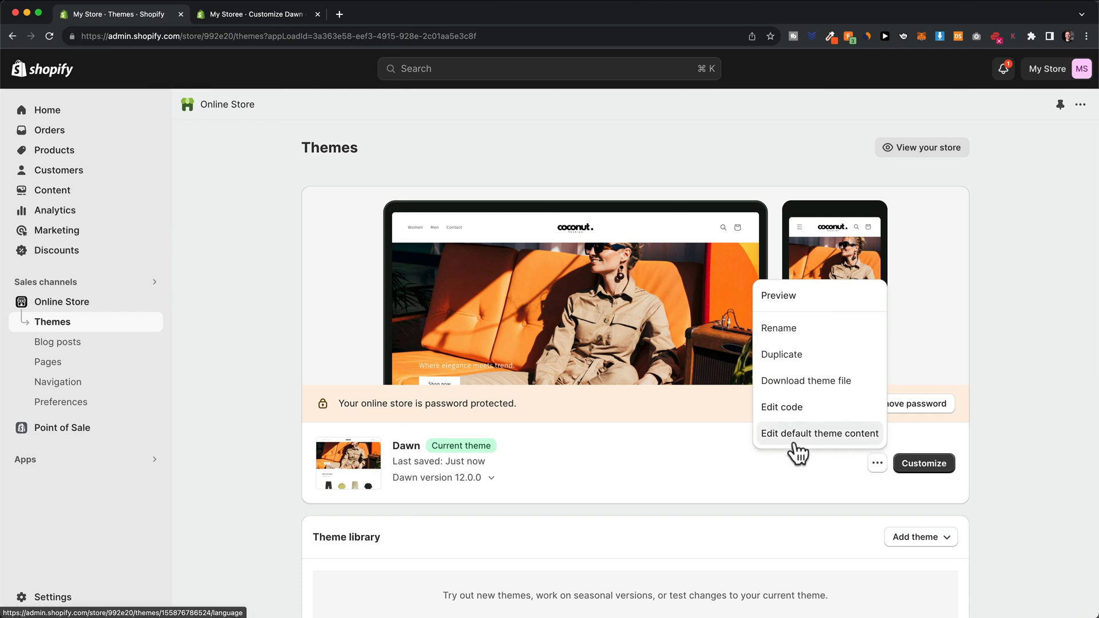
click(820, 446)
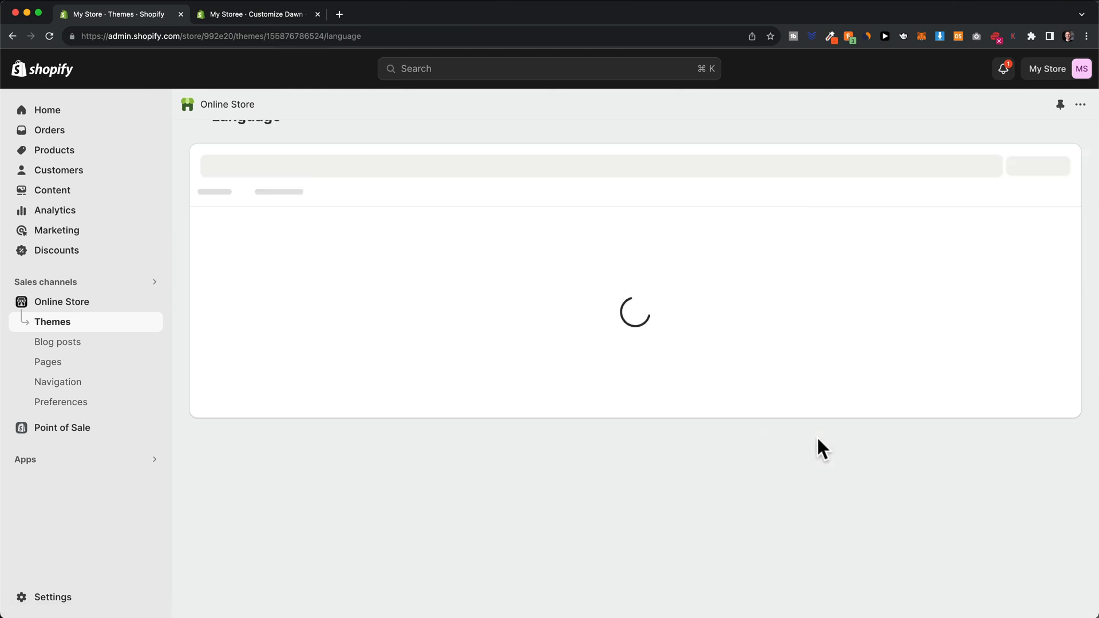
click(438, 198)
text(links)
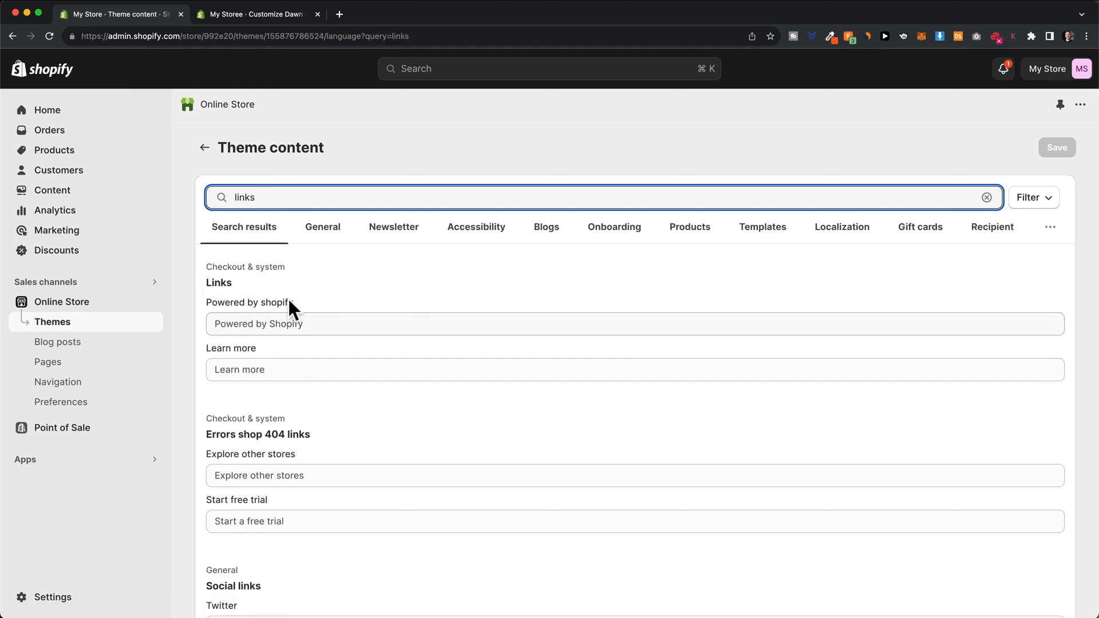
Step: Clear the "Powered by Shopify" text, save the theme content and reload the theme editor
click(255, 325)
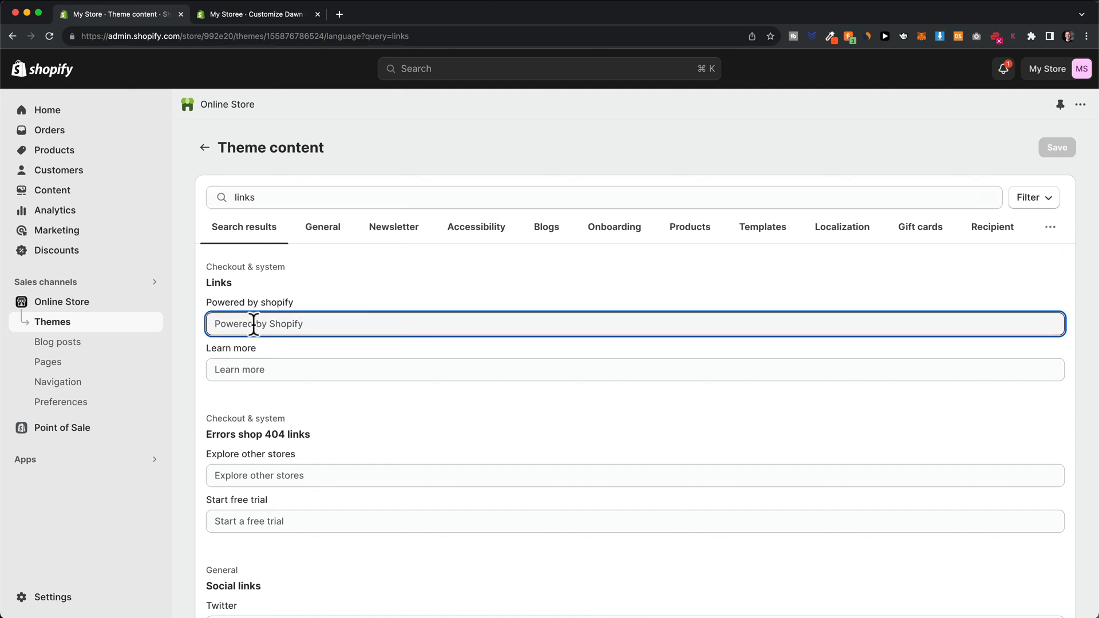
key(super+a)
key(BackSpace)
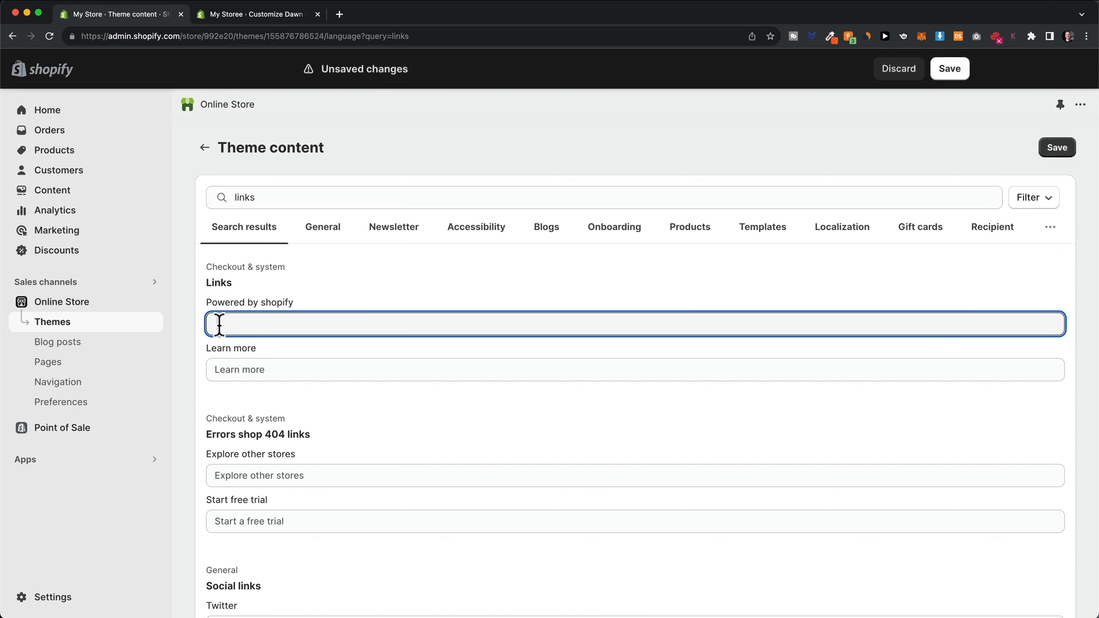
click(1056, 150)
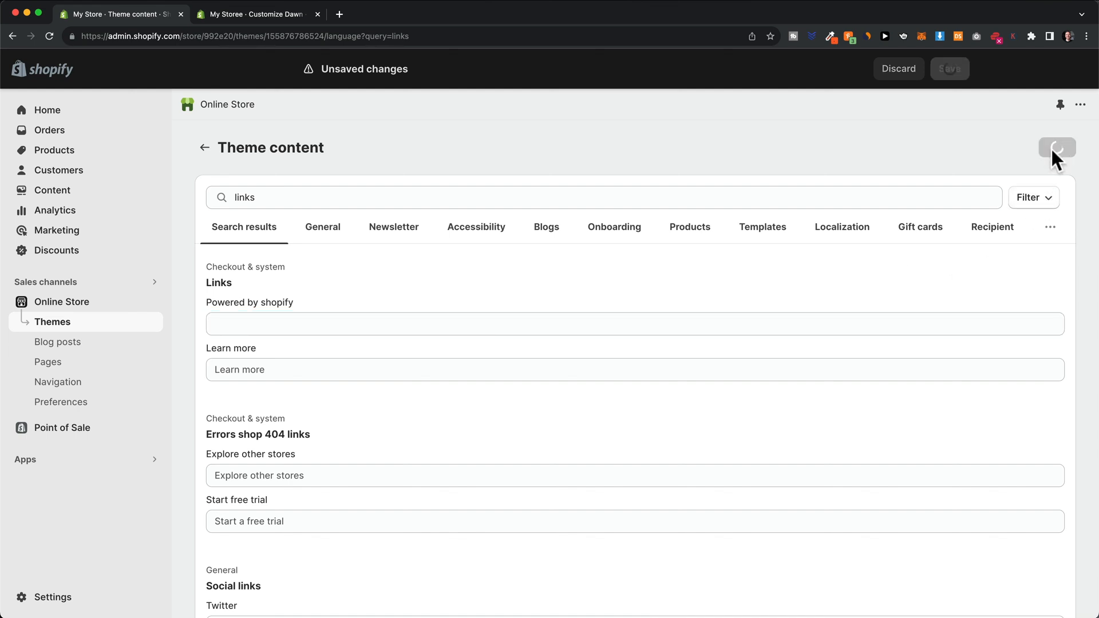
click(262, 15)
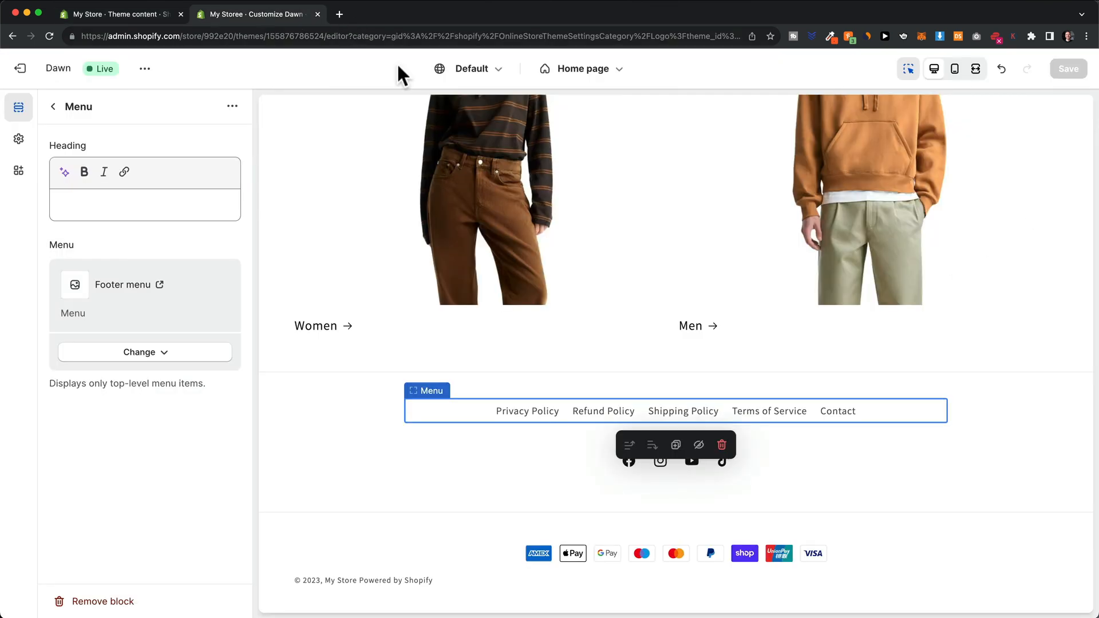
click(48, 35)
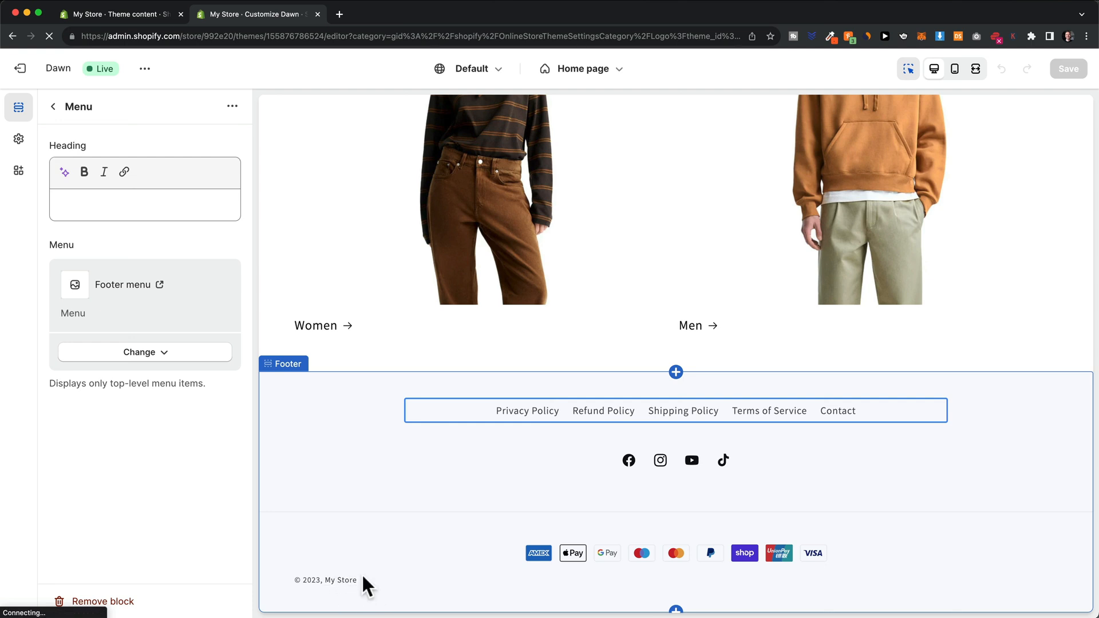
Step: Return to the store admin, change the store name to "coconut" in the store details profile and save it
click(160, 19)
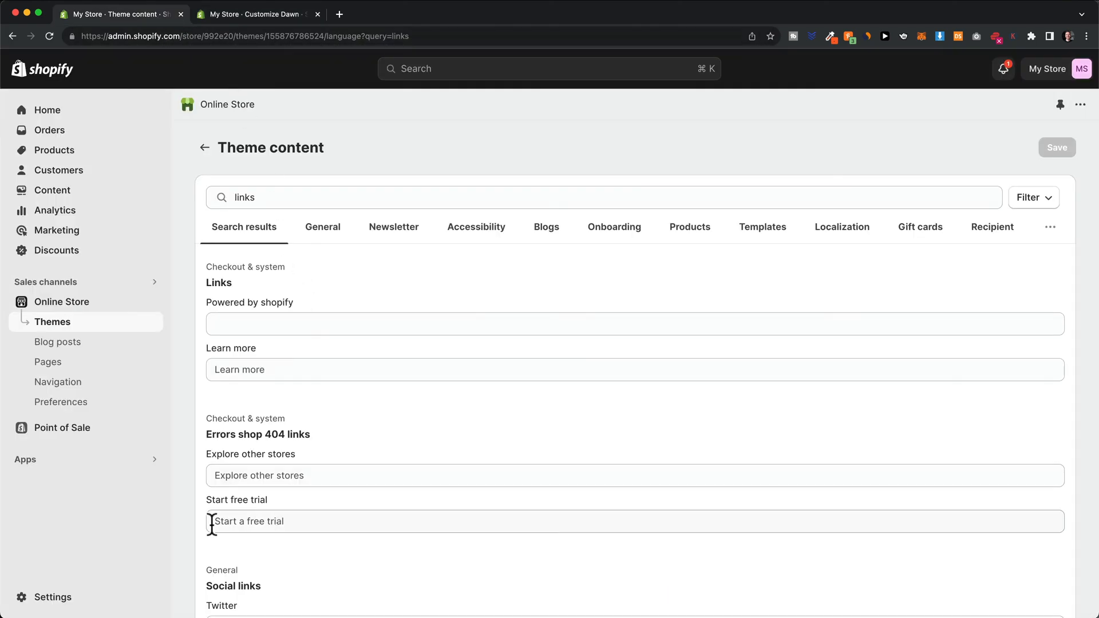
click(63, 597)
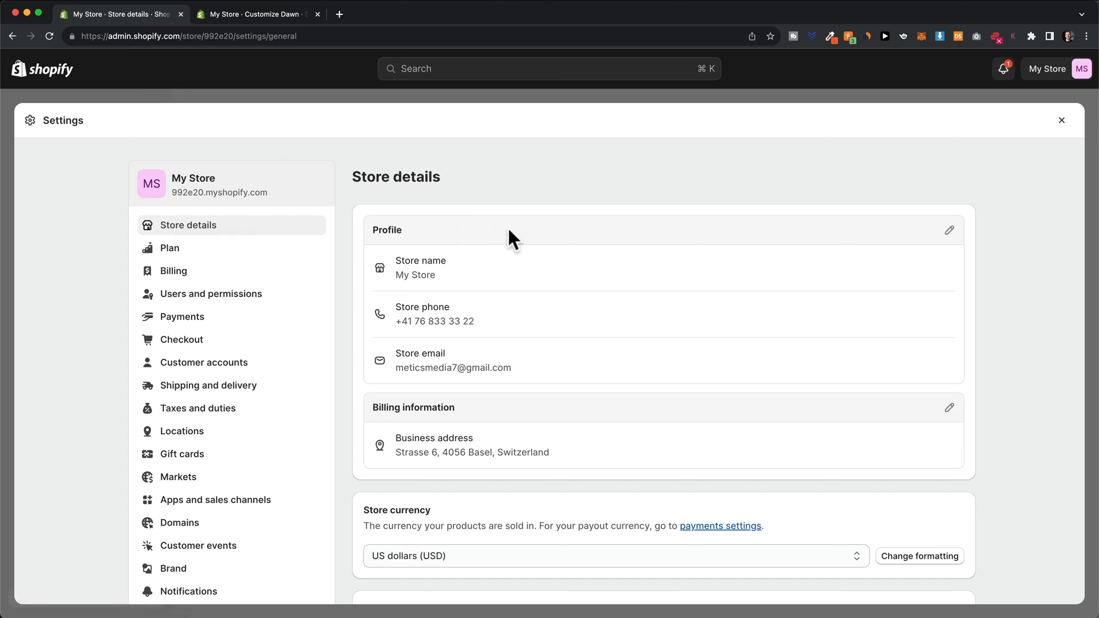
click(950, 230)
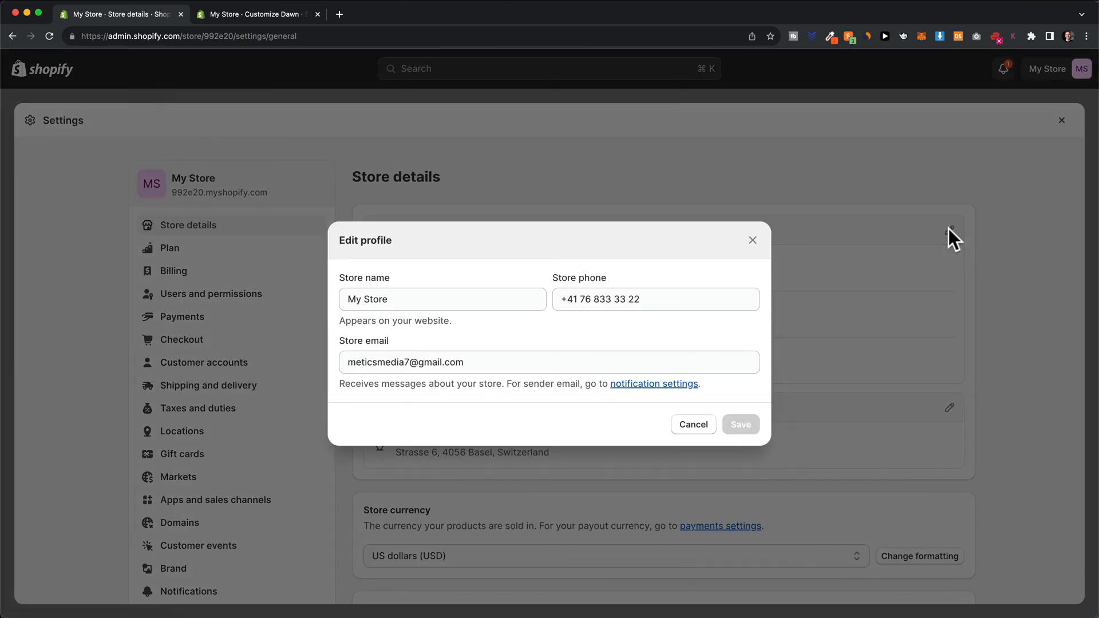
drag(441, 296, 347, 299)
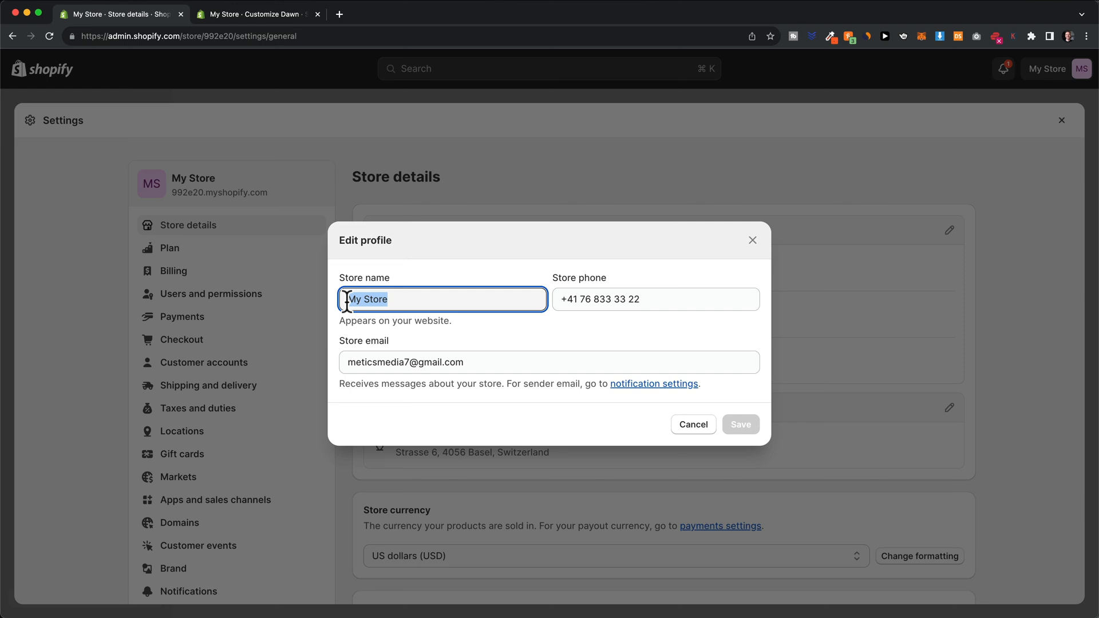
text(coconut)
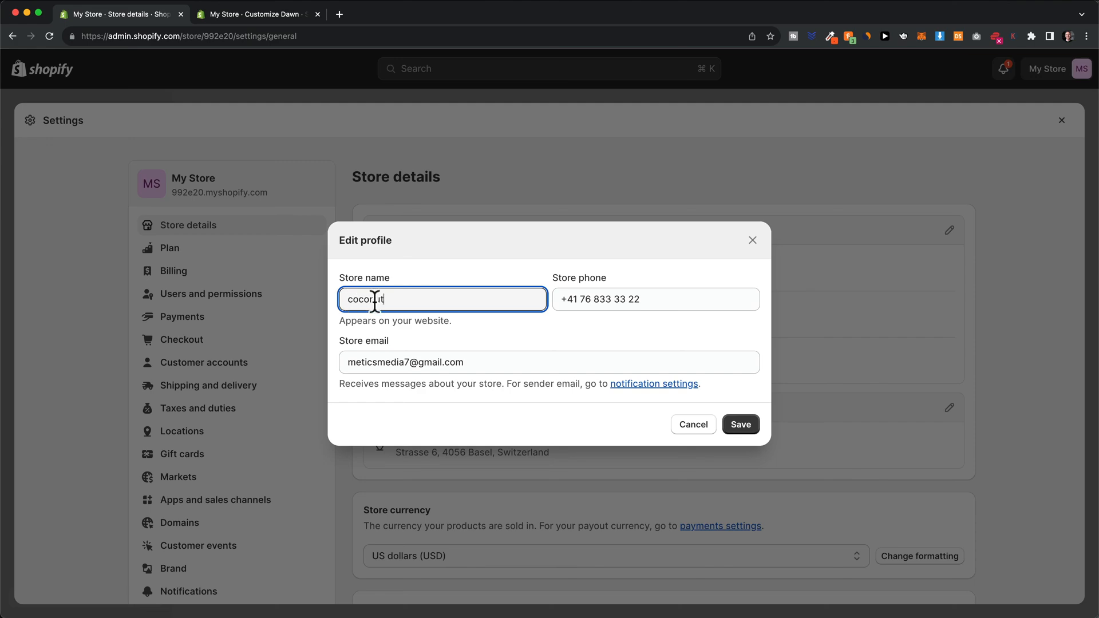
click(743, 424)
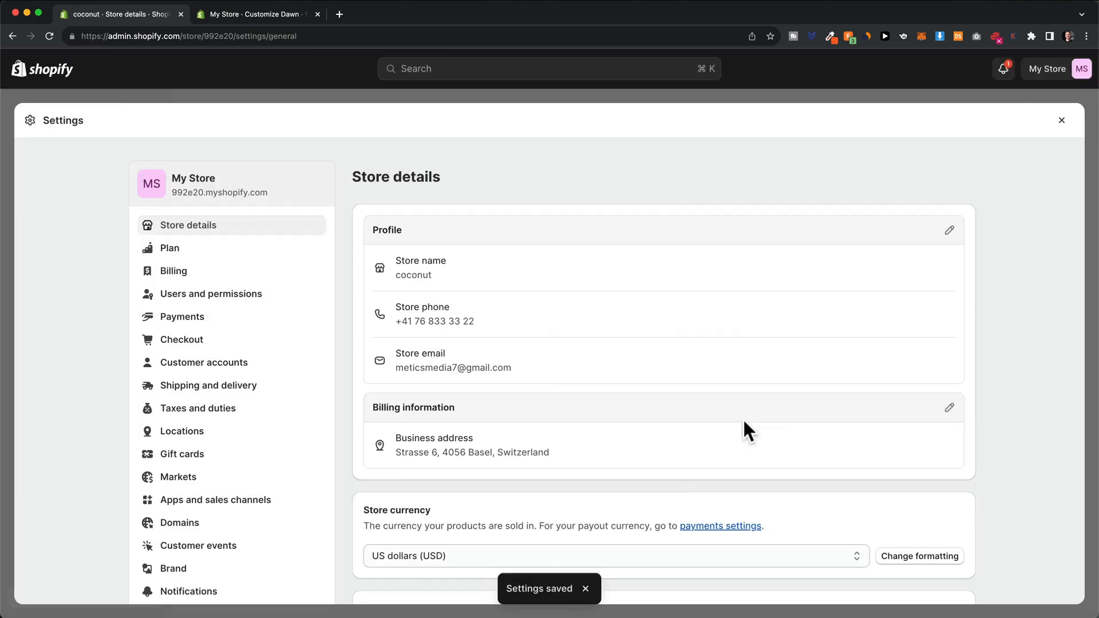
Step: Reload the Dawn theme editor and check the store name in the footer's copyright line
click(276, 16)
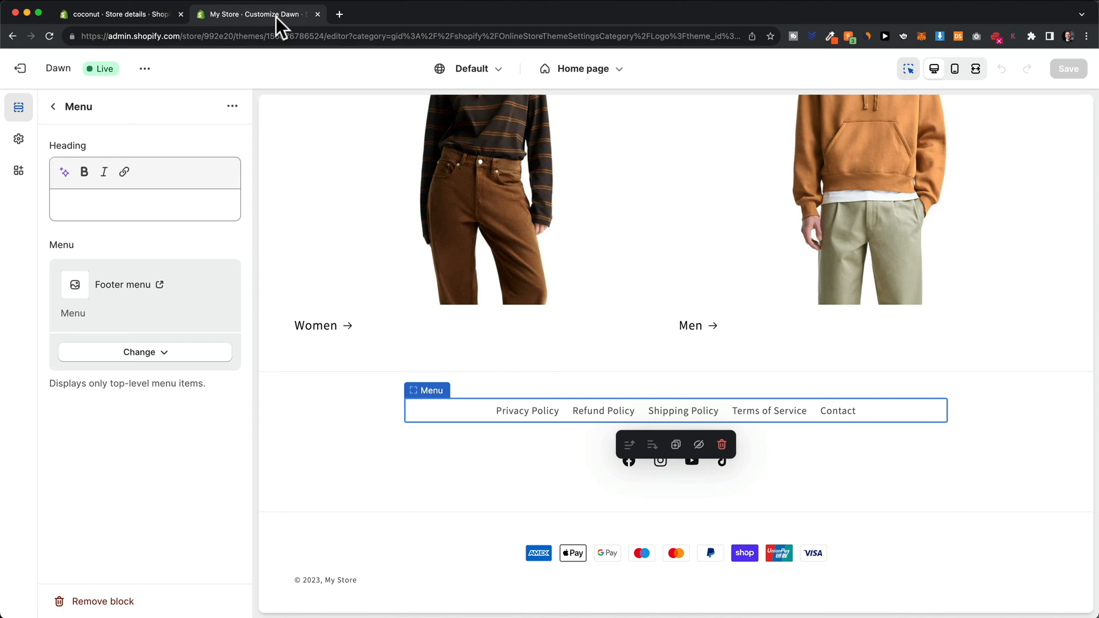
click(49, 35)
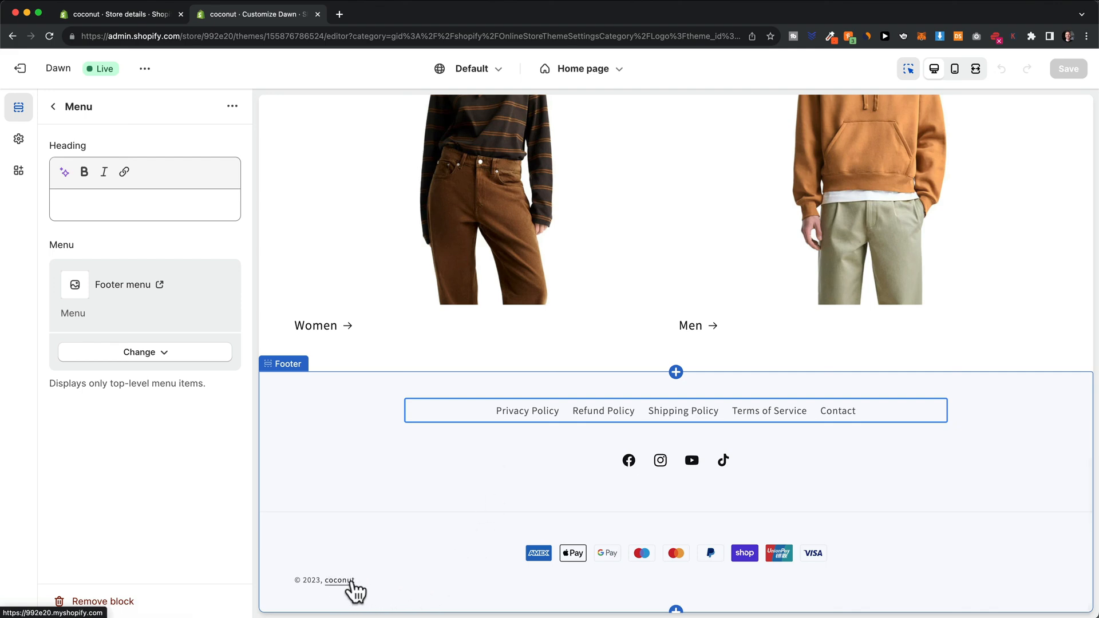
click(350, 582)
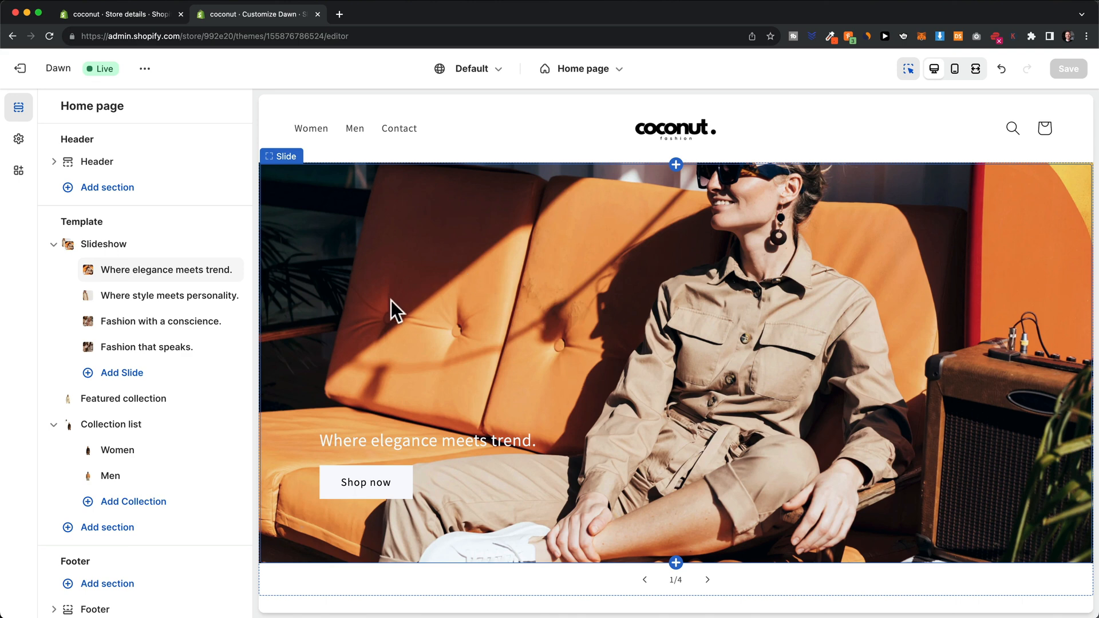
Step: Open the theme's logo settings to find the favicon image option, and view the live storefront to check its current favicon
click(19, 140)
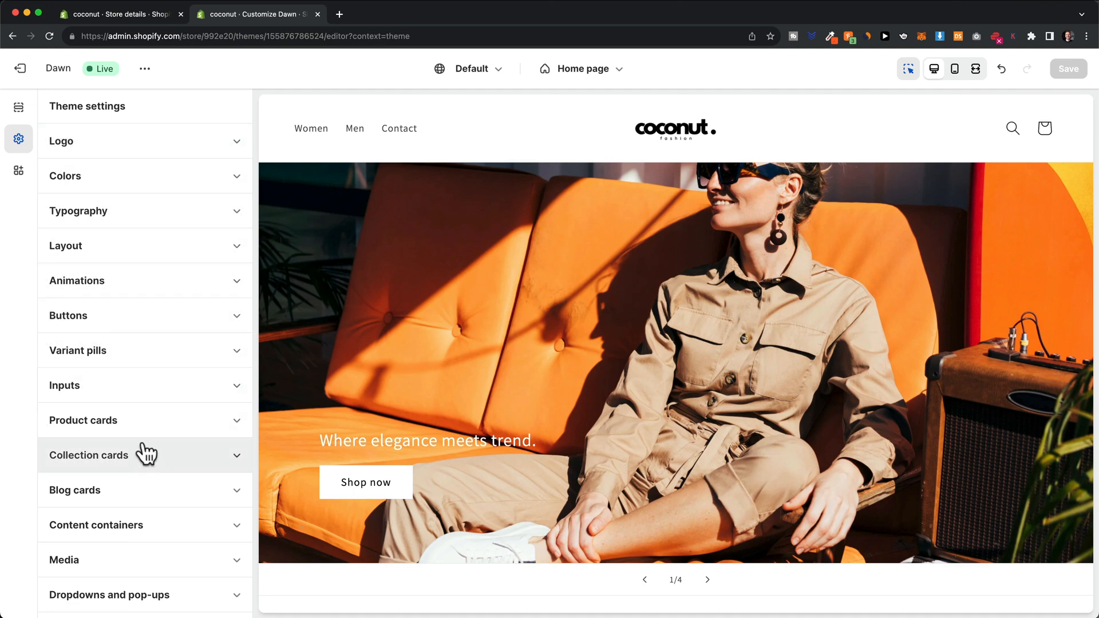
click(211, 148)
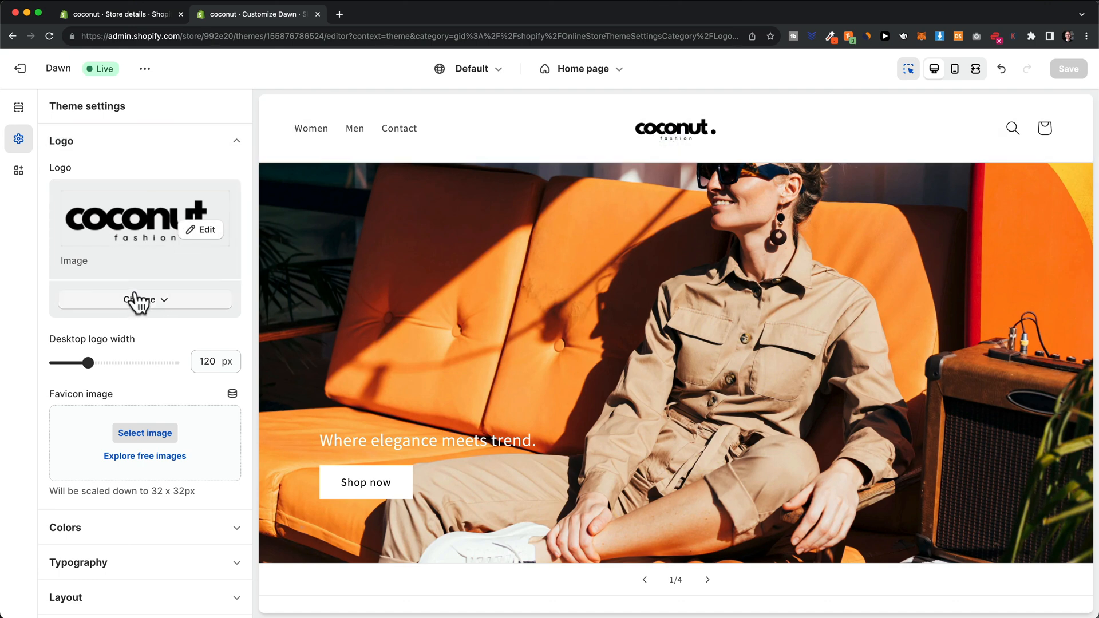
scroll(143, 298, down, 3)
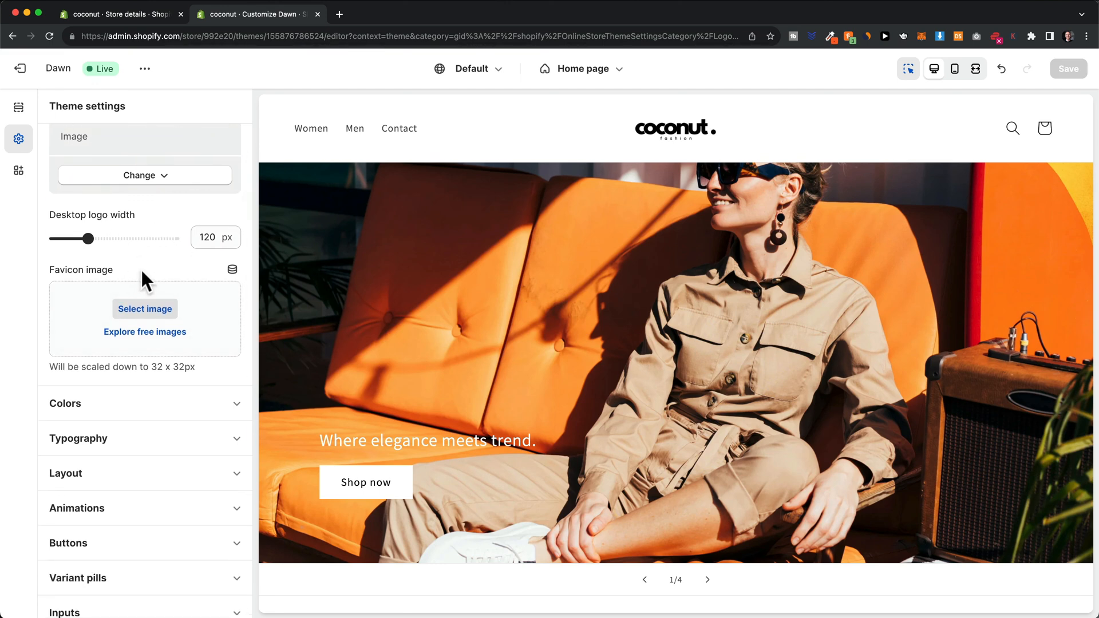
click(144, 69)
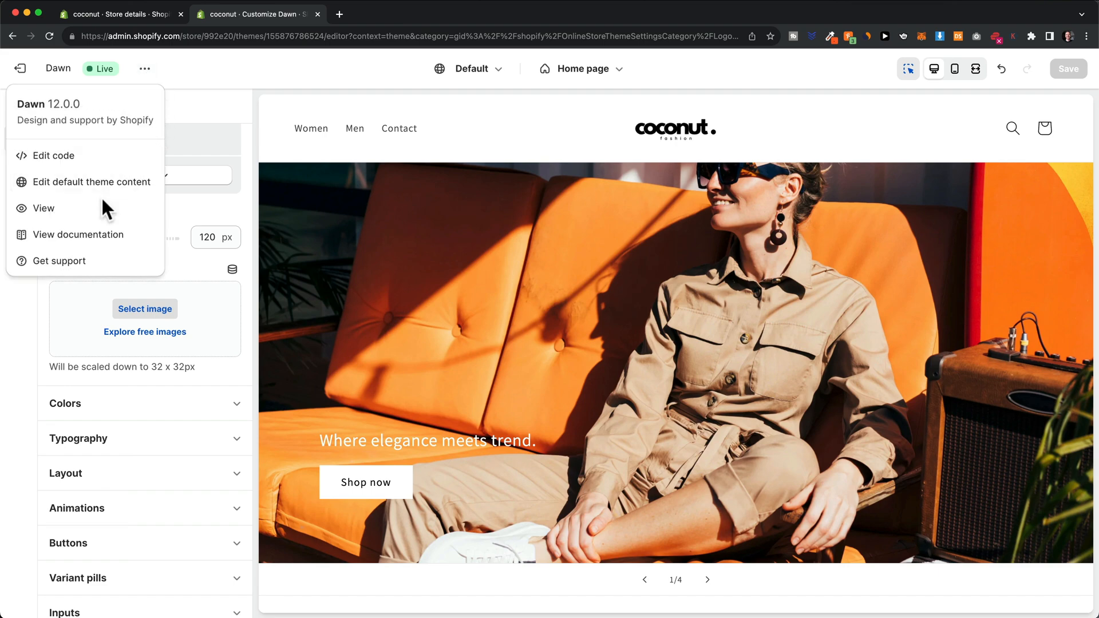
click(70, 210)
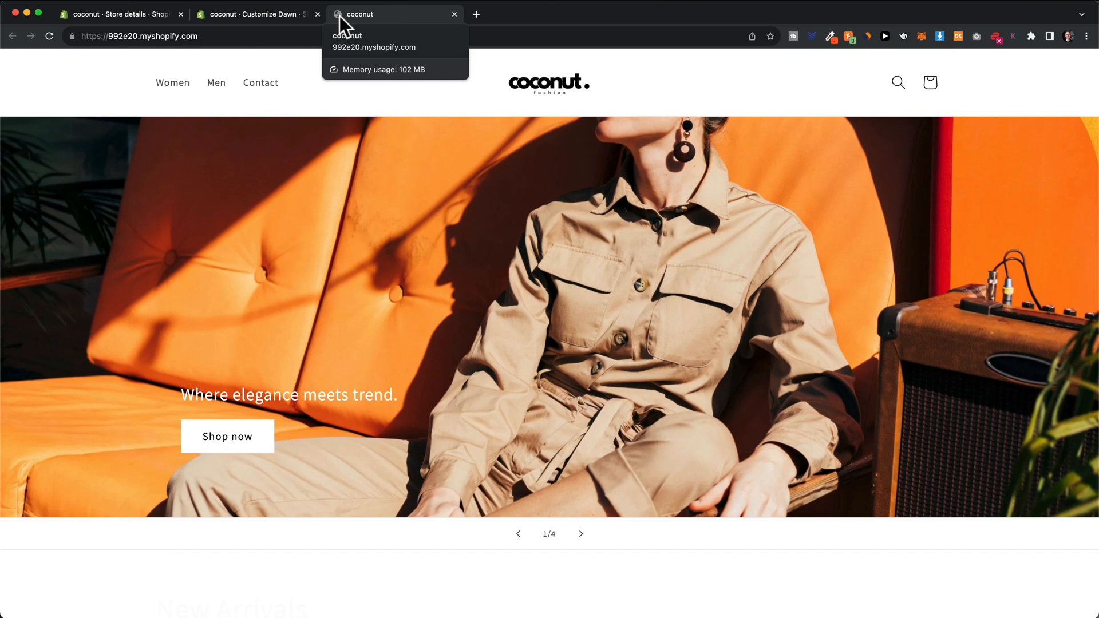
Step: Return to the theme editor, add the white "C" PNG as the favicon image, save the theme and reload the storefront
click(256, 17)
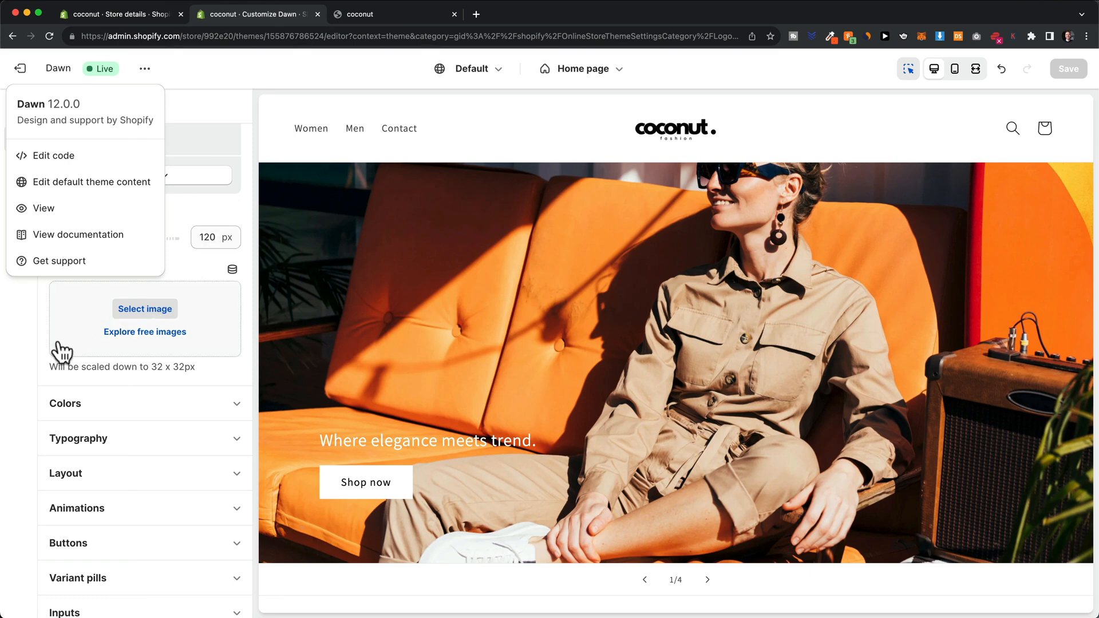
click(36, 342)
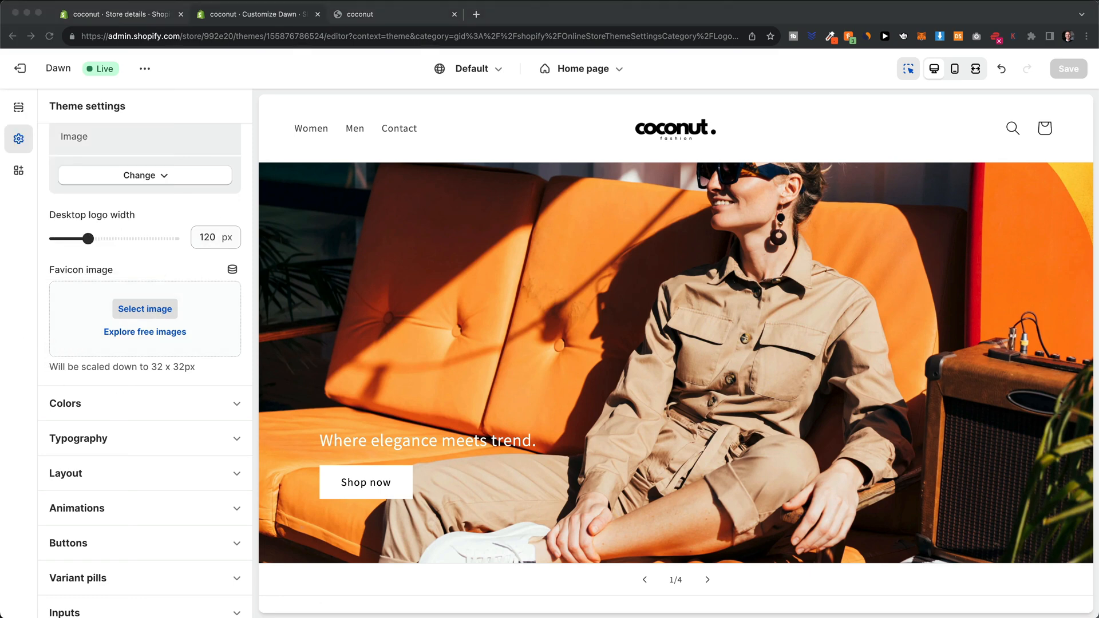
drag(274, 452, 143, 320)
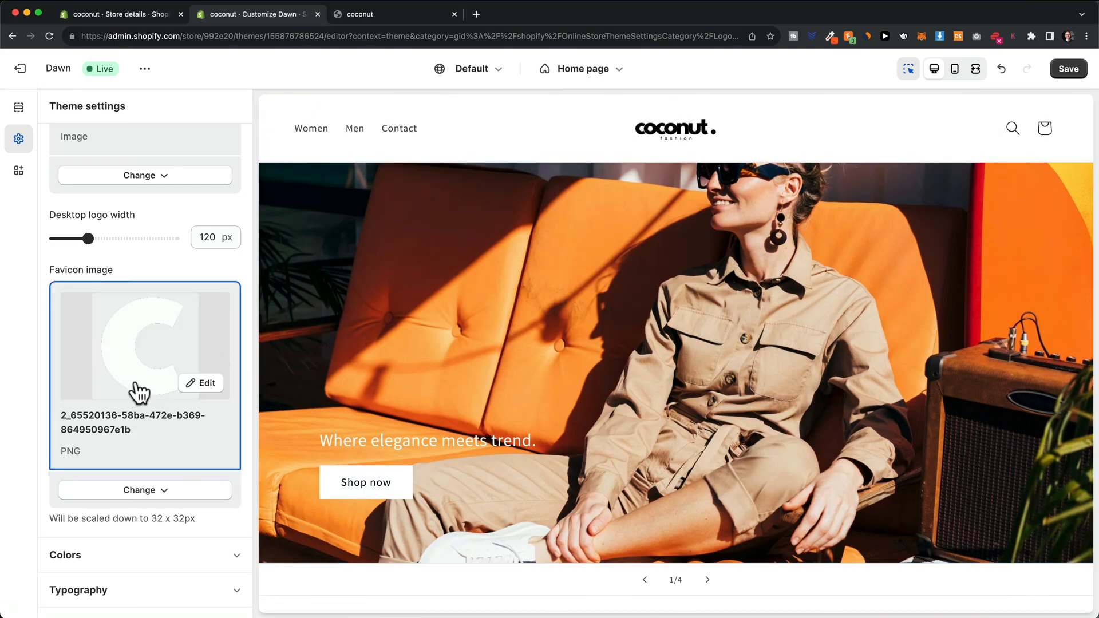
click(1067, 69)
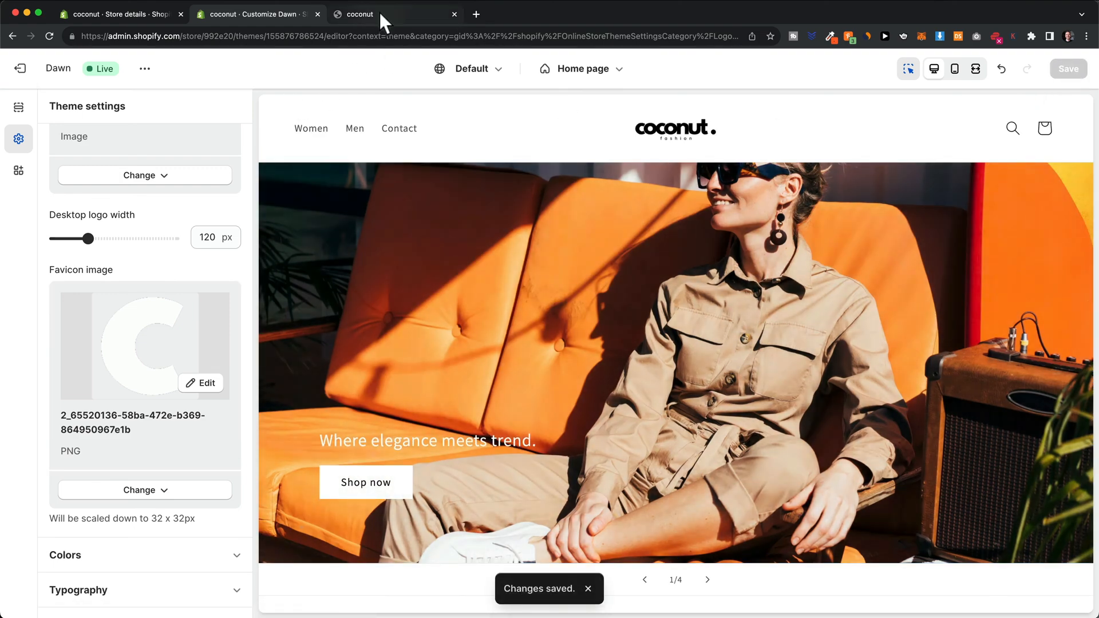
click(381, 17)
click(49, 37)
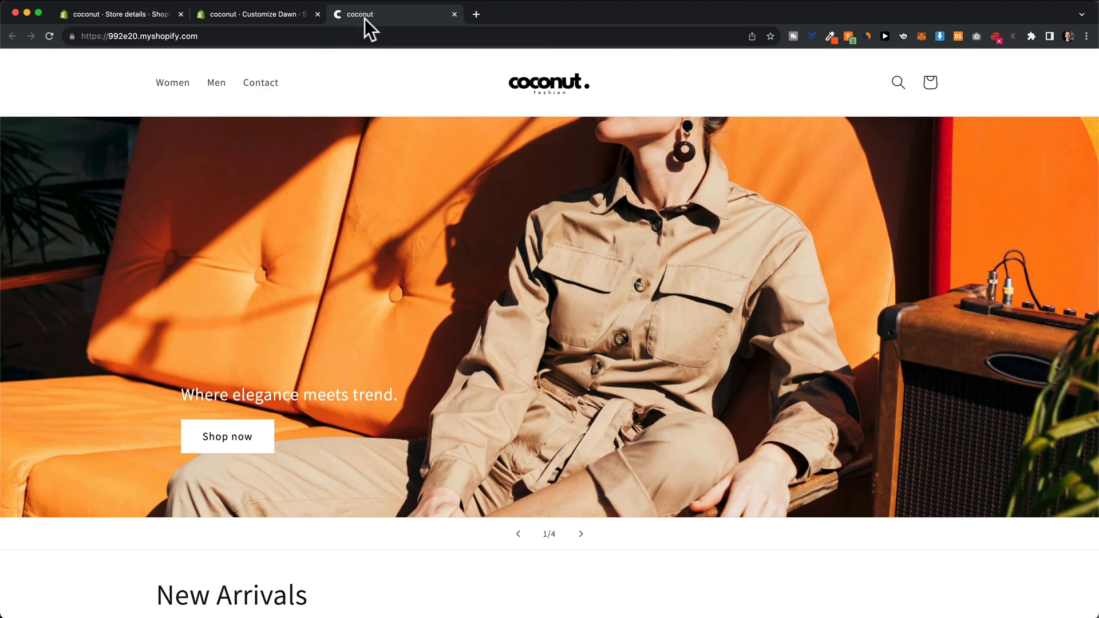
Step: Return to the theme settings and examine the color schemes, including the individual colors of Scheme 1
click(245, 16)
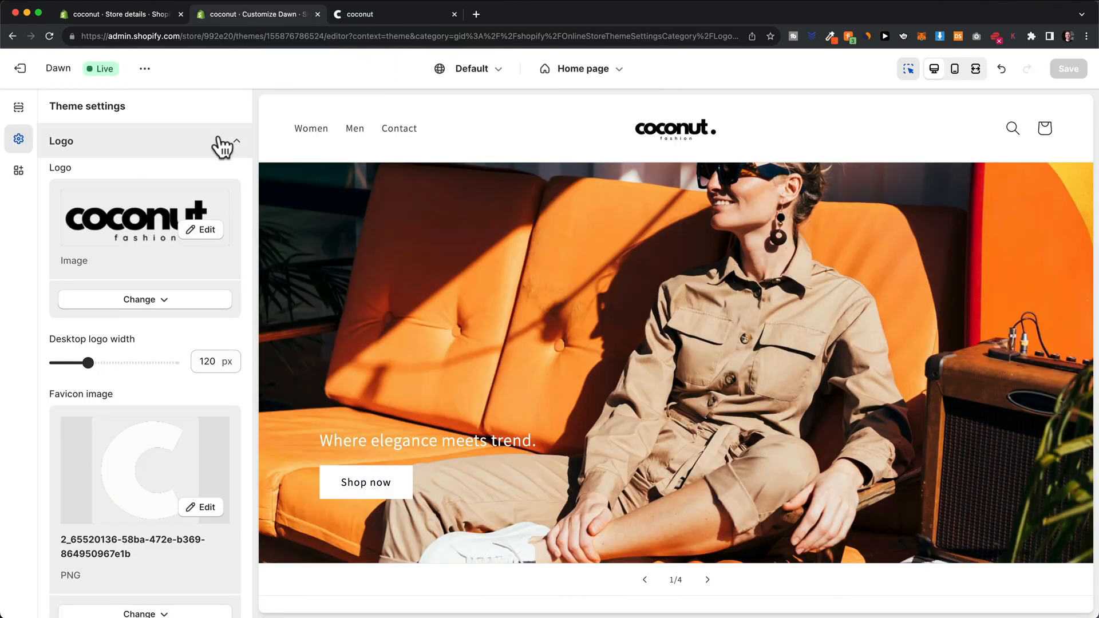
click(236, 143)
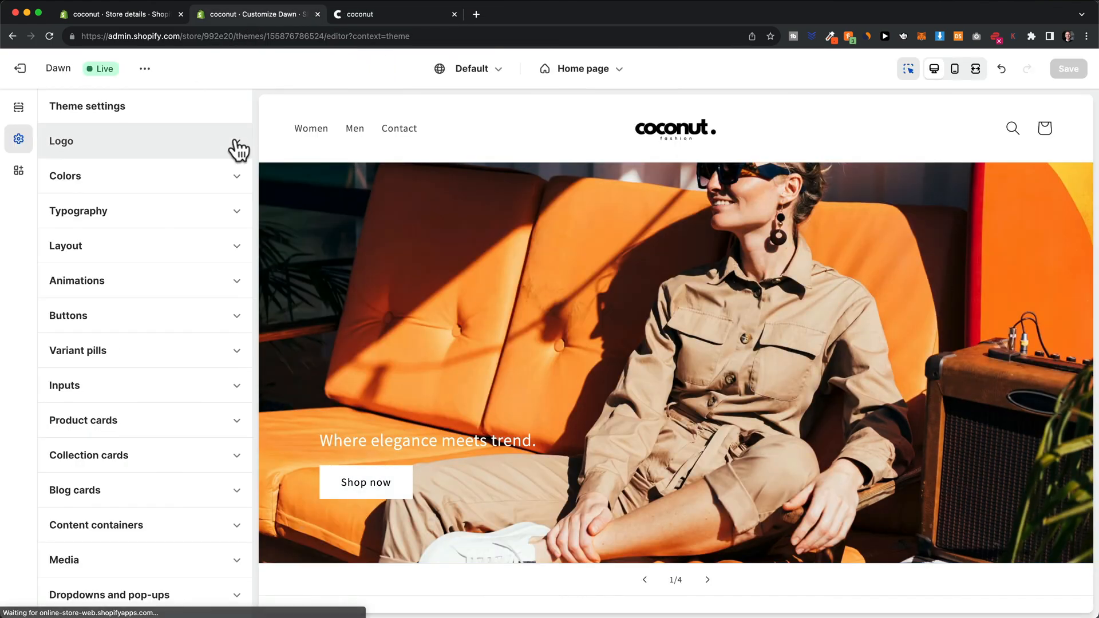
click(166, 183)
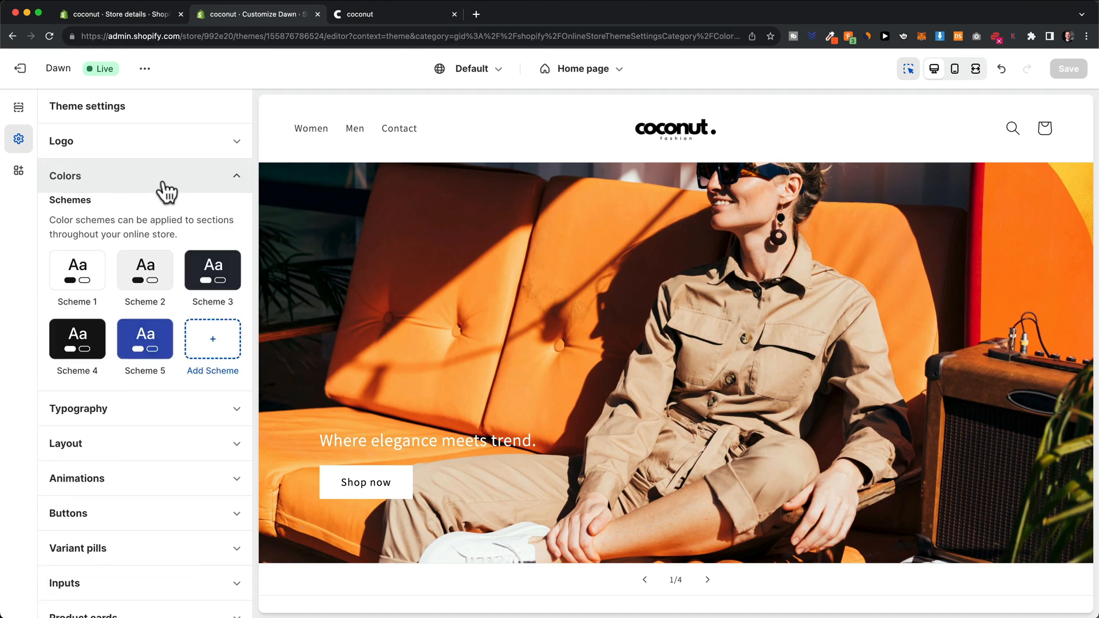
click(77, 278)
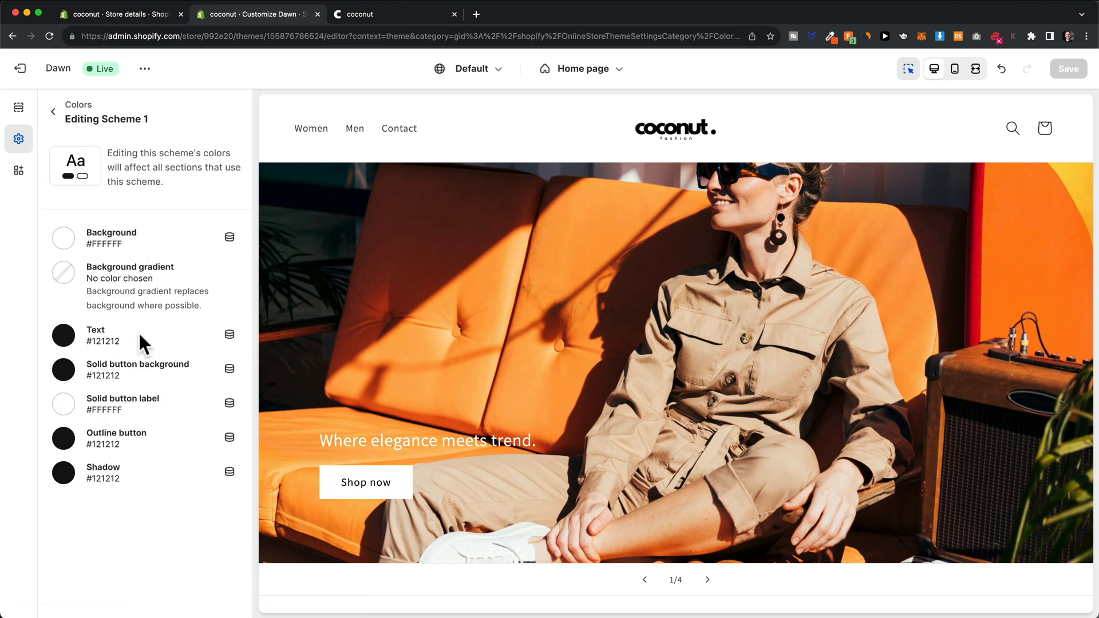
click(53, 112)
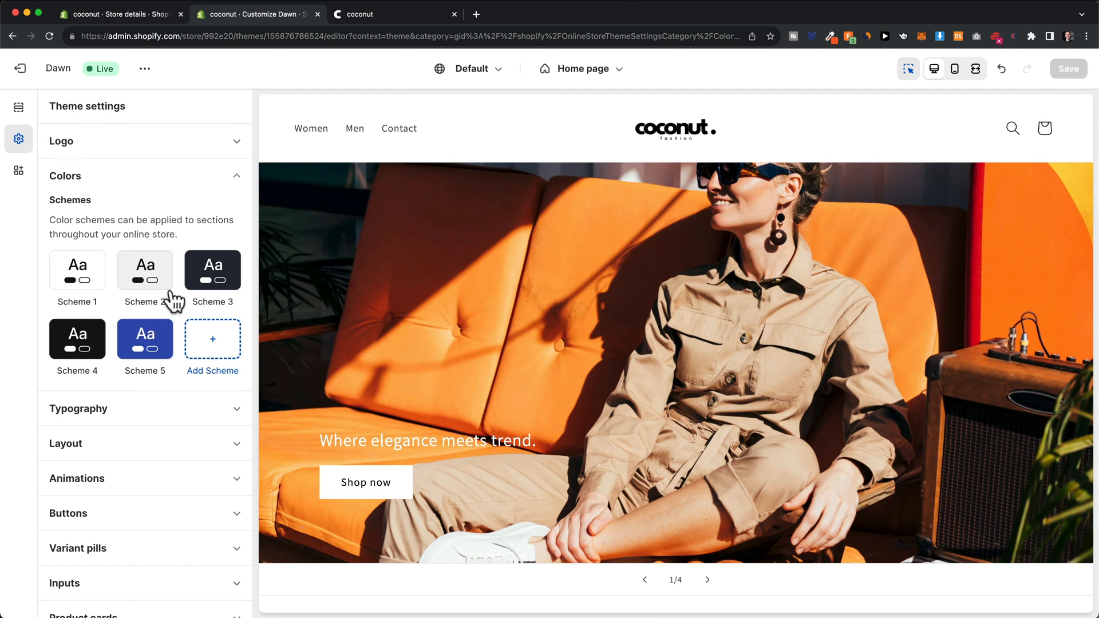
scroll(140, 298, down, 2)
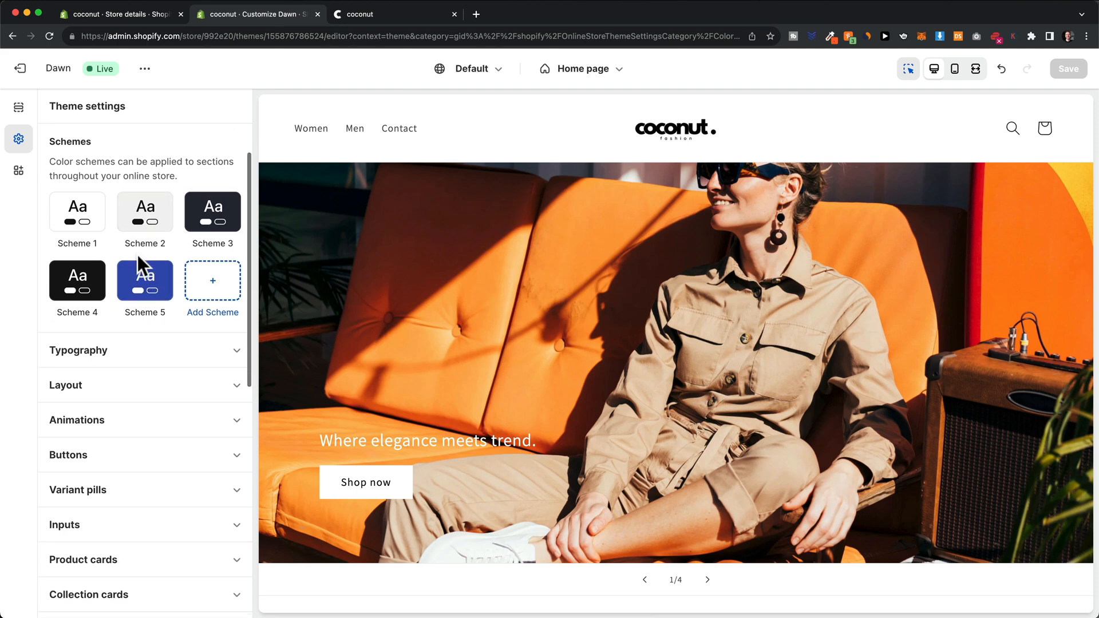
scroll(137, 270, down, 1)
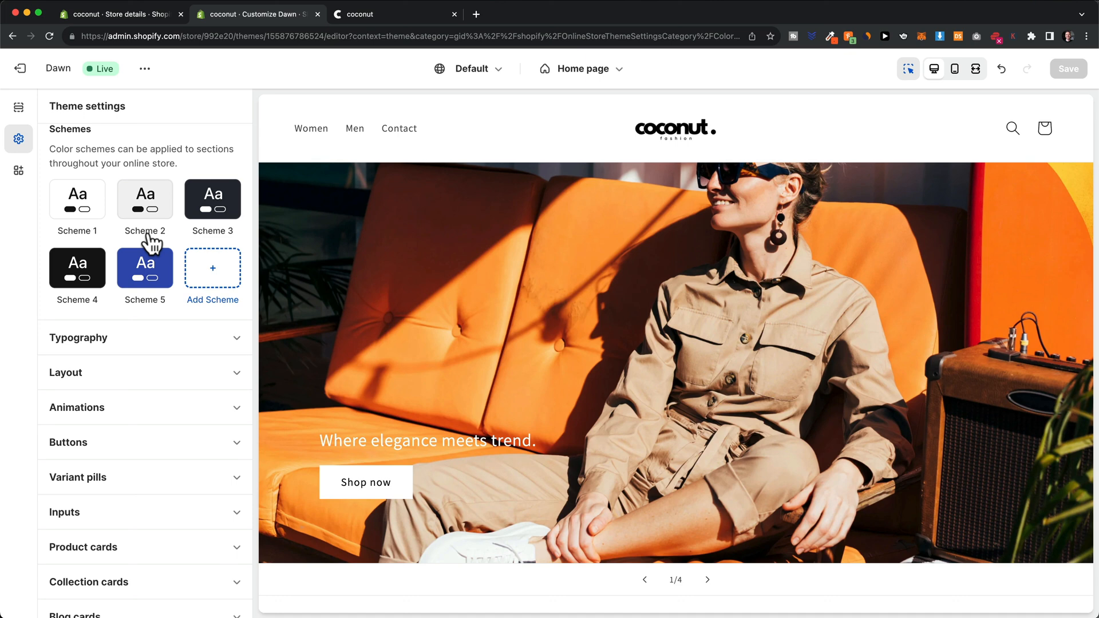
Step: Examine the Typography, Animations and Buttons options in the theme settings
scroll(150, 244, down, 3)
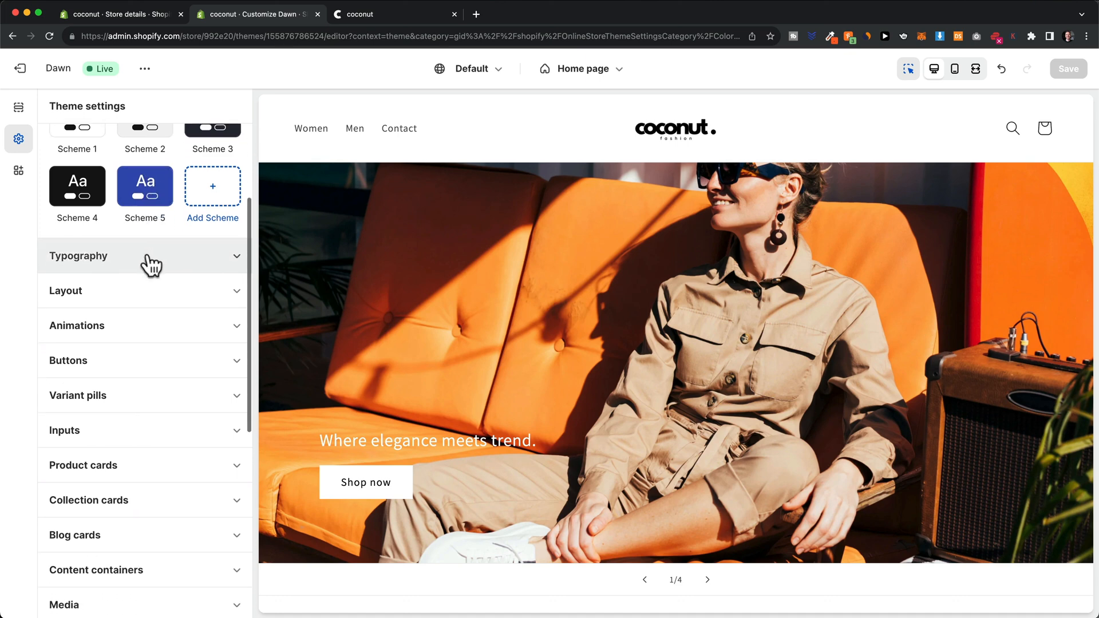
click(149, 263)
scroll(148, 329, down, 1)
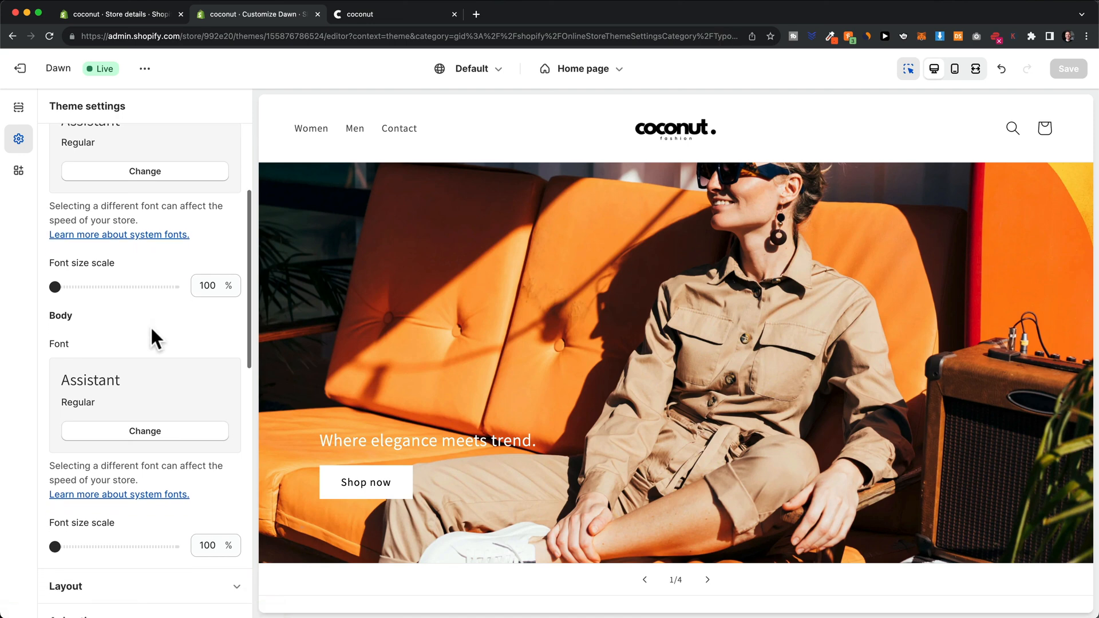
scroll(150, 325, up, 5)
scroll(183, 252, up, 1)
click(234, 200)
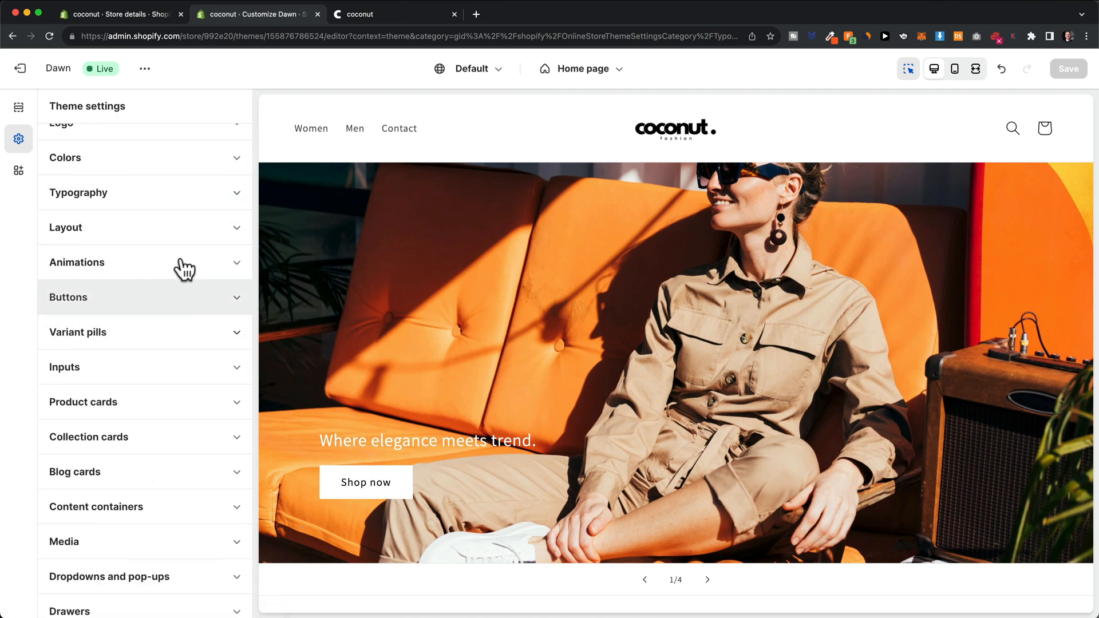
click(139, 270)
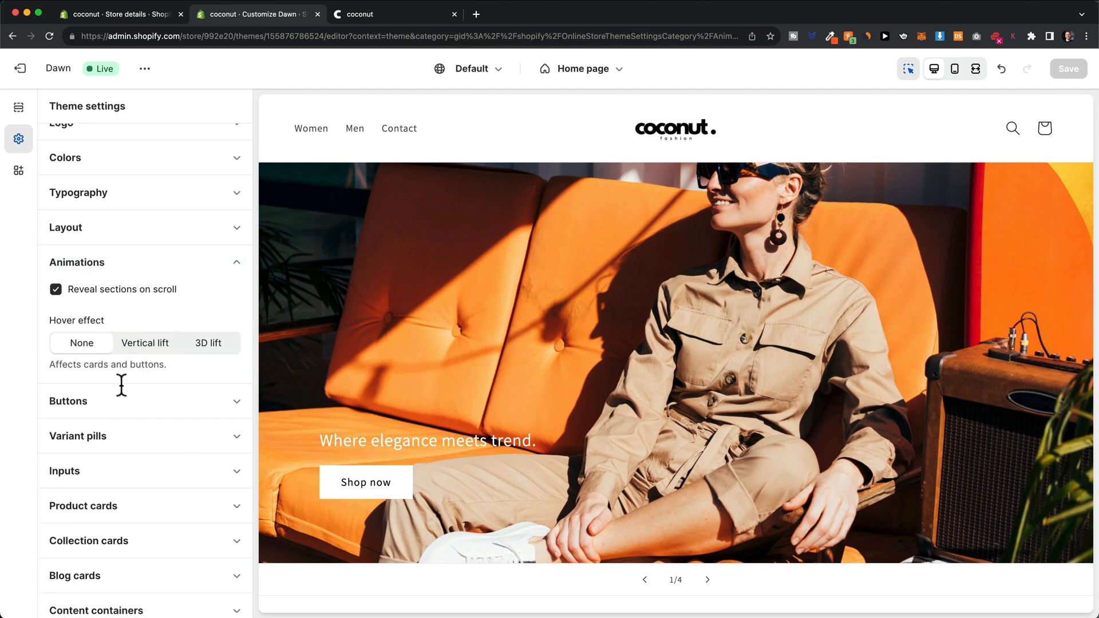
click(120, 408)
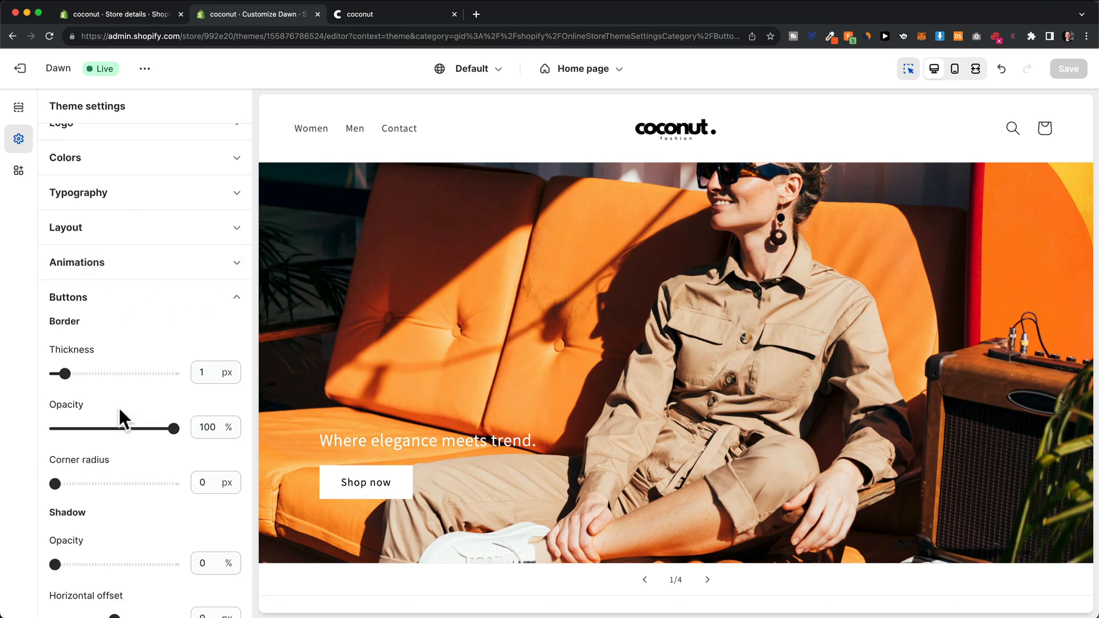
click(231, 308)
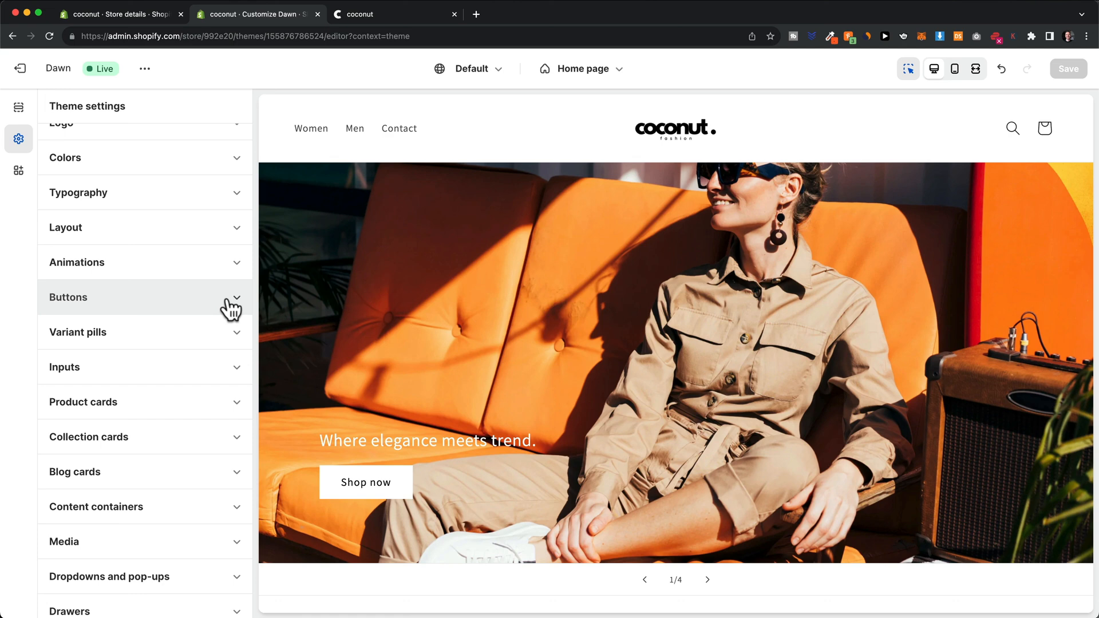
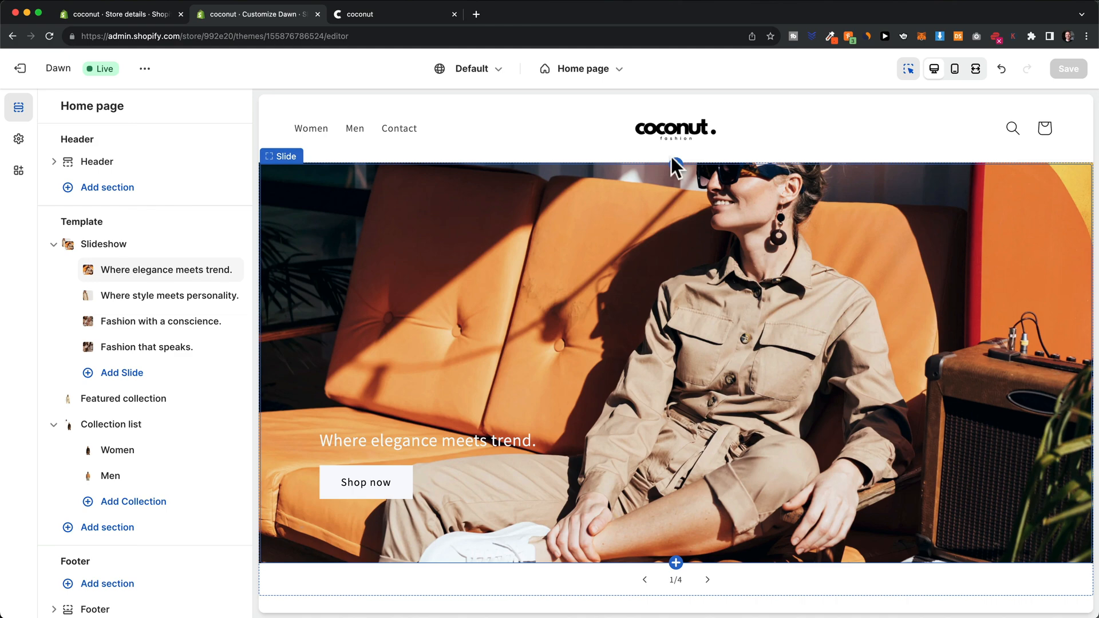
Step: Open the Default product template in the theme editor and examine the Hoodie page's product information and images down to the footer
click(592, 73)
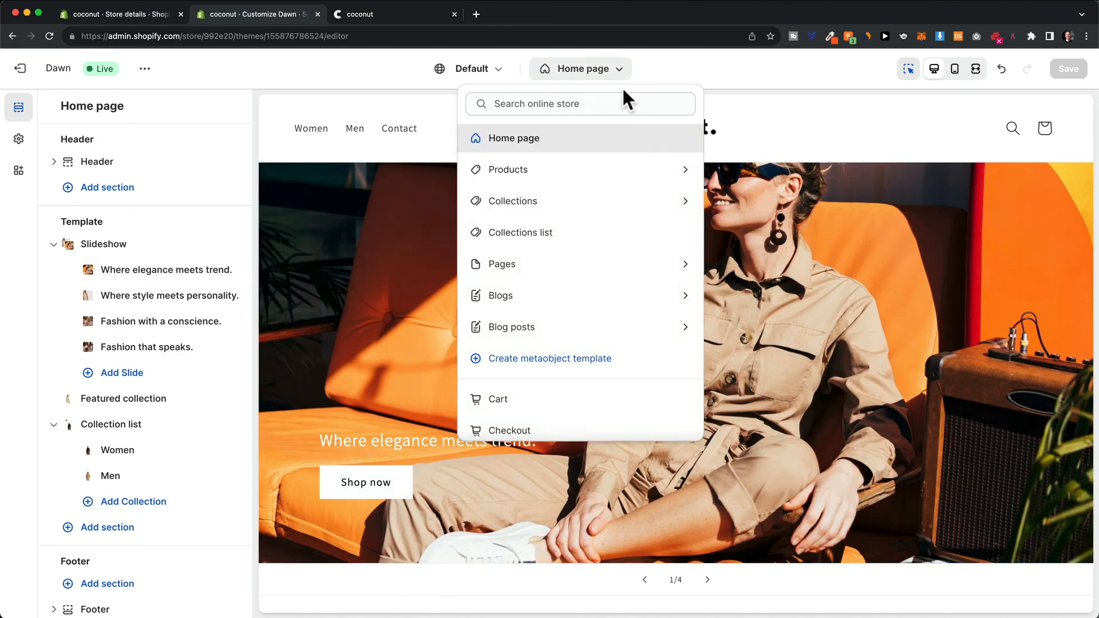
click(543, 172)
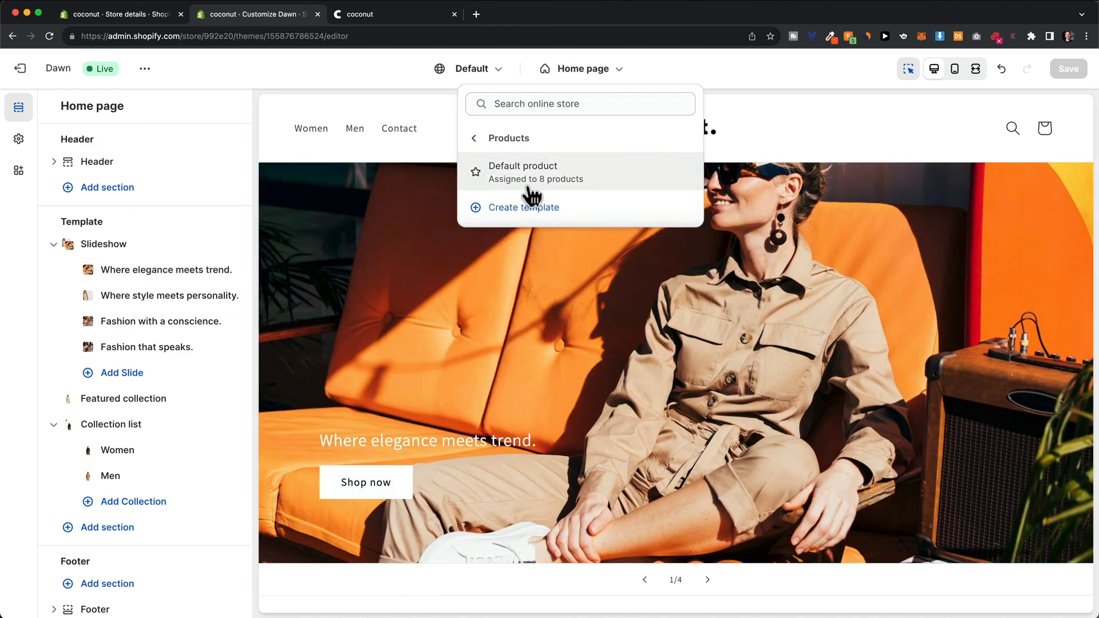
click(525, 189)
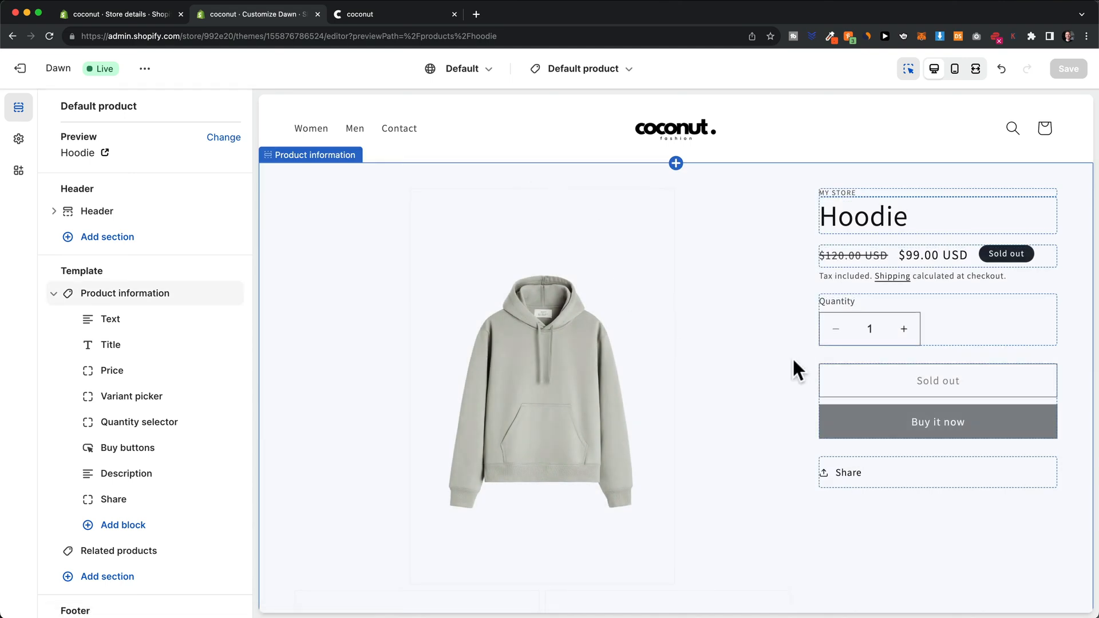
scroll(744, 355, down, 3)
scroll(1008, 235, up, 1)
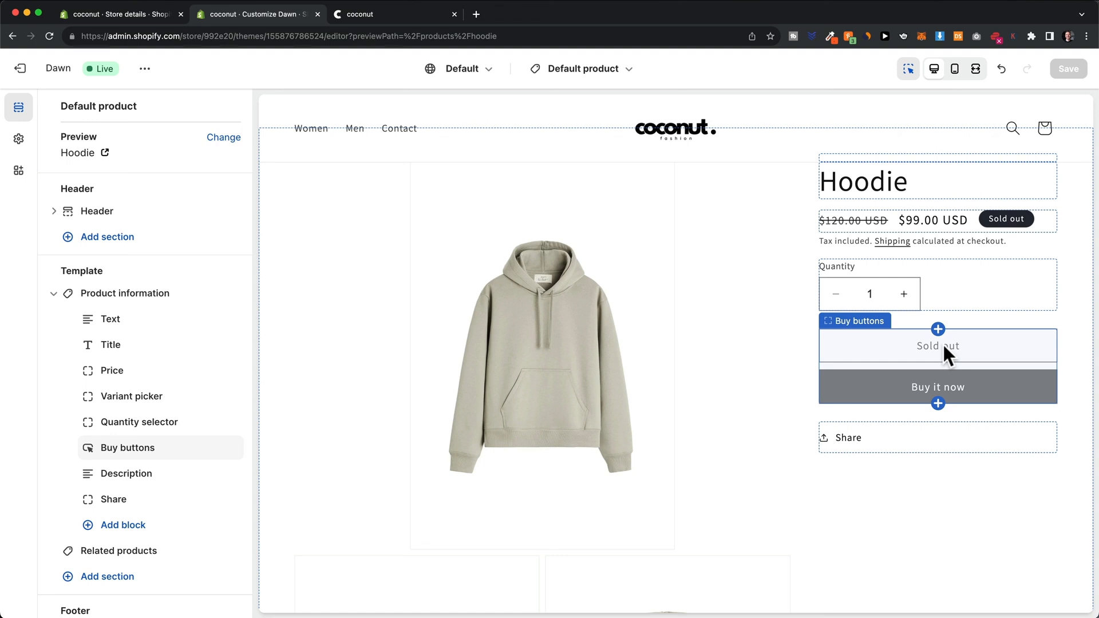
scroll(806, 312, down, 10)
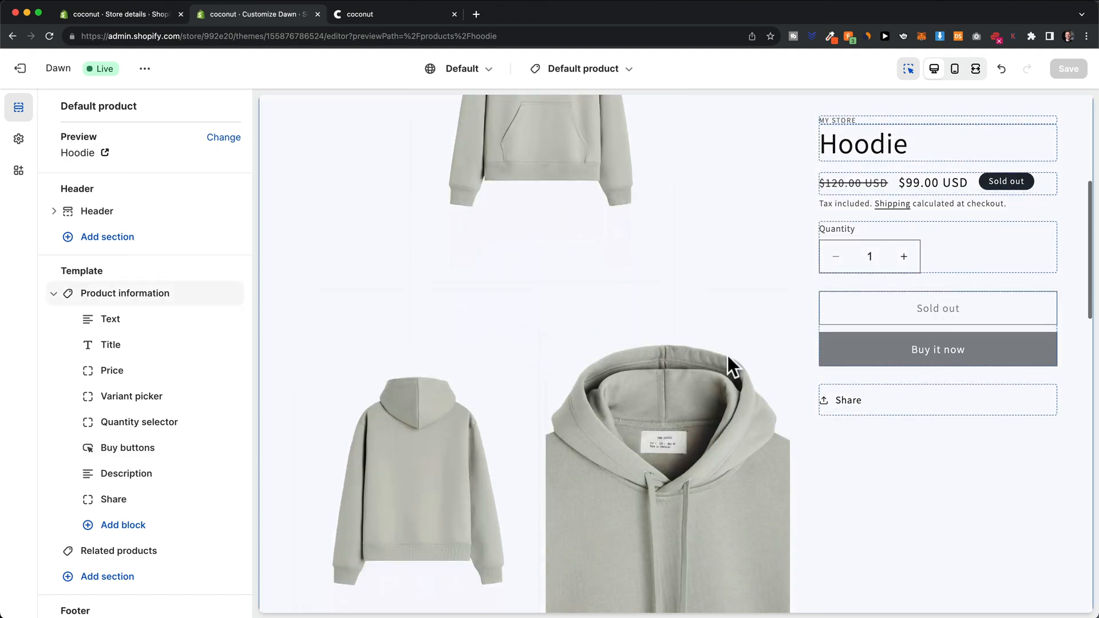
scroll(738, 378, down, 15)
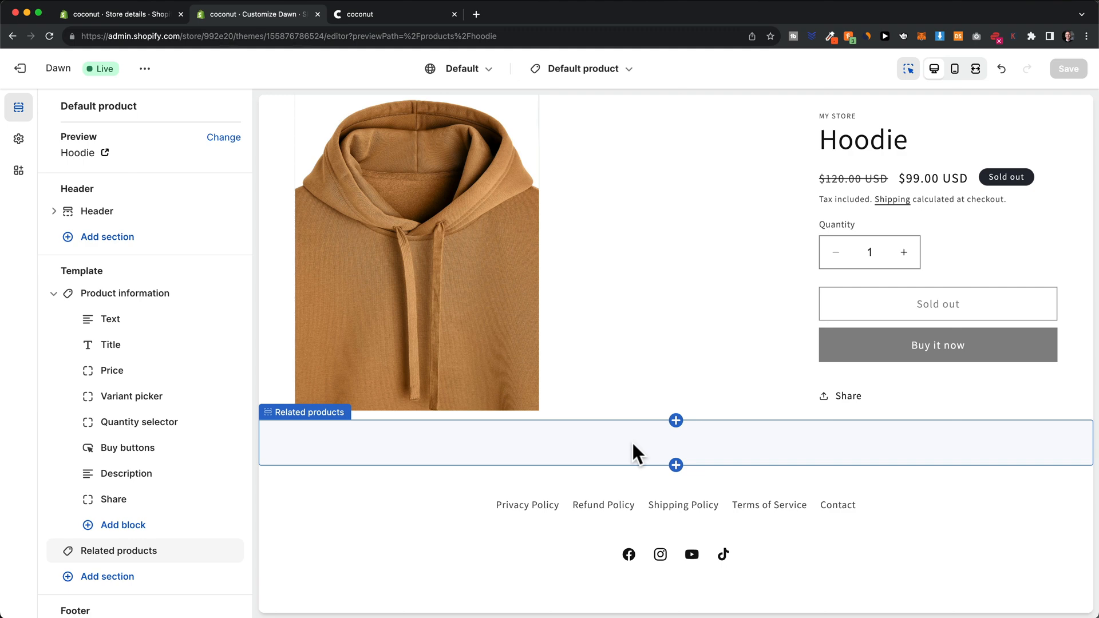
Step: Browse the sections that can be added to the product template, then close the list without adding one
scroll(211, 468, down, 3)
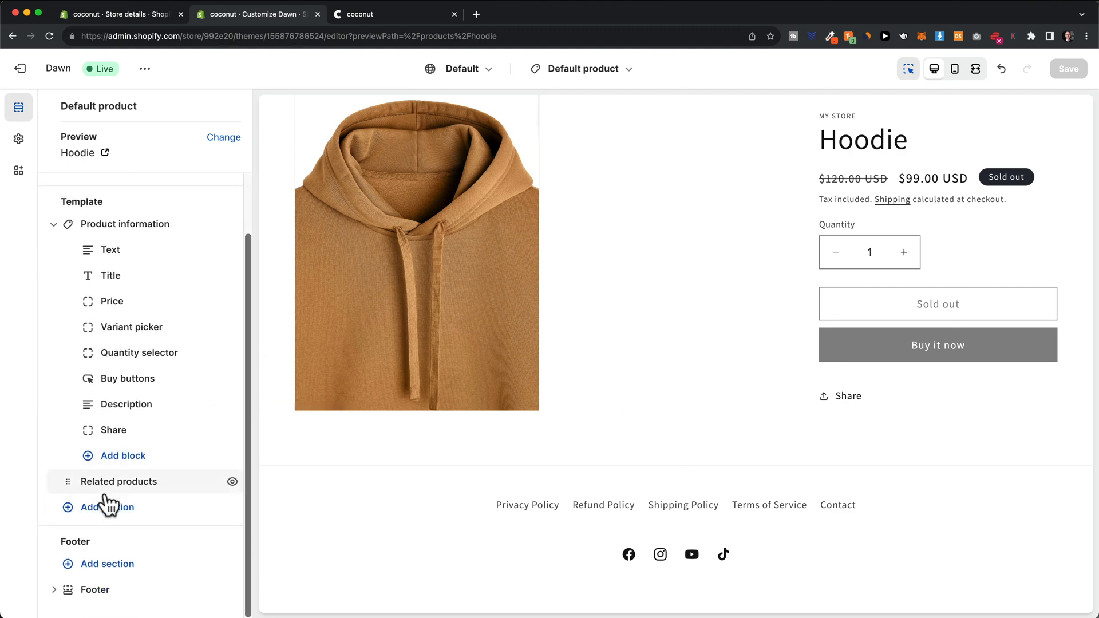
click(111, 511)
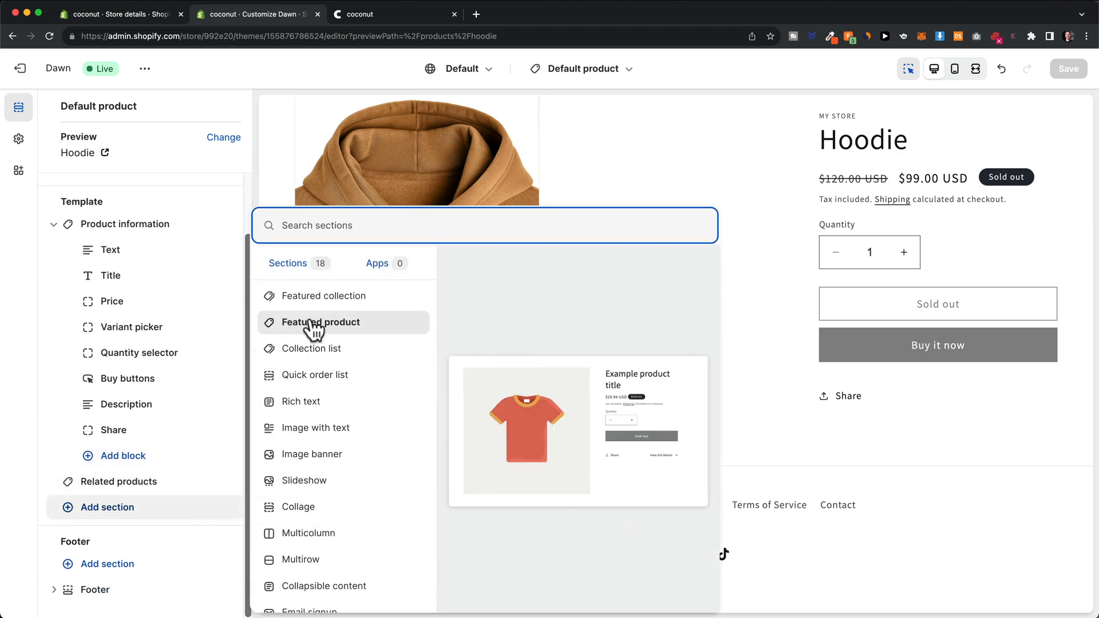
click(893, 448)
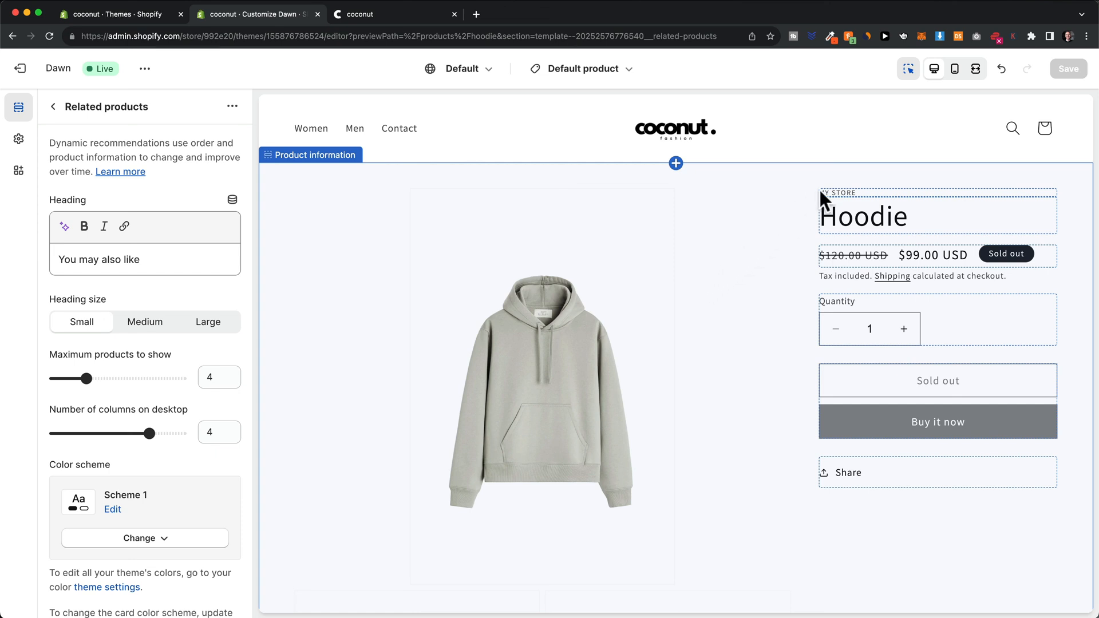
Step: Switch the product page preview to mobile view and examine its layout down to the footer
click(955, 70)
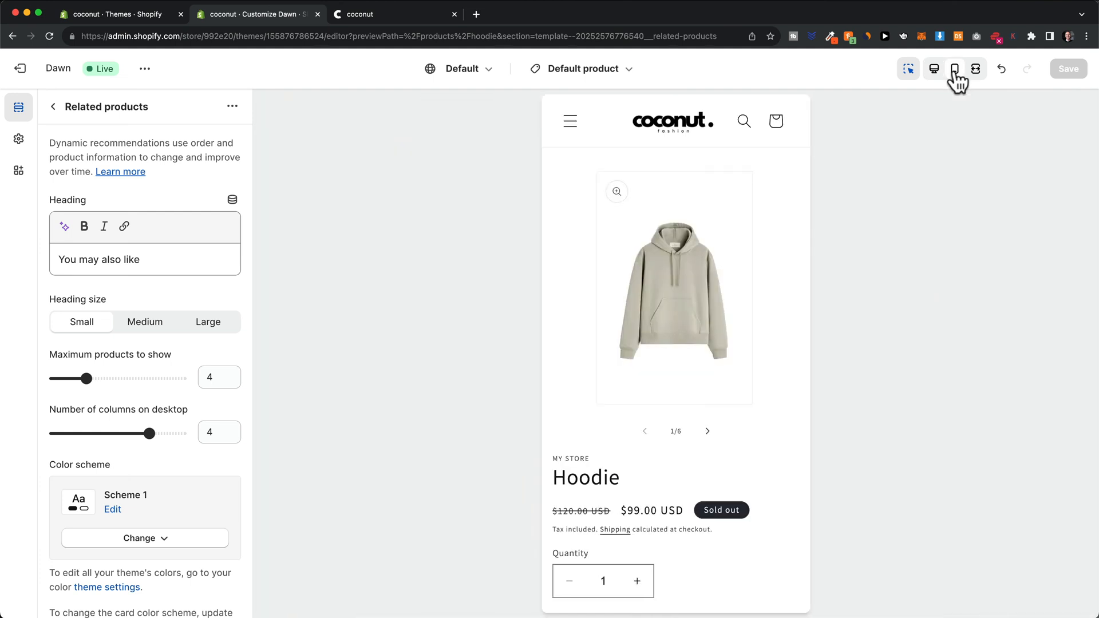
scroll(708, 328, down, 8)
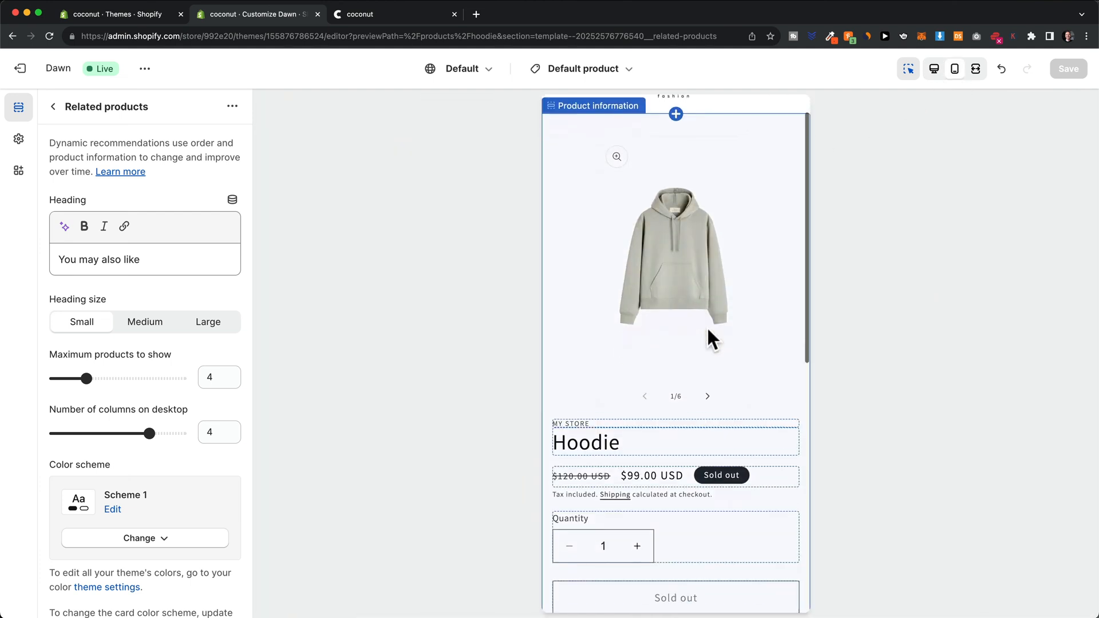
scroll(707, 338, up, 8)
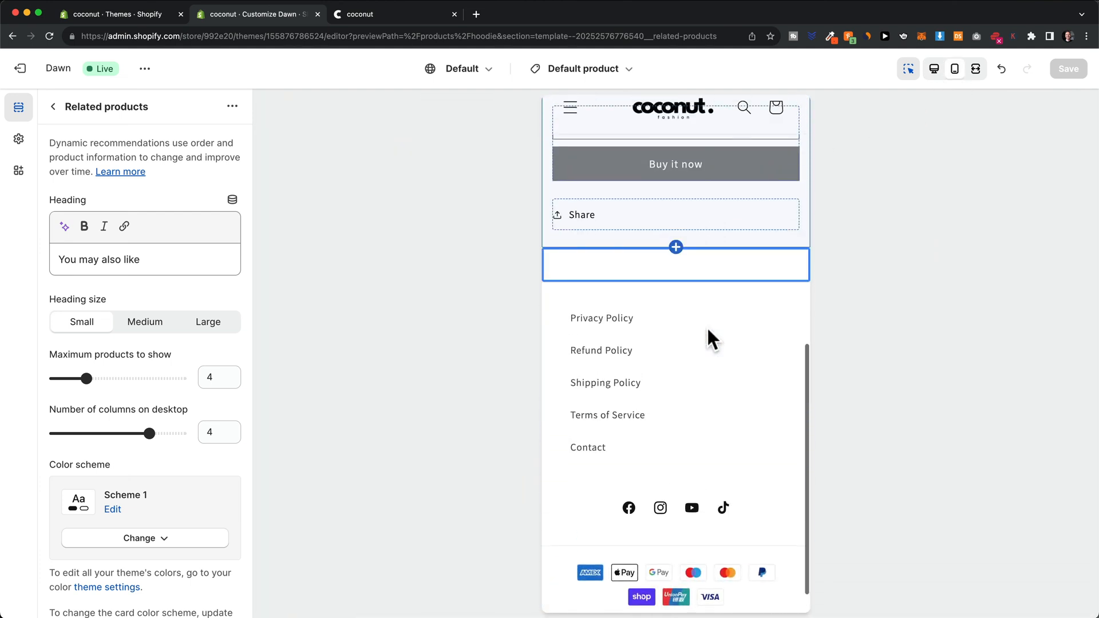
Step: Switch to the Home page template and examine its slideshow, New Arrivals and Find your style sections in the mobile preview
click(613, 79)
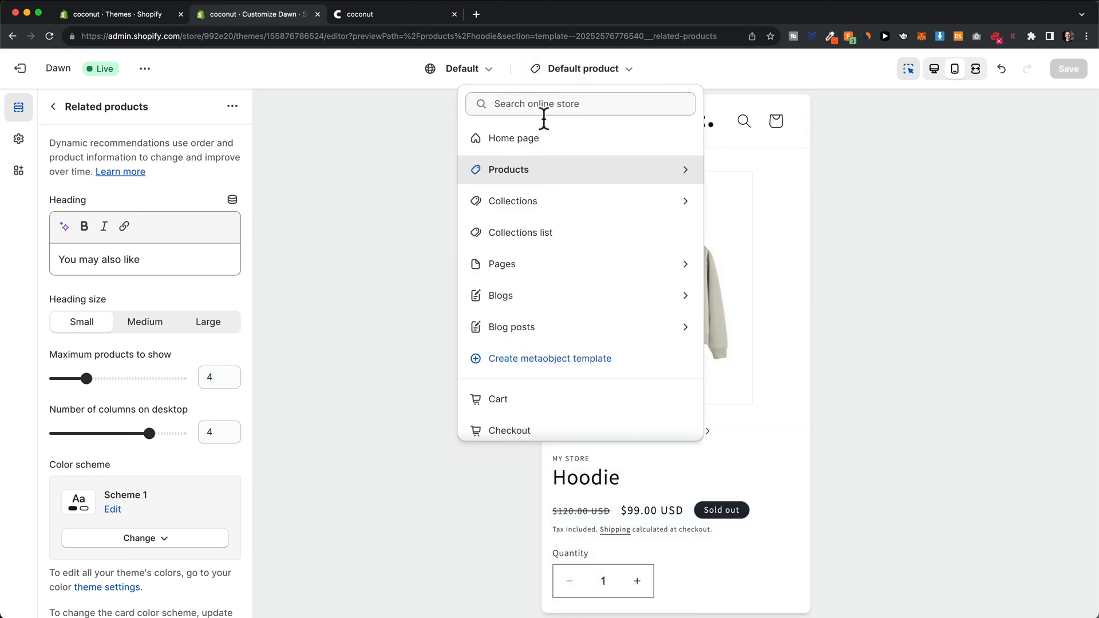
click(524, 140)
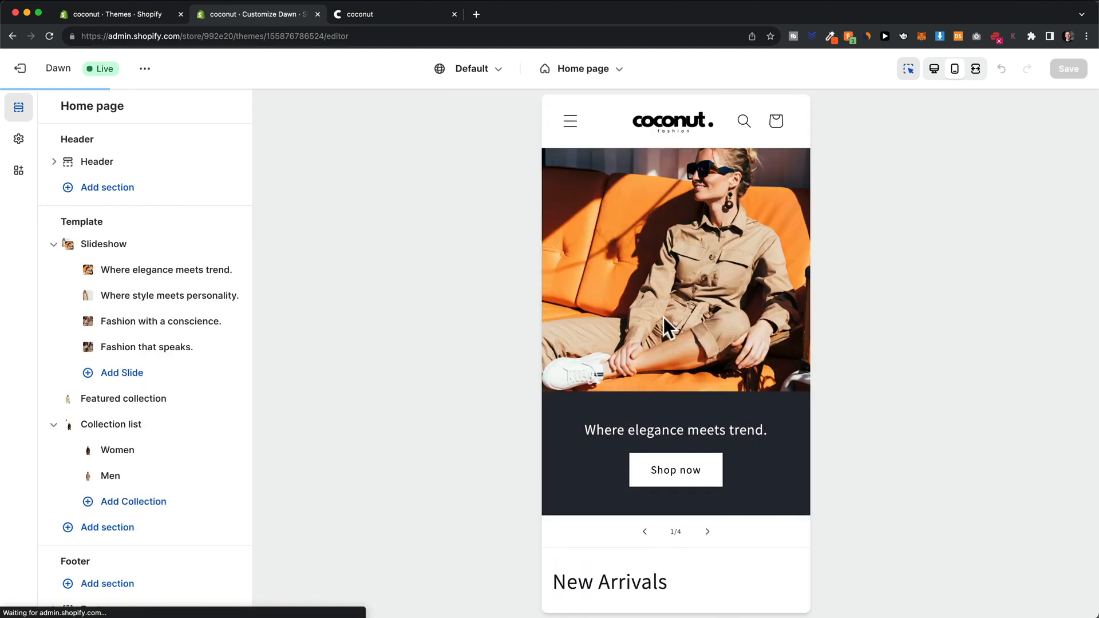
scroll(686, 246, down, 5)
scroll(686, 248, down, 7)
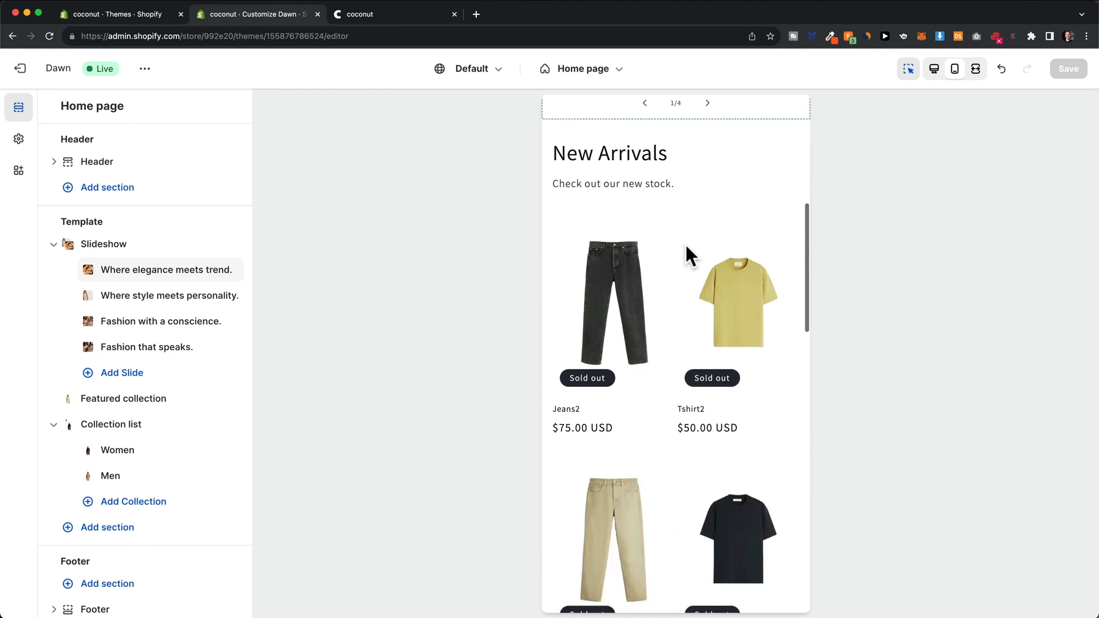
scroll(686, 256, down, 7)
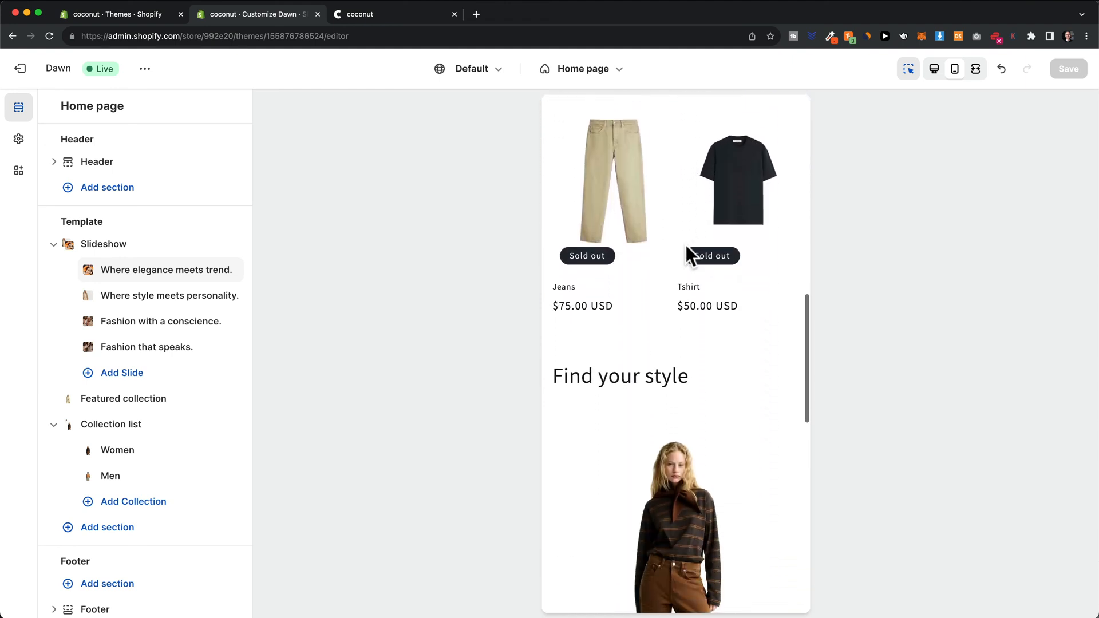
scroll(686, 245, down, 7)
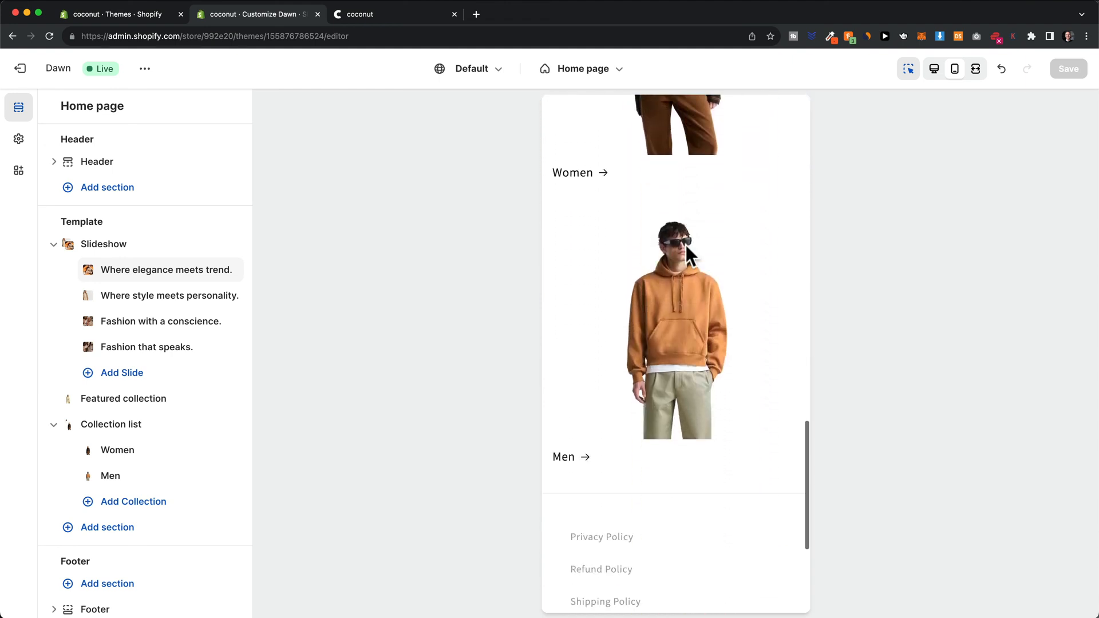
scroll(686, 247, up, 15)
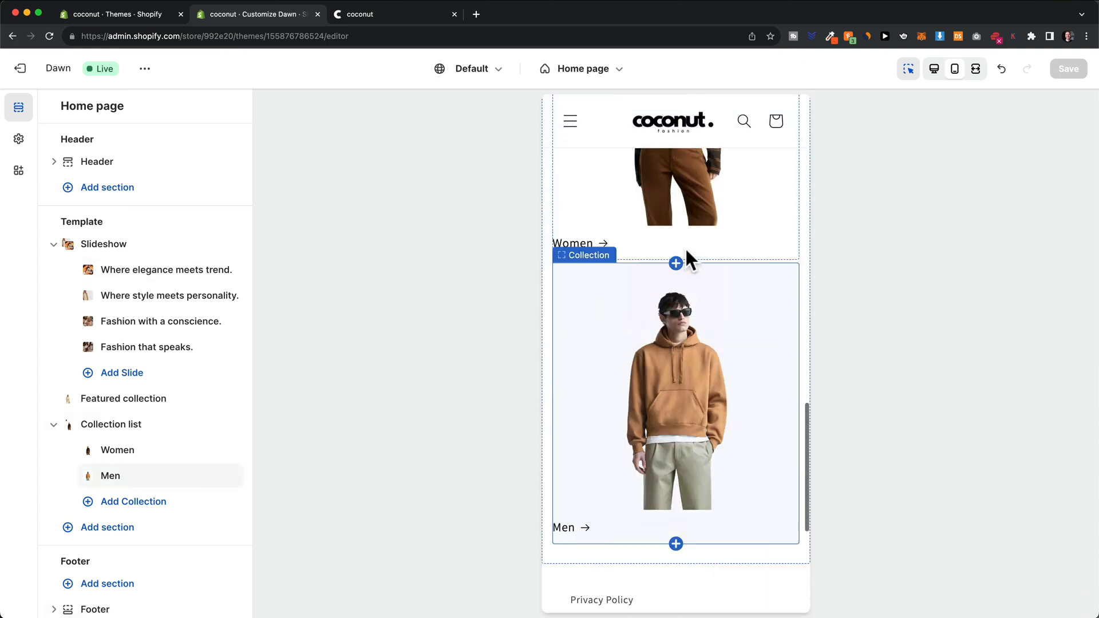
scroll(688, 266, up, 6)
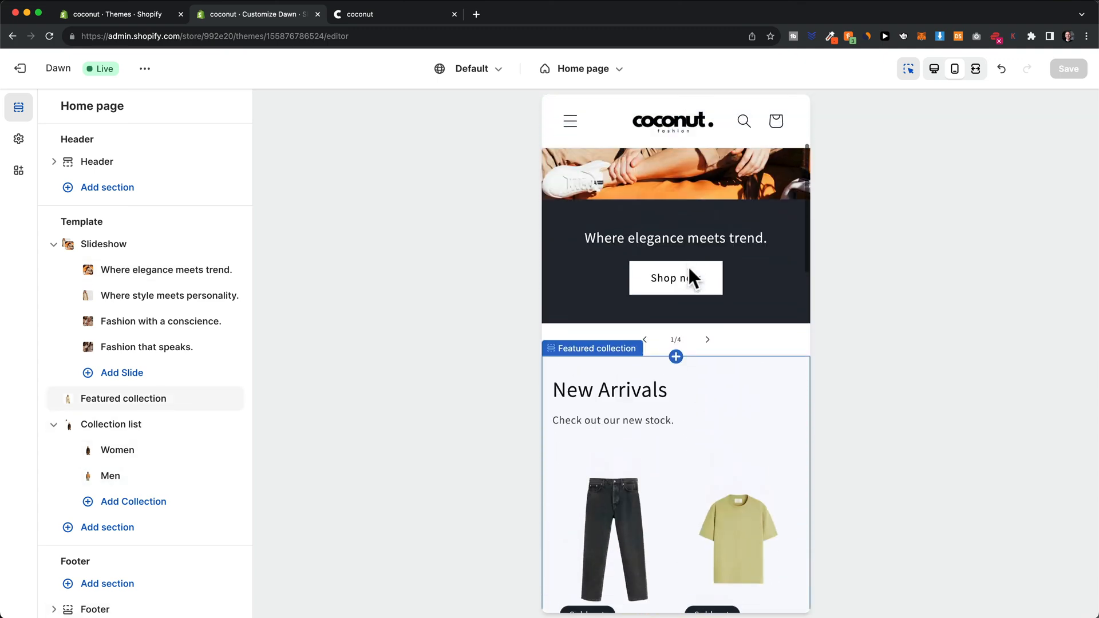
scroll(689, 269, up, 2)
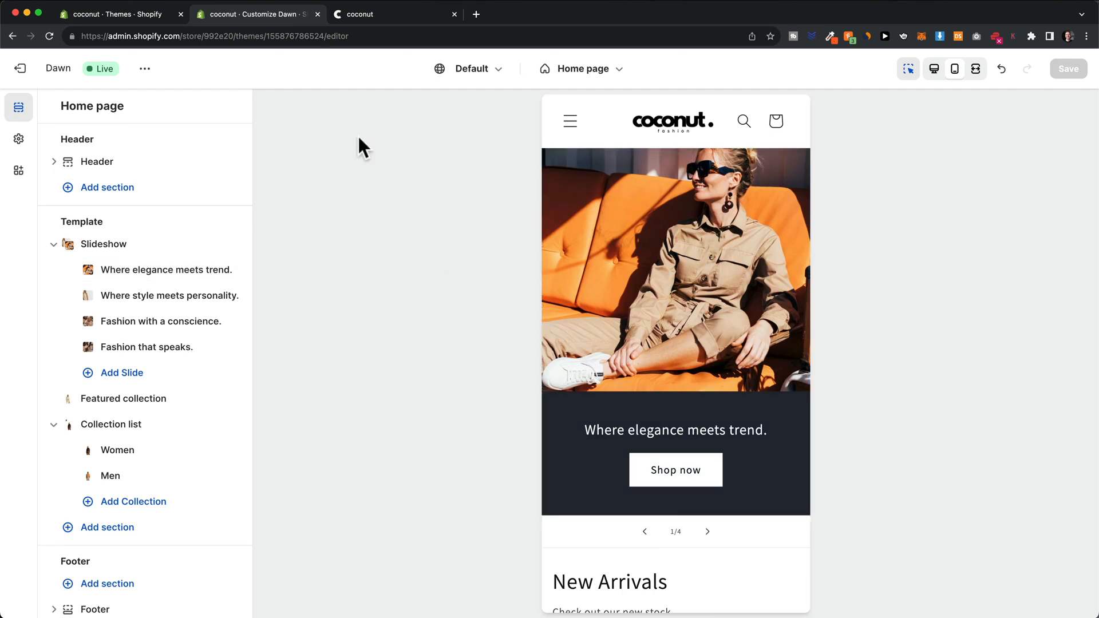
Step: Return to the Shopify admin, open the store settings and review the store's profile, billing, currency, time zone and order ID details
click(144, 15)
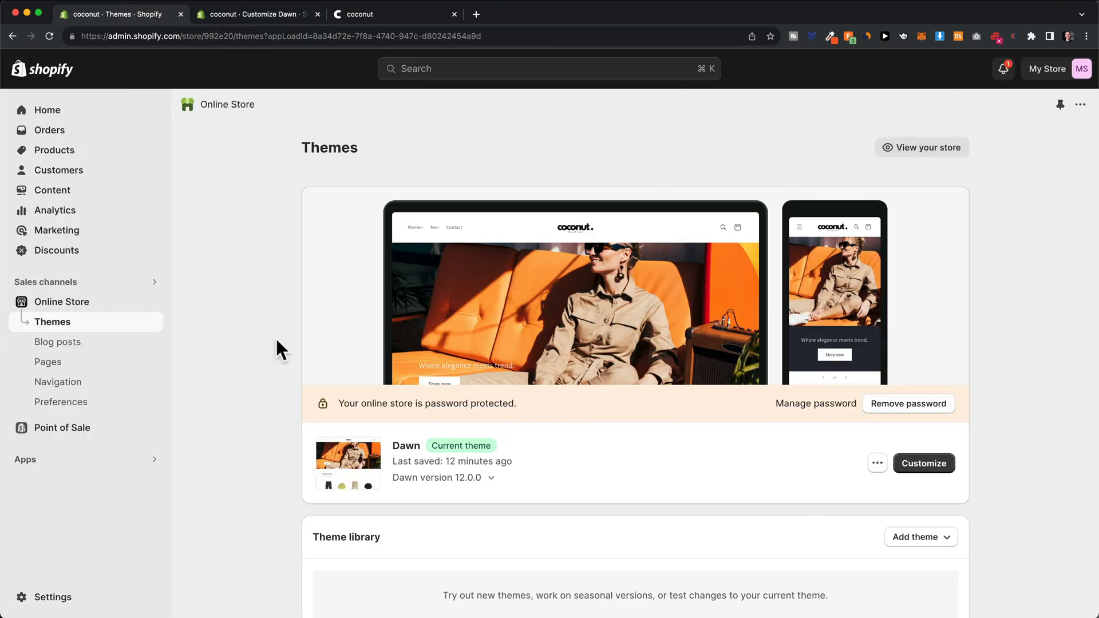
click(61, 598)
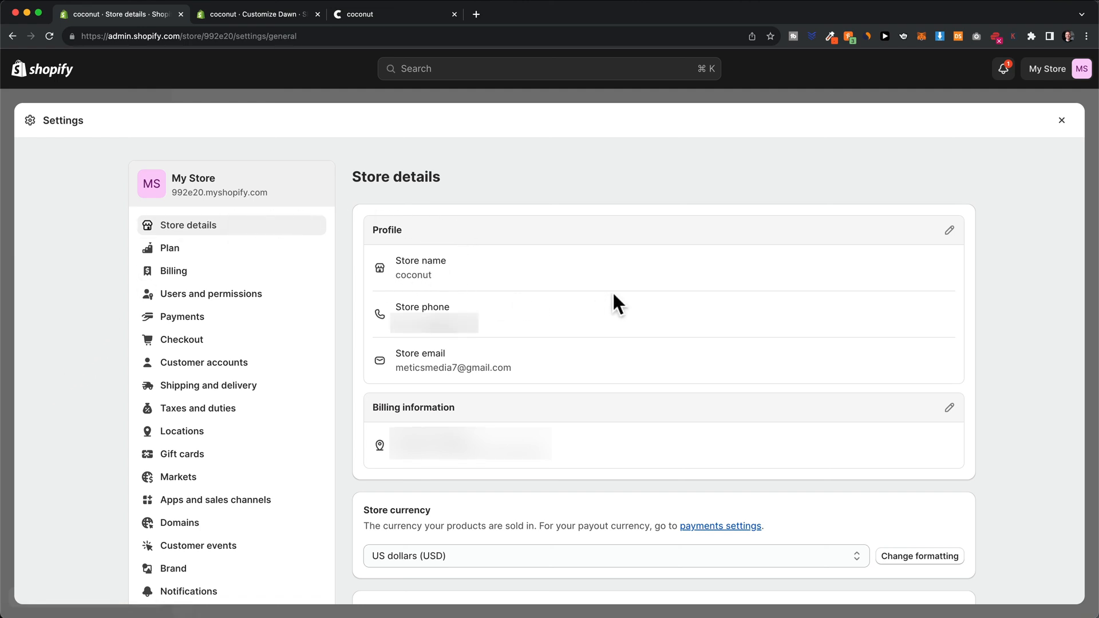
scroll(607, 296, down, 4)
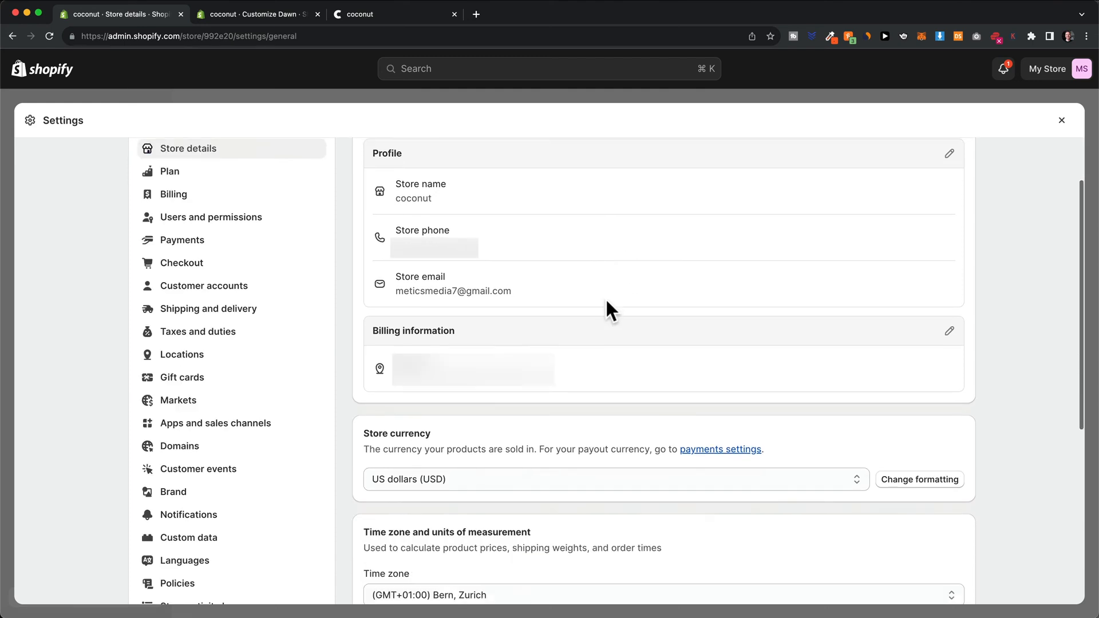
scroll(458, 348, down, 4)
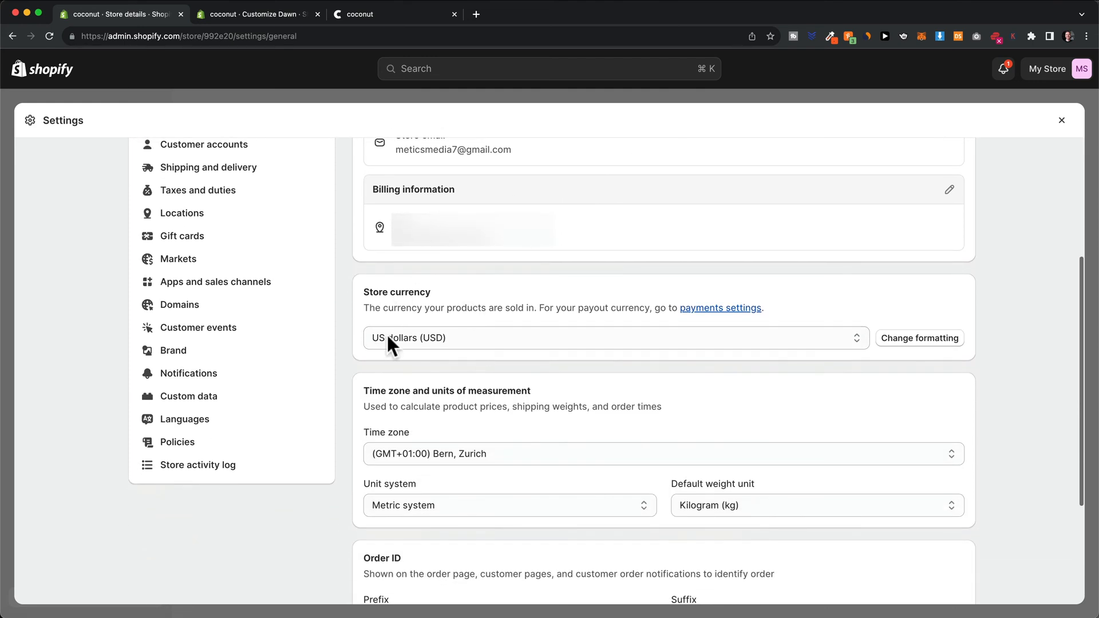
scroll(628, 356, down, 1)
scroll(627, 357, down, 3)
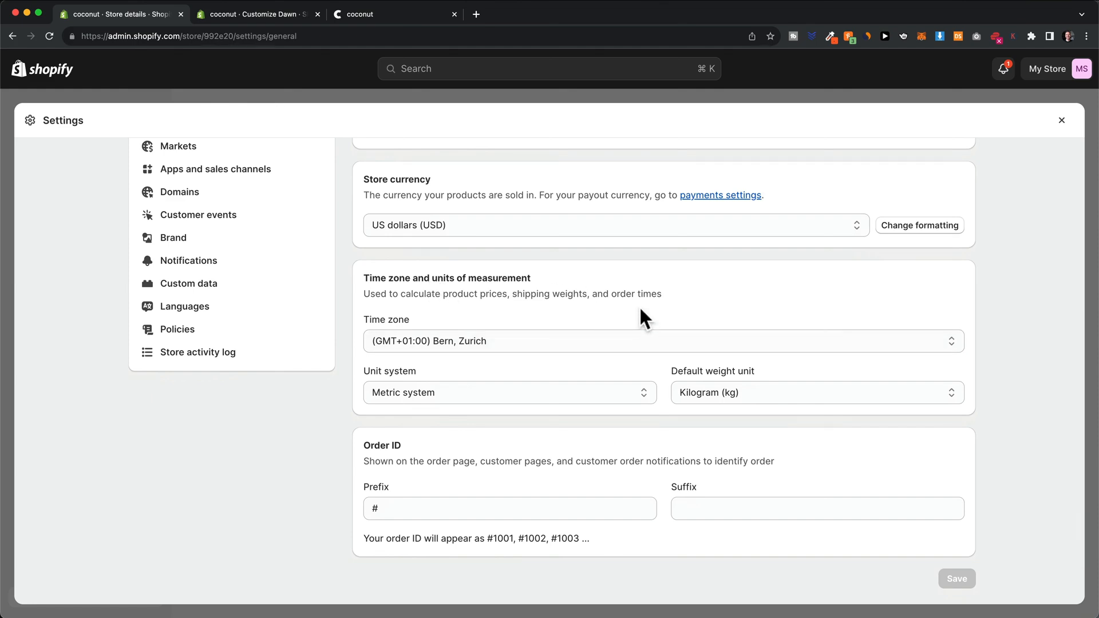
scroll(445, 321, up, 11)
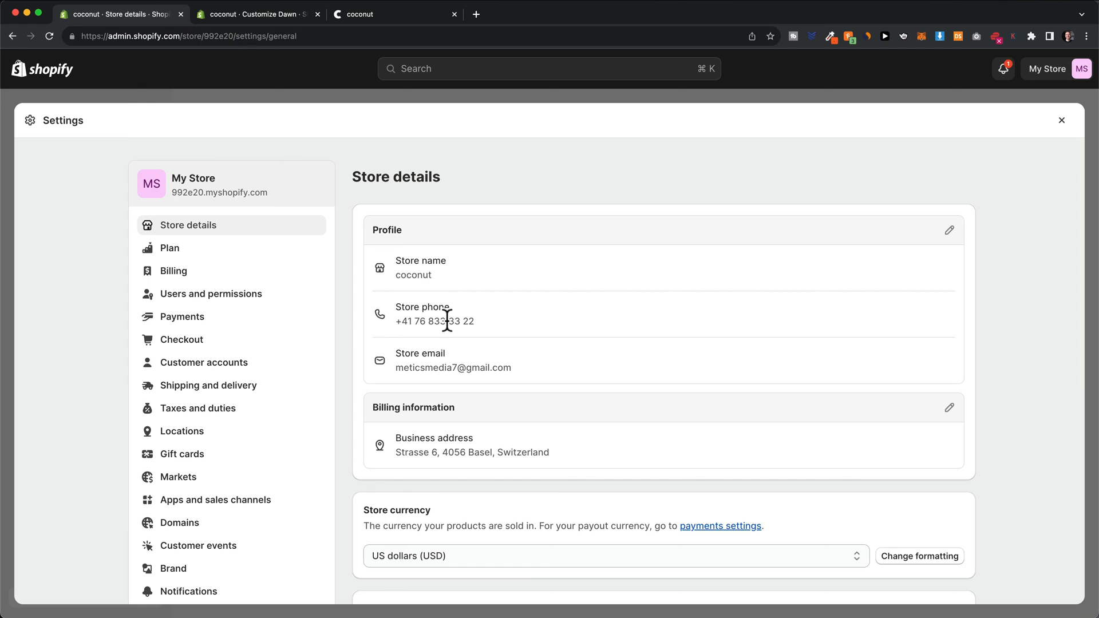
Step: Open the Payments settings and review the Shopify Payments, PayPal and manual payment method options
click(197, 319)
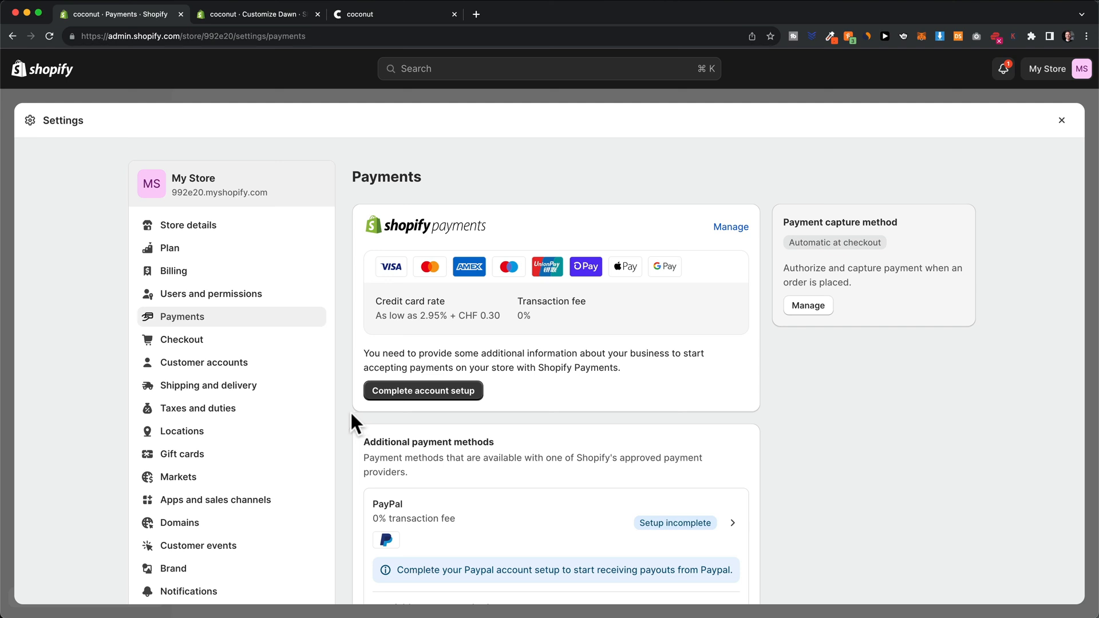
scroll(347, 418, down, 5)
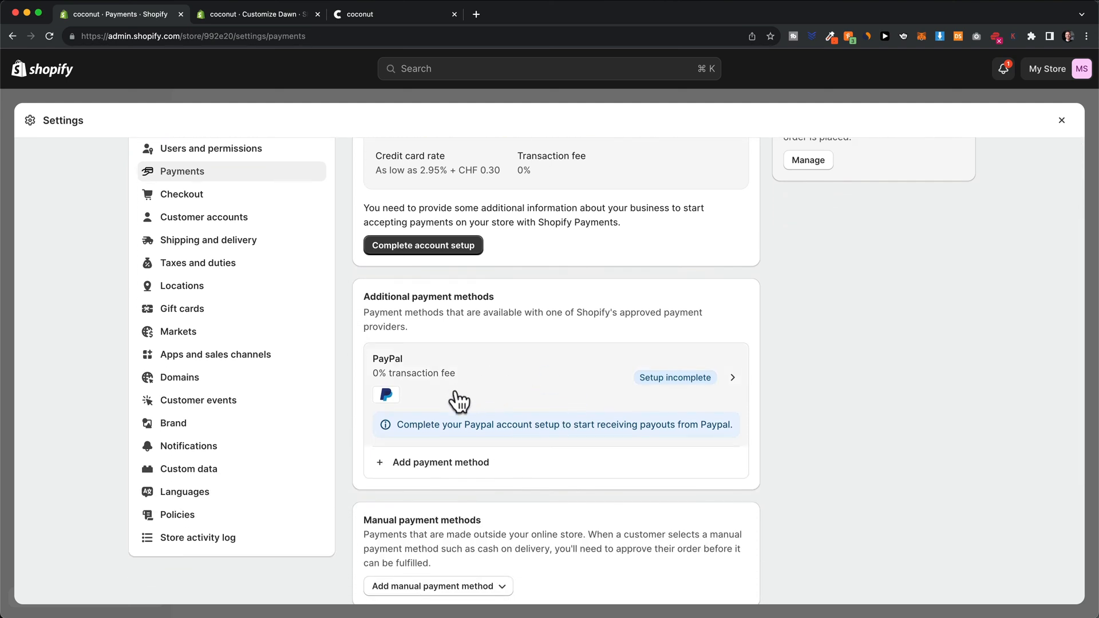
scroll(347, 455, up, 5)
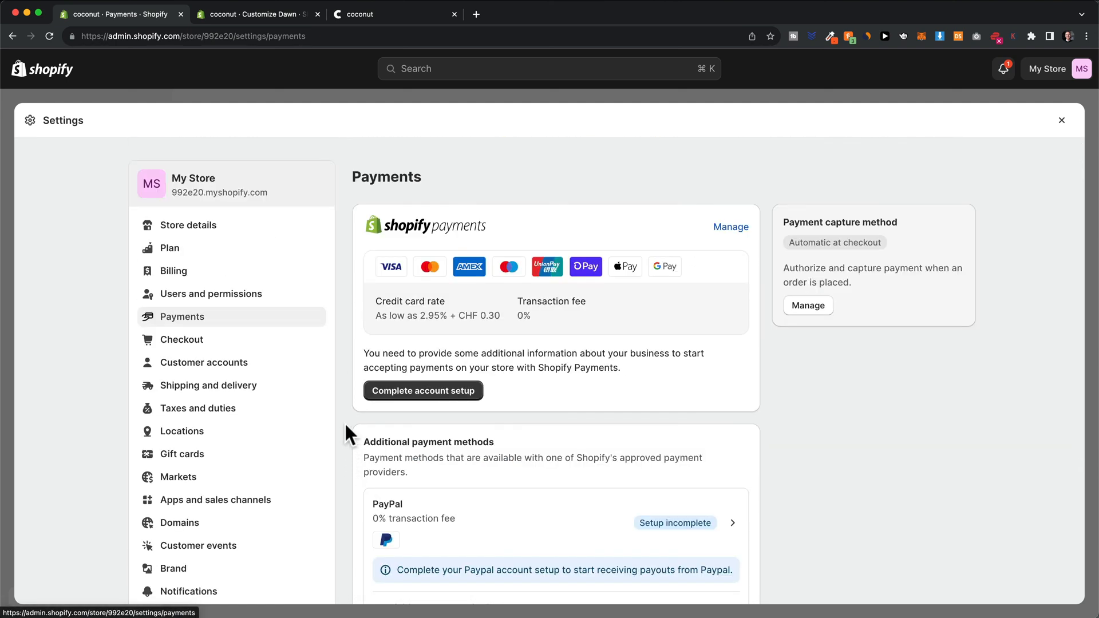
Step: Open the Shipping and delivery settings, review the General profile's products, shipping origin and zone rates, and return to the shipping overview
click(252, 388)
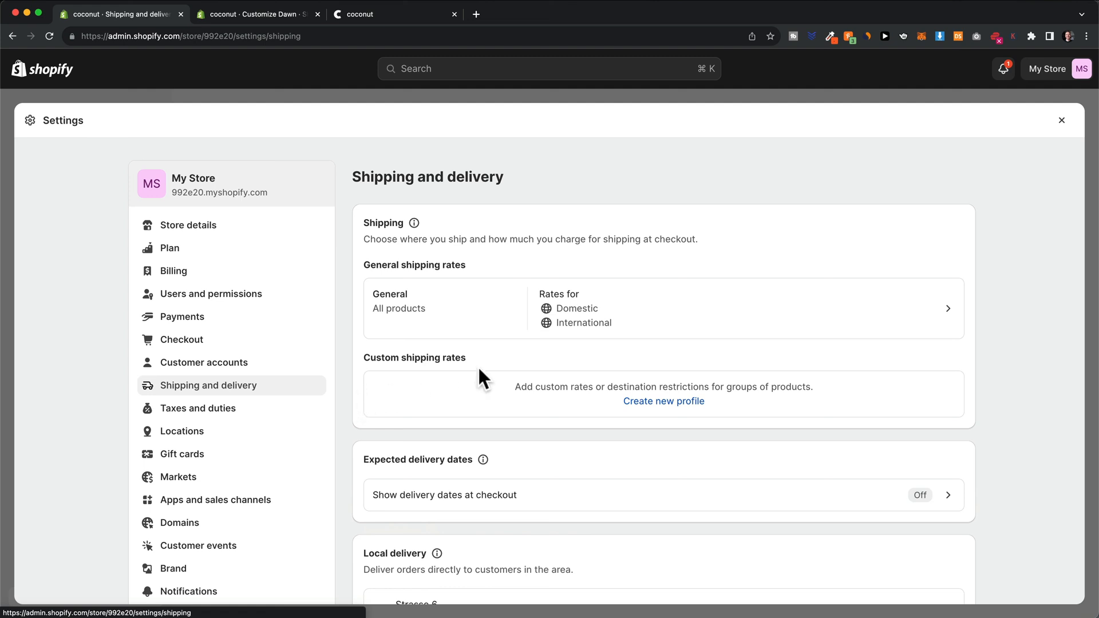
click(613, 313)
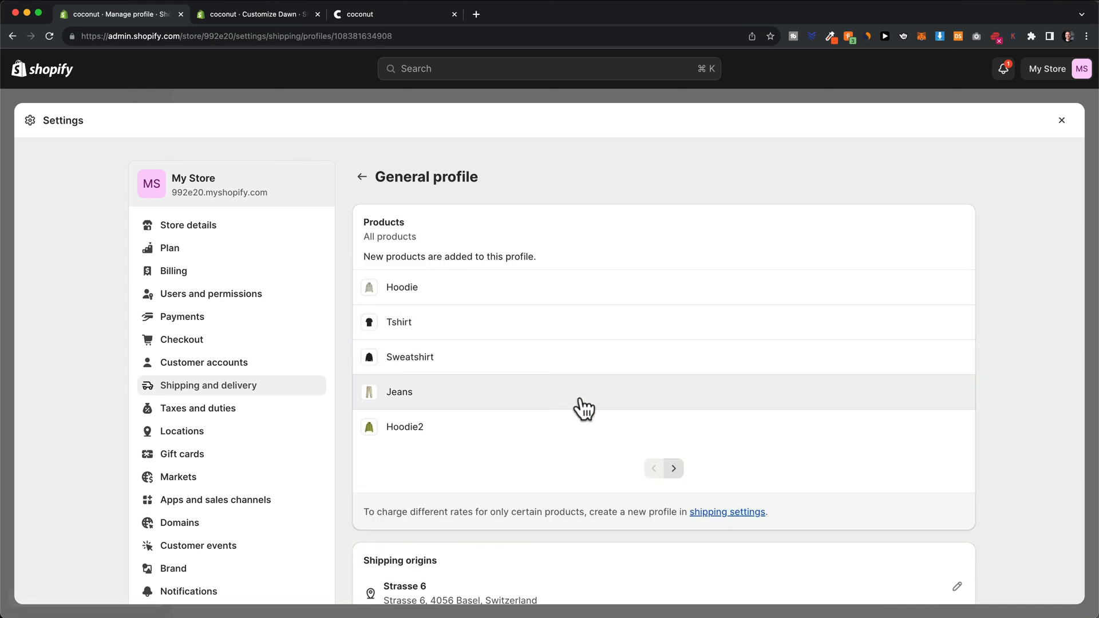
scroll(582, 400, down, 5)
scroll(540, 395, down, 3)
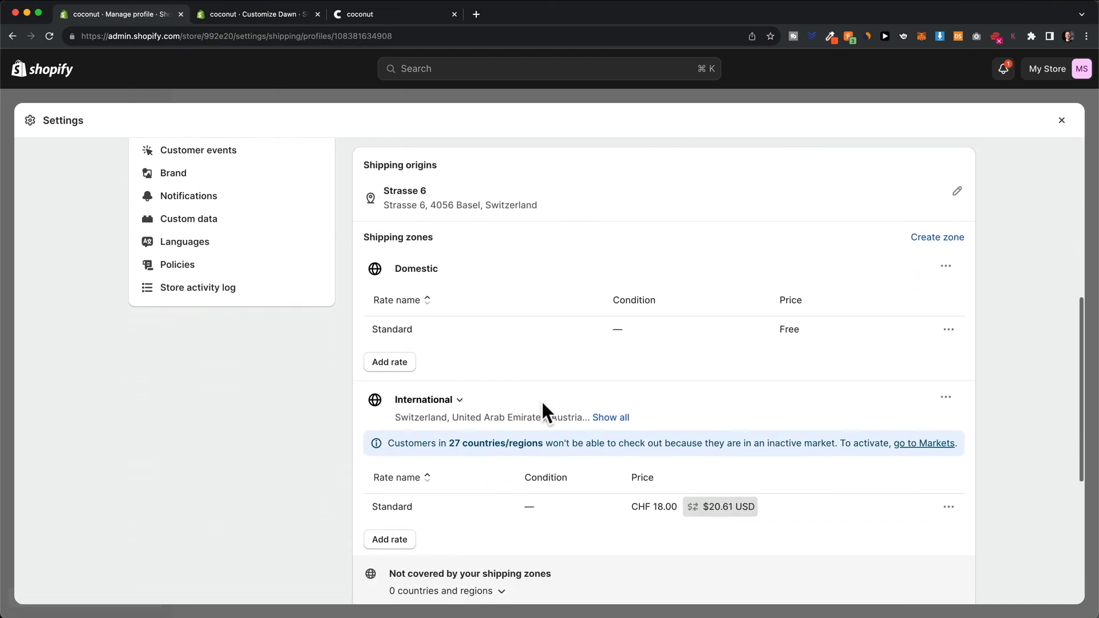
scroll(541, 401, up, 1)
scroll(543, 402, up, 4)
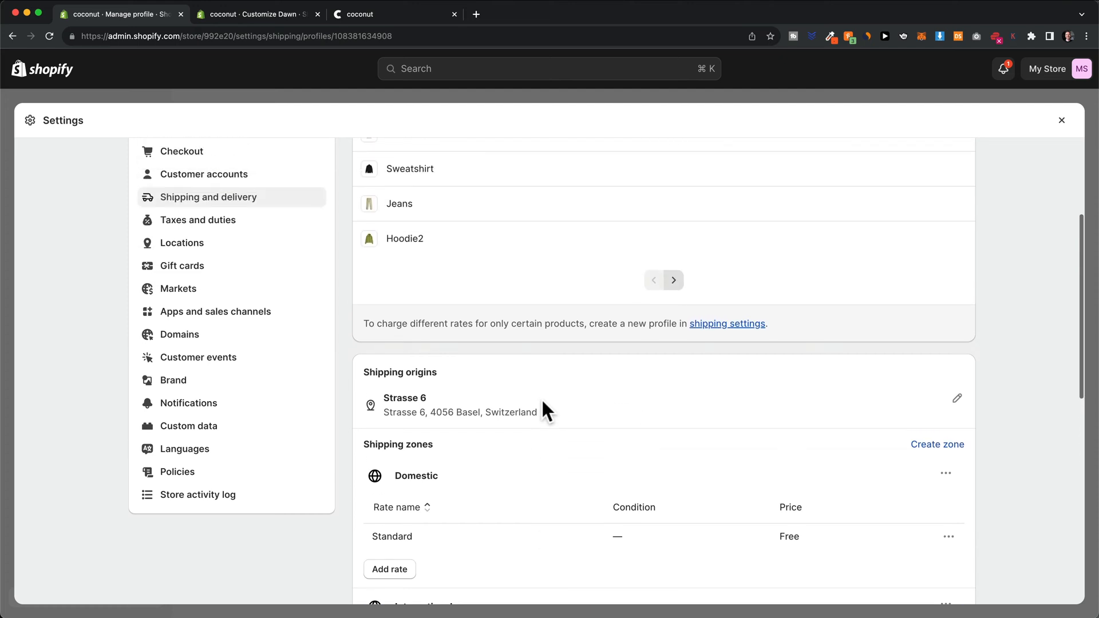
scroll(542, 403, up, 3)
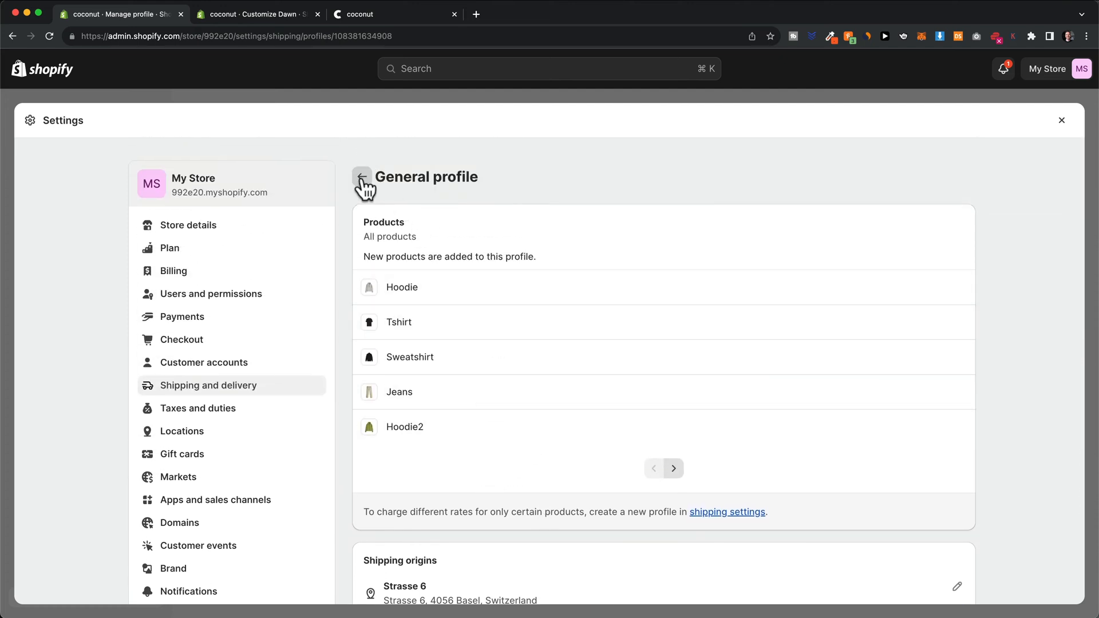
click(362, 179)
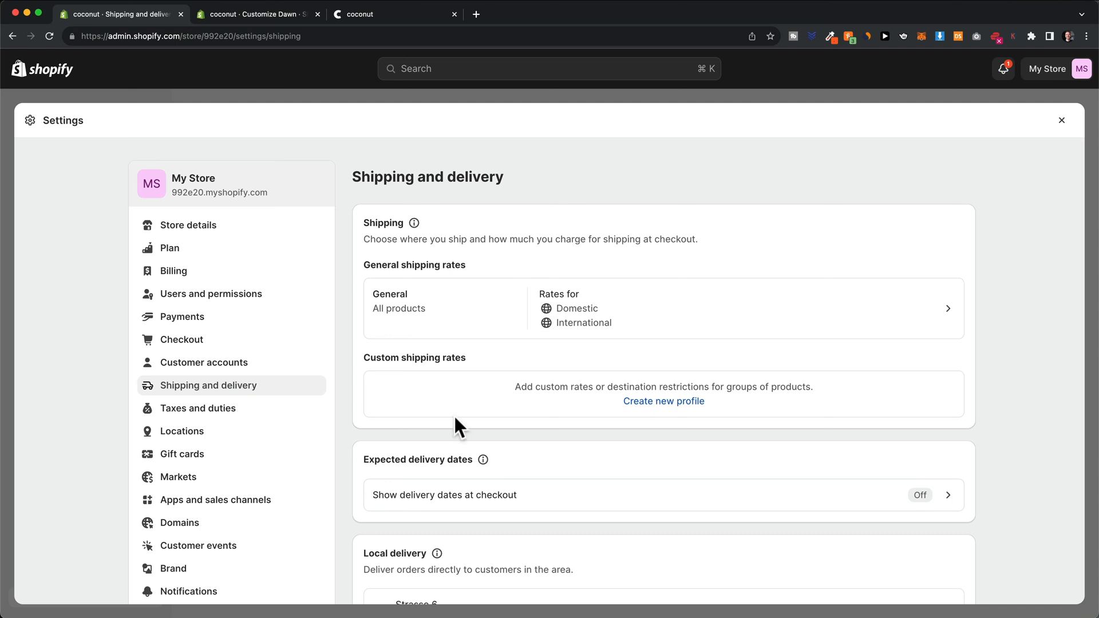
Step: Review the sales tax regions in the Taxes and duties settings, and open the Domains settings
click(229, 410)
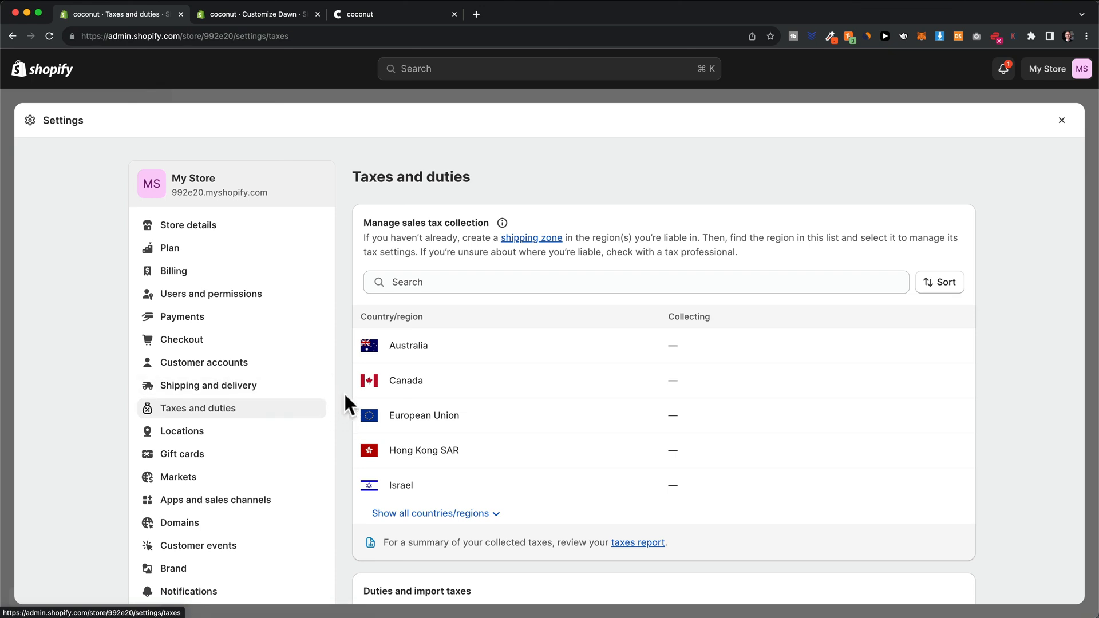
scroll(221, 479, down, 1)
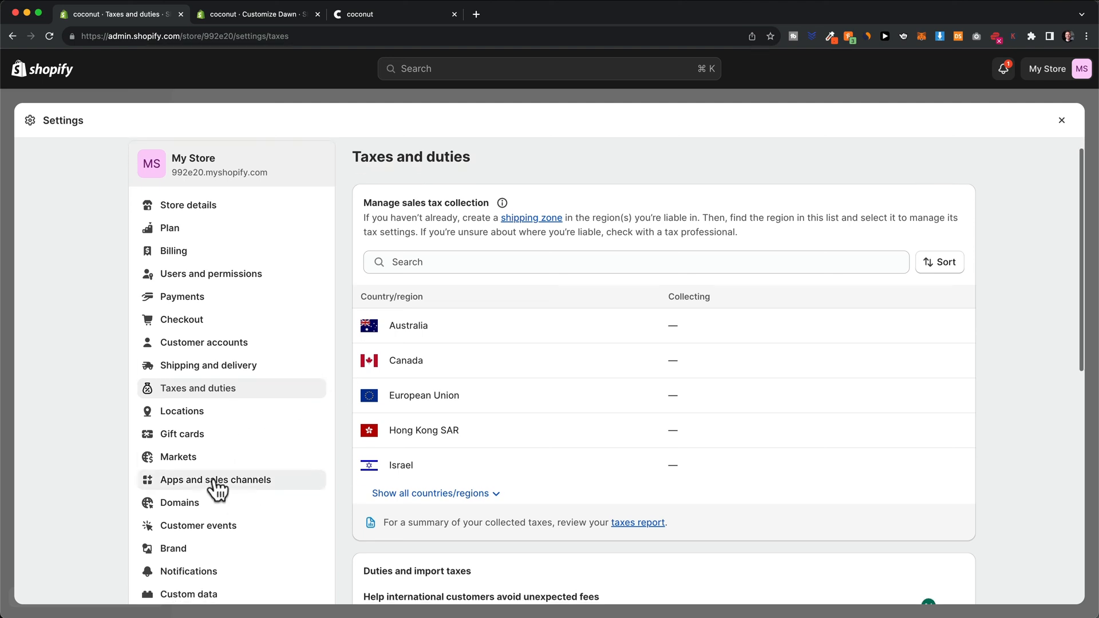
click(194, 494)
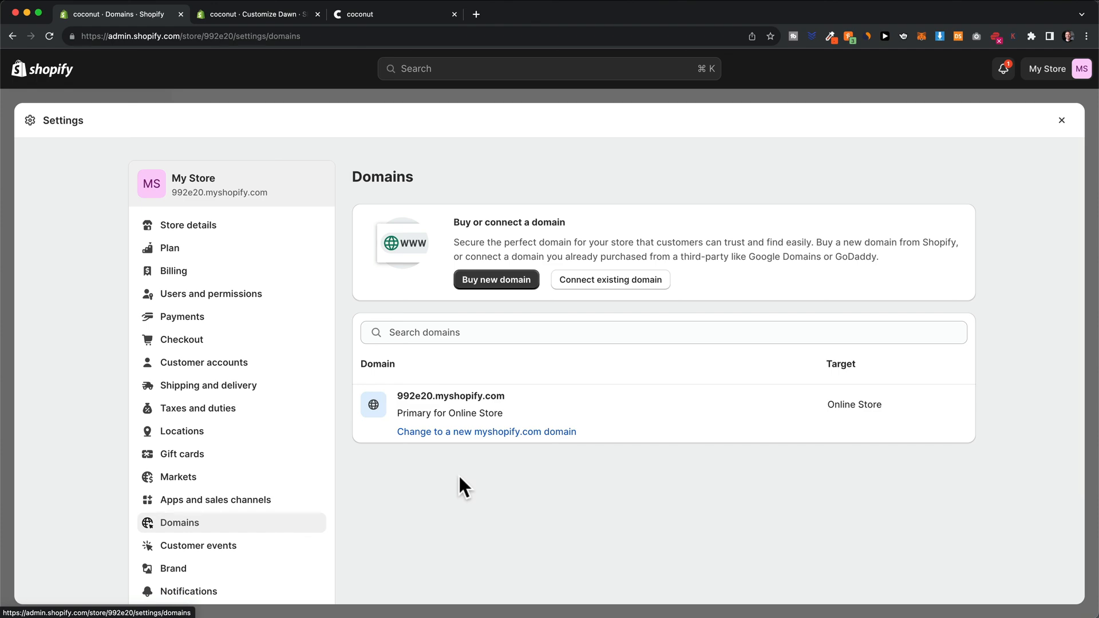
Step: Open the primary myshopify.com domain's details, compare it with the live storefront's web address, and return to the Domains overview
drag(507, 398, 400, 401)
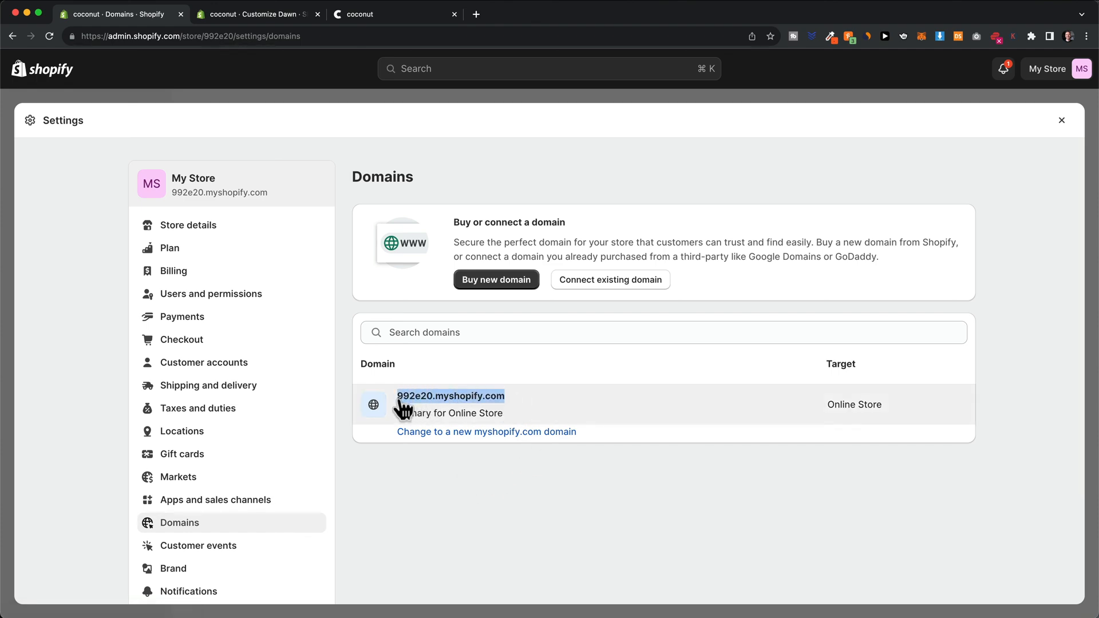
click(403, 404)
click(372, 15)
click(286, 35)
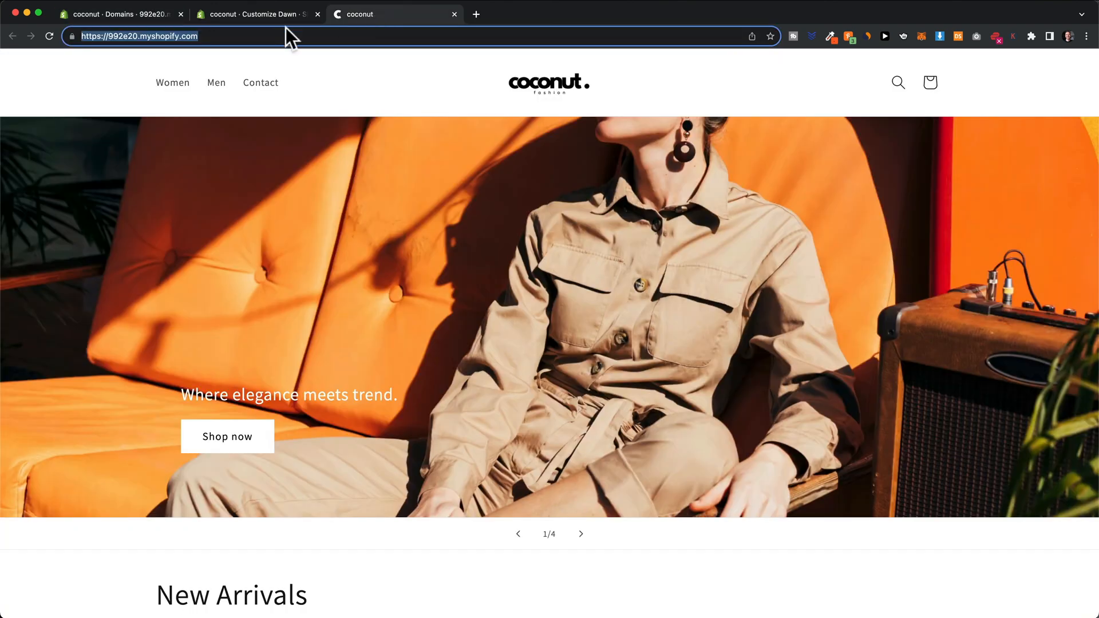
click(116, 36)
drag(108, 36, 216, 36)
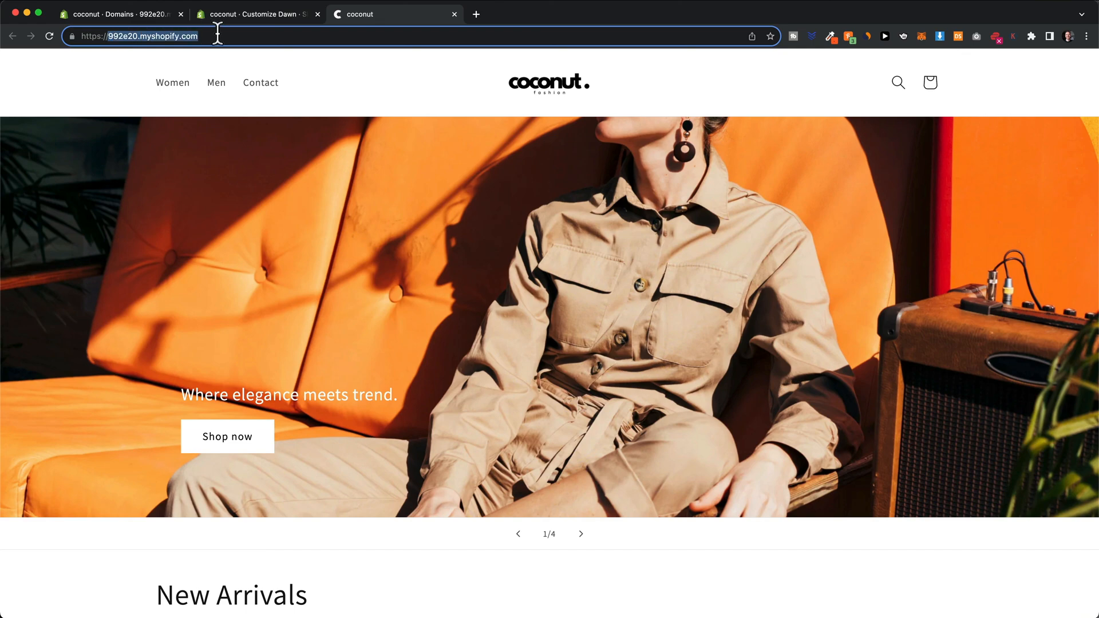
click(153, 15)
click(361, 178)
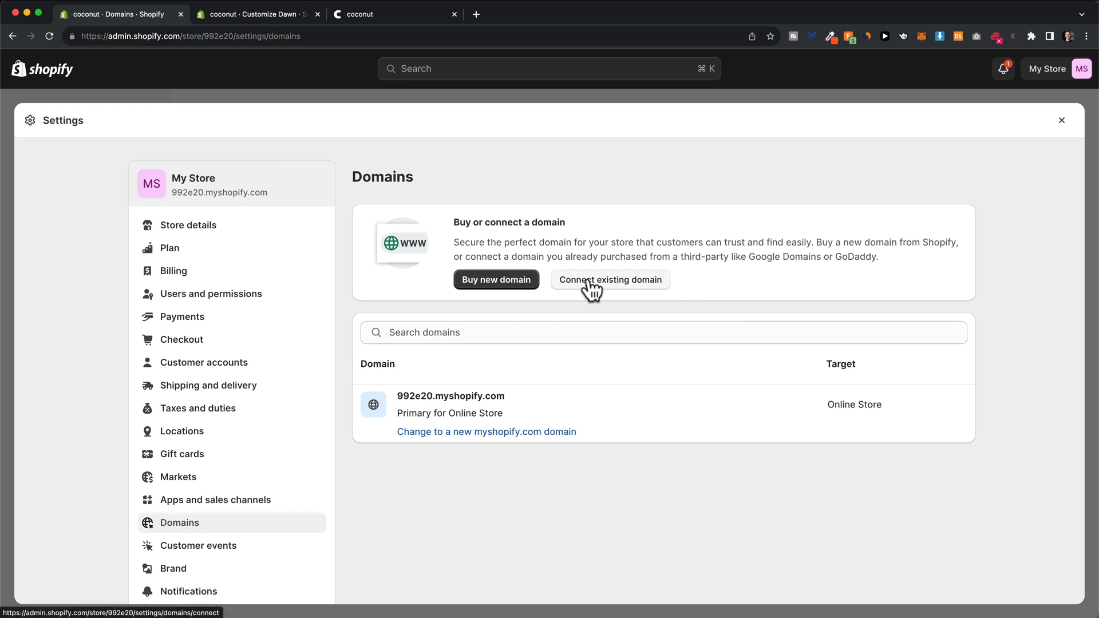
Step: Search for the new domain coconutfashion.com to check its availability and alternatives, and return to the Domains overview without buying
click(487, 283)
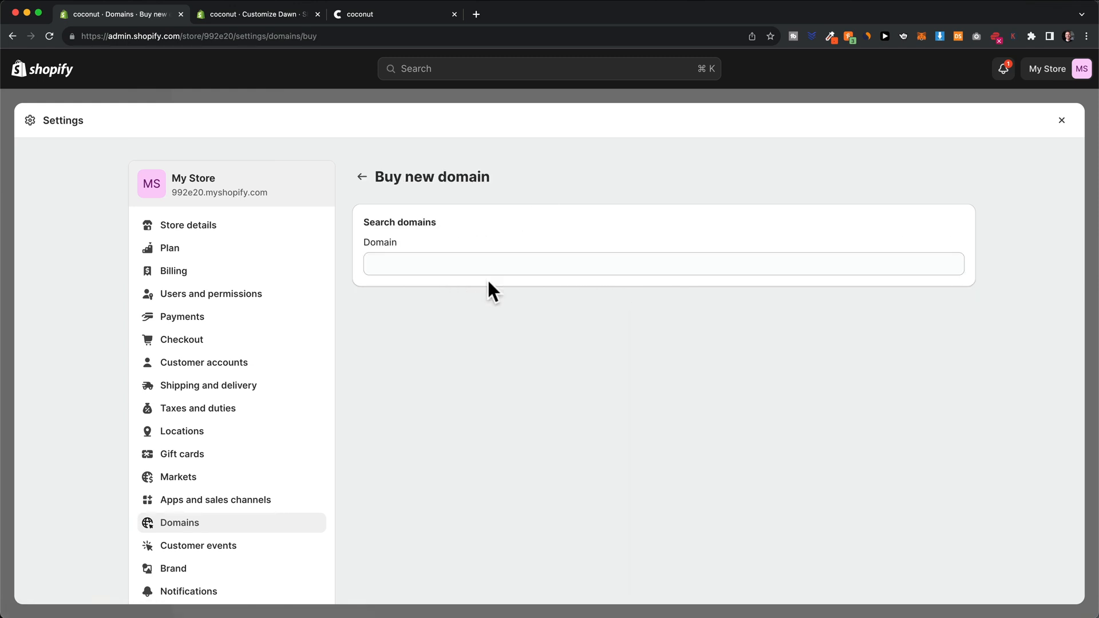
click(497, 263)
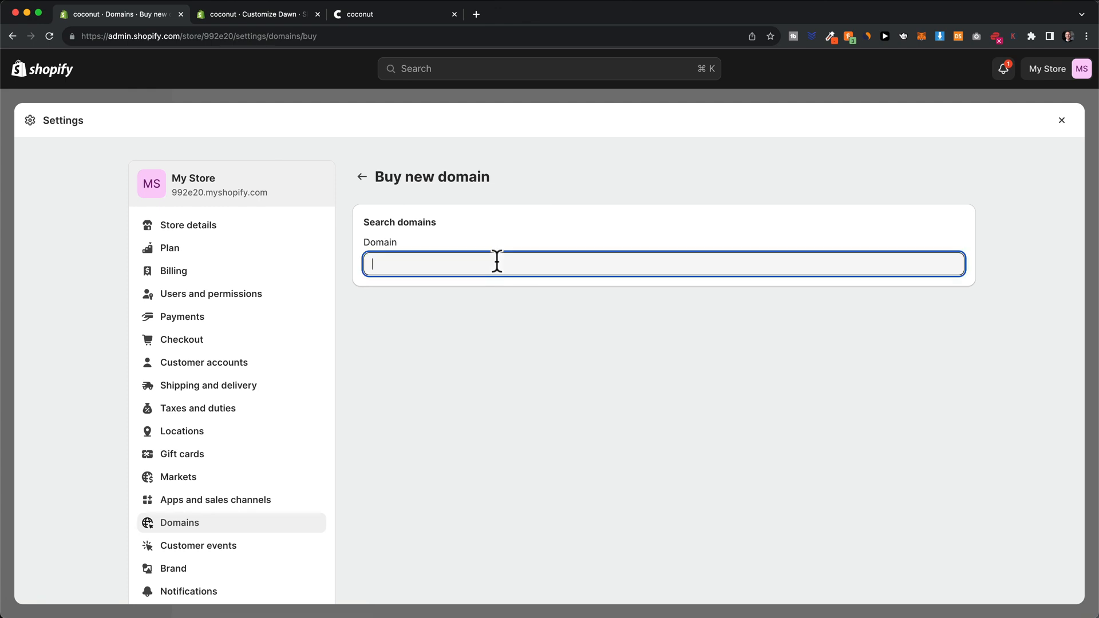
text(co)
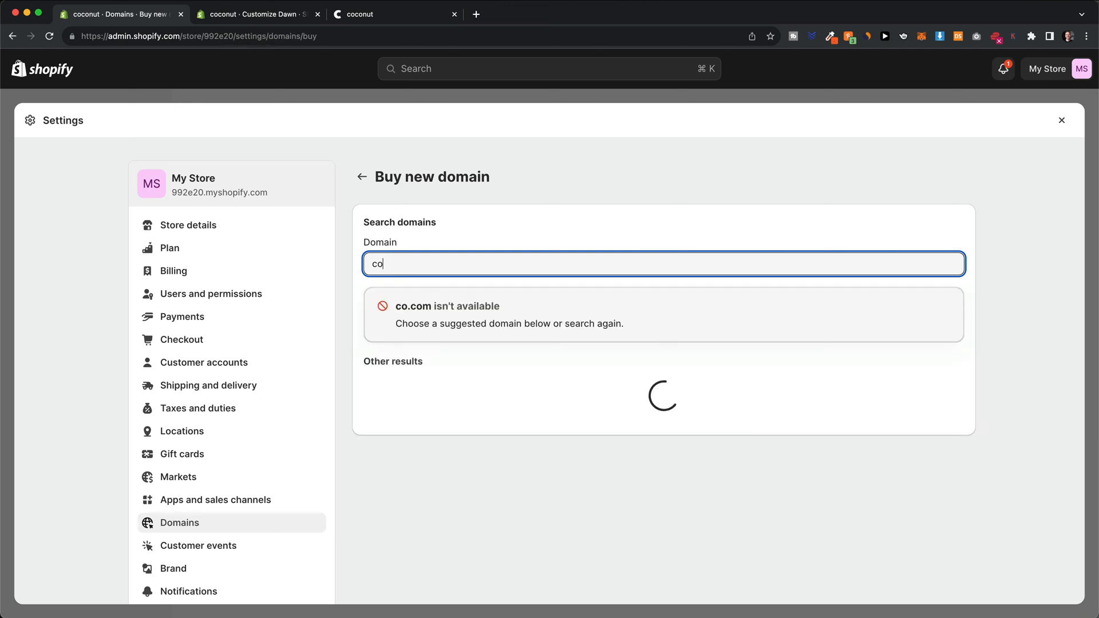
text(conutfashion.com)
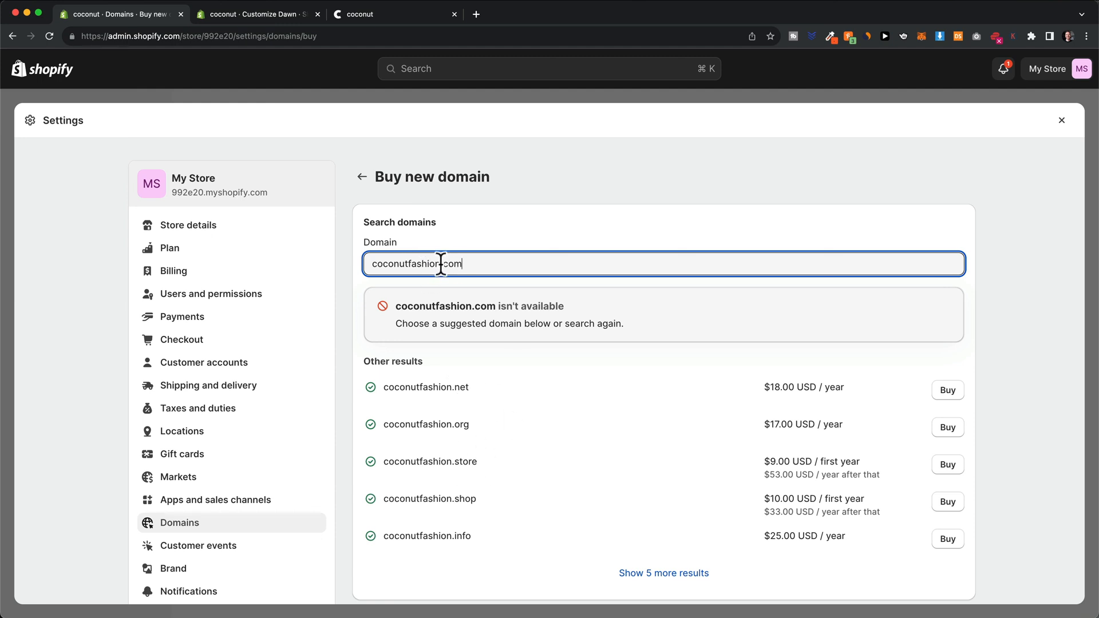
drag(444, 264, 501, 265)
click(477, 232)
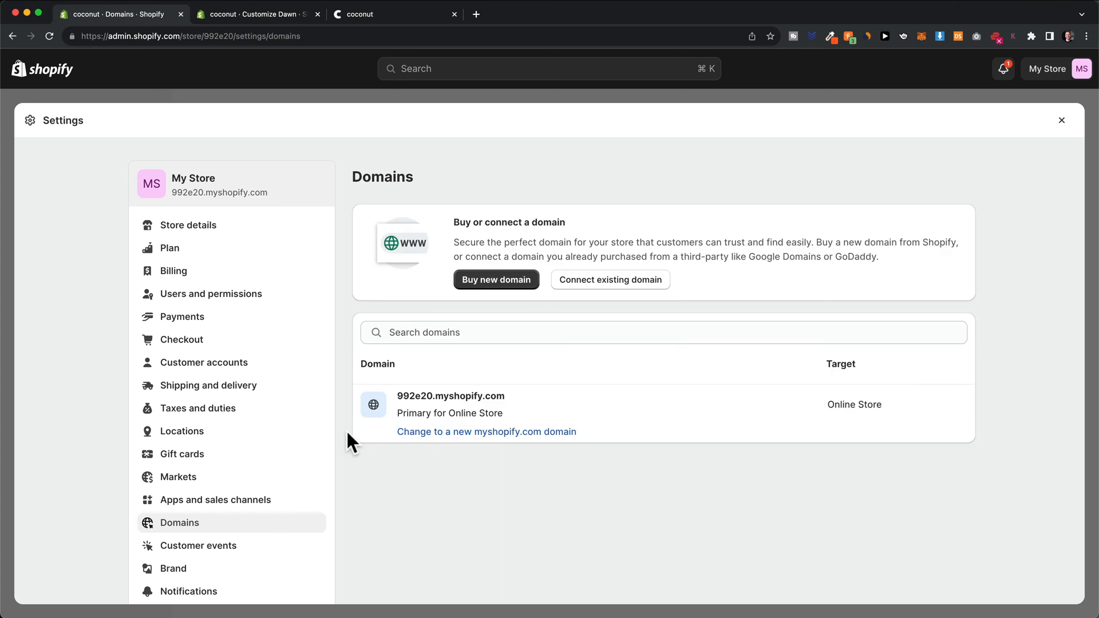
Step: Open the Languages settings, look through the languages offered for translation, and close the choice without adding one
scroll(347, 433, down, 5)
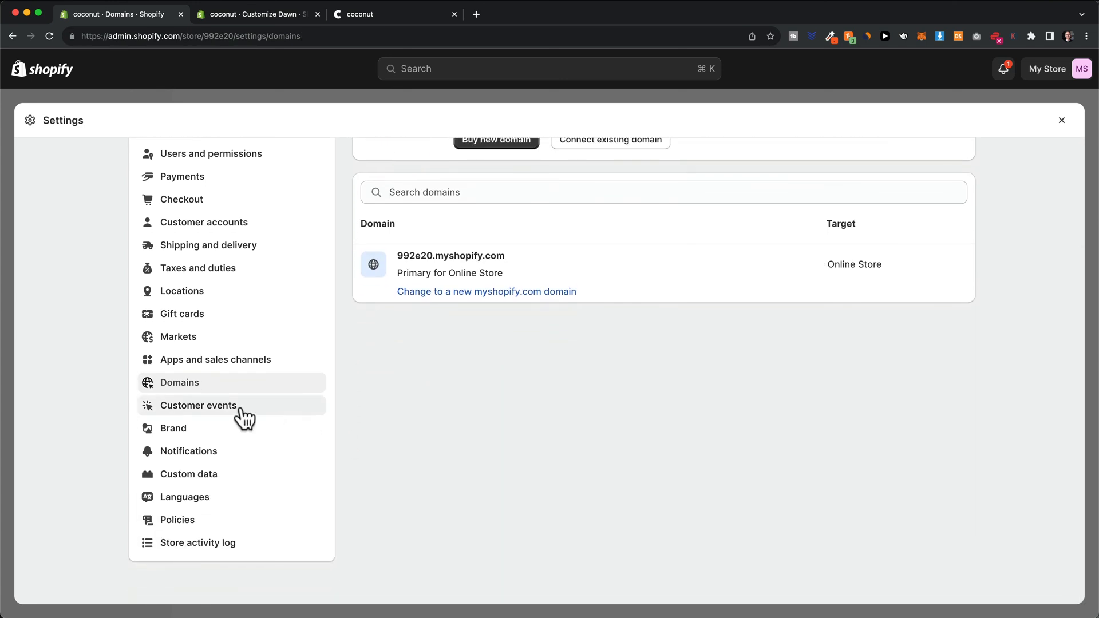
click(202, 503)
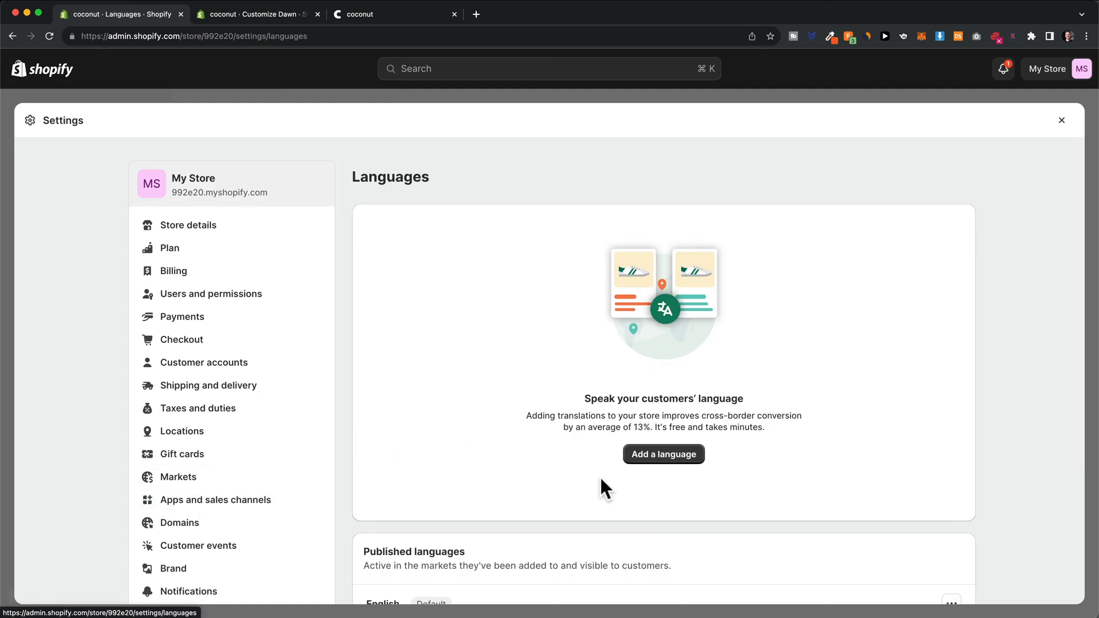
click(649, 464)
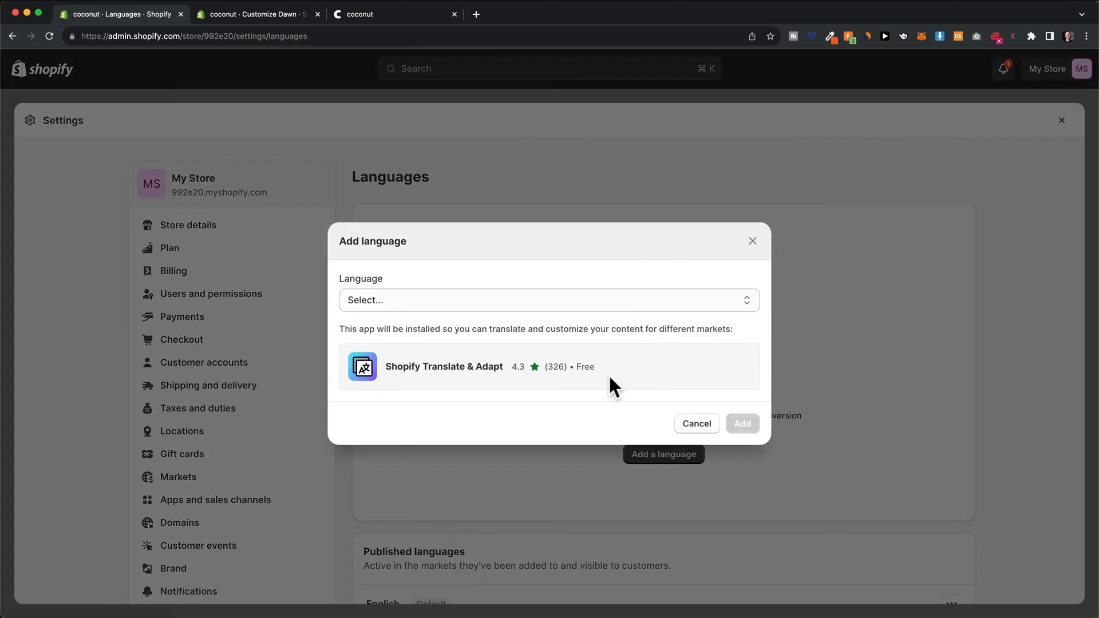
click(458, 302)
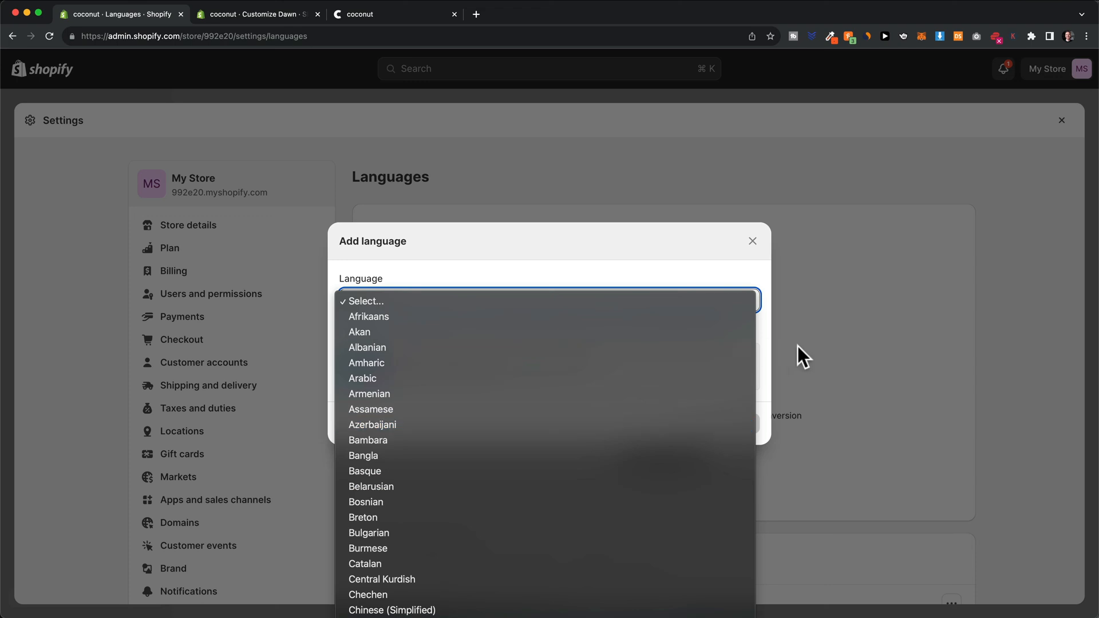
click(846, 343)
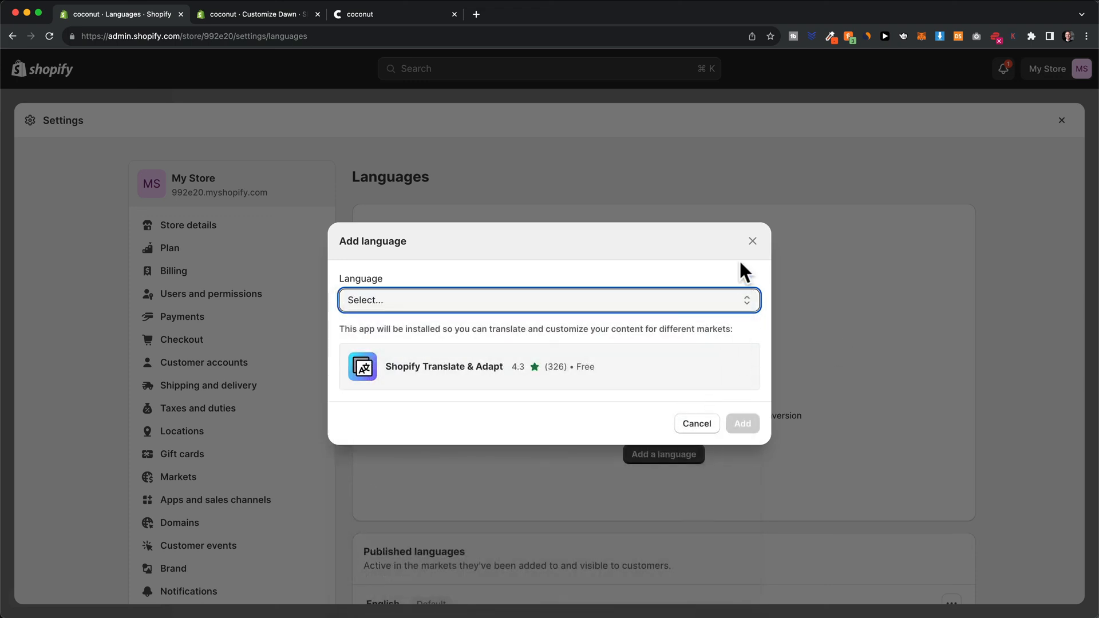
click(753, 241)
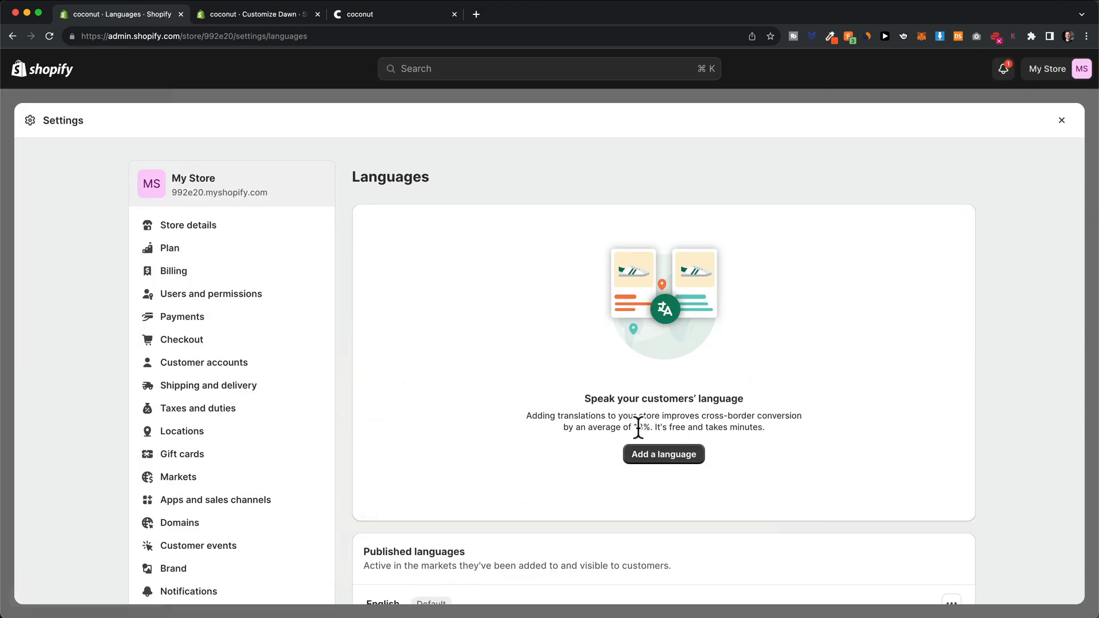
drag(580, 427, 669, 426)
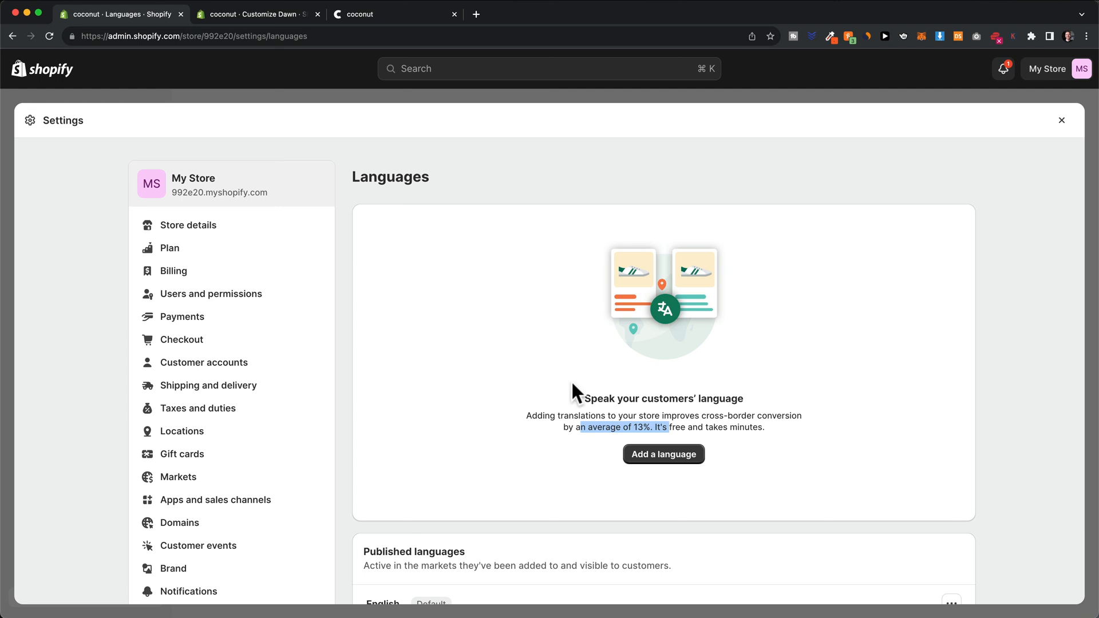
click(523, 387)
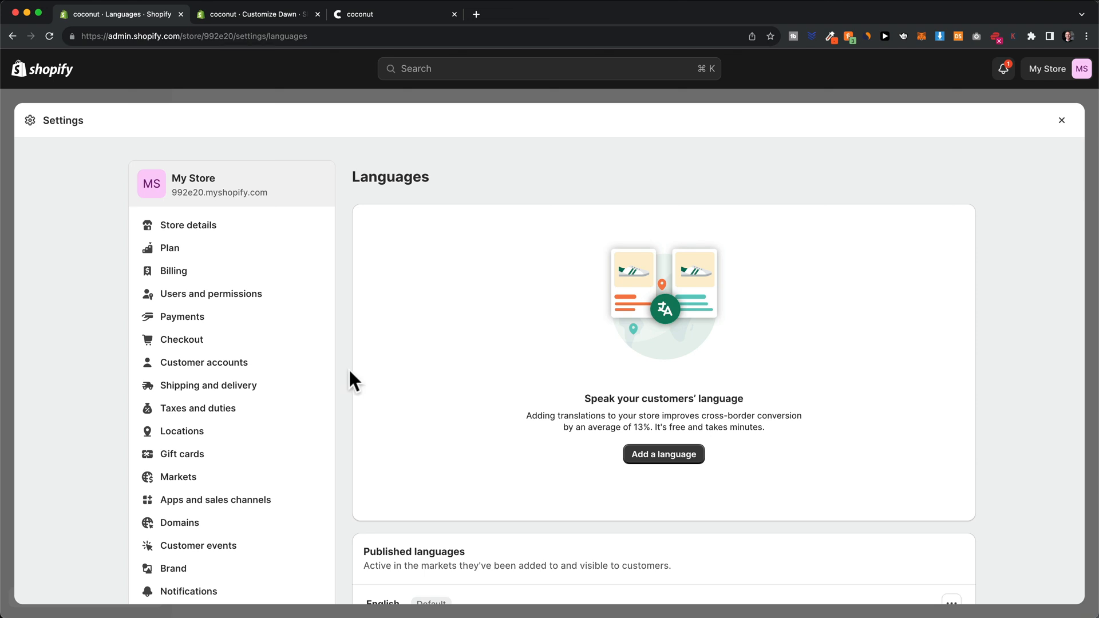
scroll(286, 366, down, 3)
scroll(258, 387, up, 3)
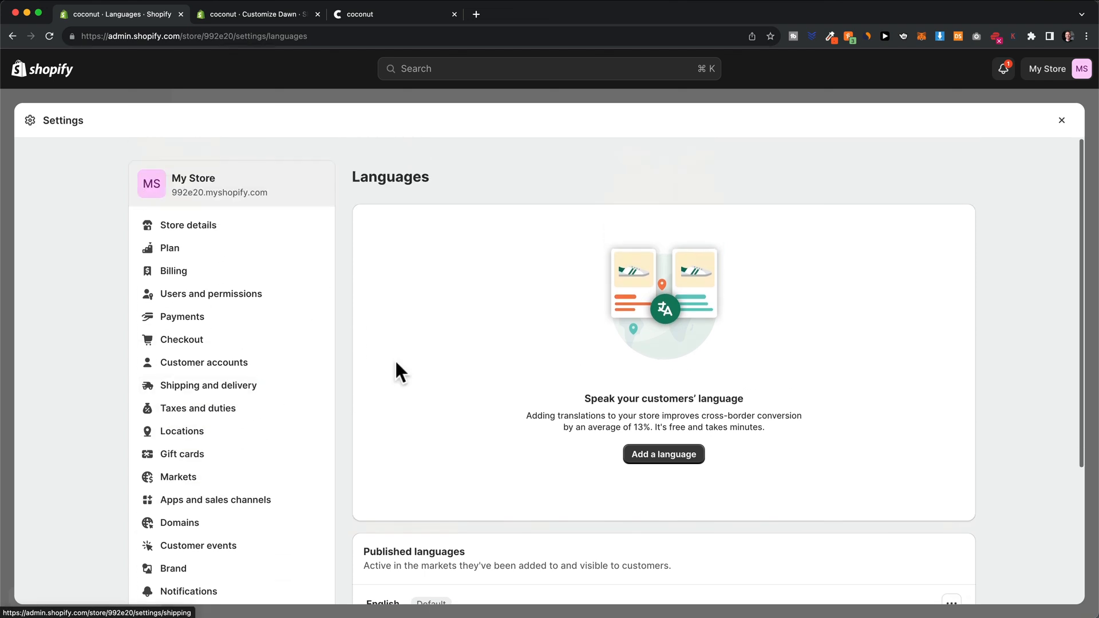
Step: Close the settings and remove the password protection from the online store on the Themes page
click(1062, 120)
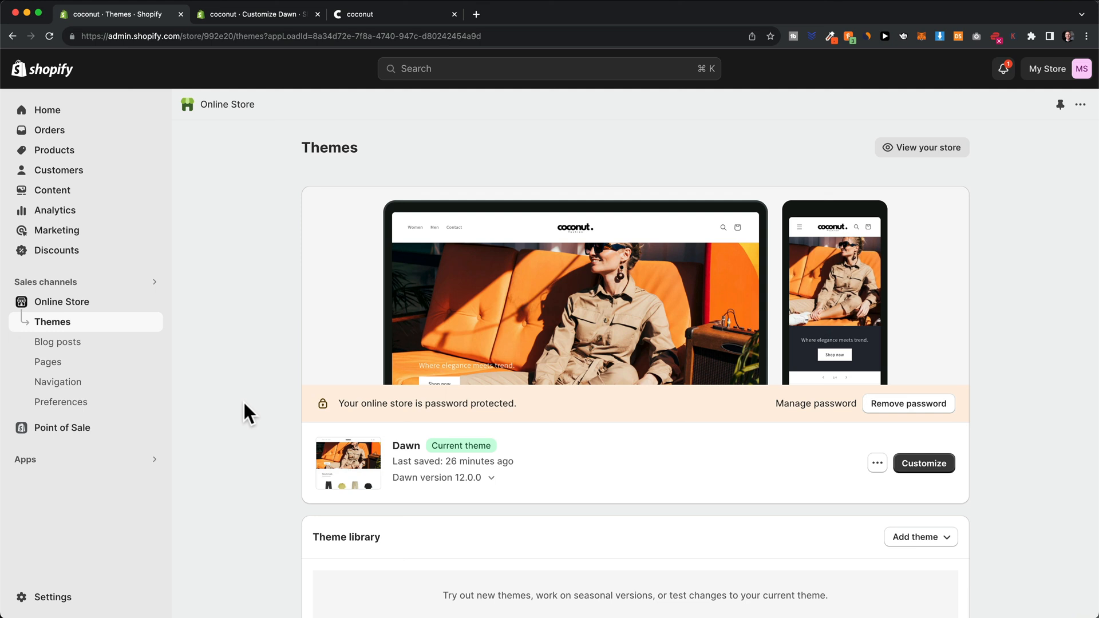
drag(337, 401, 548, 398)
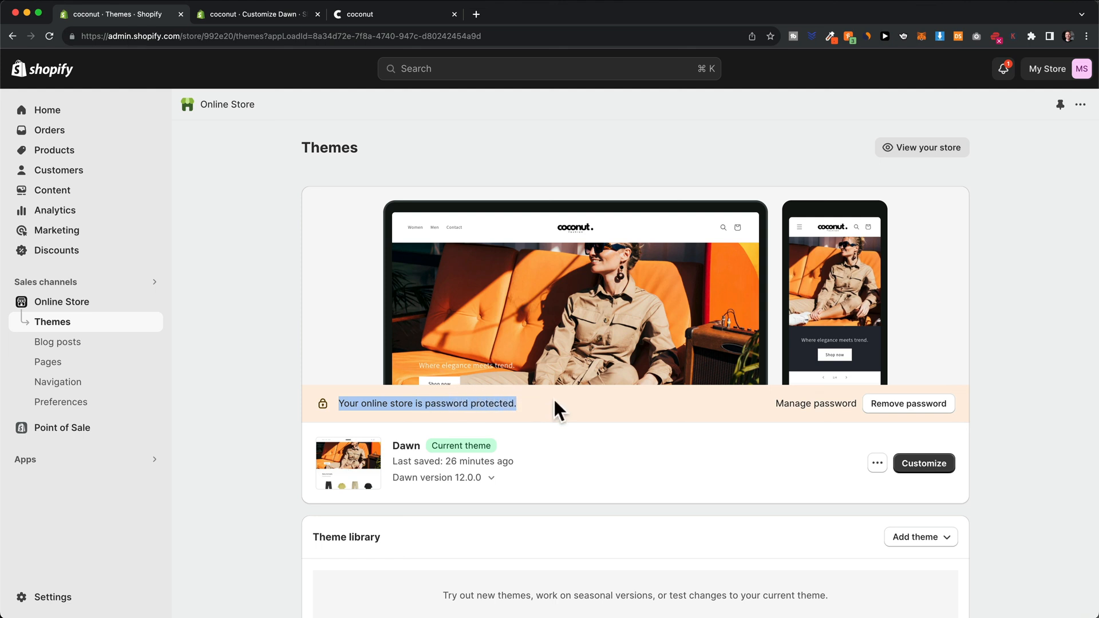
click(554, 401)
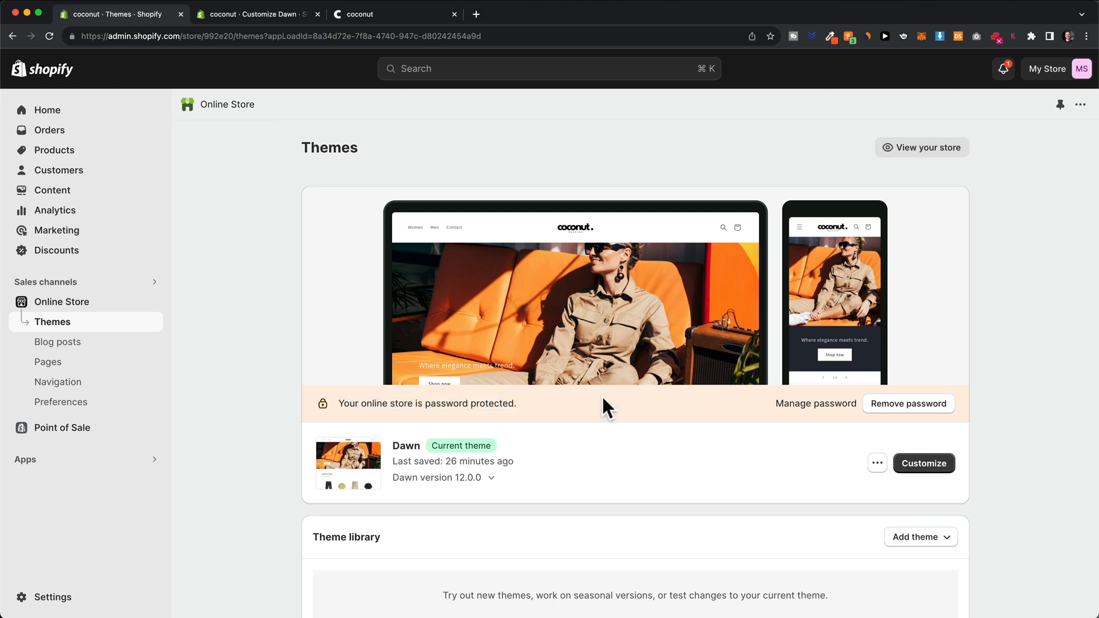
click(909, 404)
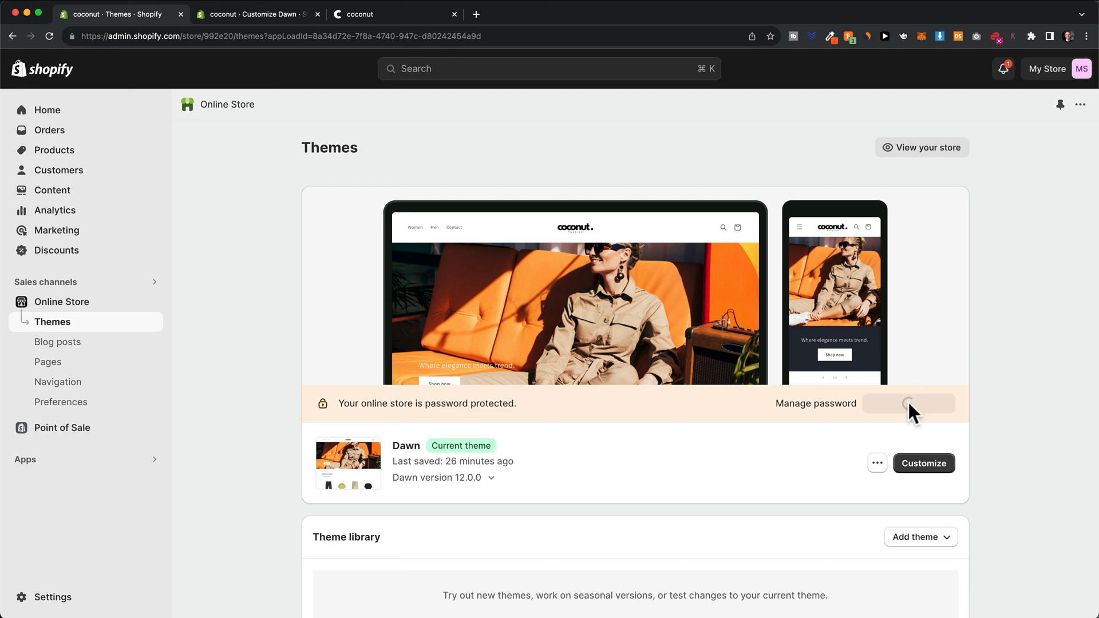